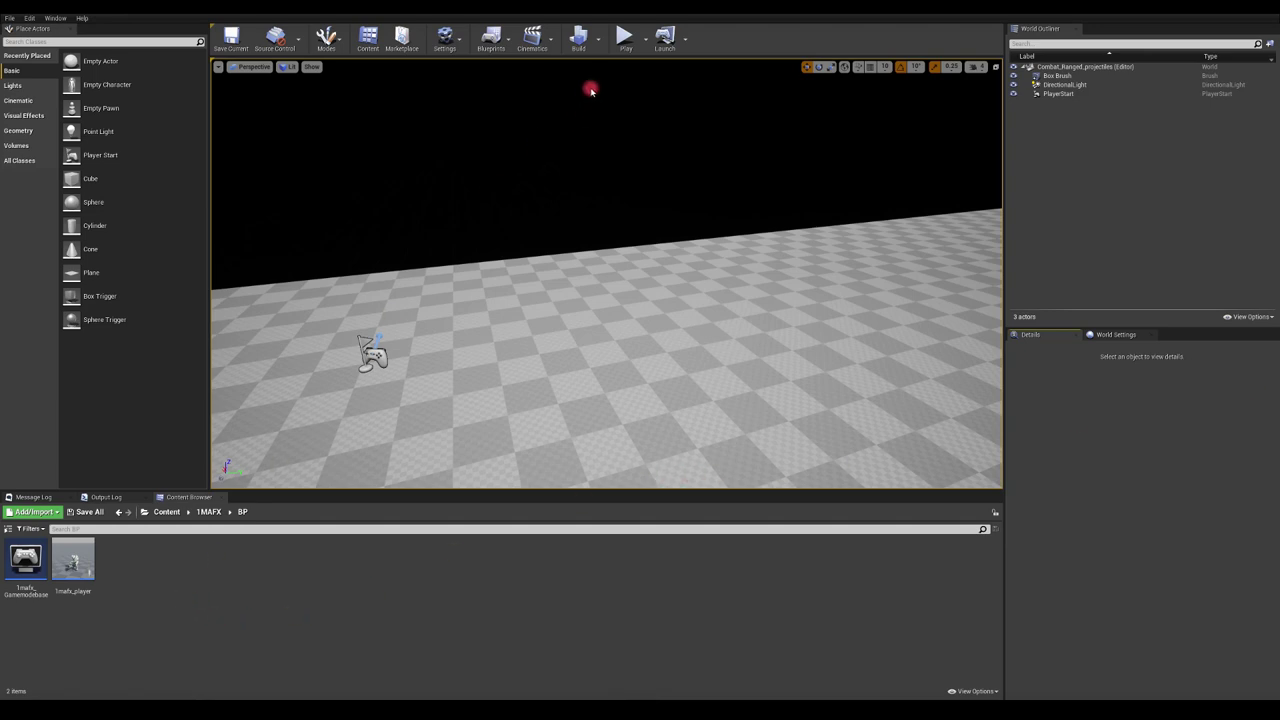
# Run the level in the viewport to check the player character, and stop the play session.
pyautogui.click(624, 36)
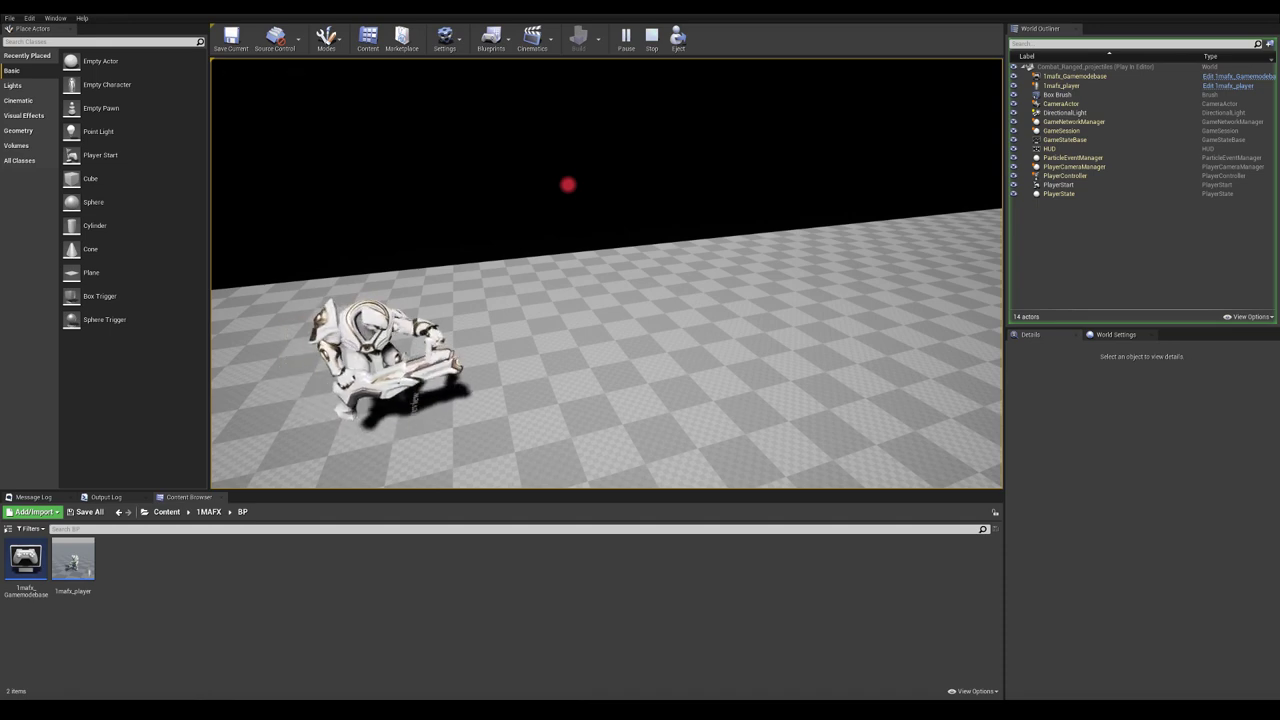
pyautogui.press('Escape')
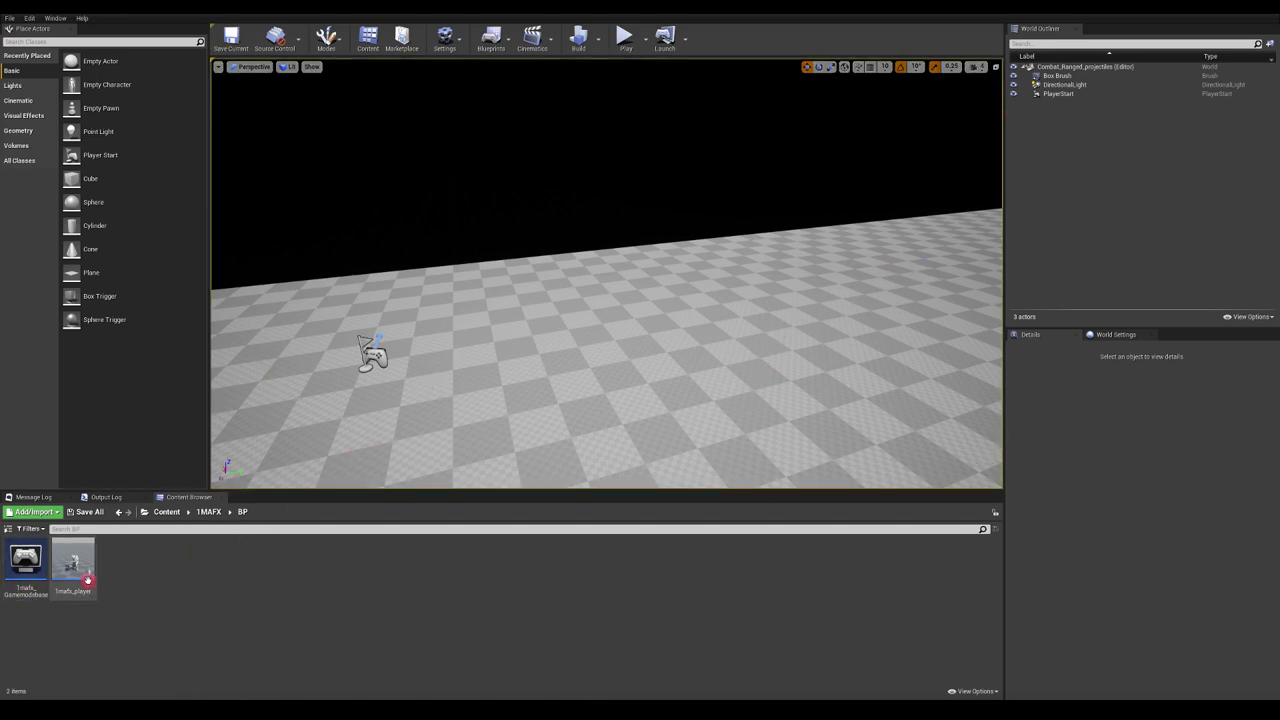
# Create an Actor blueprint class named 1mafx_target in the BP folder and place an instance in the level near the player start.
pyautogui.rightClick(120, 553)
pyautogui.click(151, 318)
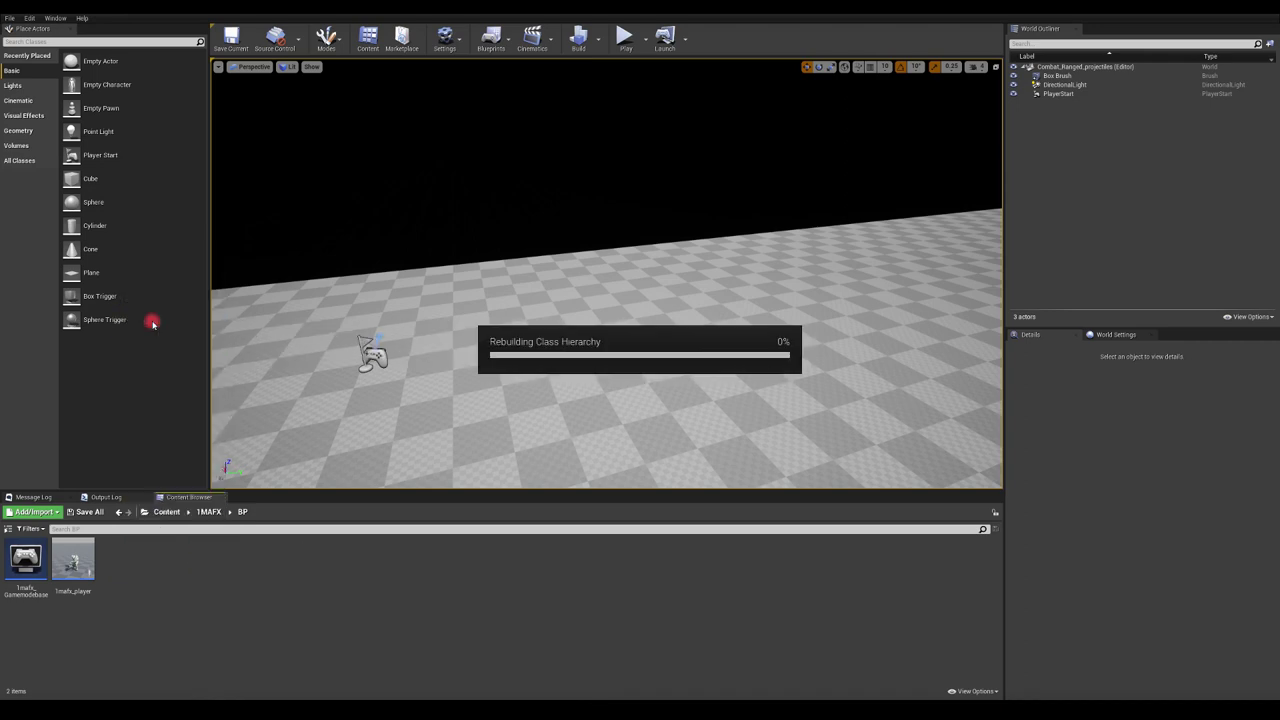
pyautogui.click(531, 256)
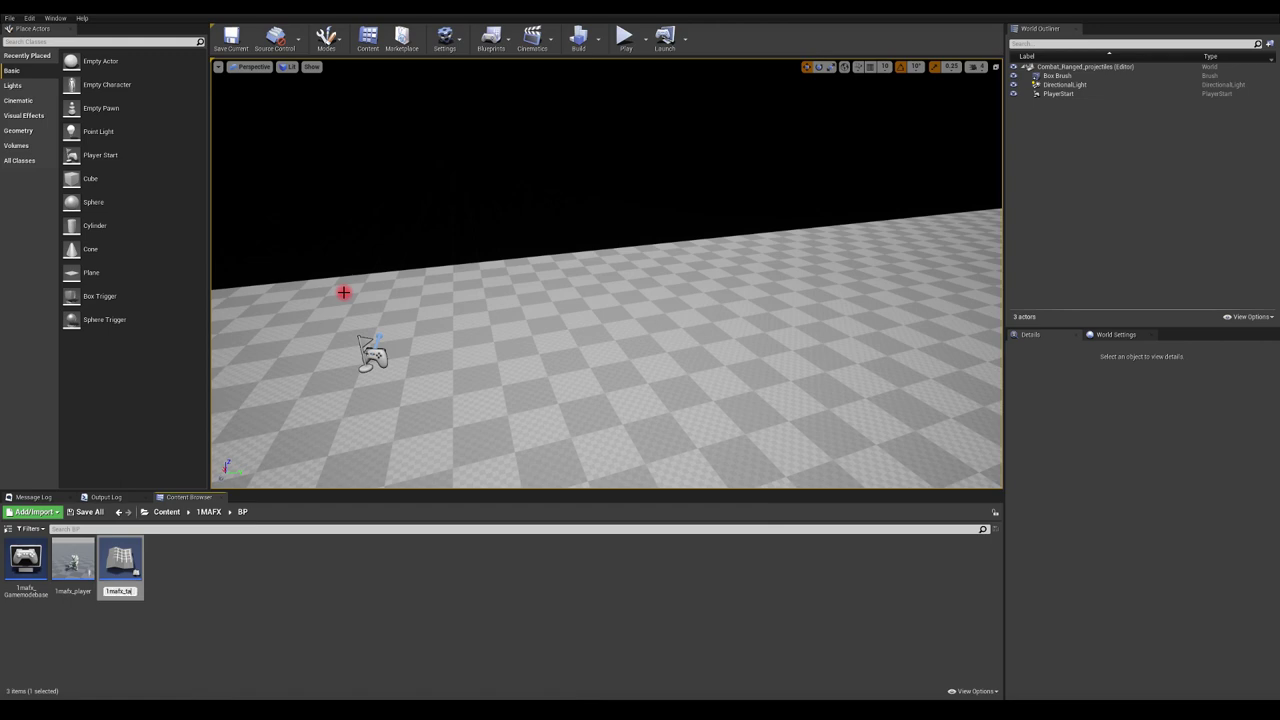
pyautogui.press('Return')
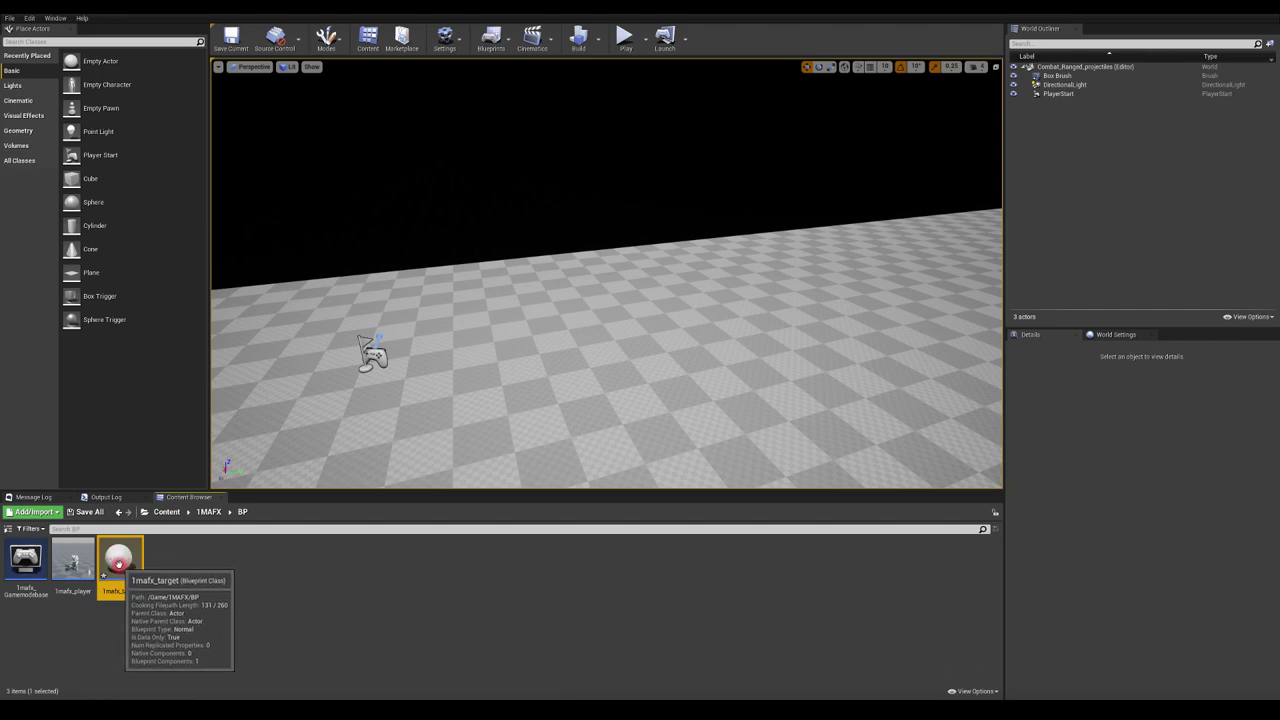
pyautogui.moveTo(123, 563); pyautogui.dragTo(452, 386)
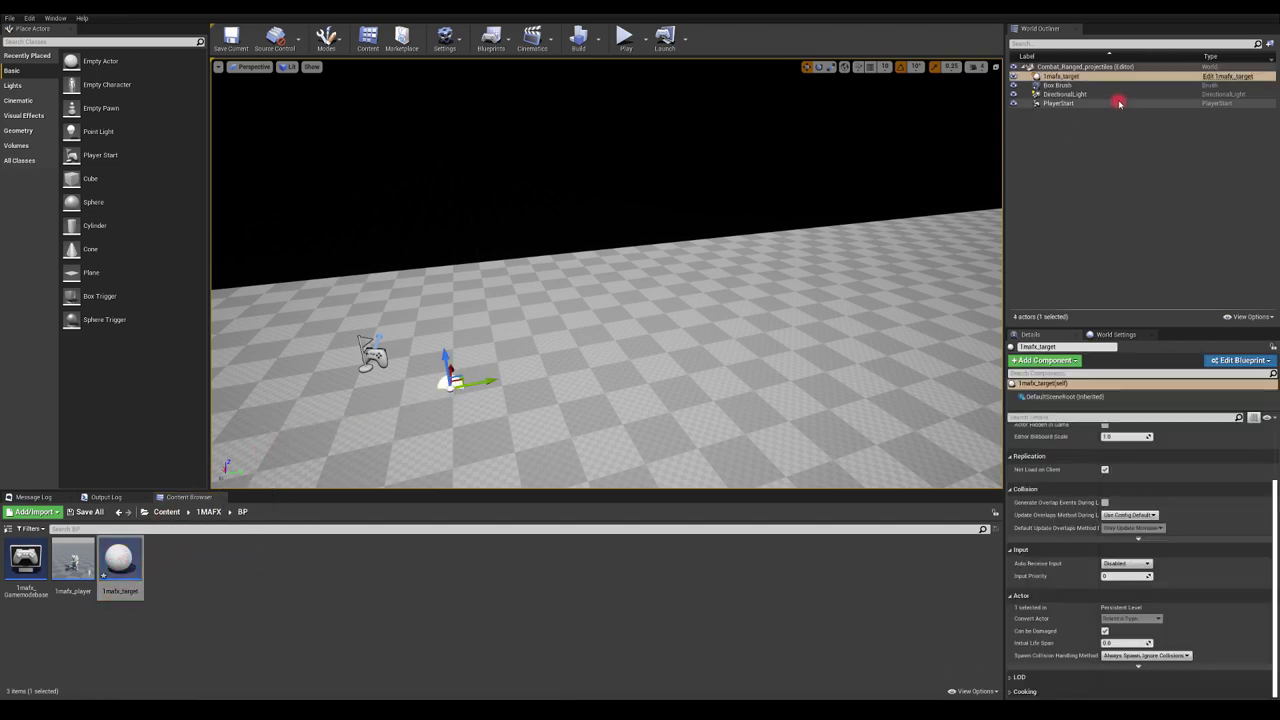
# Copy the PlayerStart's location and paste it into the location of the placed 1mafx_target.
pyautogui.click(1050, 103)
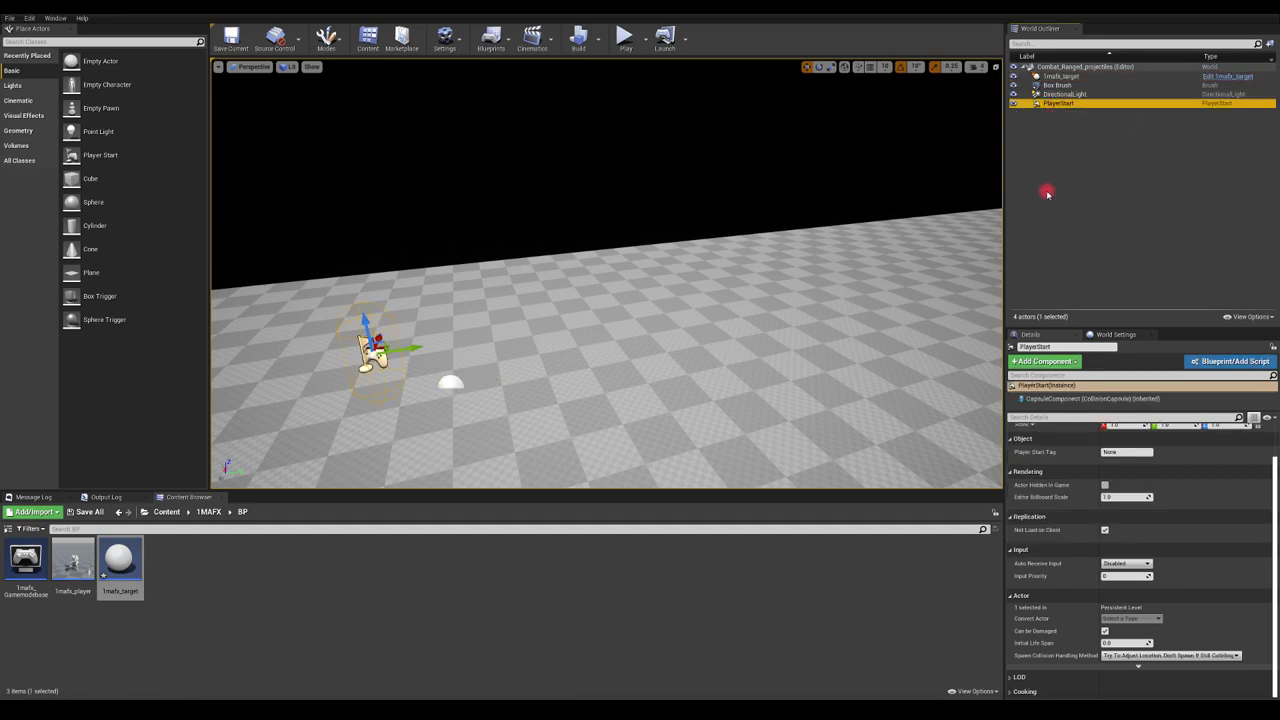
pyautogui.scroll(2, 1059, 470)
pyautogui.rightClick(1035, 444)
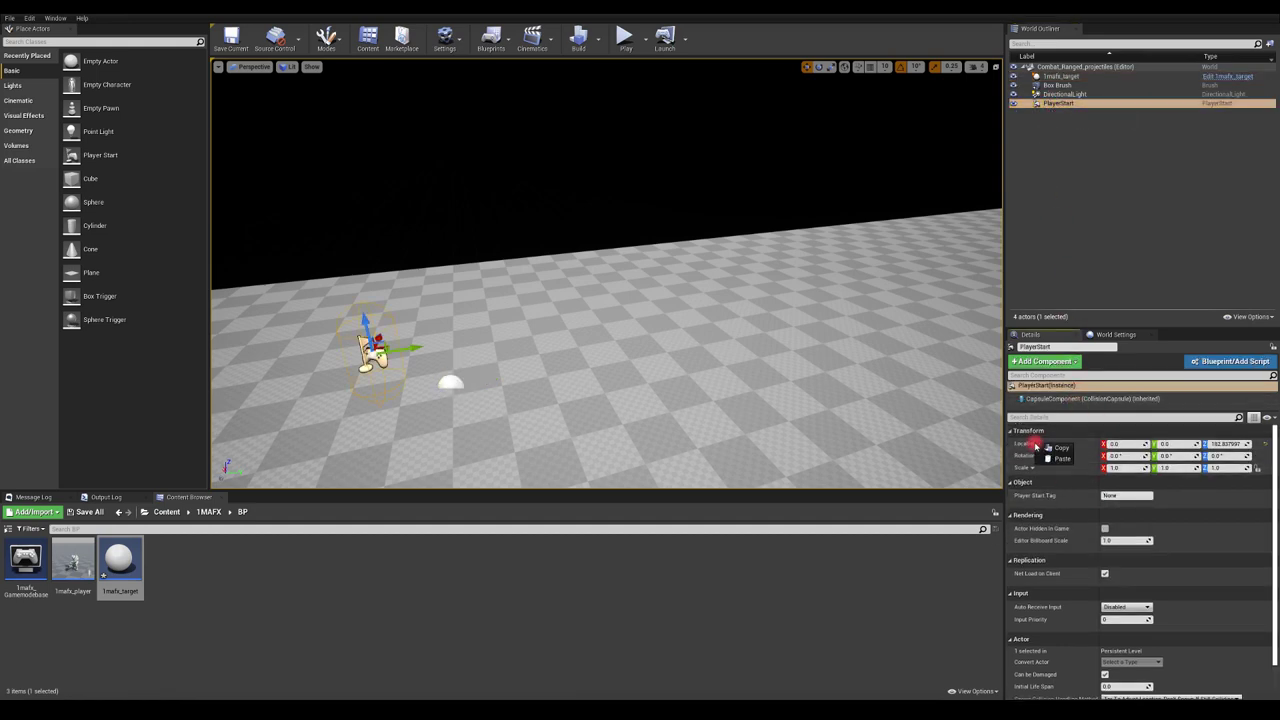
pyautogui.click(1054, 449)
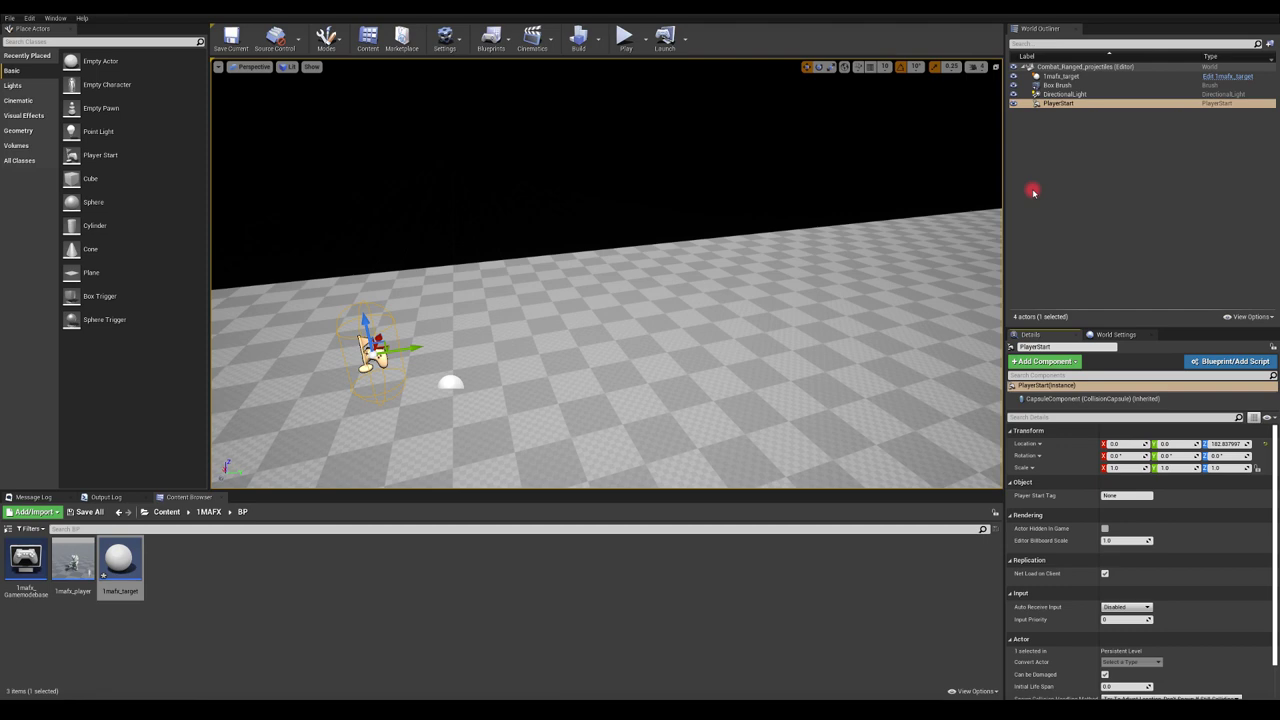
pyautogui.click(1058, 77)
pyautogui.rightClick(1036, 445)
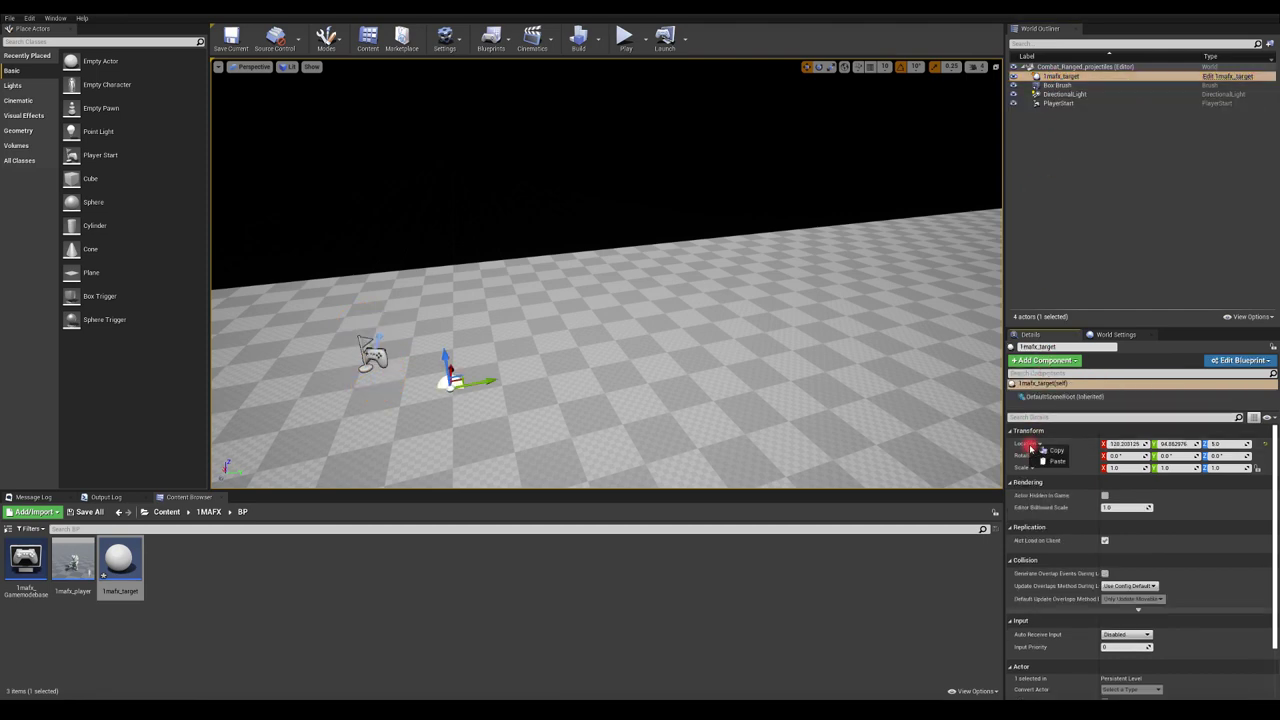
pyautogui.click(1051, 462)
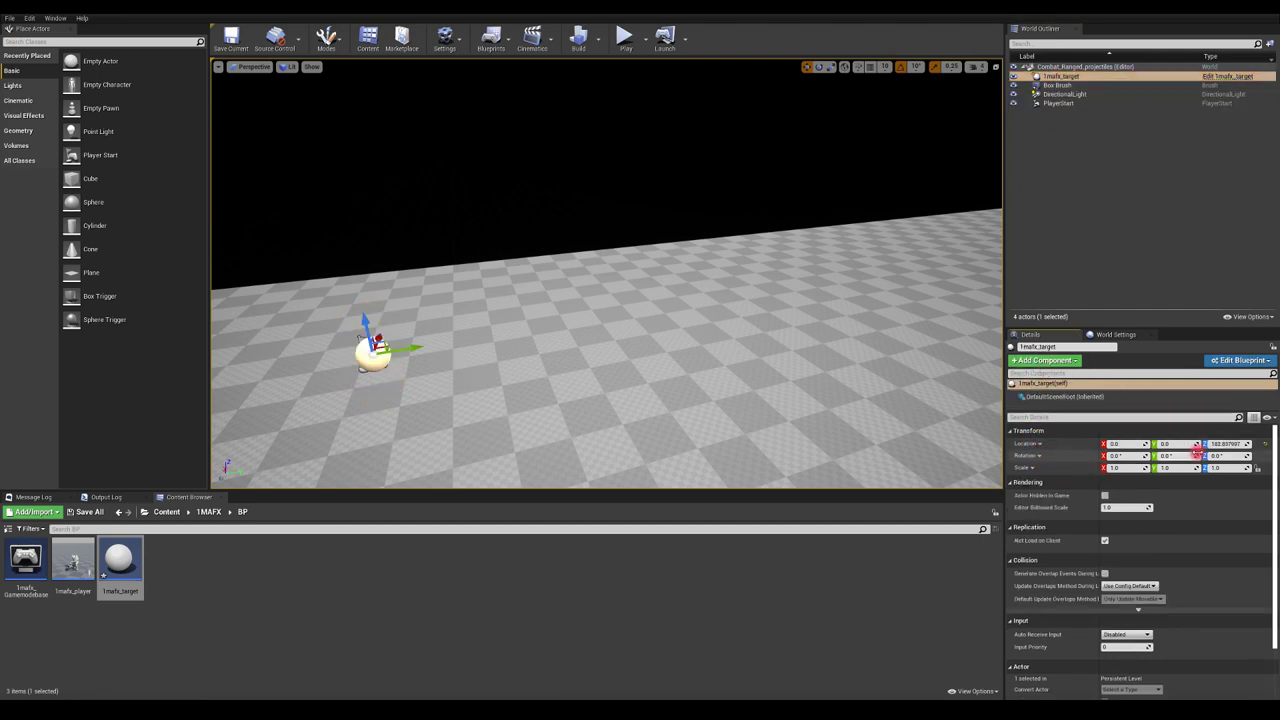
# Set the target's Z location to 0 and move it along the Y axis to about 1290, away from the player start.
pyautogui.click(1226, 444)
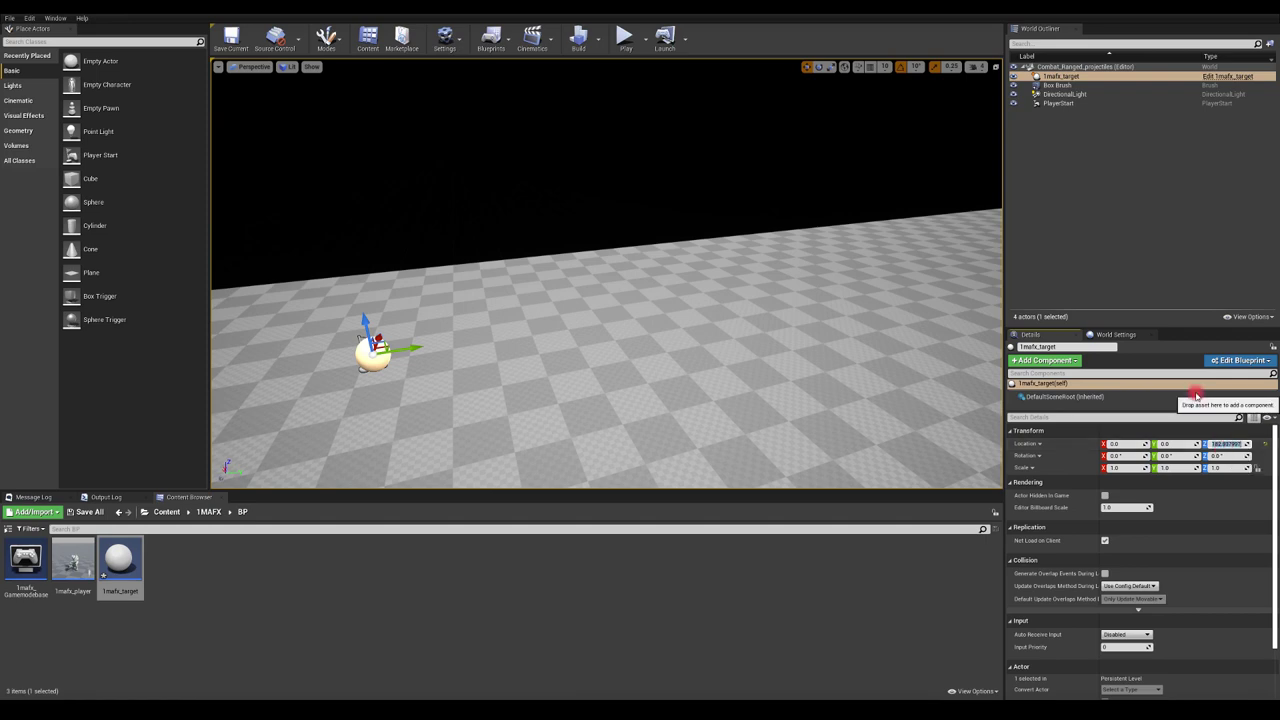
pyautogui.write('0')
pyautogui.press('Return')
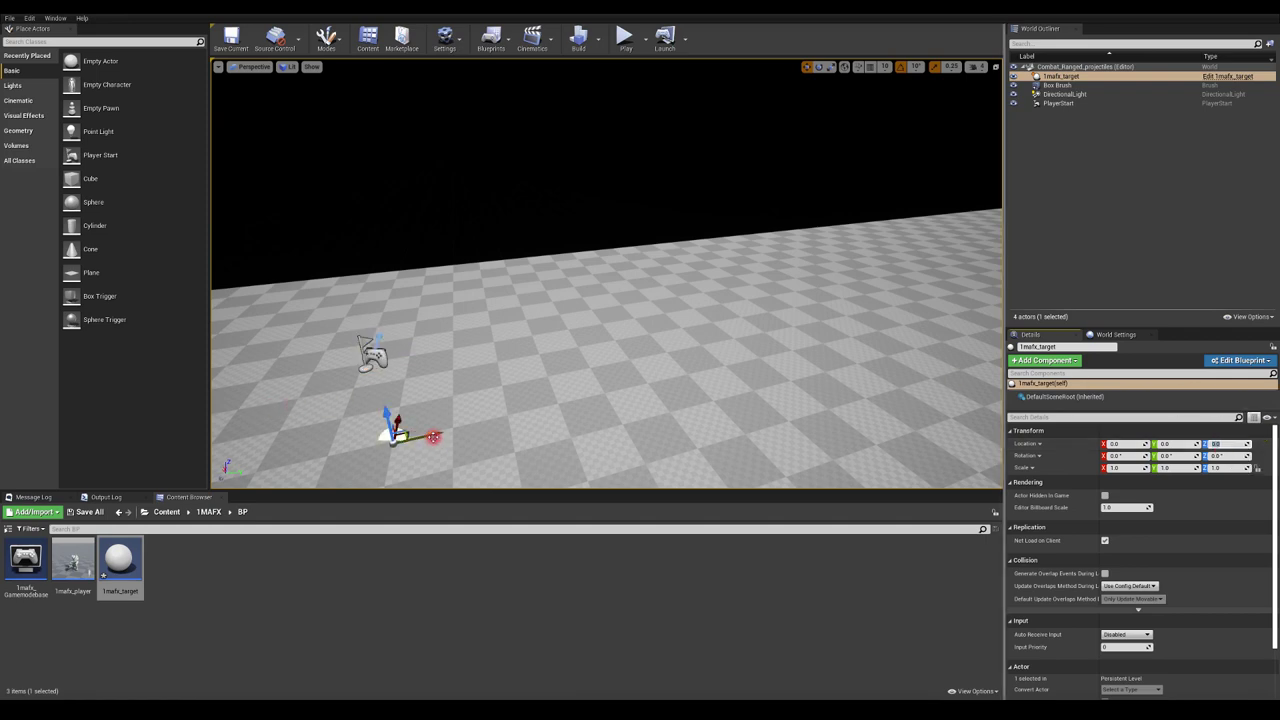
pyautogui.moveTo(433, 436); pyautogui.dragTo(906, 364)
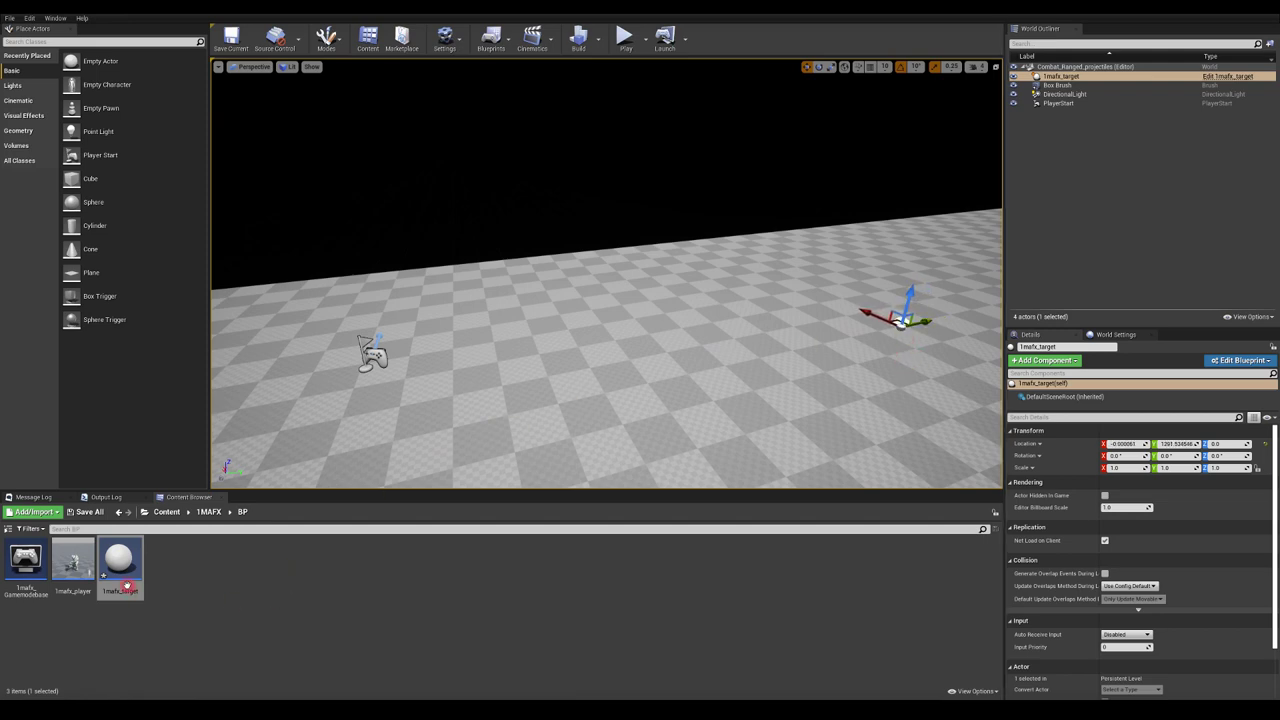
# Open the 1mafx_target blueprint and add a Skeletal Mesh component under the default scene root.
pyautogui.doubleClick(120, 562)
pyautogui.moveTo(814, 114); pyautogui.dragTo(749, 30)
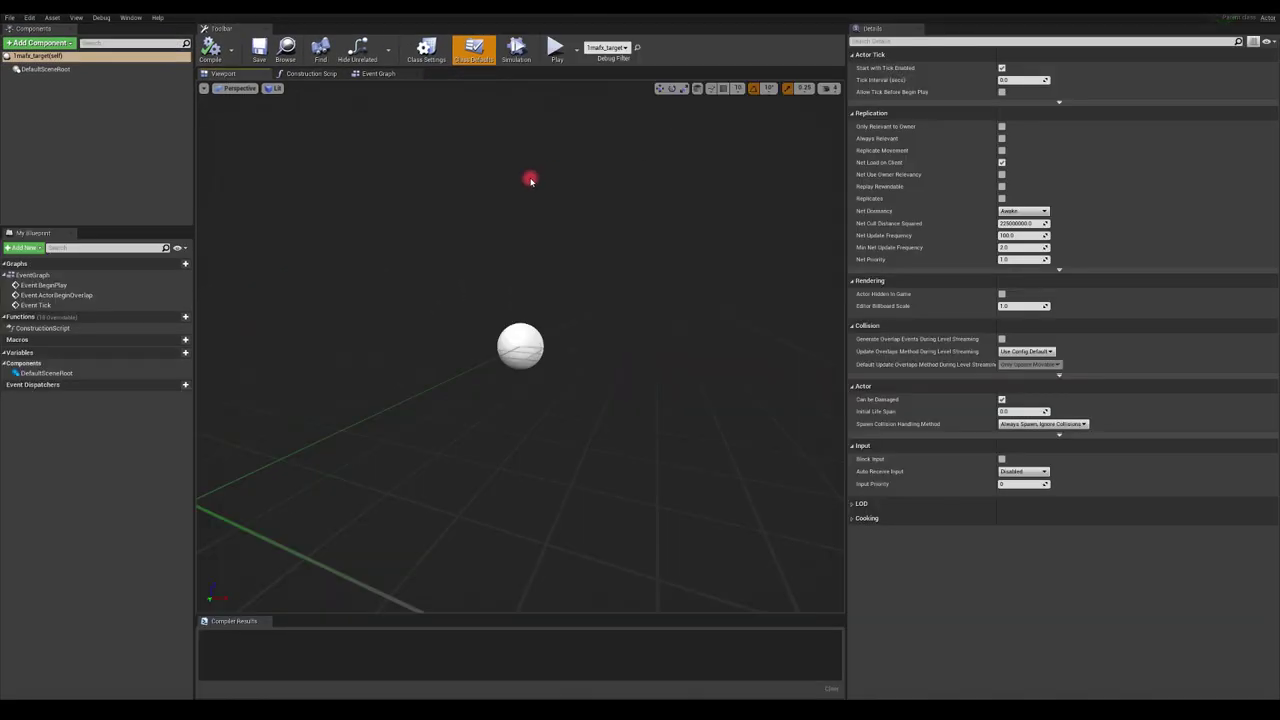
pyautogui.click(40, 43)
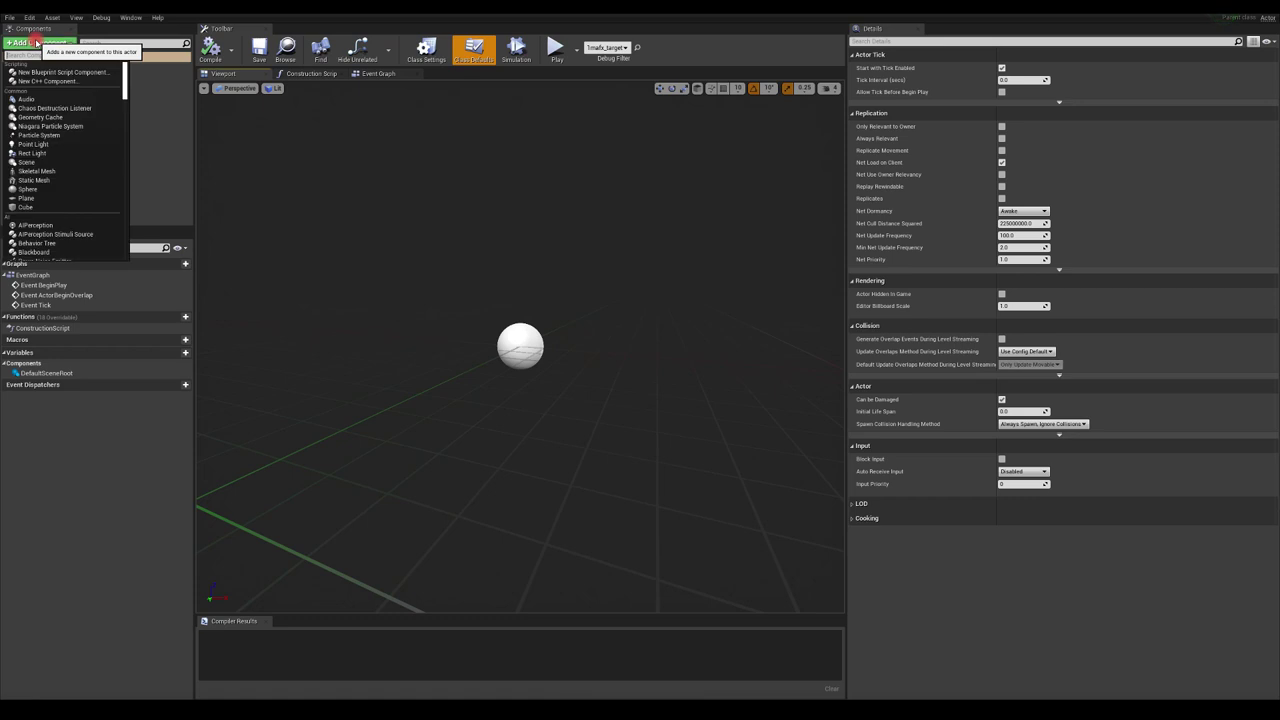
pyautogui.write('skele')
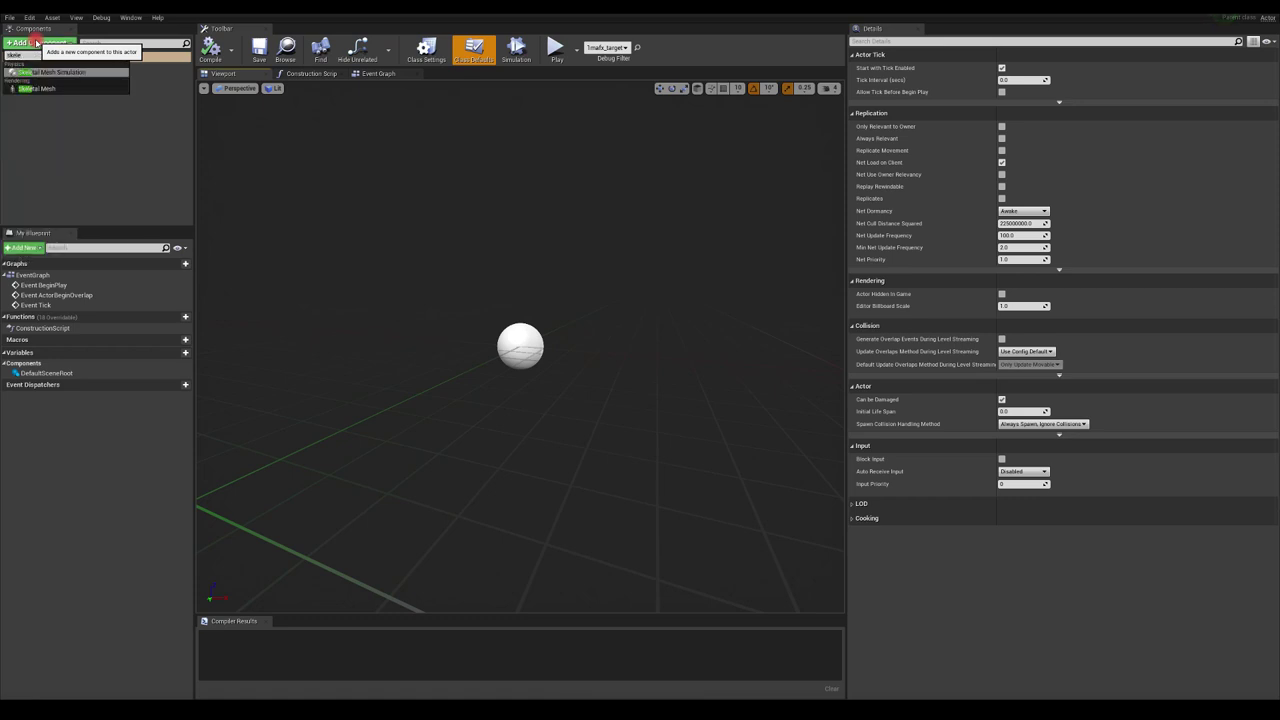
pyautogui.click(37, 88)
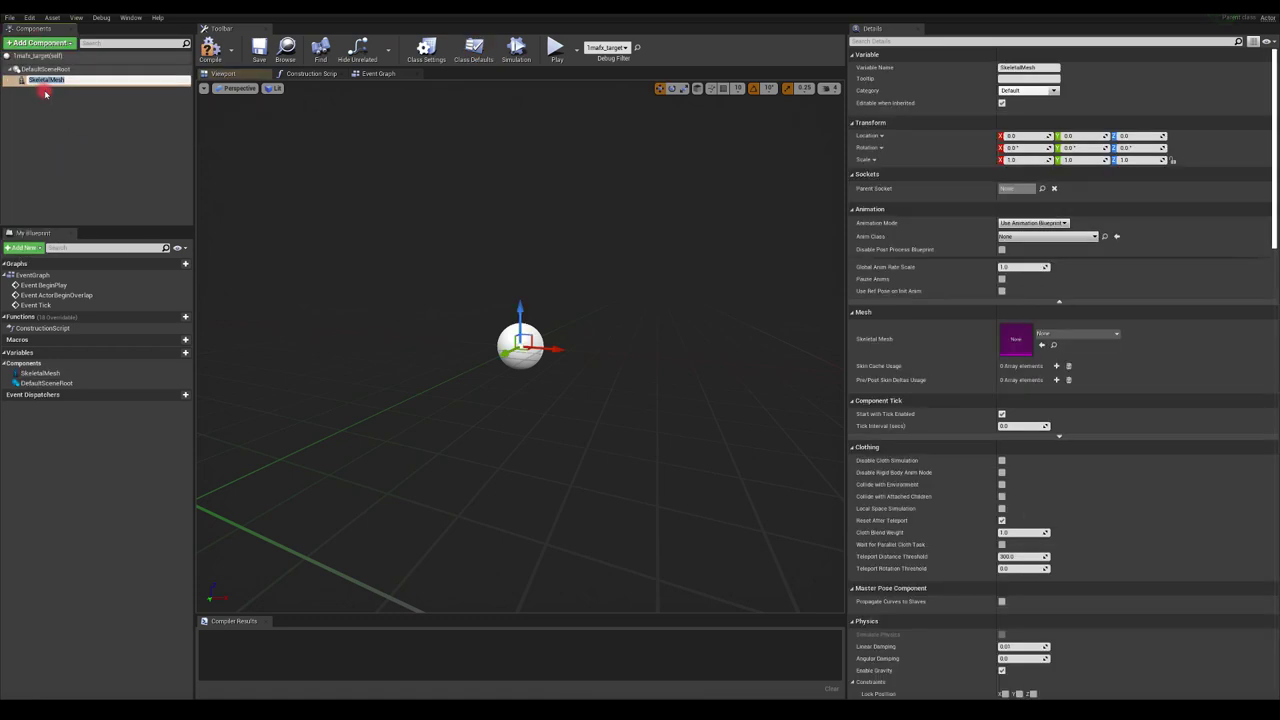
# Try Buff_Black, Buff_Blue and DefaultSkeletalMesh on the new component, and assign Buff_Green as its skeletal mesh.
pyautogui.click(1050, 333)
pyautogui.click(1072, 408)
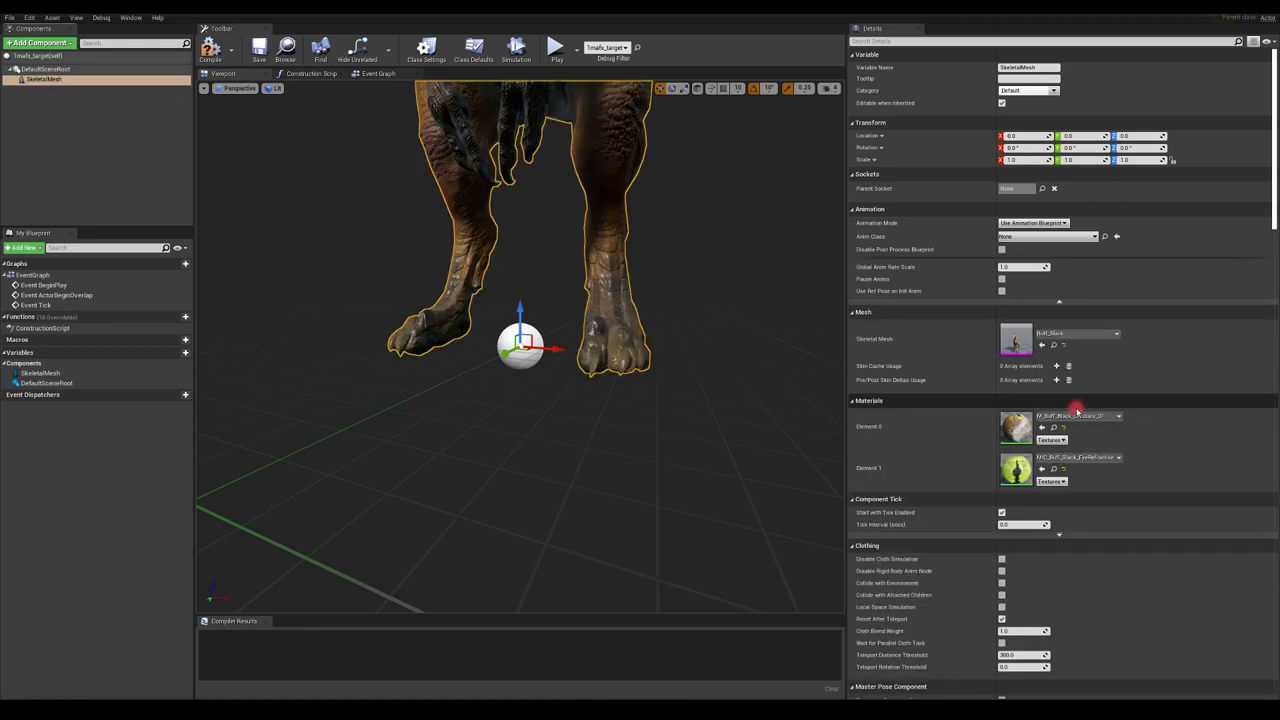
pyautogui.click(1050, 333)
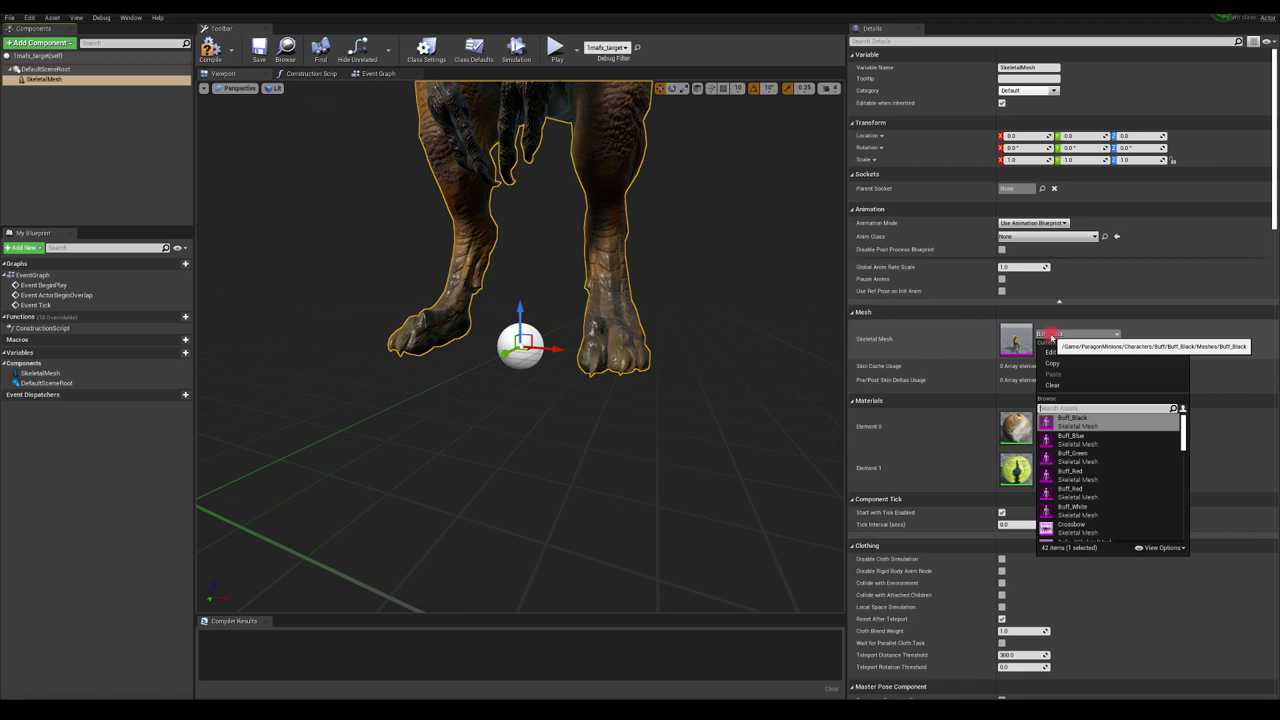
pyautogui.click(1068, 443)
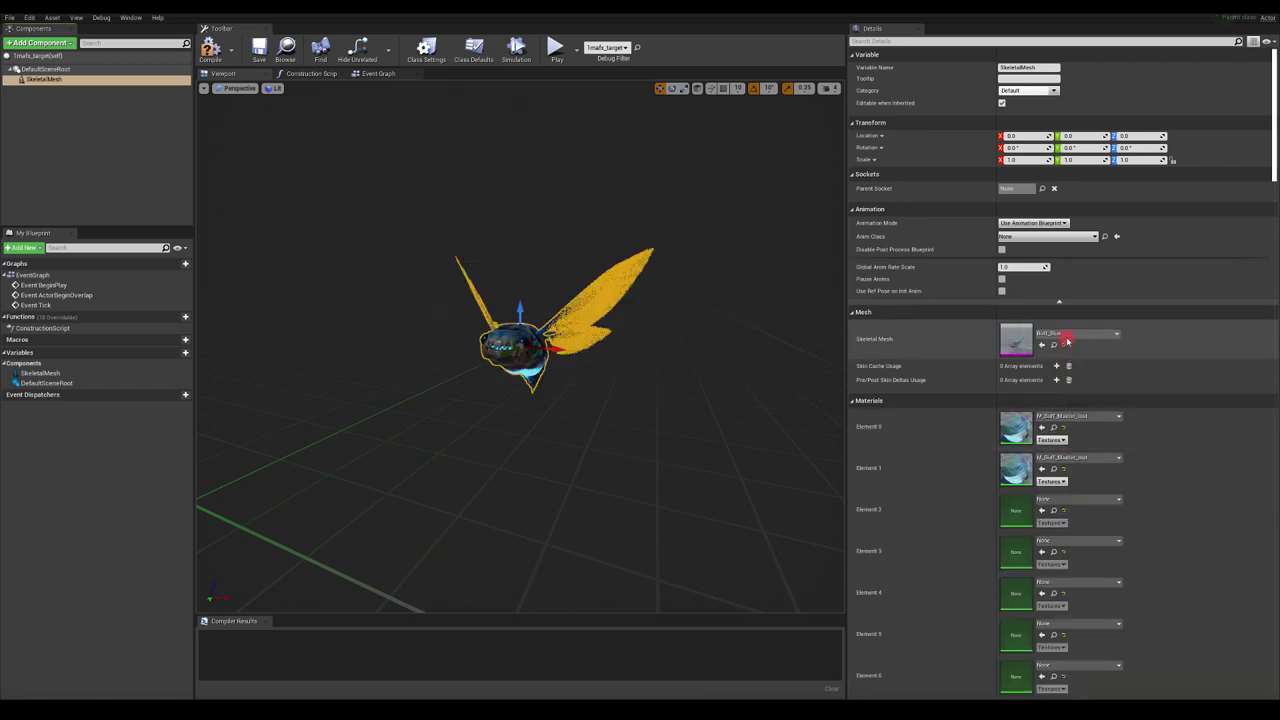
pyautogui.click(1063, 334)
pyautogui.click(1072, 447)
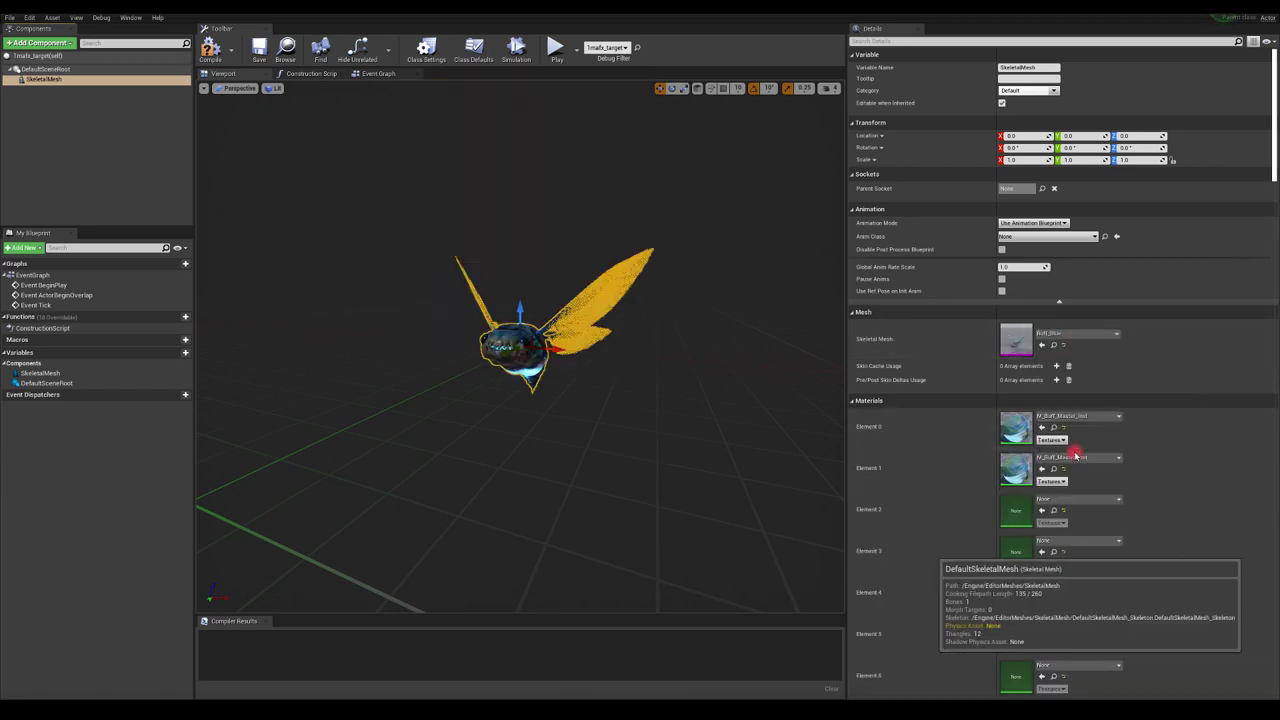
pyautogui.click(1056, 345)
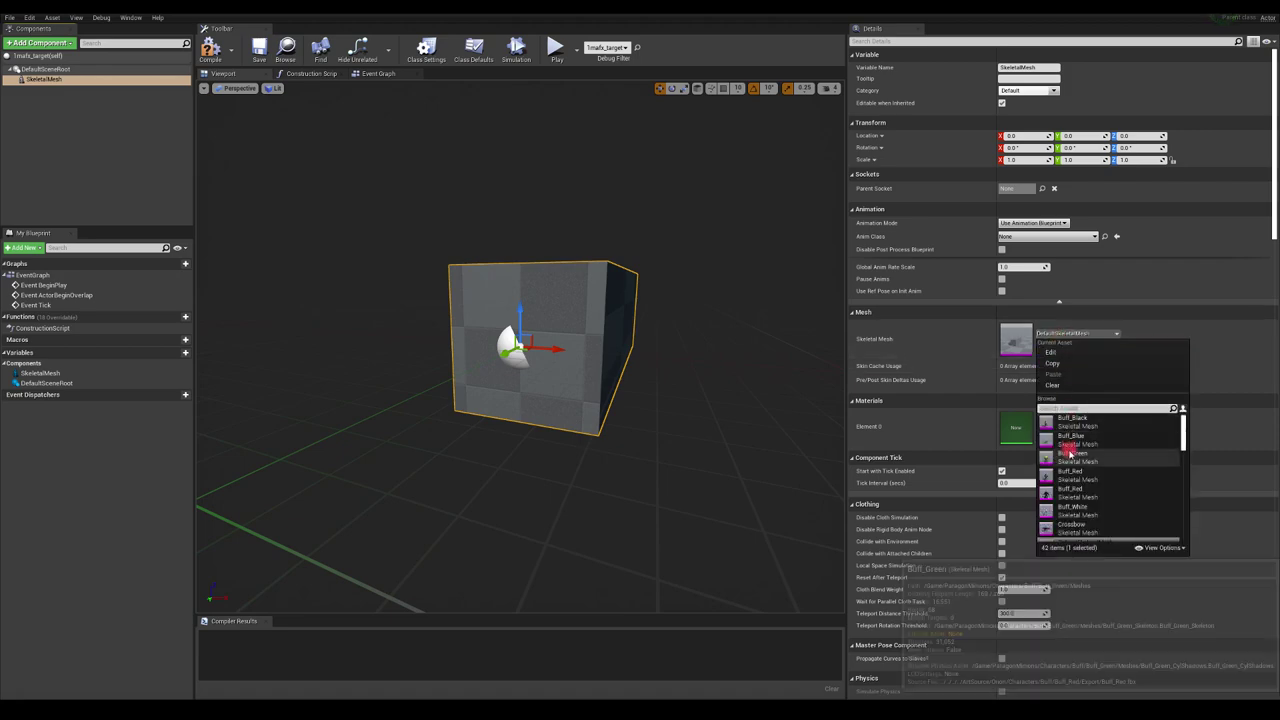
pyautogui.click(1072, 409)
# Try rotating the placed target 90° about X in the level, and reset its X and Y rotations to 0°.
pyautogui.moveTo(675, 14); pyautogui.dragTo(425, 93)
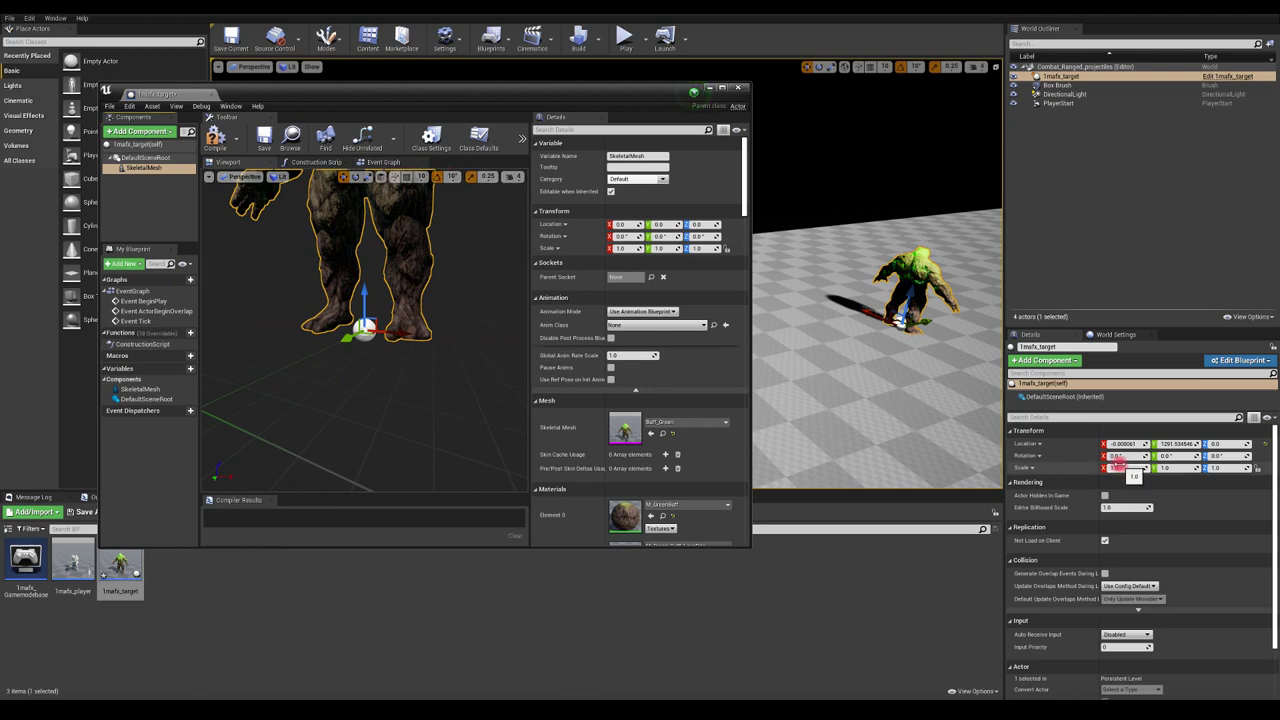
pyautogui.click(1121, 457)
pyautogui.write('90')
pyautogui.press('Return')
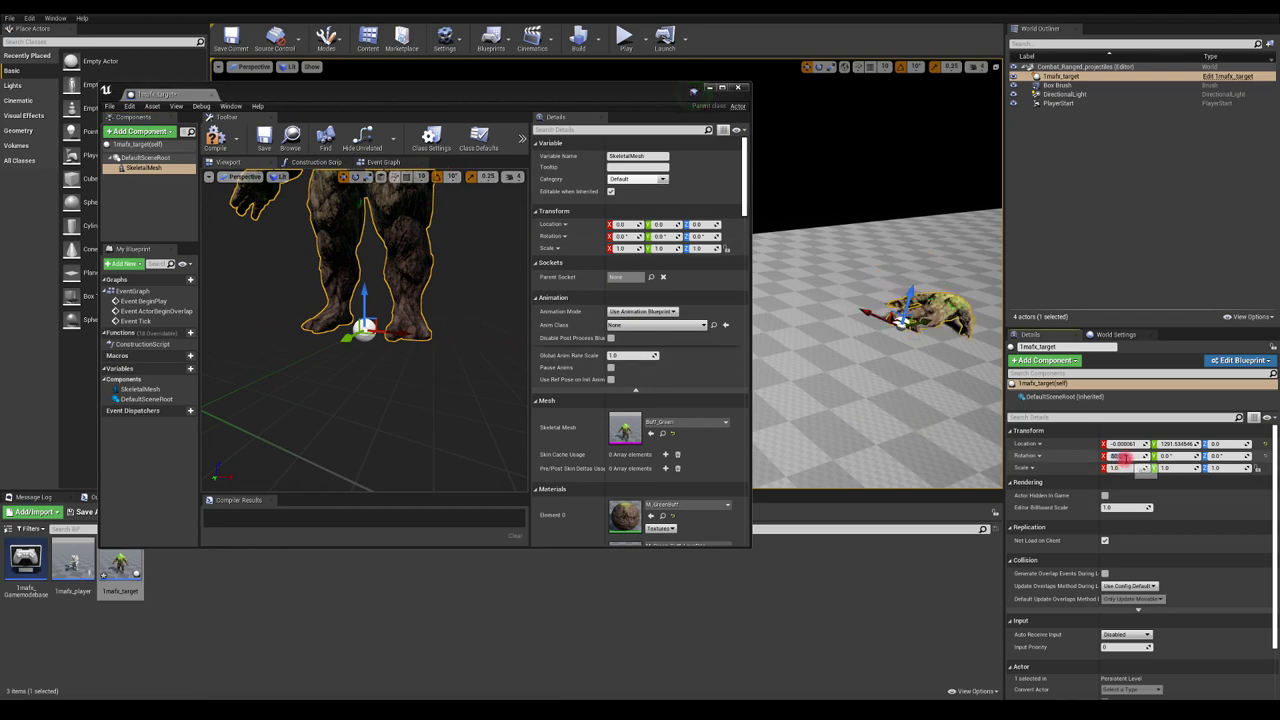
pyautogui.write('0')
pyautogui.press('Return')
pyautogui.press('Return')
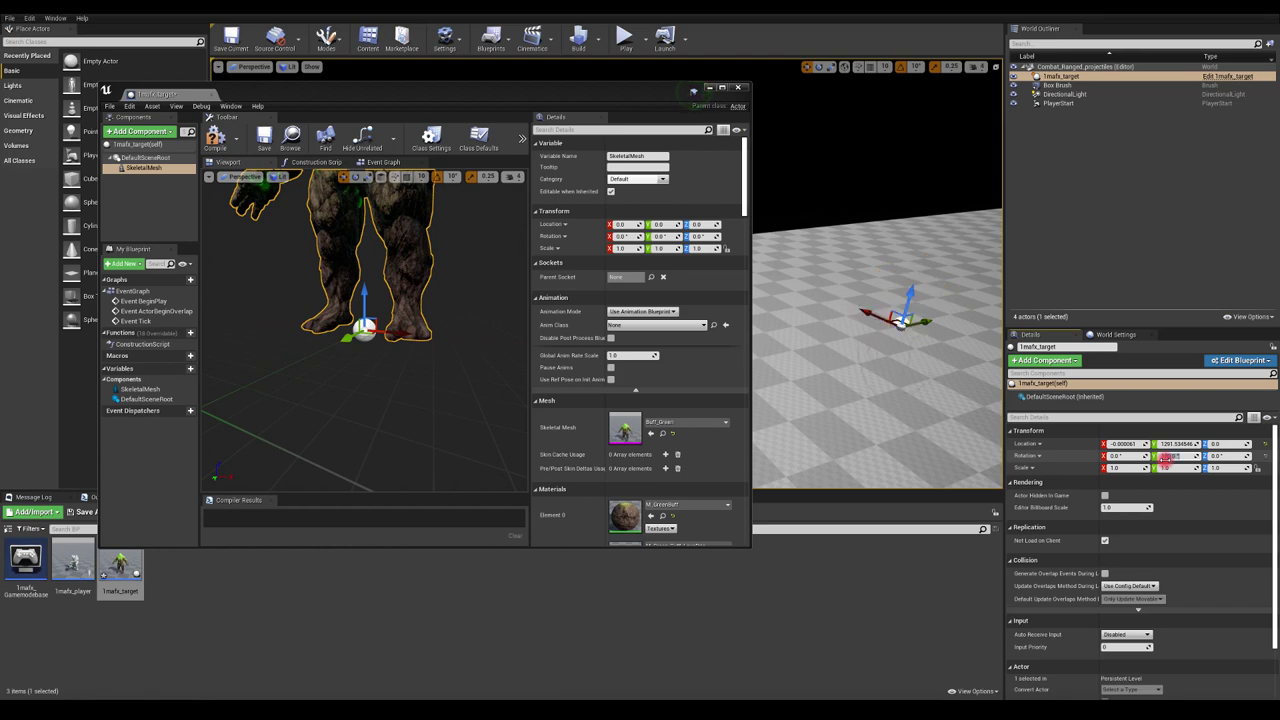
pyautogui.write('0')
pyautogui.press('Return')
# Set the placed target's Z rotation to 180° so it faces the player start.
pyautogui.click(1218, 457)
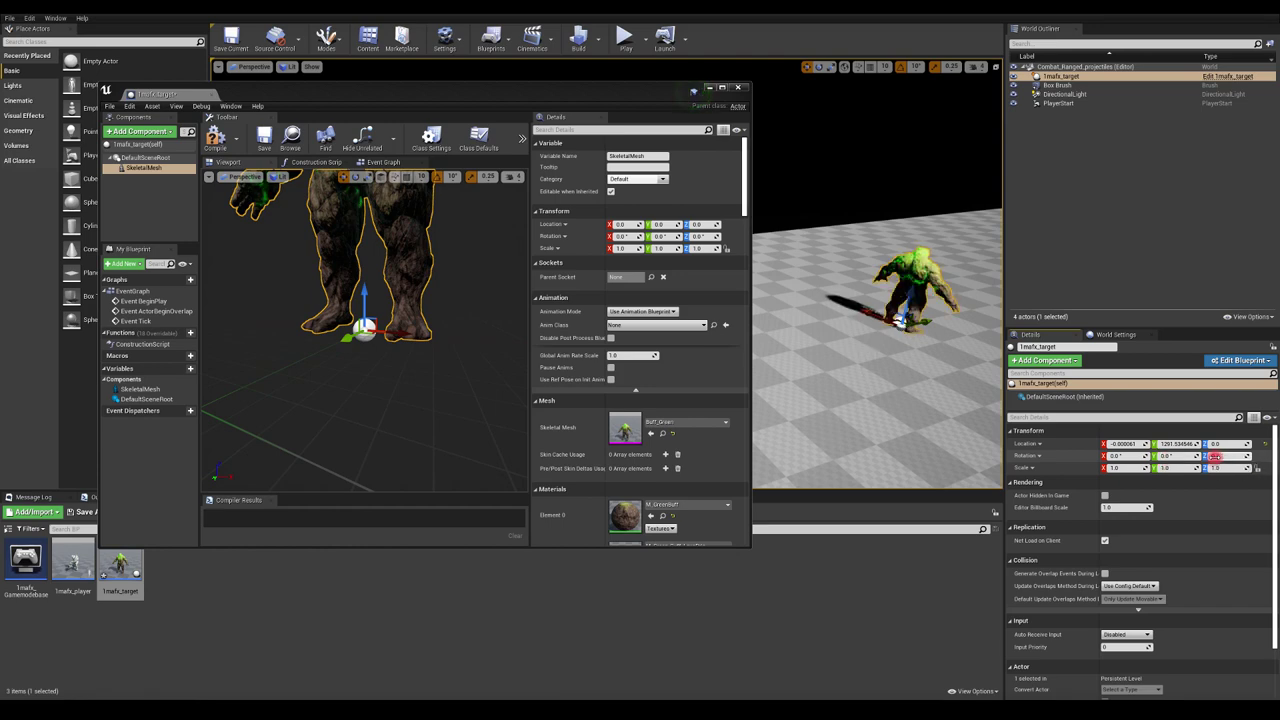
pyautogui.write('180')
pyautogui.press('Return')
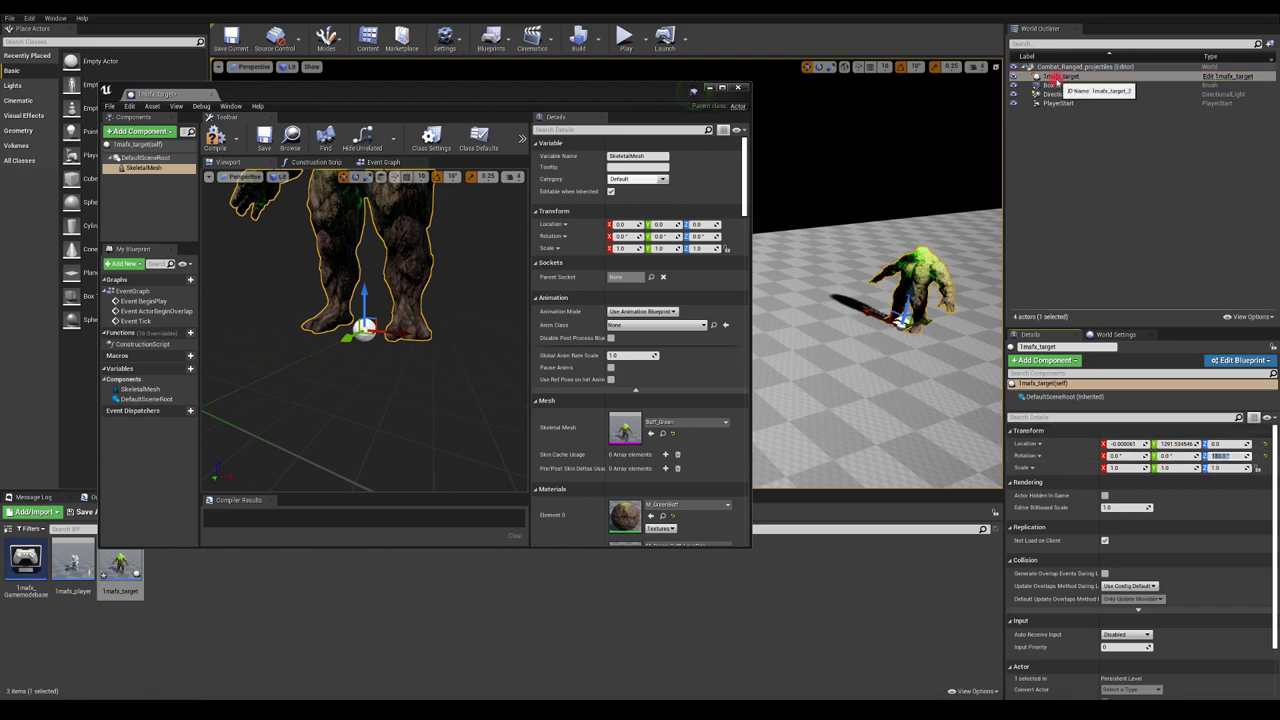
pyautogui.click(1040, 77)
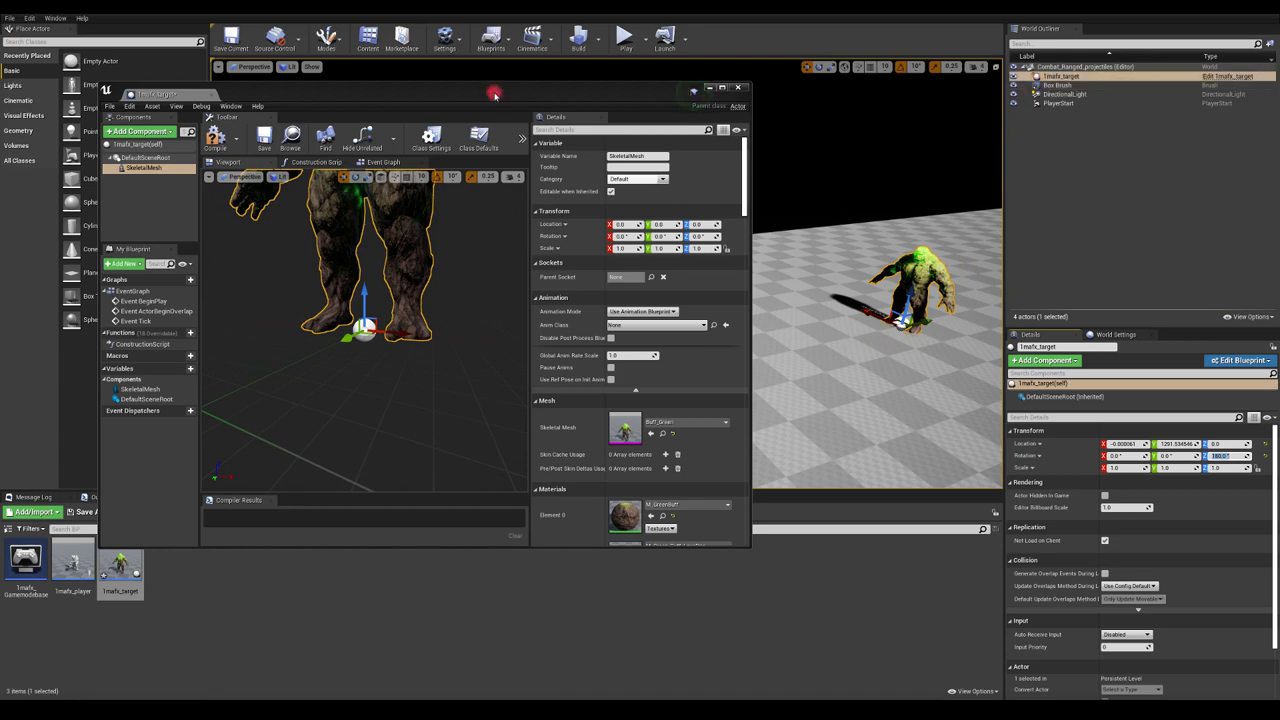
# Change the blueprint's skeletal mesh to Buff_Red, comparing both assets of that name and keeping the second one.
pyautogui.moveTo(494, 94); pyautogui.dragTo(513, 87)
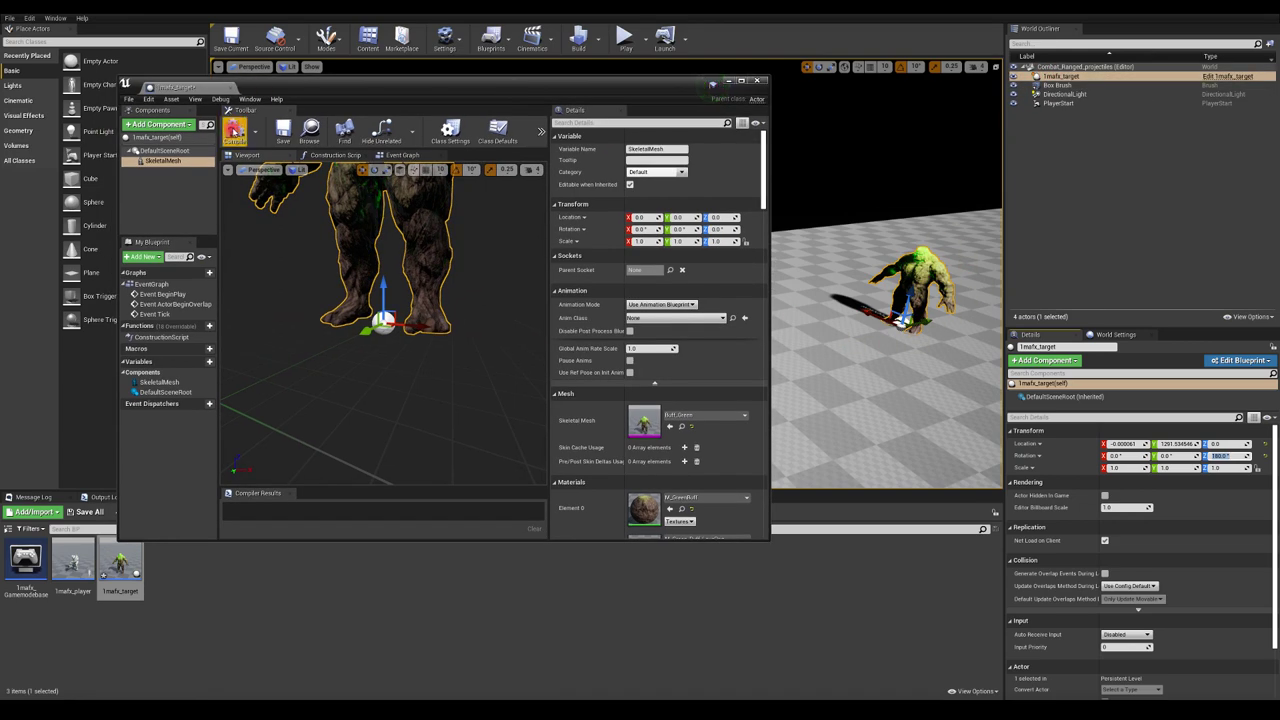
pyautogui.moveTo(281, 94); pyautogui.dragTo(303, 82)
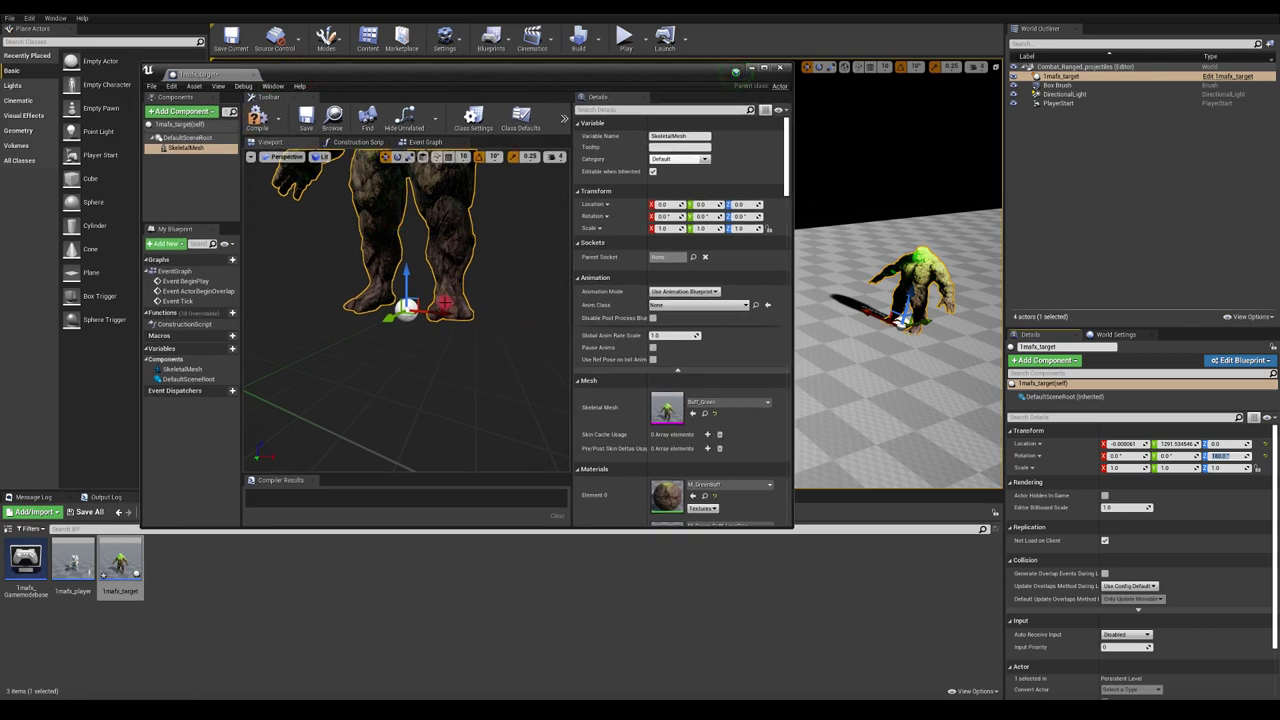
pyautogui.click(718, 402)
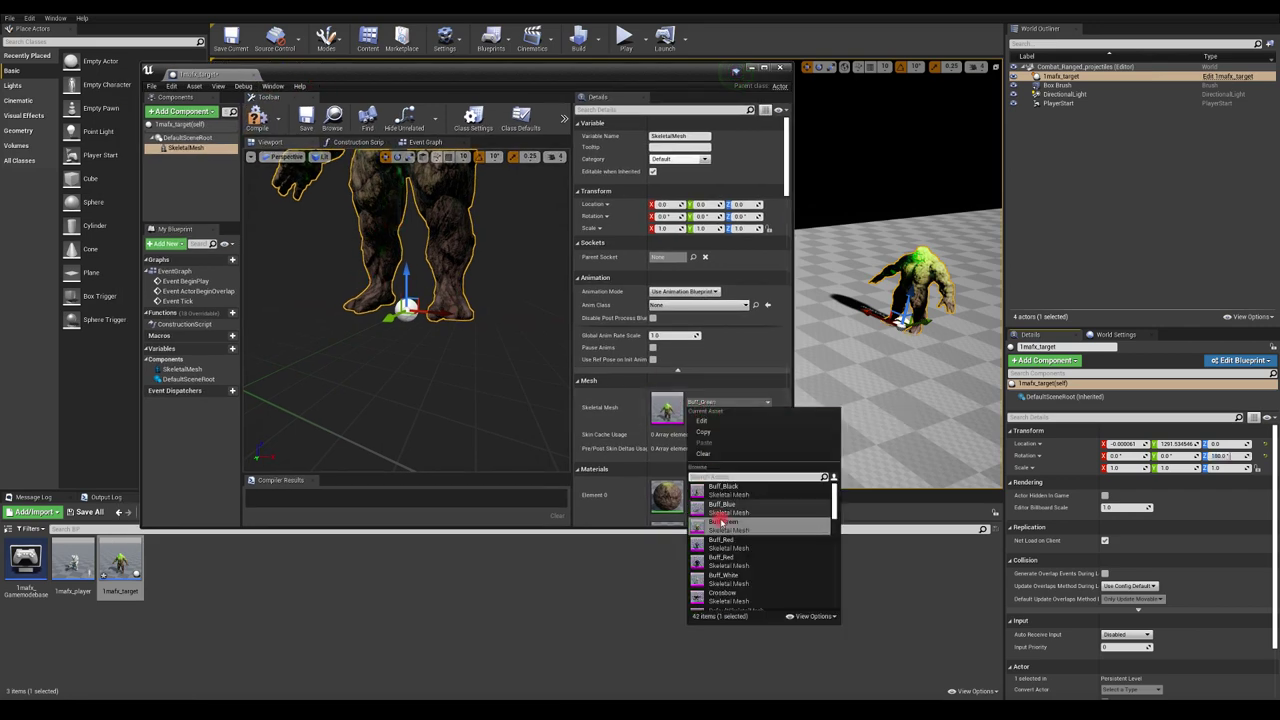
pyautogui.click(721, 548)
pyautogui.click(718, 402)
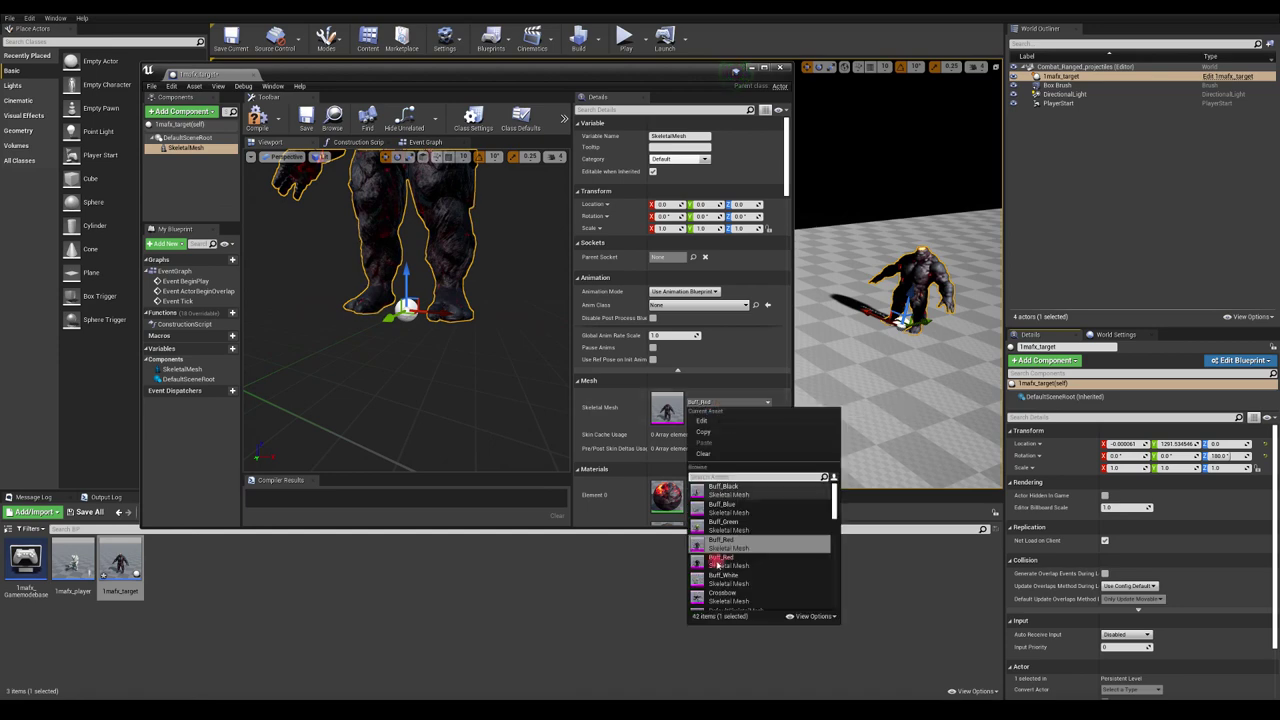
pyautogui.click(727, 563)
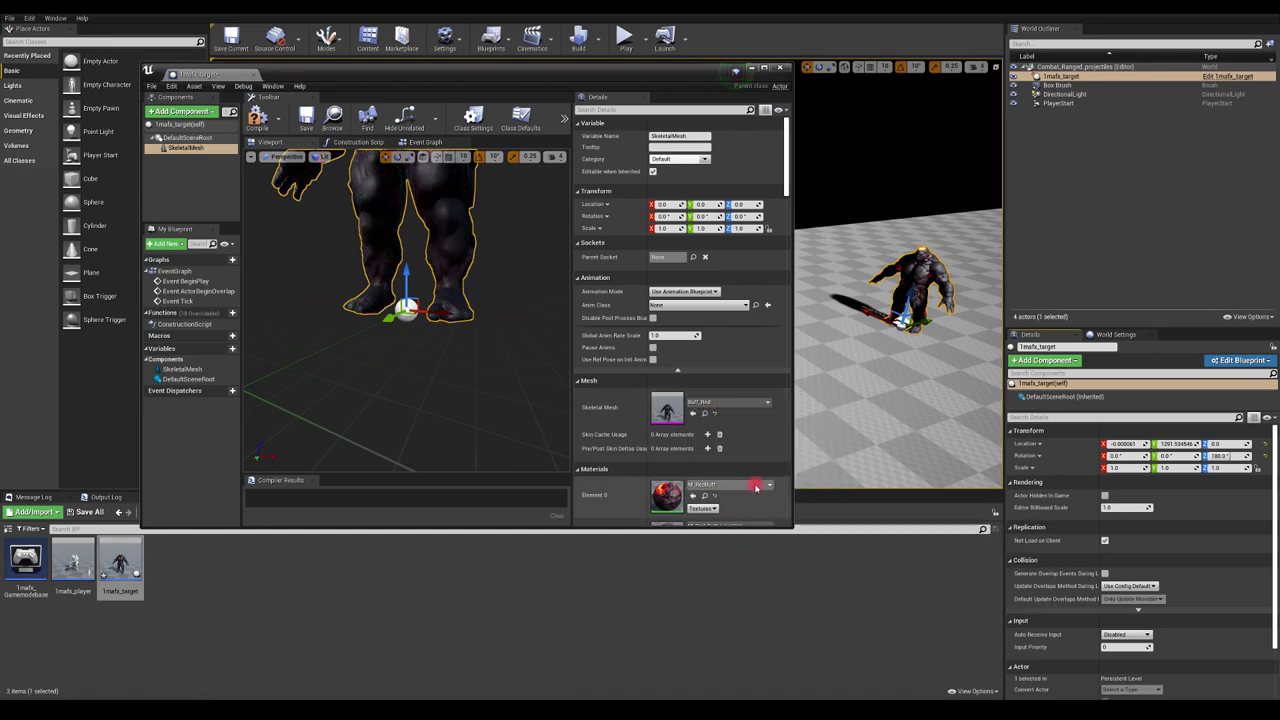
pyautogui.click(718, 403)
pyautogui.click(728, 557)
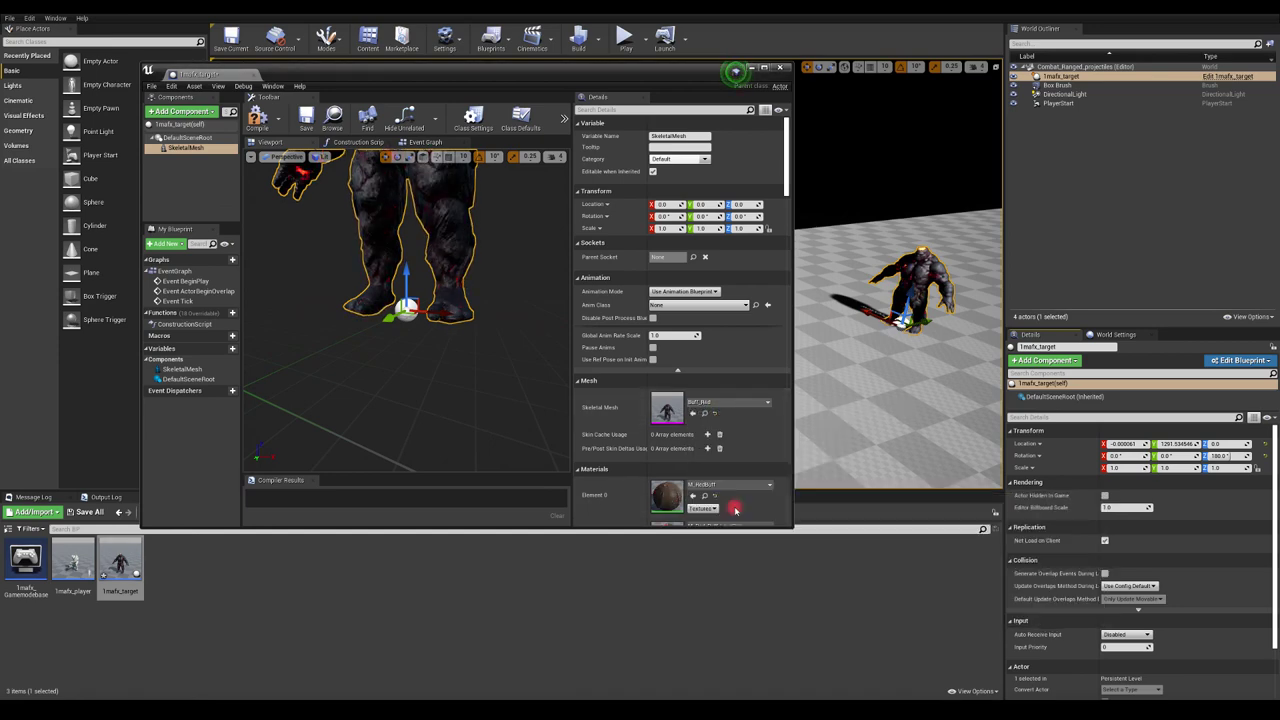
# Try Minion_Lane_Melee_Core_Dawn and Siege_Core_Dusk as the target blueprint's skeletal mesh.
pyautogui.click(718, 402)
pyautogui.scroll(-3, 726, 540)
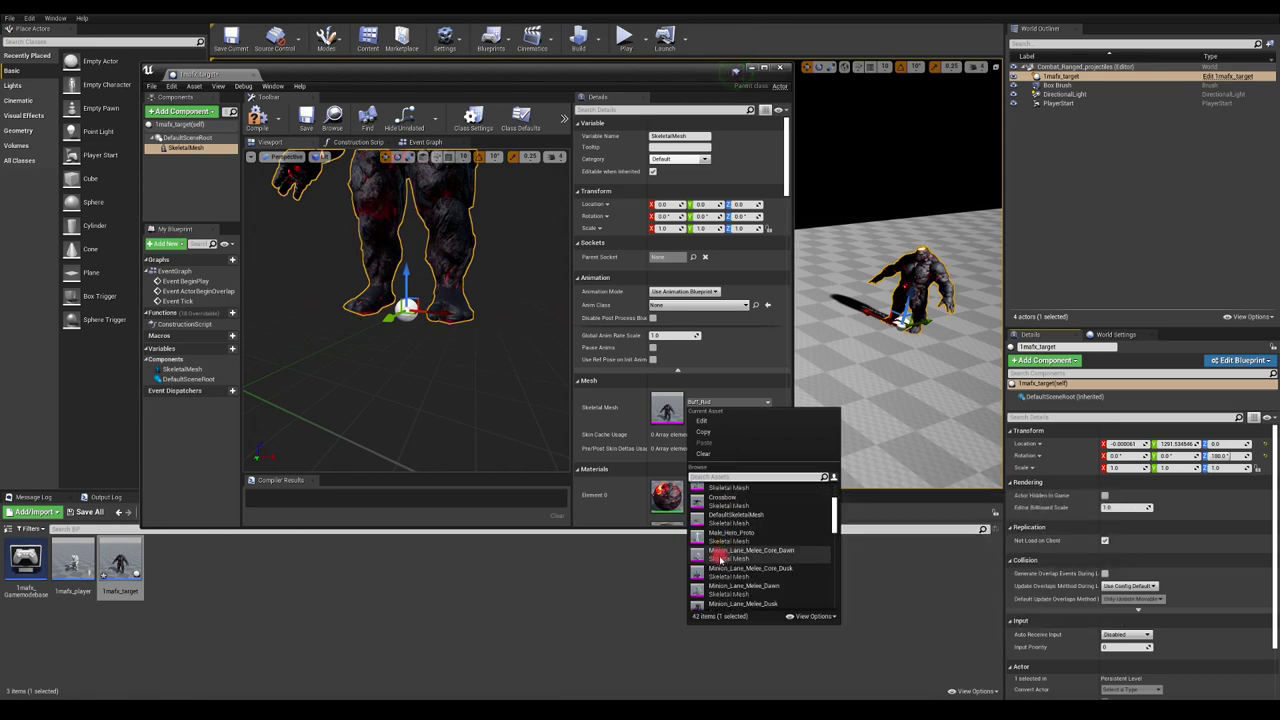
pyautogui.click(728, 557)
pyautogui.click(718, 403)
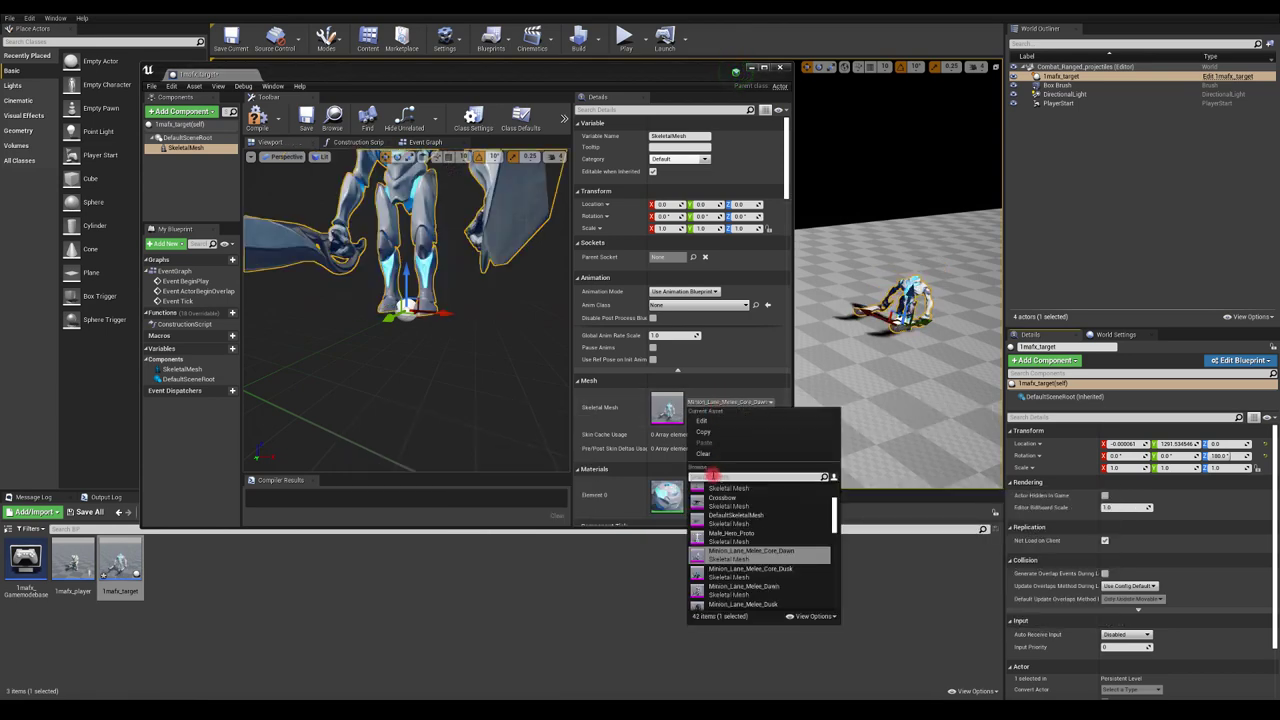
pyautogui.write('siege')
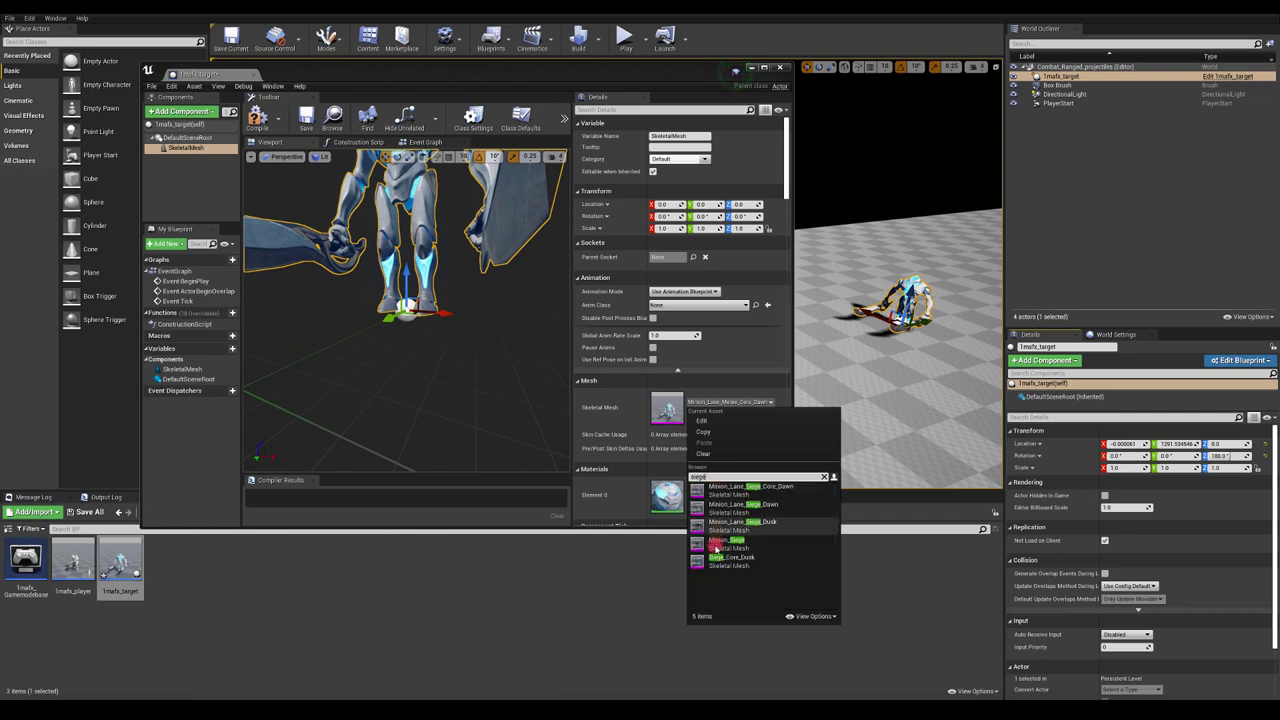
pyautogui.click(717, 563)
pyautogui.click(717, 563)
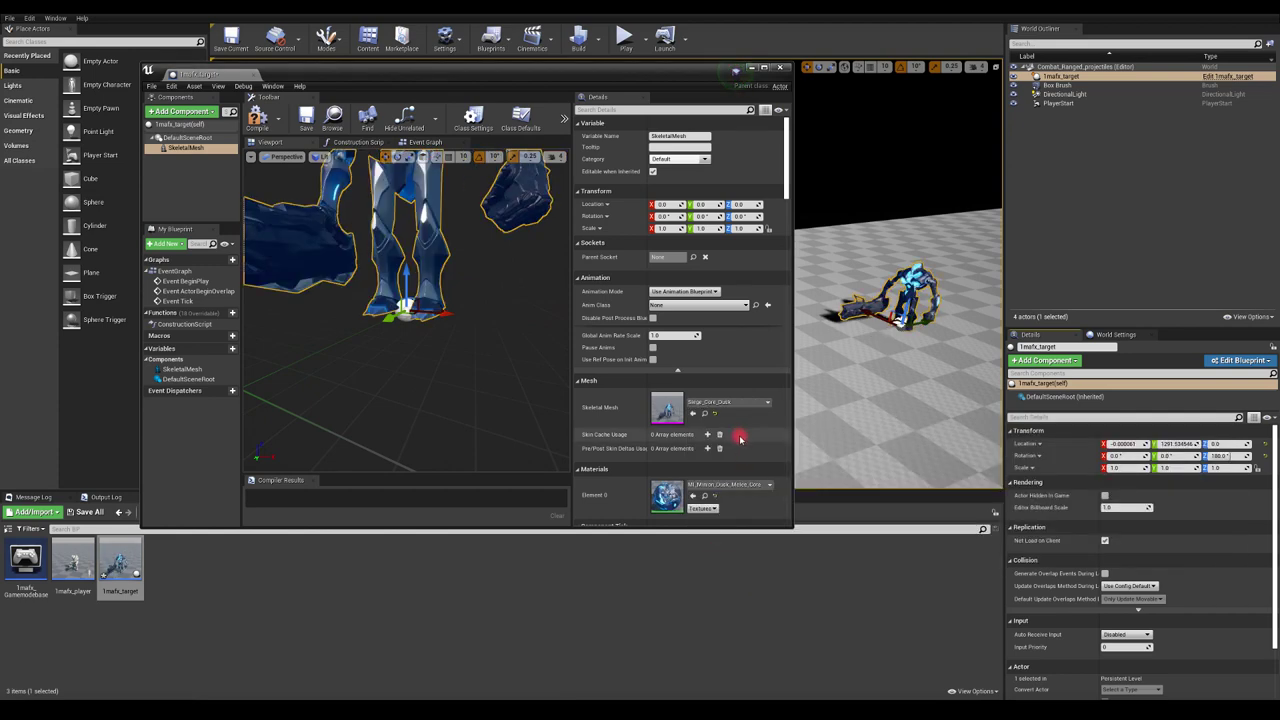
# Try Minion_Super and Minion_Siege on the target, and assign Minion_Lane_Super_Dusk as its skeletal mesh.
pyautogui.click(716, 404)
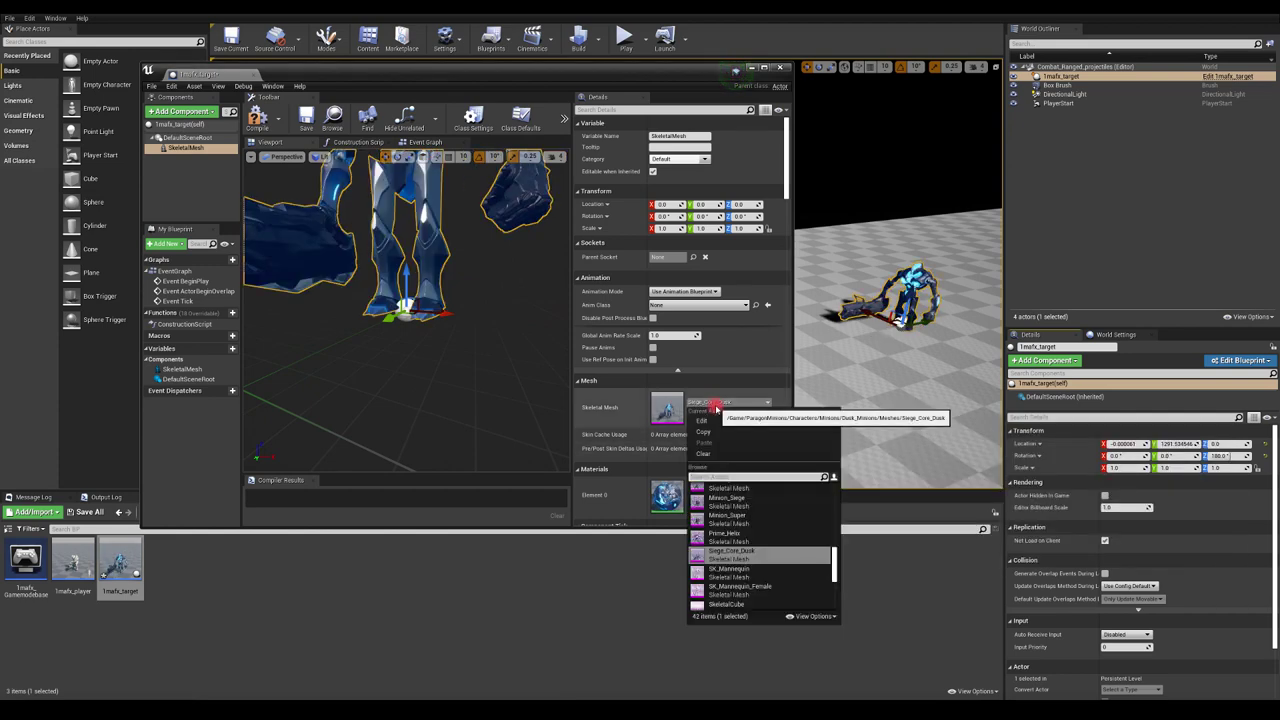
pyautogui.click(715, 519)
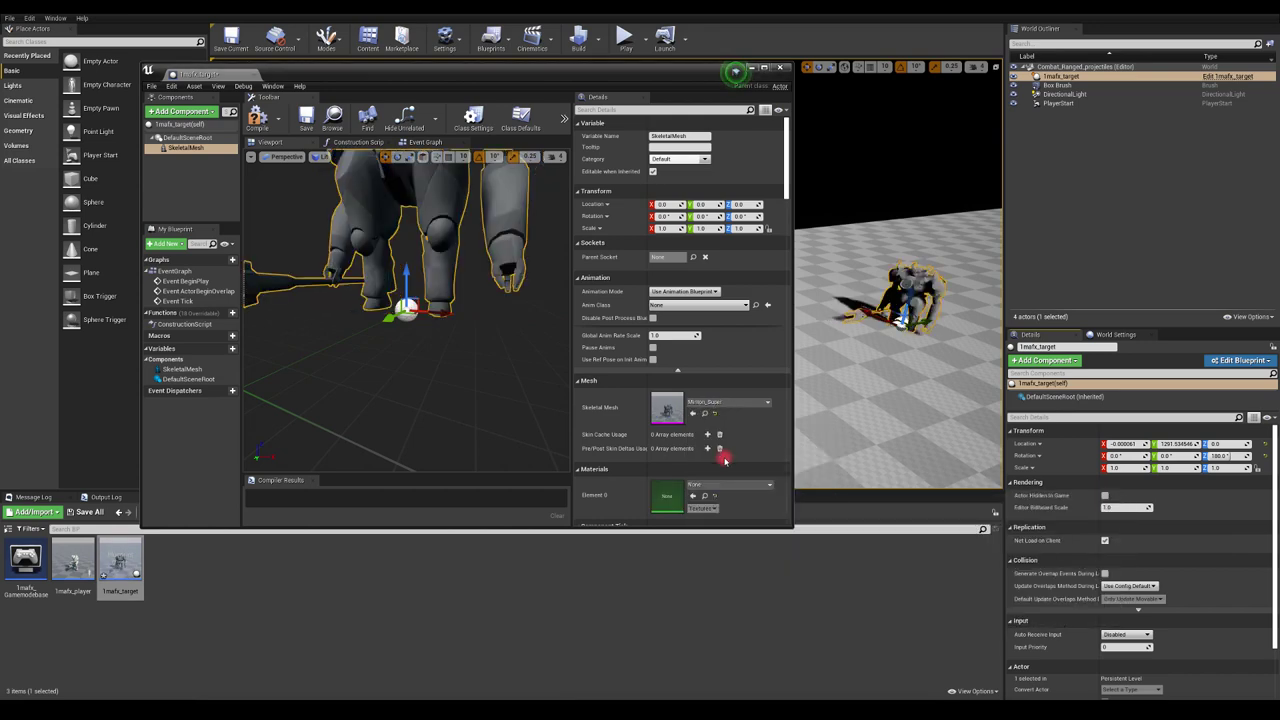
pyautogui.click(716, 404)
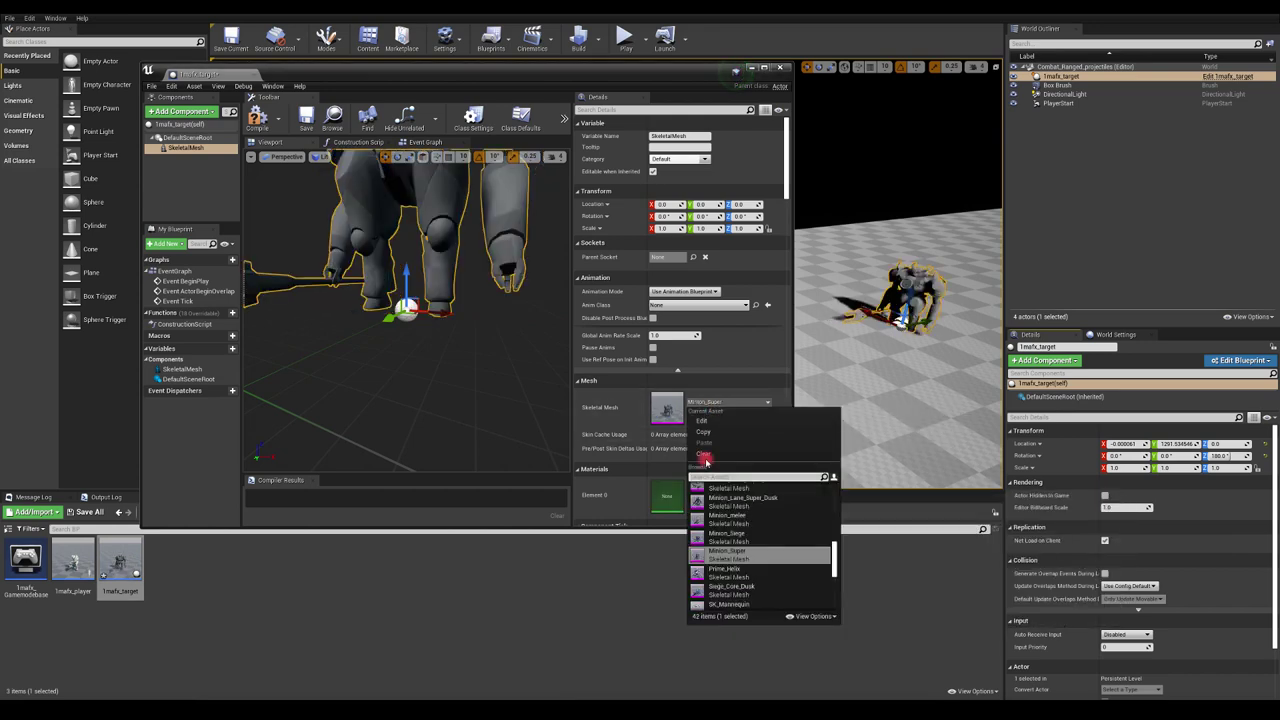
pyautogui.click(716, 528)
pyautogui.click(719, 404)
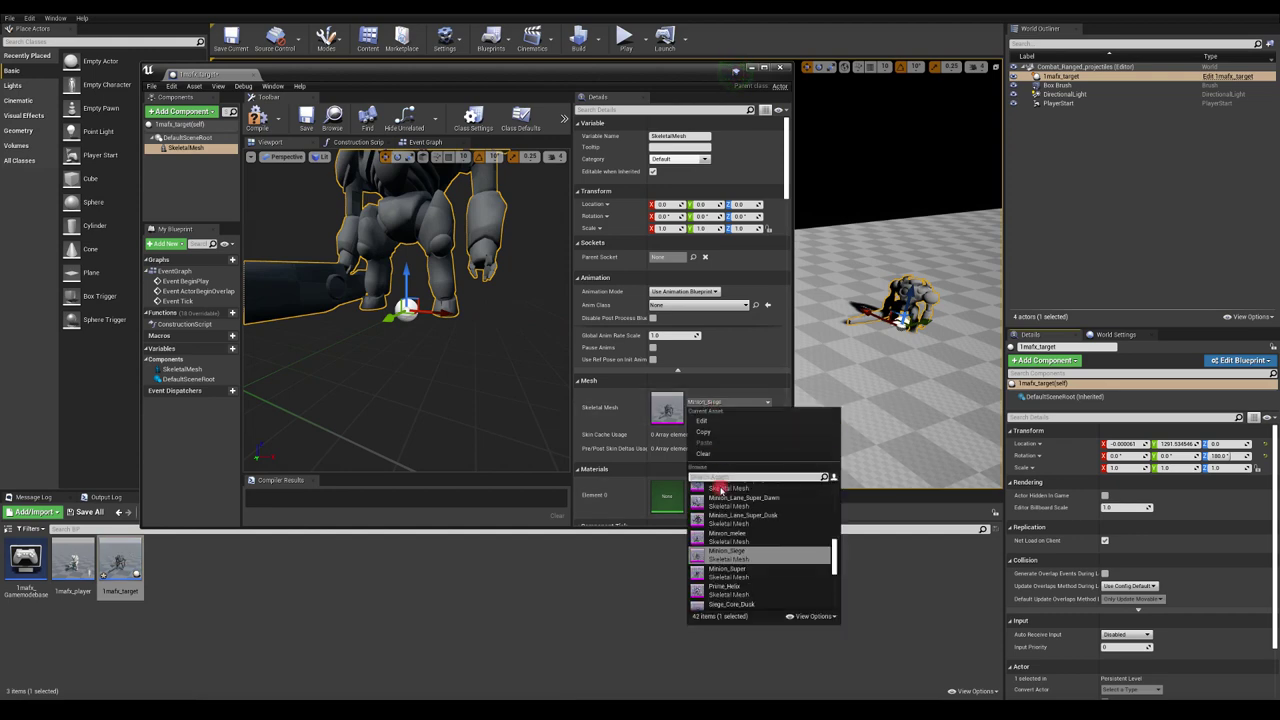
pyautogui.click(714, 488)
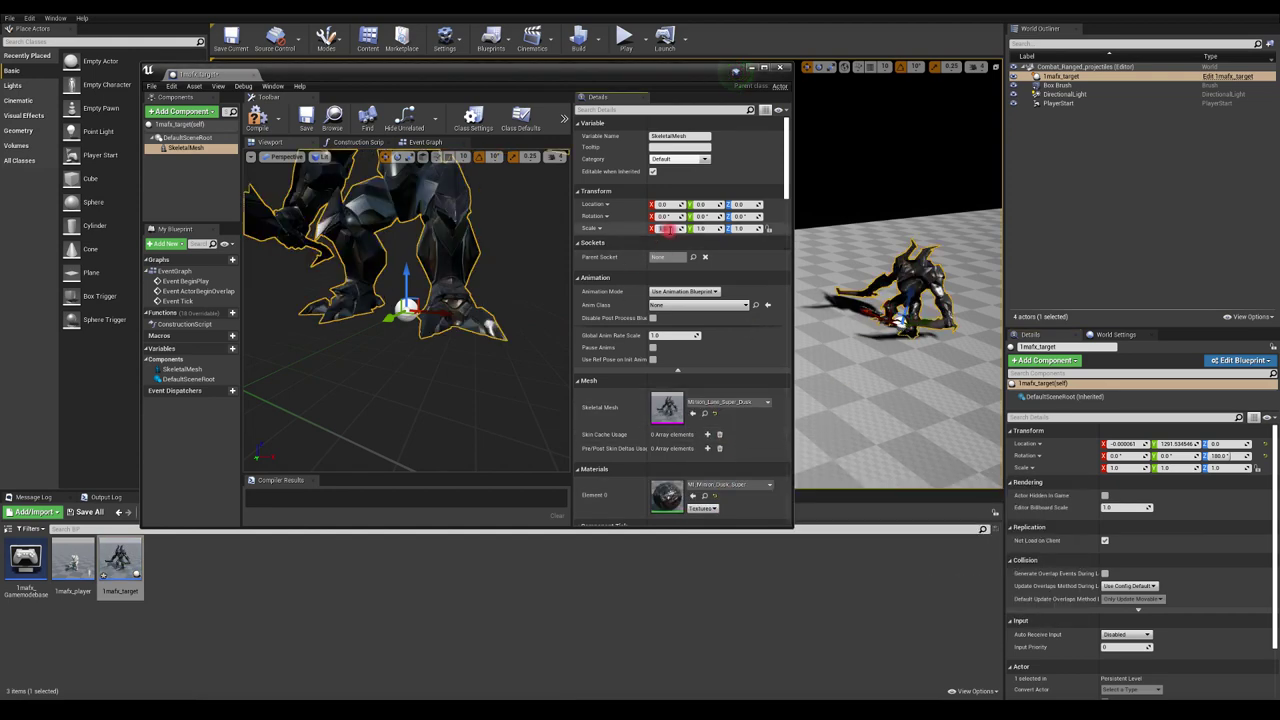
# Try a scale of 1.5 on all three axes for the target's skeletal mesh.
pyautogui.write('1.5')
pyautogui.click(708, 229)
pyautogui.click(741, 228)
pyautogui.write('1.5')
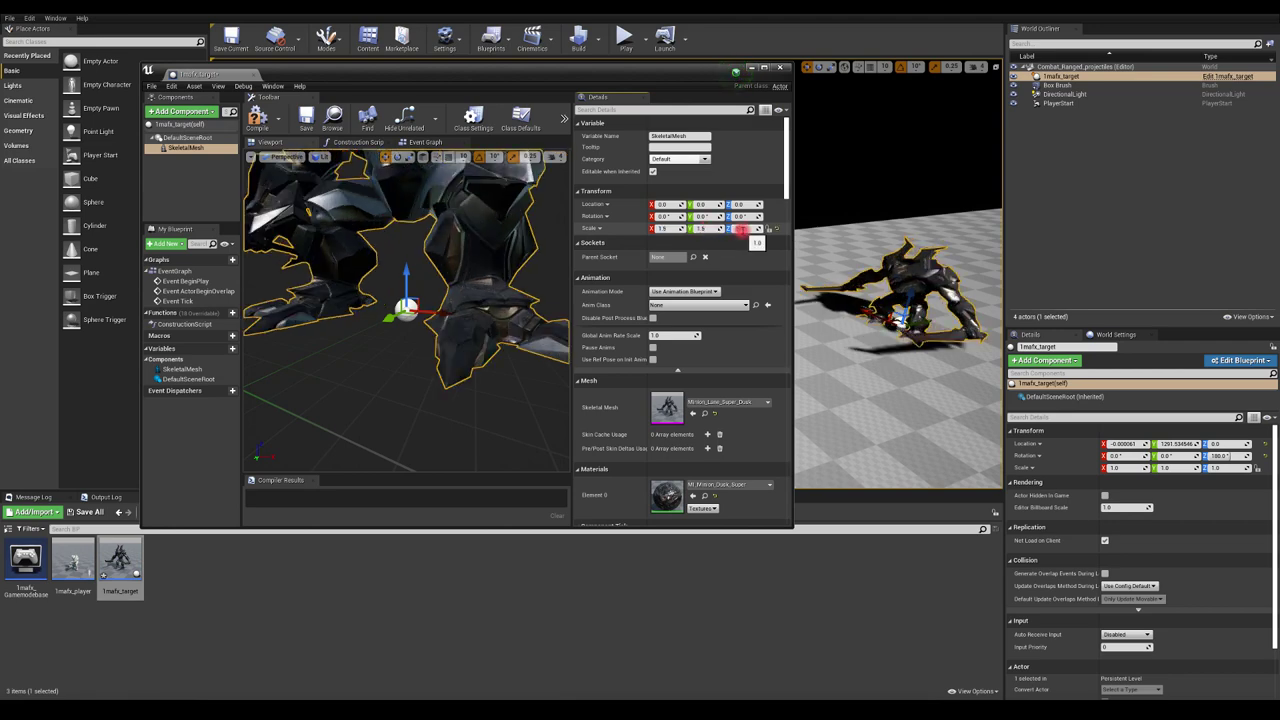
pyautogui.press('Return')
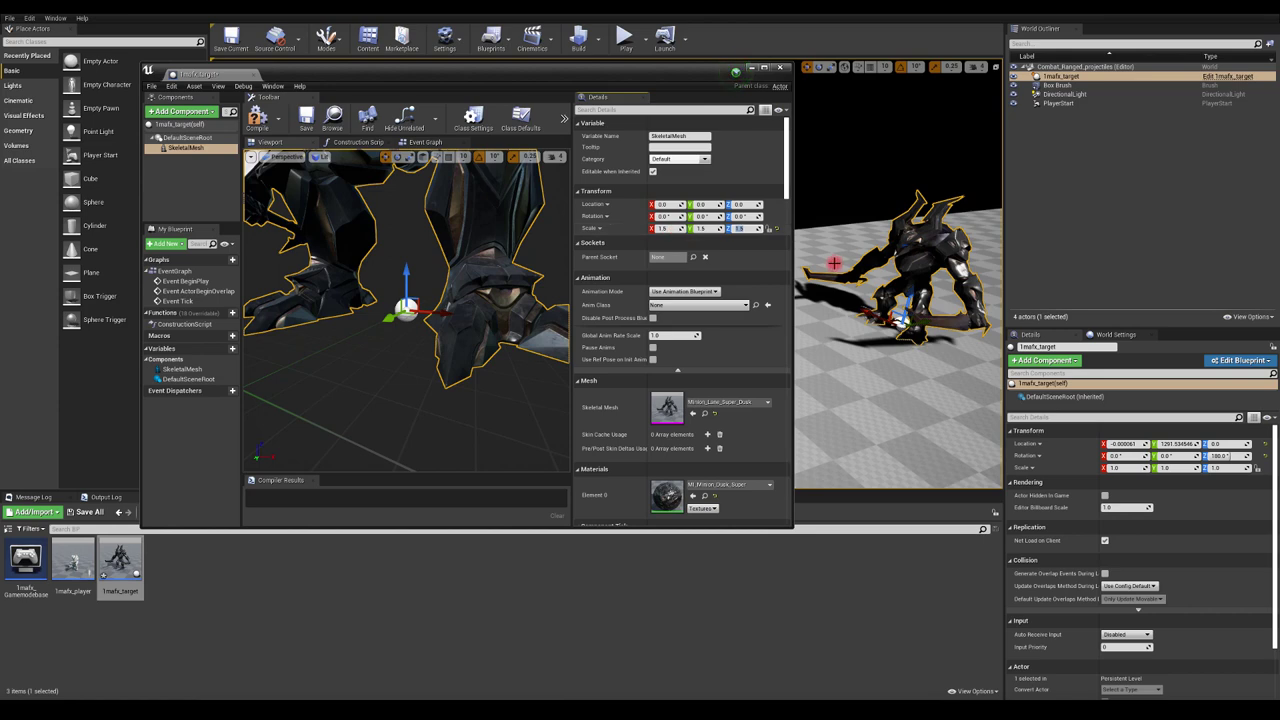
# Set the scale of the target's skeletal mesh to 1.2 on all three axes.
pyautogui.click(663, 228)
pyautogui.write('1.2')
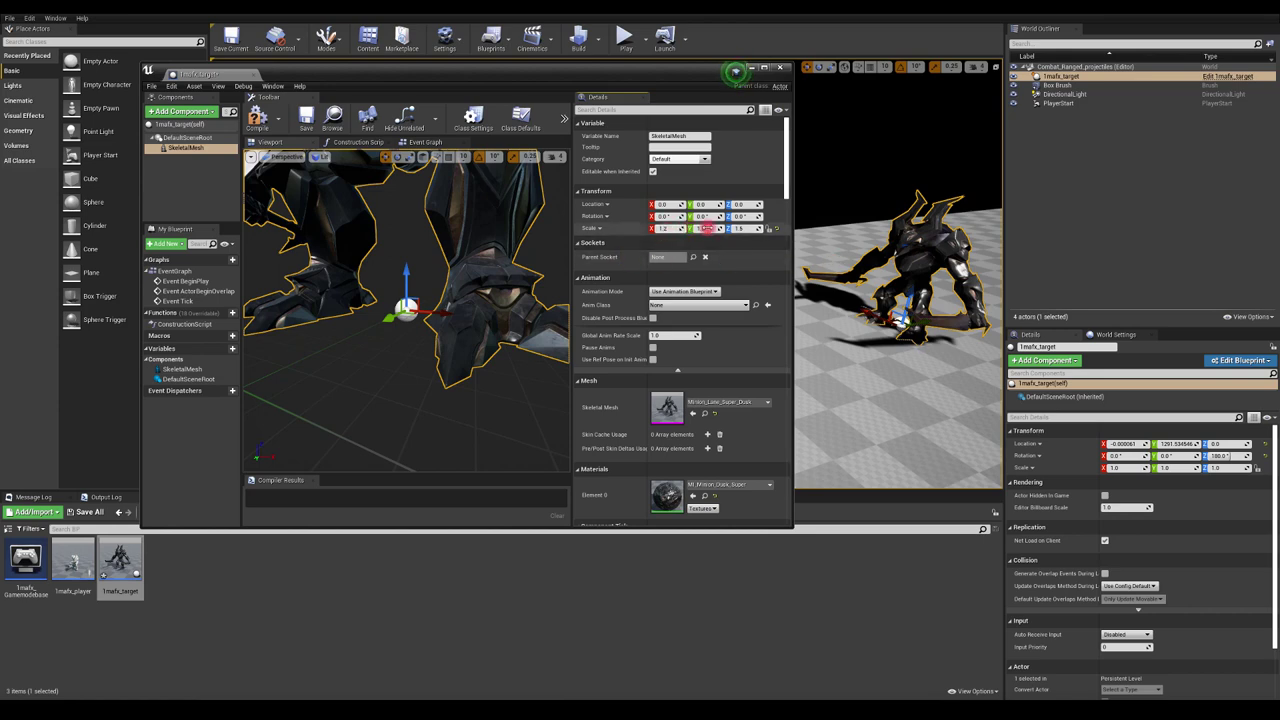
pyautogui.click(706, 228)
pyautogui.write('1.2')
pyautogui.click(740, 229)
pyautogui.write('1.2')
pyautogui.press('Return')
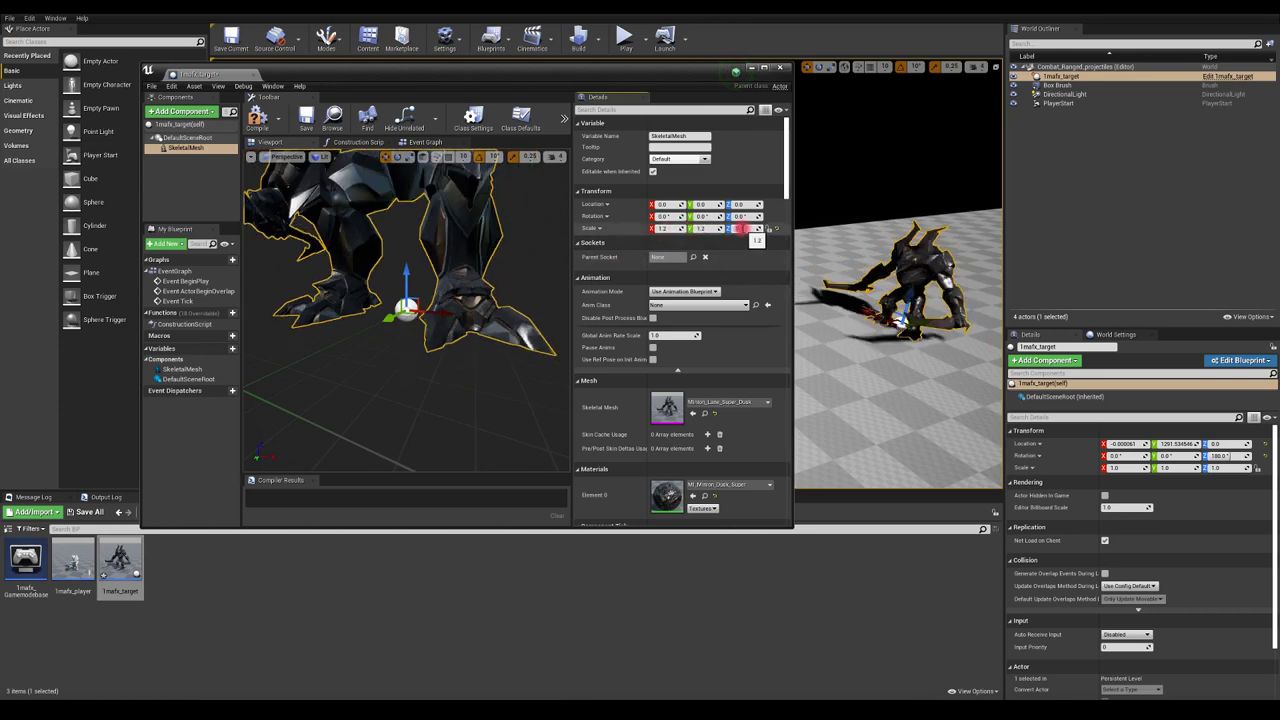
# Compile, save and close the target blueprint, and play-test the level with both characters.
pyautogui.click(257, 118)
pyautogui.click(308, 119)
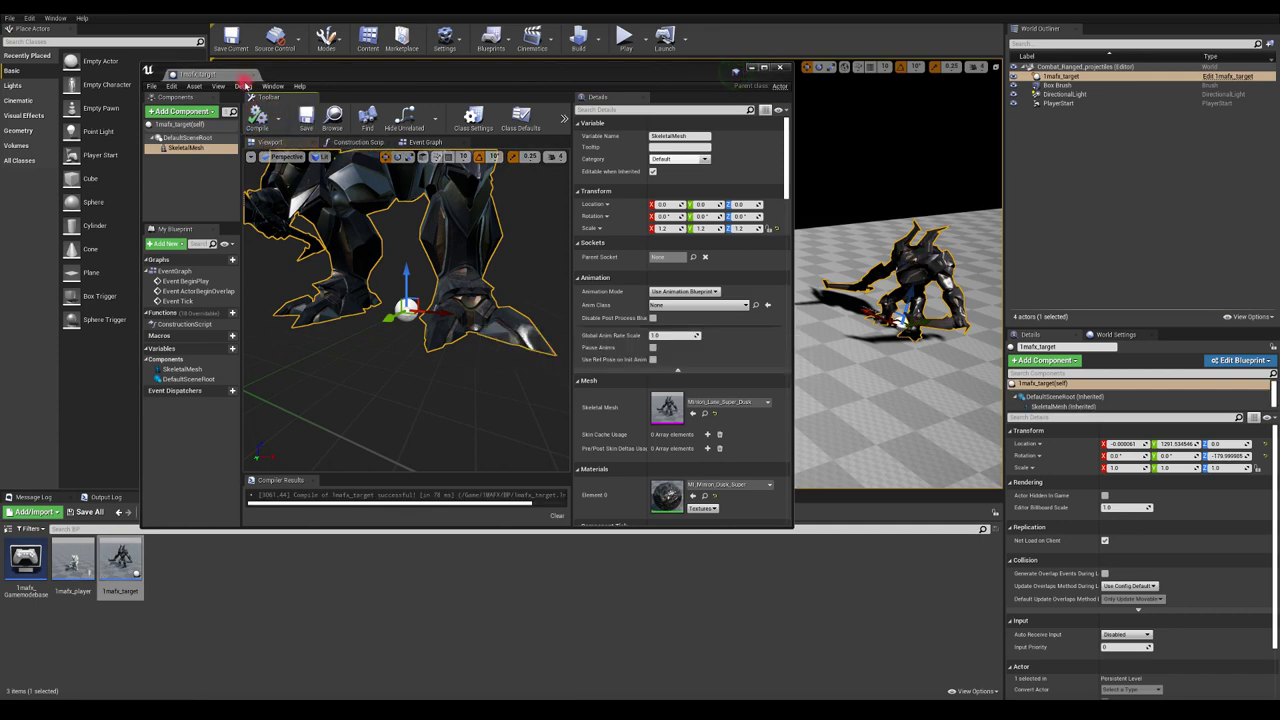
pyautogui.click(253, 75)
pyautogui.click(625, 54)
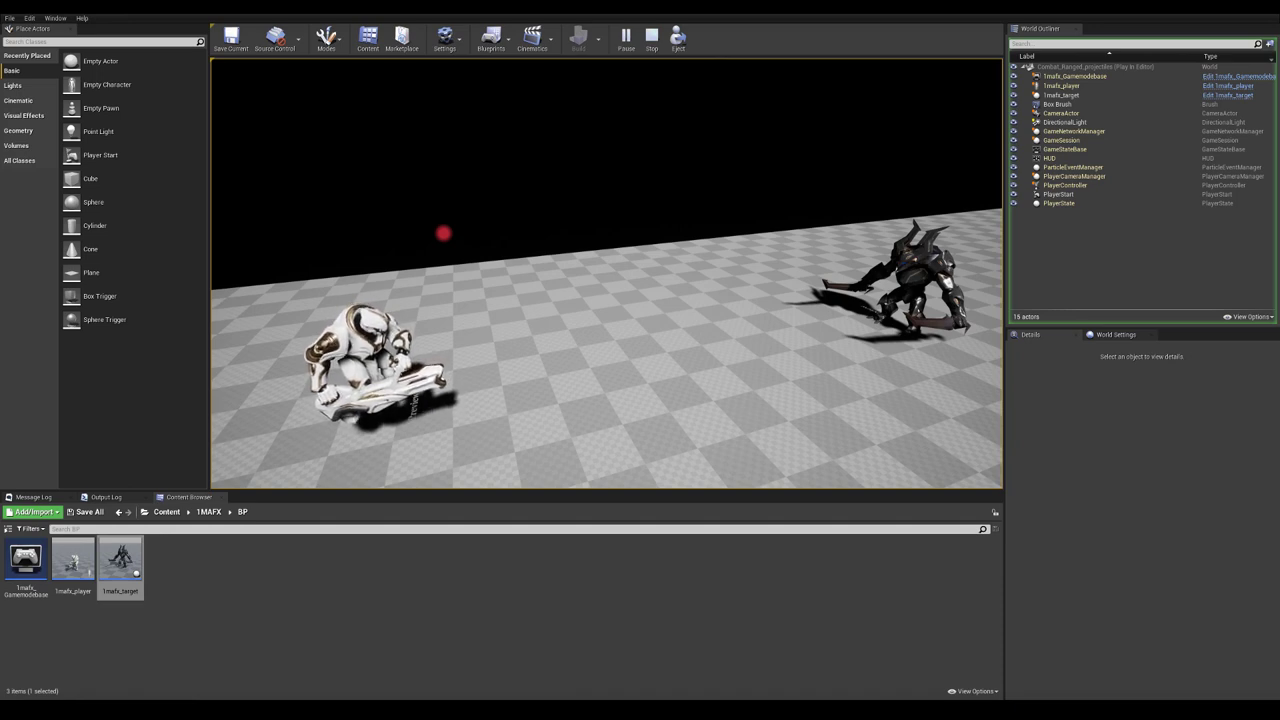
pyautogui.press('Escape')
# Open the 1mafx_player blueprint's viewport, examine the mesh's placement relative to the collision capsule from several angles, and close the blueprint.
pyautogui.doubleClick(80, 563)
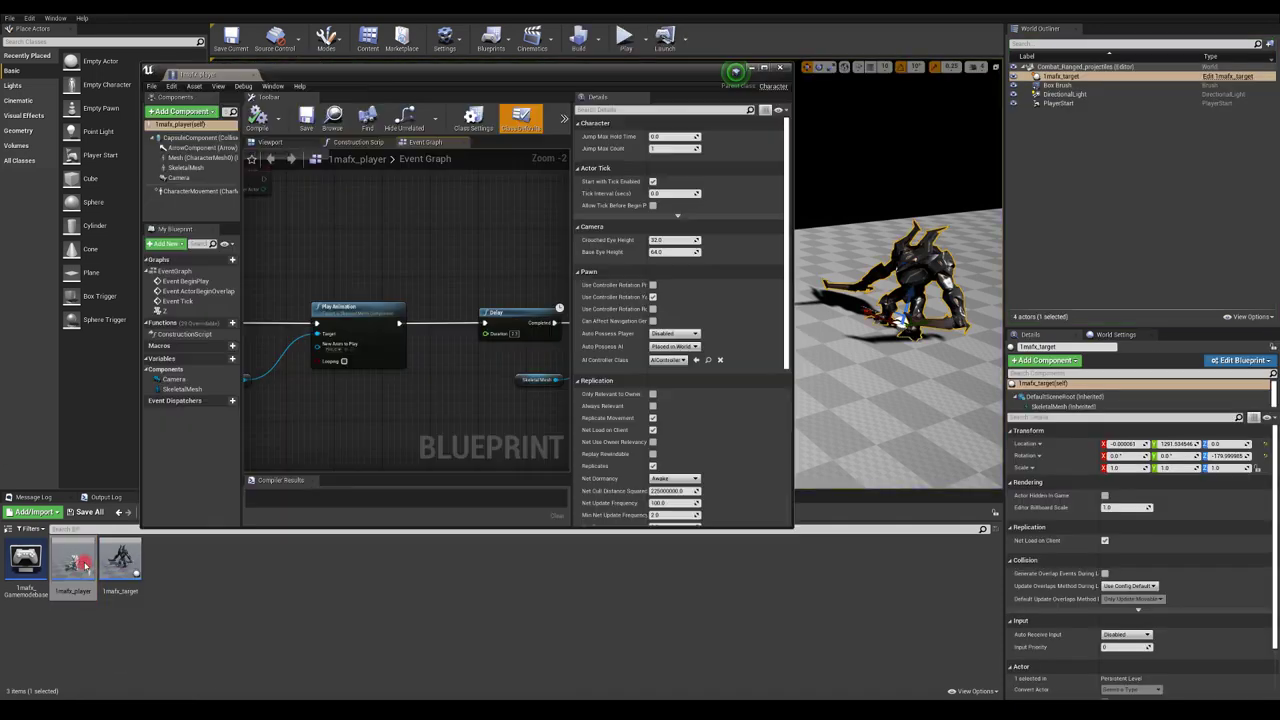
pyautogui.click(270, 140)
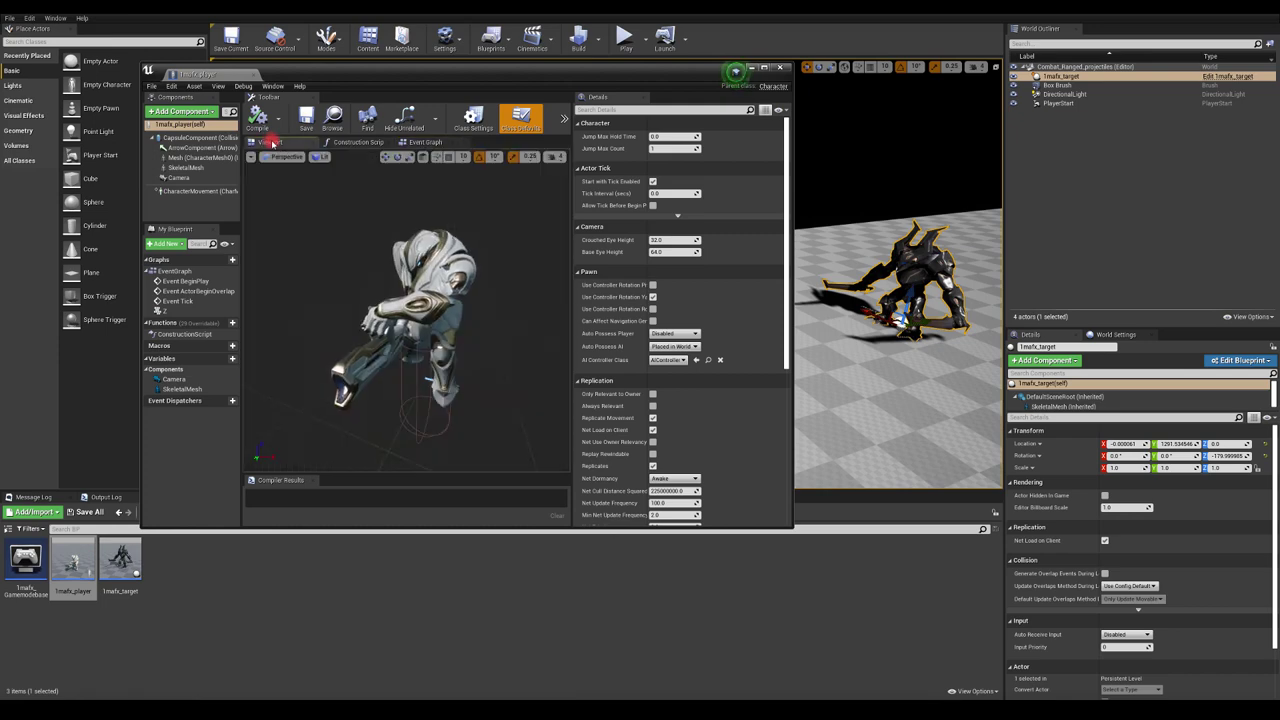
pyautogui.moveTo(391, 74); pyautogui.dragTo(462, 60)
pyautogui.doubleClick(462, 60)
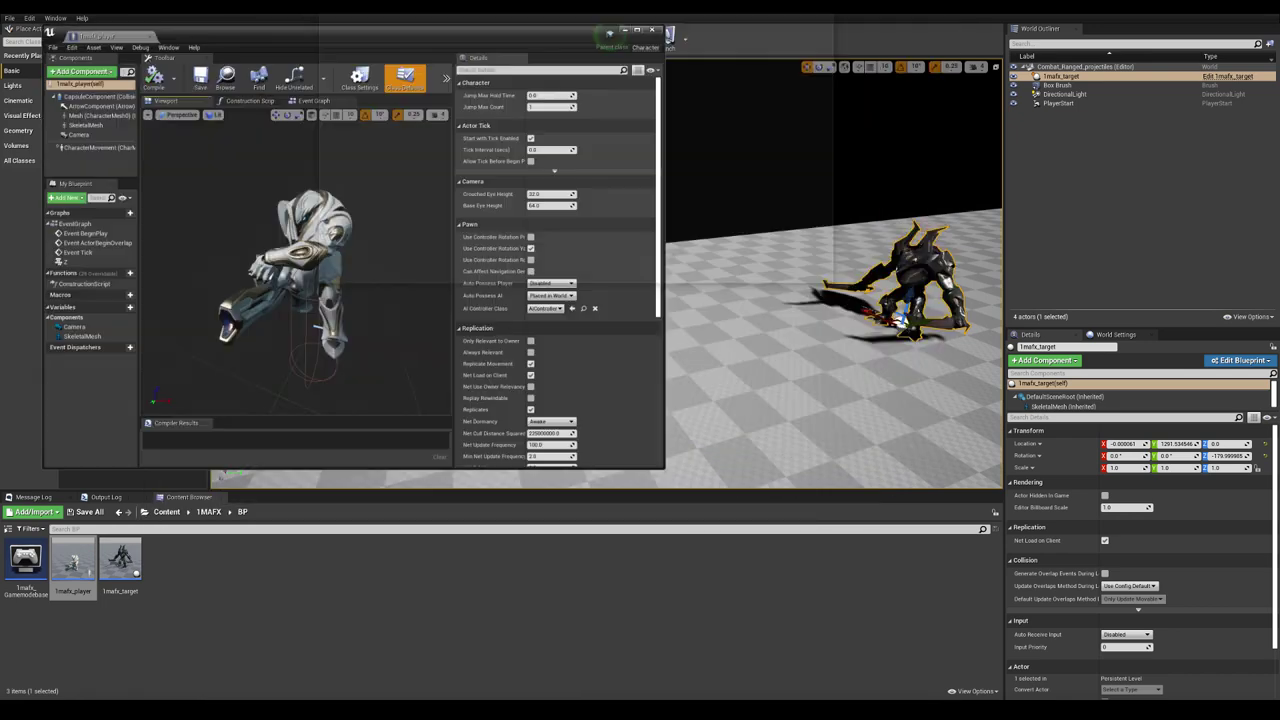
pyautogui.keyDown('alt'); pyautogui.moveTo(657, 341); pyautogui.dragTo(531, 371); pyautogui.keyUp('alt')
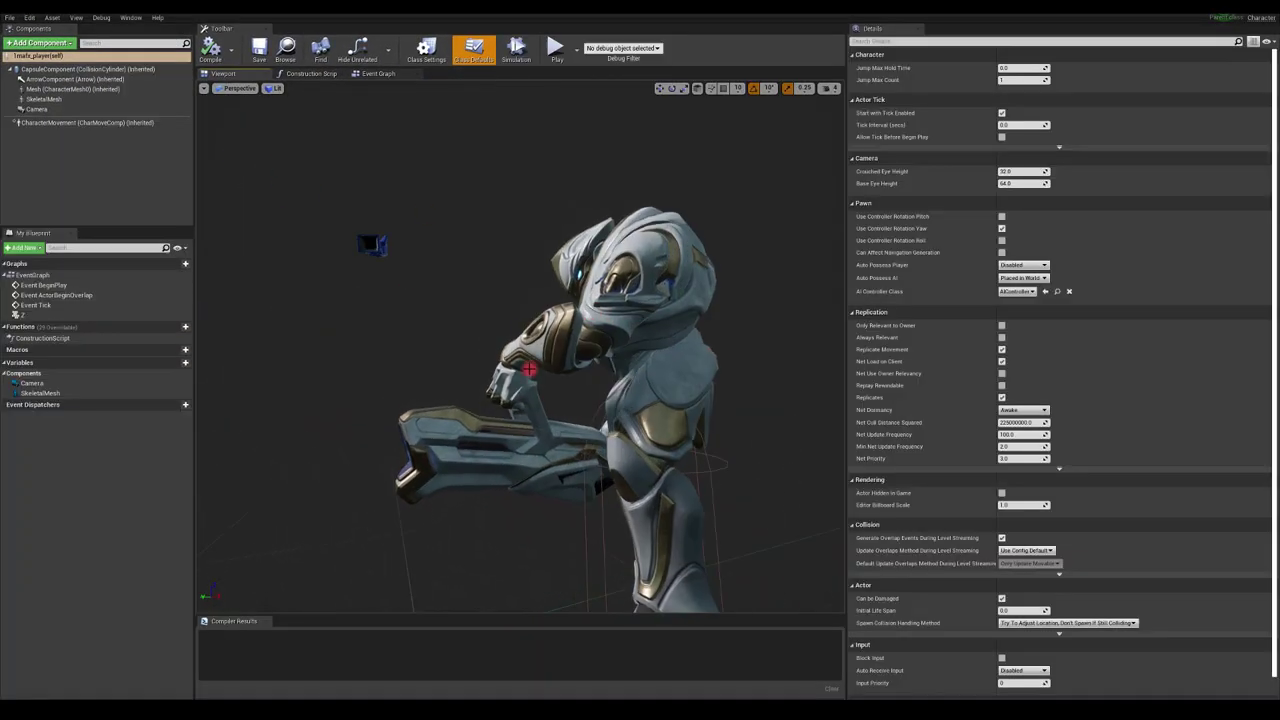
pyautogui.scroll(-5, 496, 414)
pyautogui.scroll(6, 554, 463)
pyautogui.moveTo(554, 463); pyautogui.dragTo(469, 461)
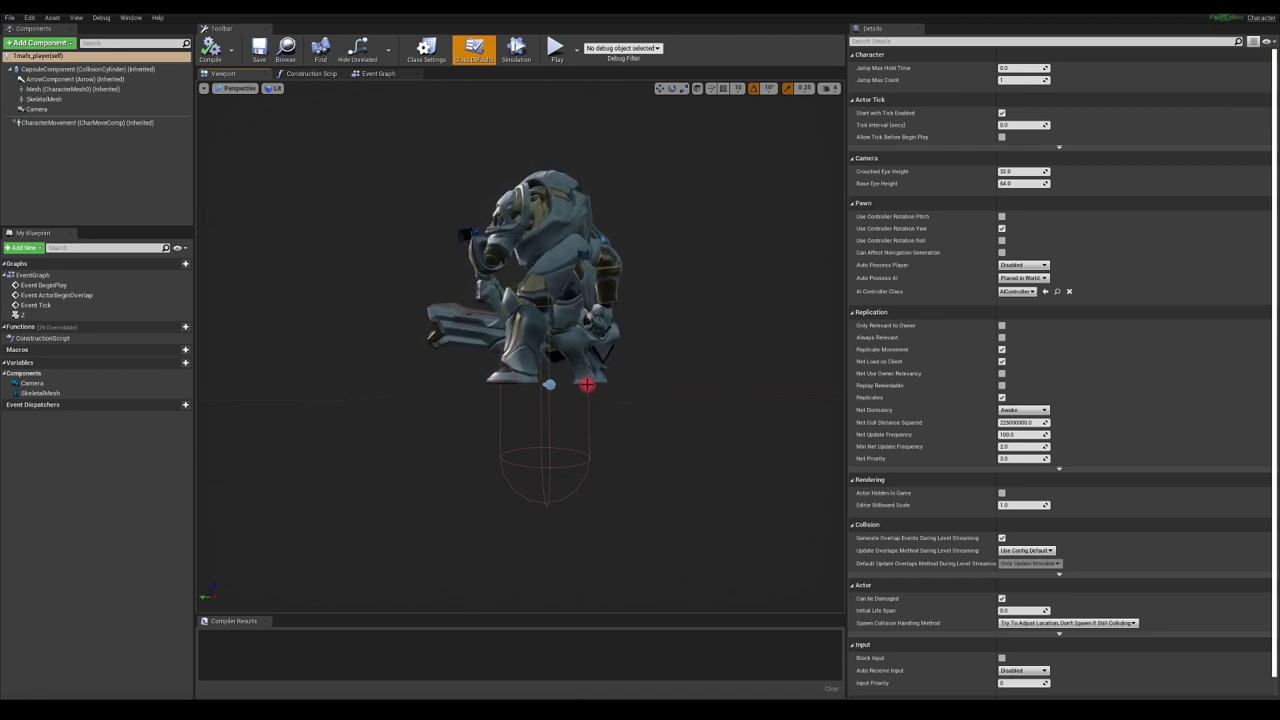
pyautogui.moveTo(218, 14); pyautogui.dragTo(540, 120)
pyautogui.click(958, 116)
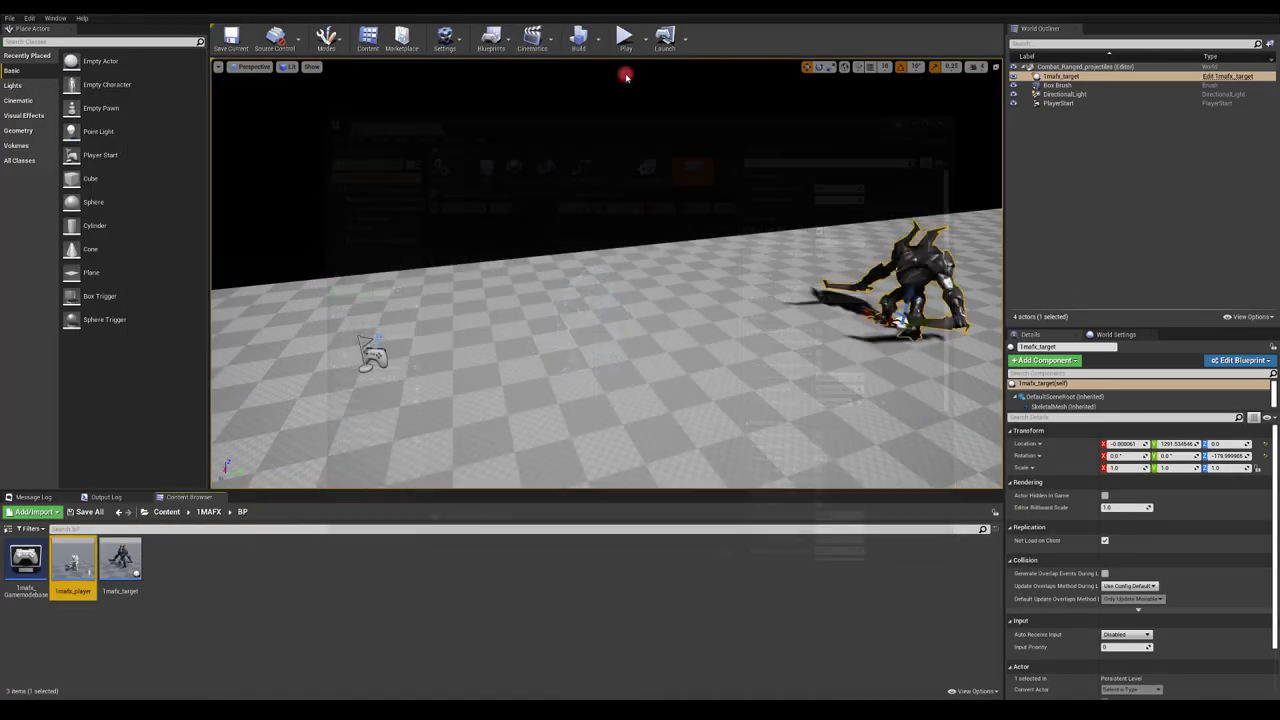
# Play the level, eject from the player to examine how both characters stand on the floor, and possess it again before stopping.
pyautogui.click(624, 38)
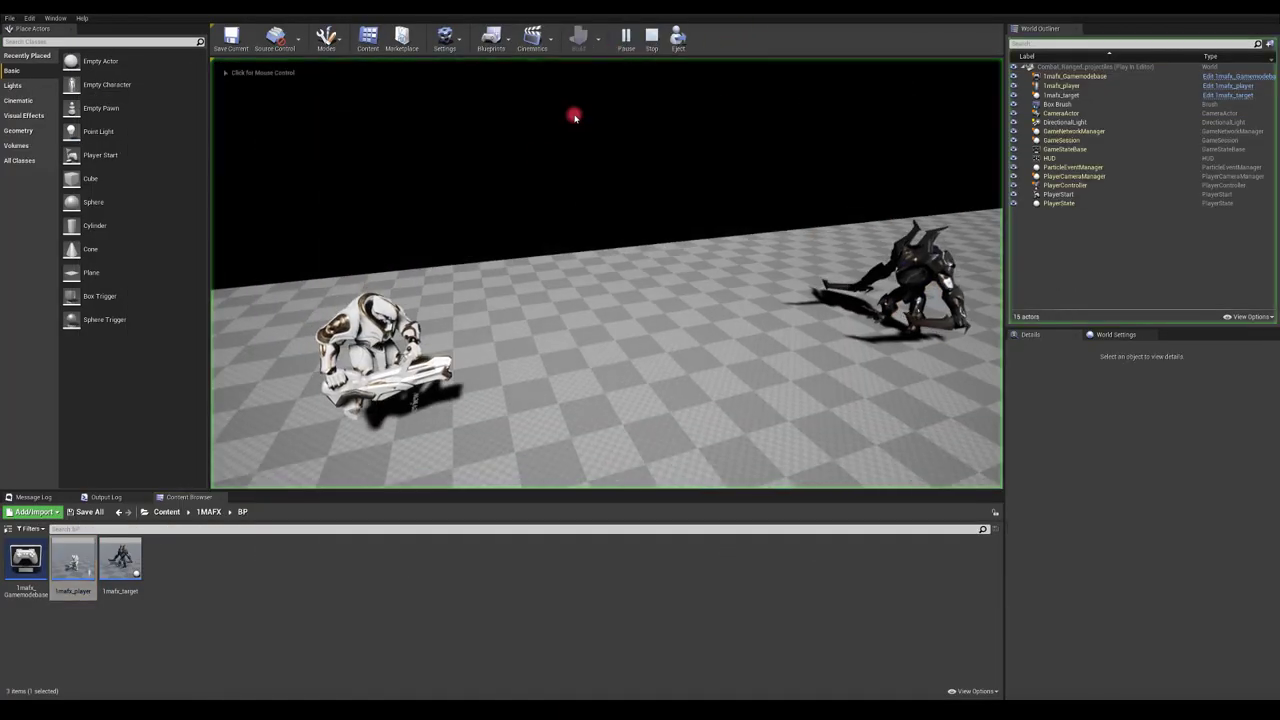
pyautogui.click(513, 204)
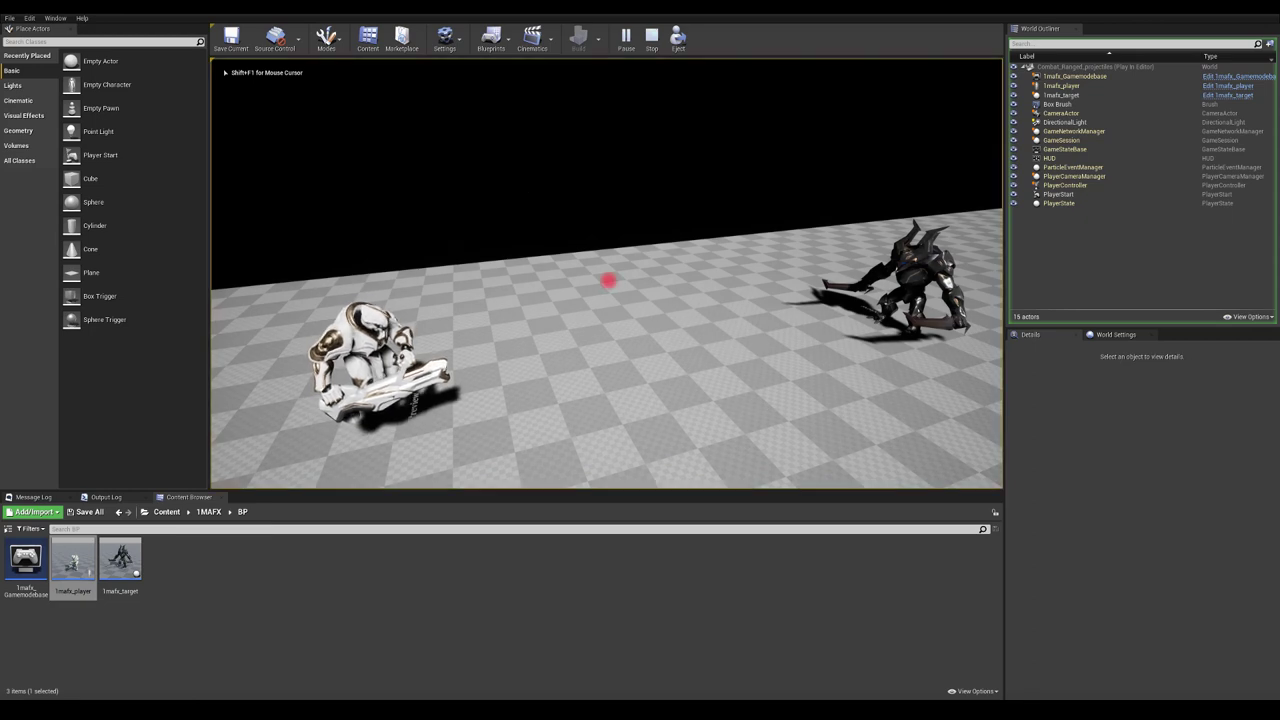
pyautogui.press('super')
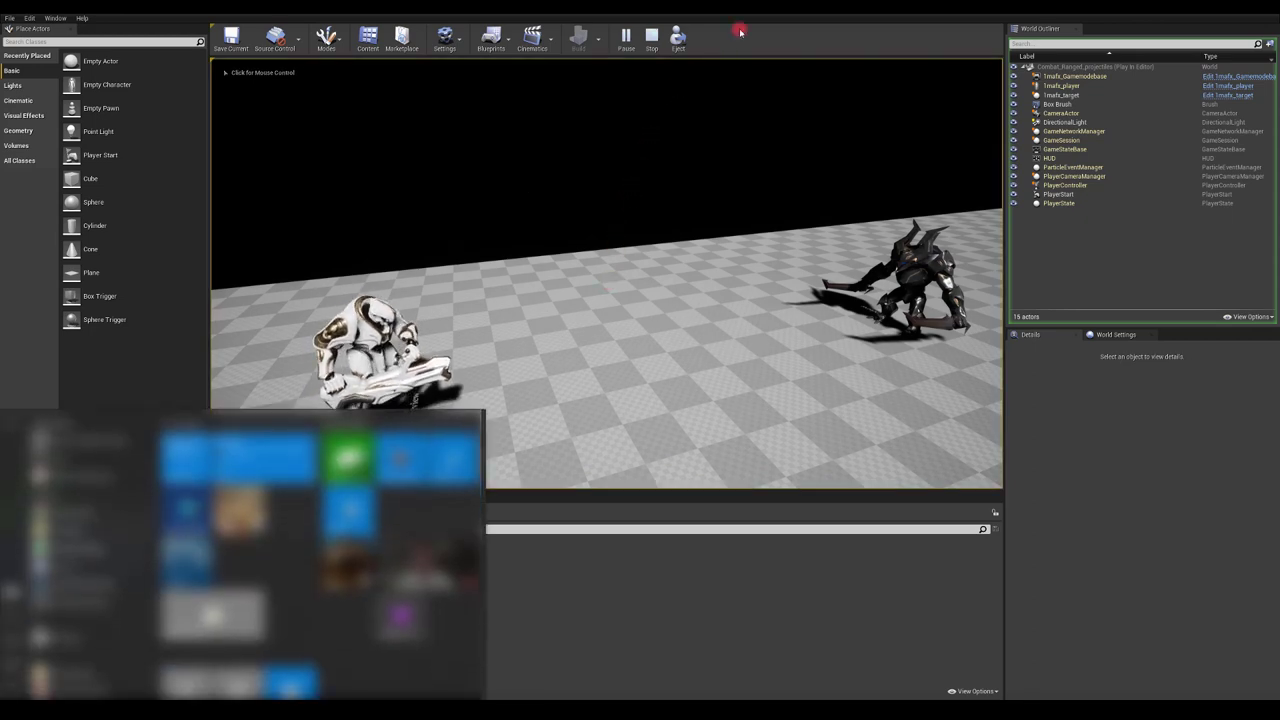
pyautogui.click(678, 38)
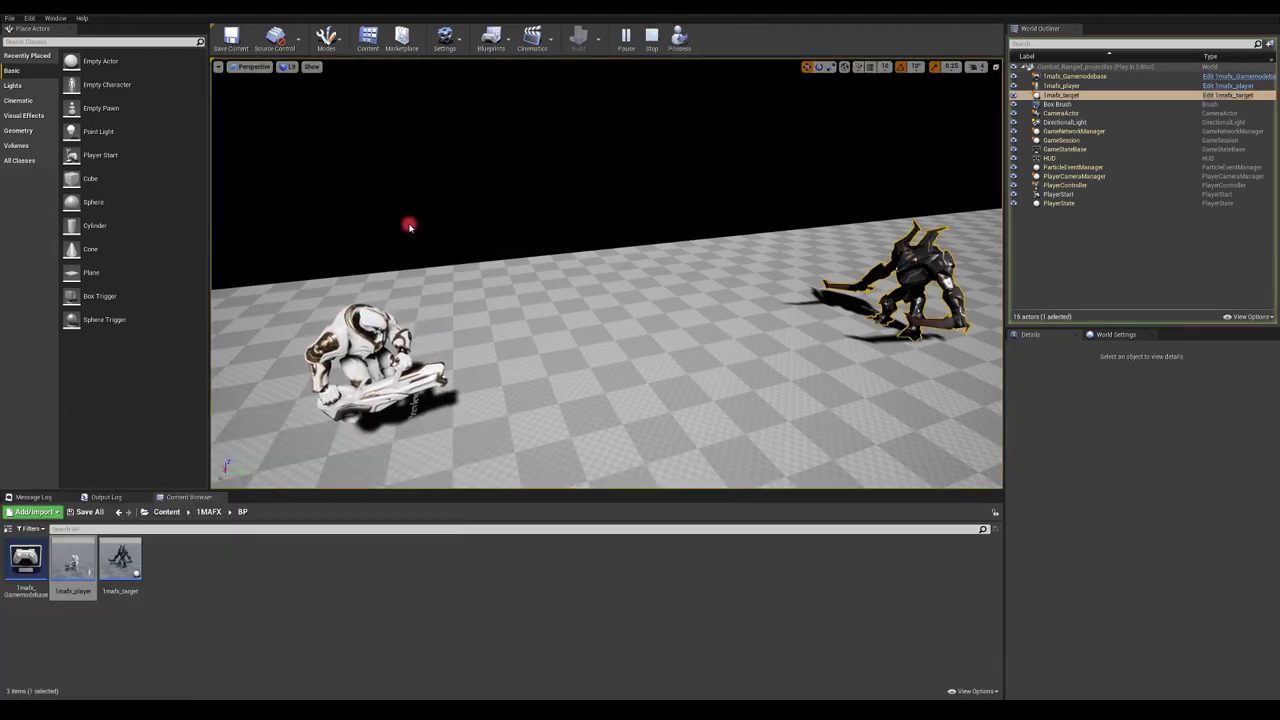
pyautogui.moveTo(397, 224)
pyautogui.keyDown('alt'); pyautogui.mouseDown()
pyautogui.moveTo(514, 183)
pyautogui.moveTo(522, 166)
pyautogui.moveTo(471, 154)
pyautogui.moveTo(449, 177)
pyautogui.moveTo(408, 189)
pyautogui.moveTo(403, 174)
pyautogui.moveTo(480, 154)
pyautogui.moveTo(414, 194)
pyautogui.moveTo(380, 186)
pyautogui.moveTo(377, 157)
pyautogui.moveTo(360, 184)
pyautogui.moveTo(383, 174)
pyautogui.moveTo(400, 225)
pyautogui.mouseUp(); pyautogui.keyUp('alt')
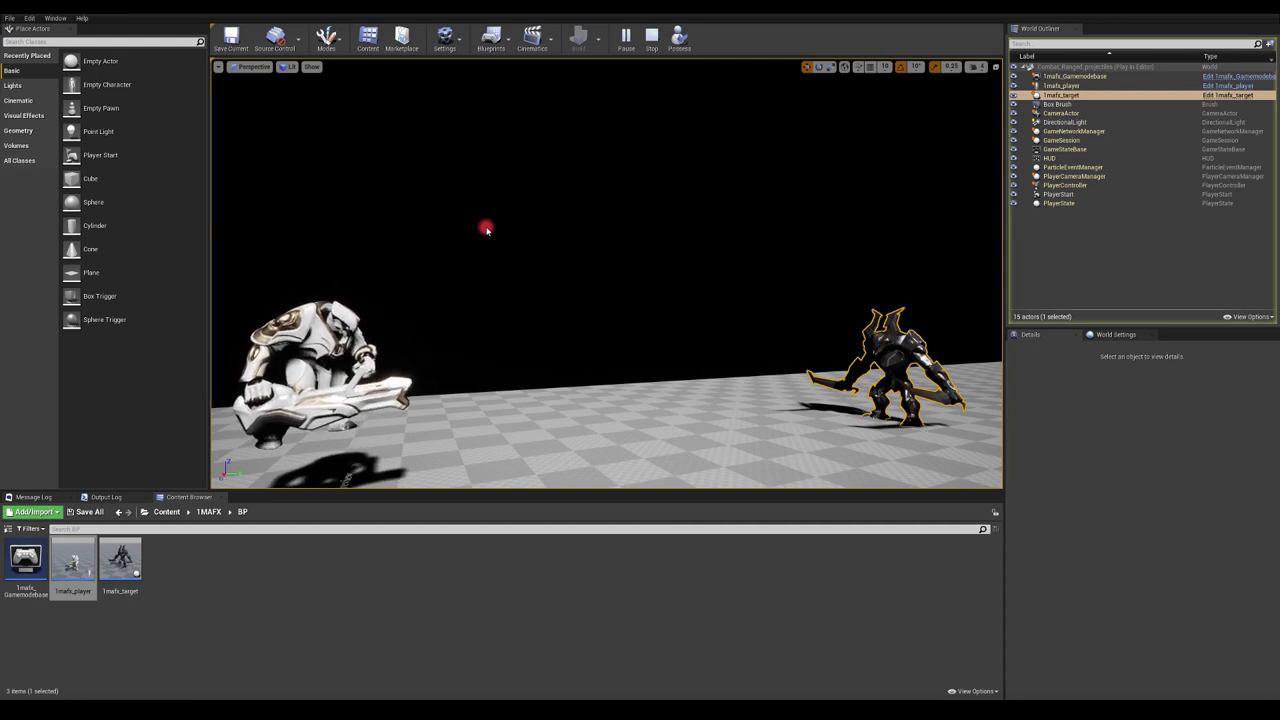
pyautogui.click(679, 38)
pyautogui.click(466, 258)
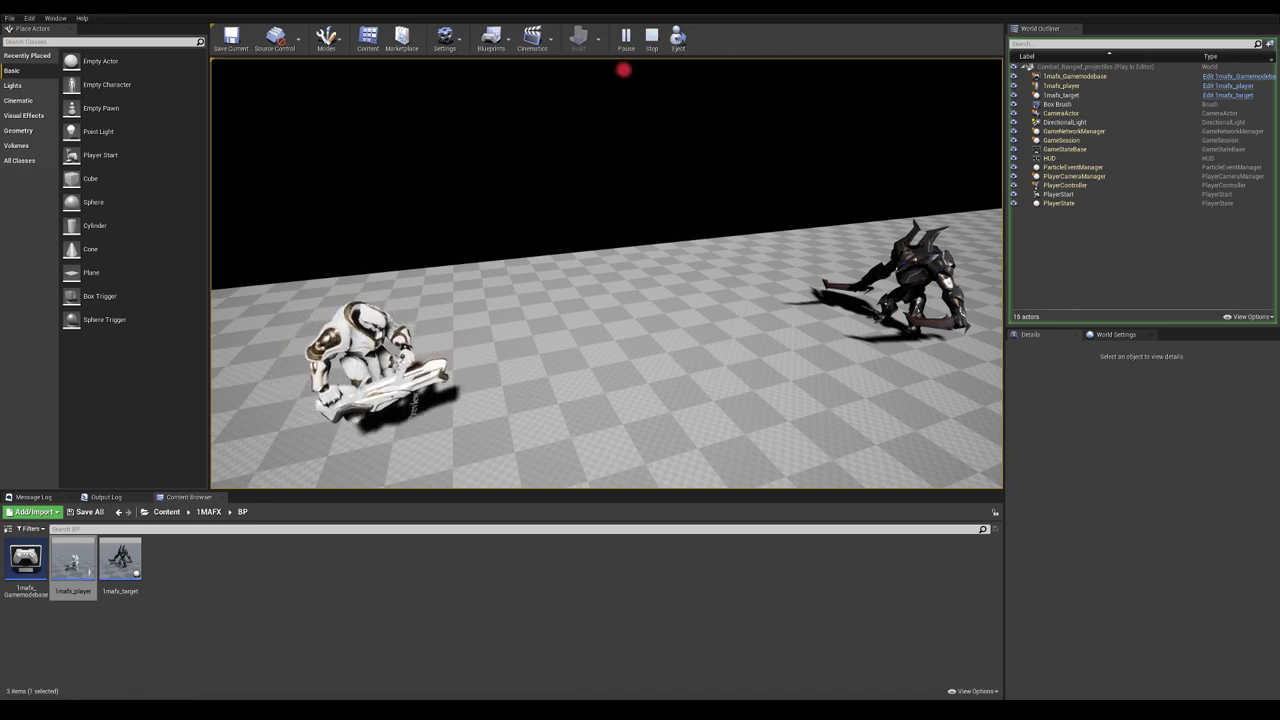
pyautogui.press('Escape')
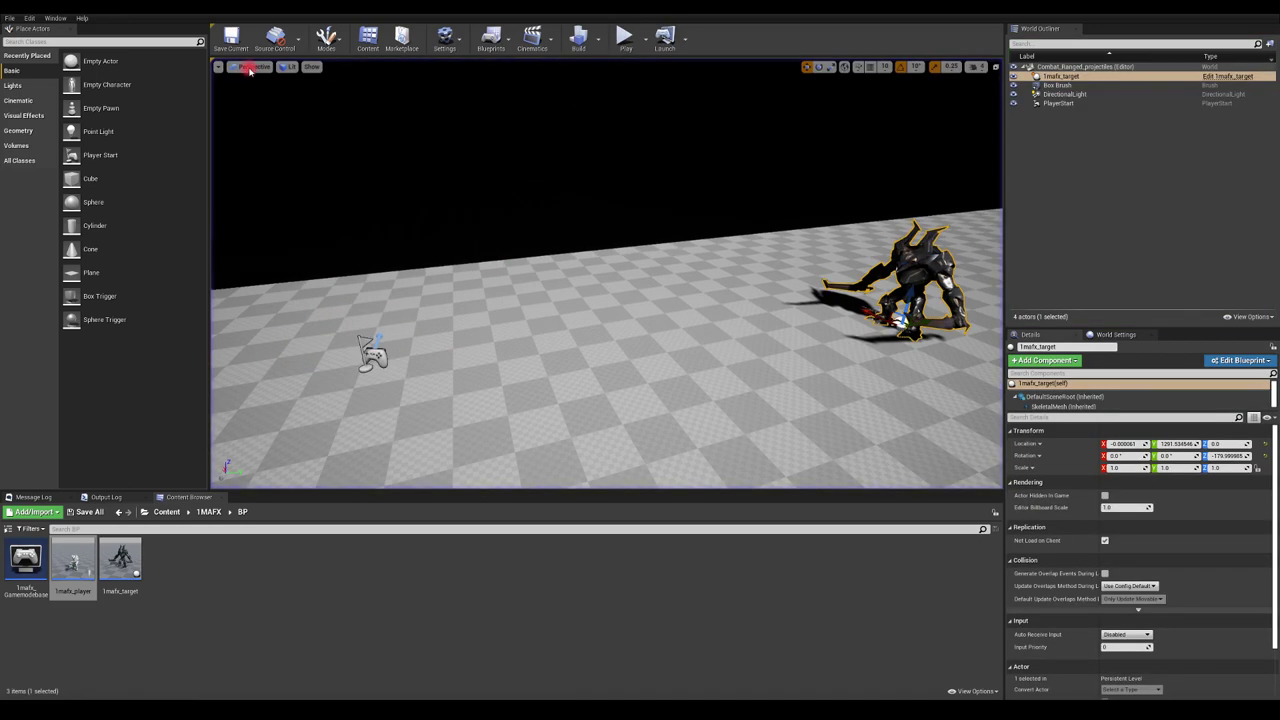
# Reopen the 1mafx_player blueprint and show its selected SkeletalMesh component in the Left orthographic view.
pyautogui.doubleClick(73, 560)
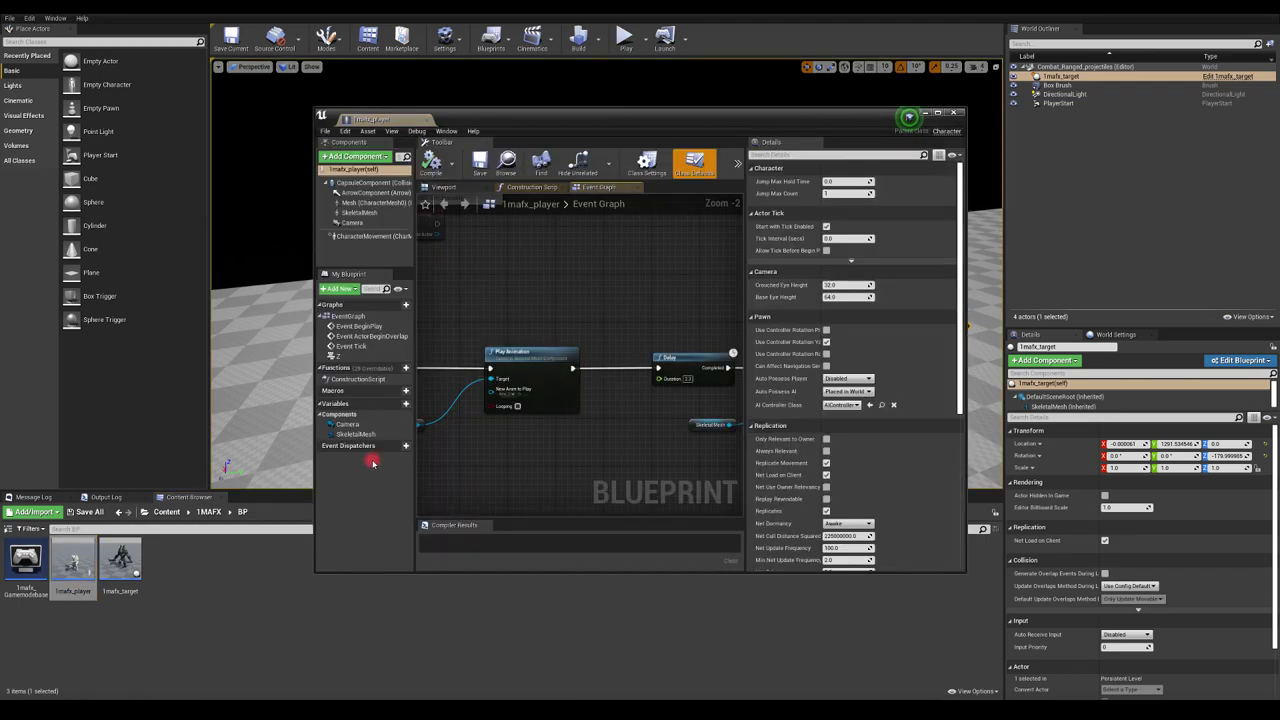
pyautogui.click(443, 187)
pyautogui.moveTo(854, 121); pyautogui.dragTo(553, 13)
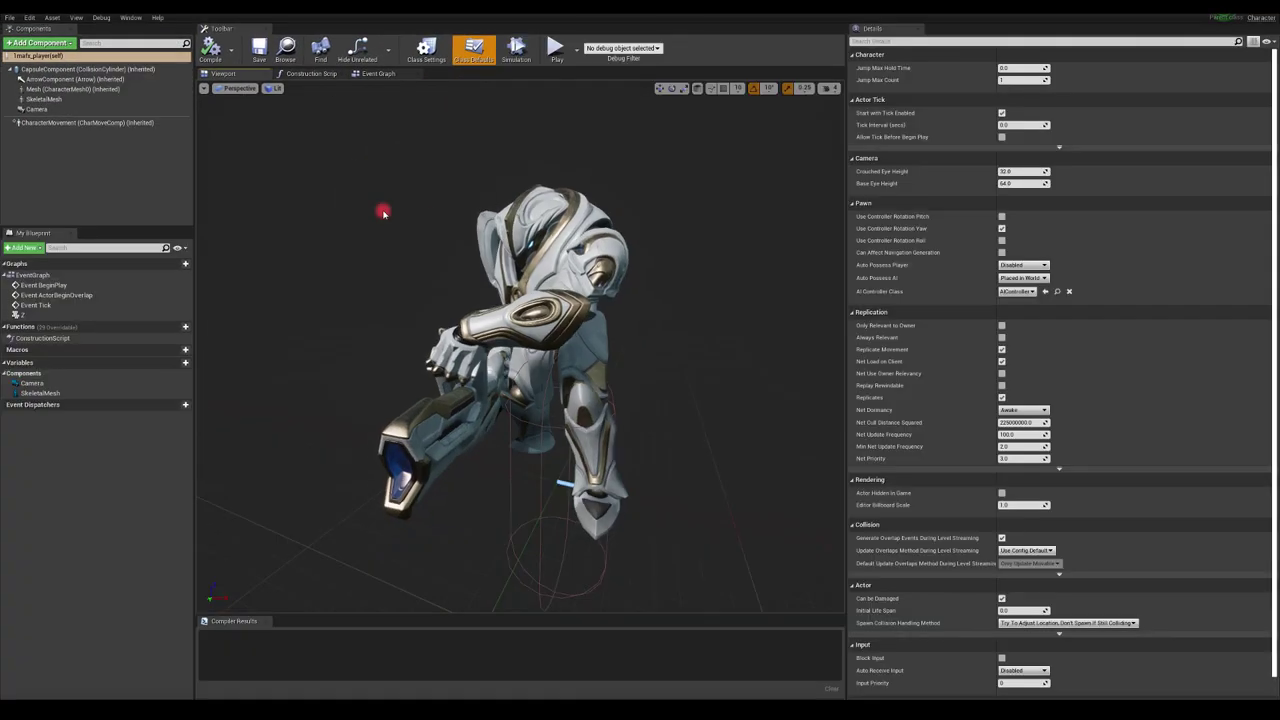
pyautogui.click(40, 100)
pyautogui.moveTo(382, 273); pyautogui.dragTo(531, 336)
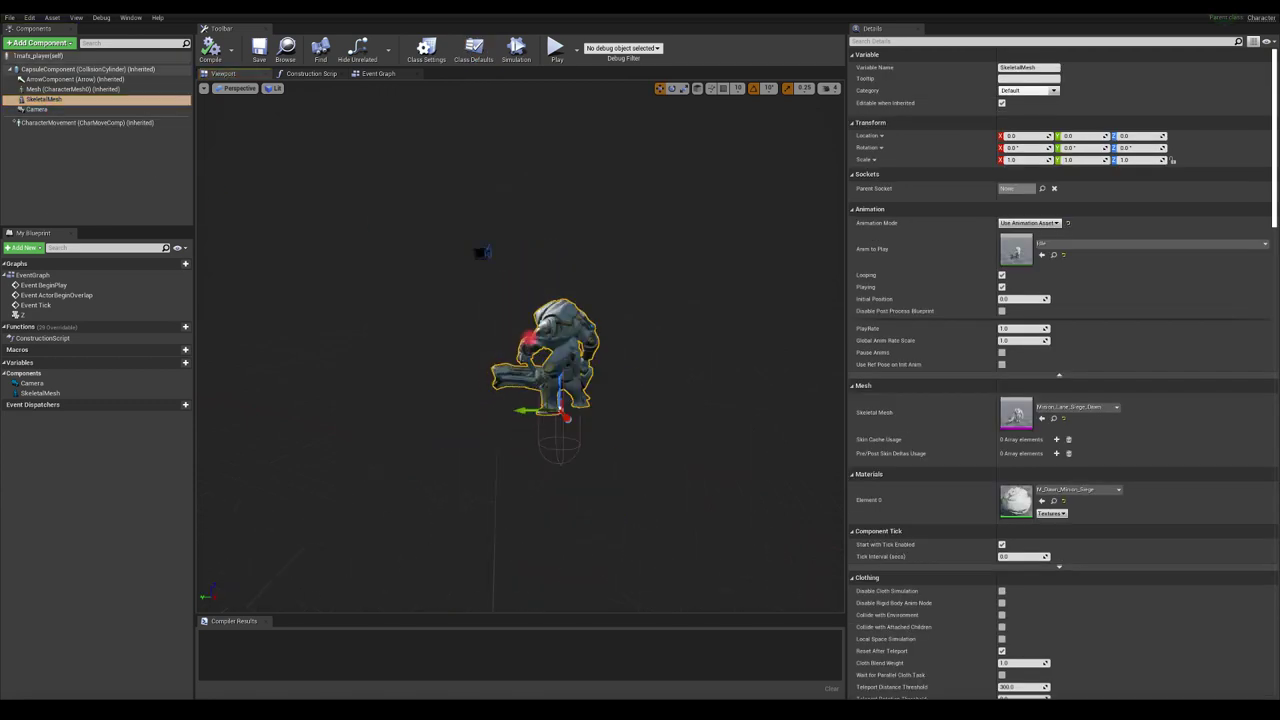
pyautogui.click(236, 88)
pyautogui.click(234, 142)
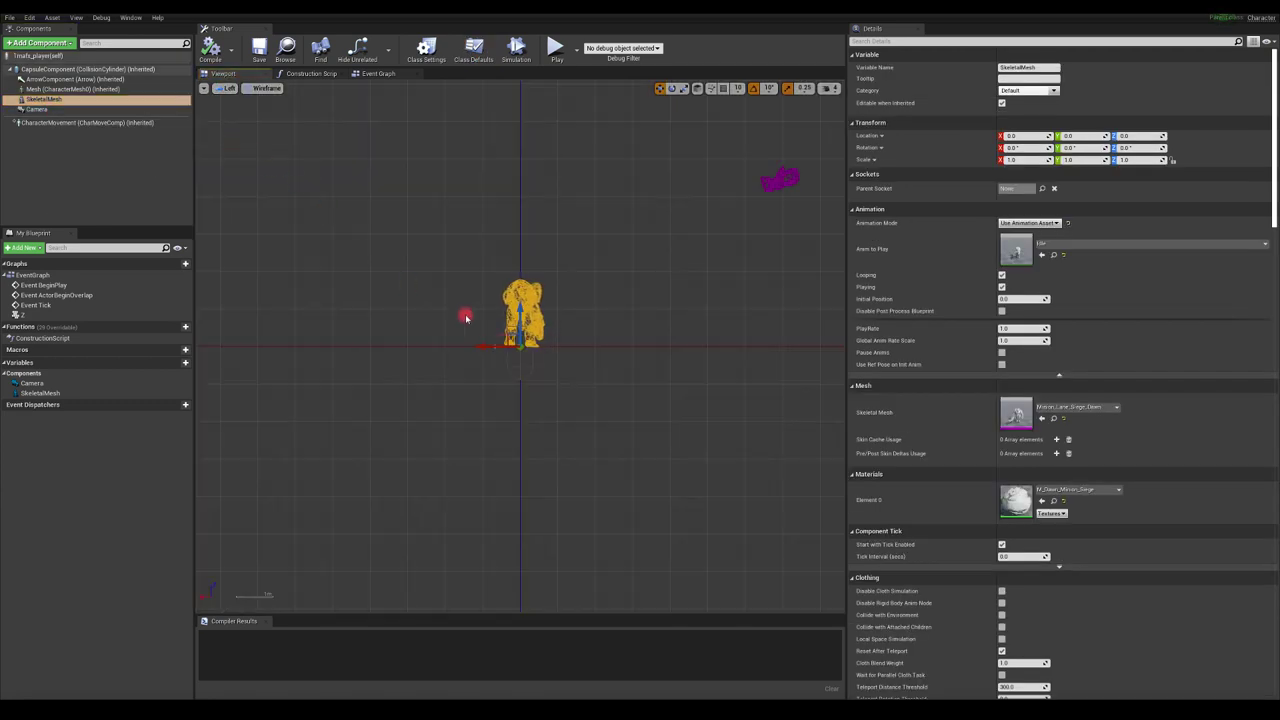
# Lower the player's skeletal mesh to a Z location of about -87 so its feet meet the capsule's base, and compile the blueprint.
pyautogui.scroll(5, 520, 326)
pyautogui.moveTo(520, 326); pyautogui.dragTo(537, 528)
pyautogui.scroll(5, 535, 526)
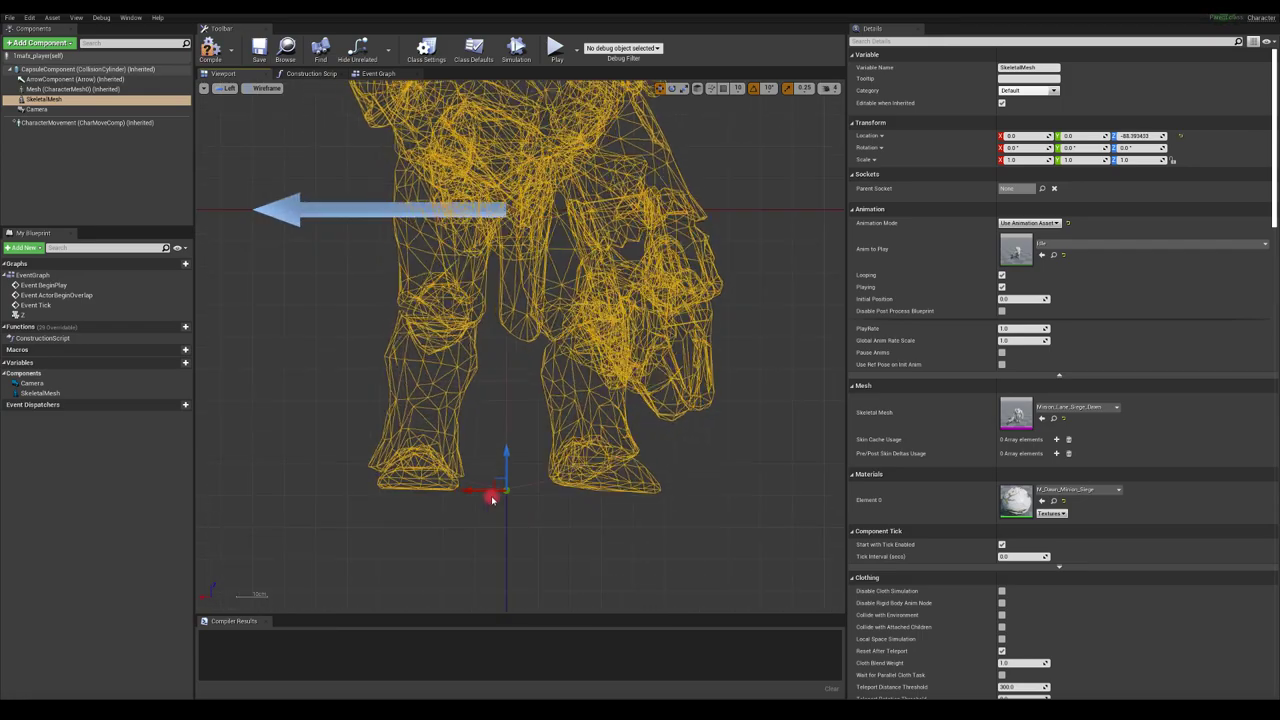
pyautogui.moveTo(509, 462); pyautogui.dragTo(514, 456)
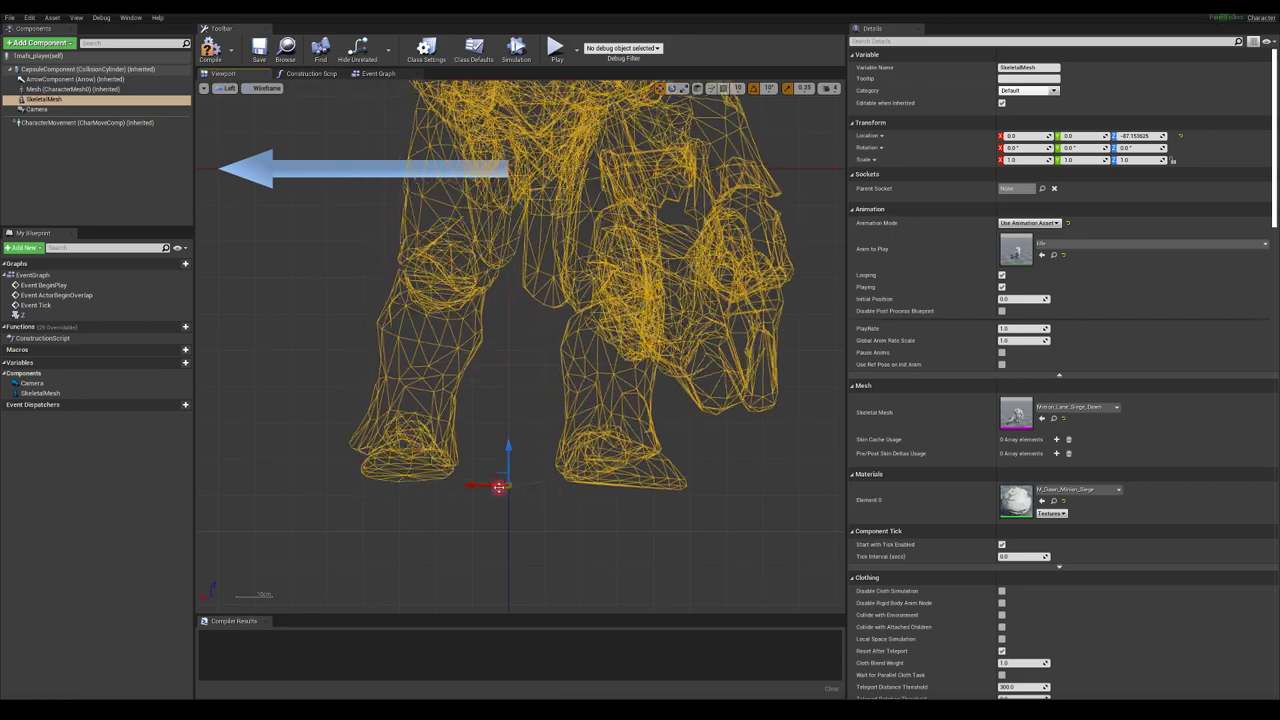
pyautogui.click(211, 49)
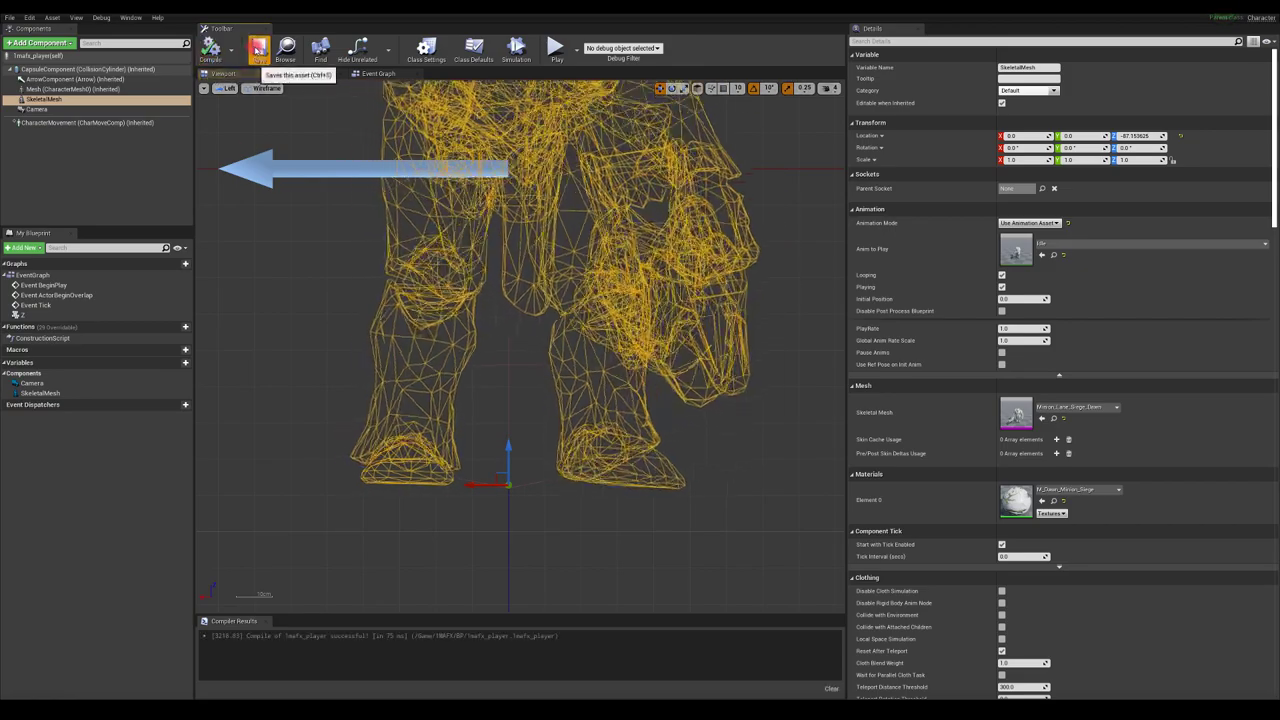
# Close the 1mafx_player blueprint and play the level briefly to examine how the player character stands on the floor.
pyautogui.moveTo(223, 14); pyautogui.dragTo(426, 90)
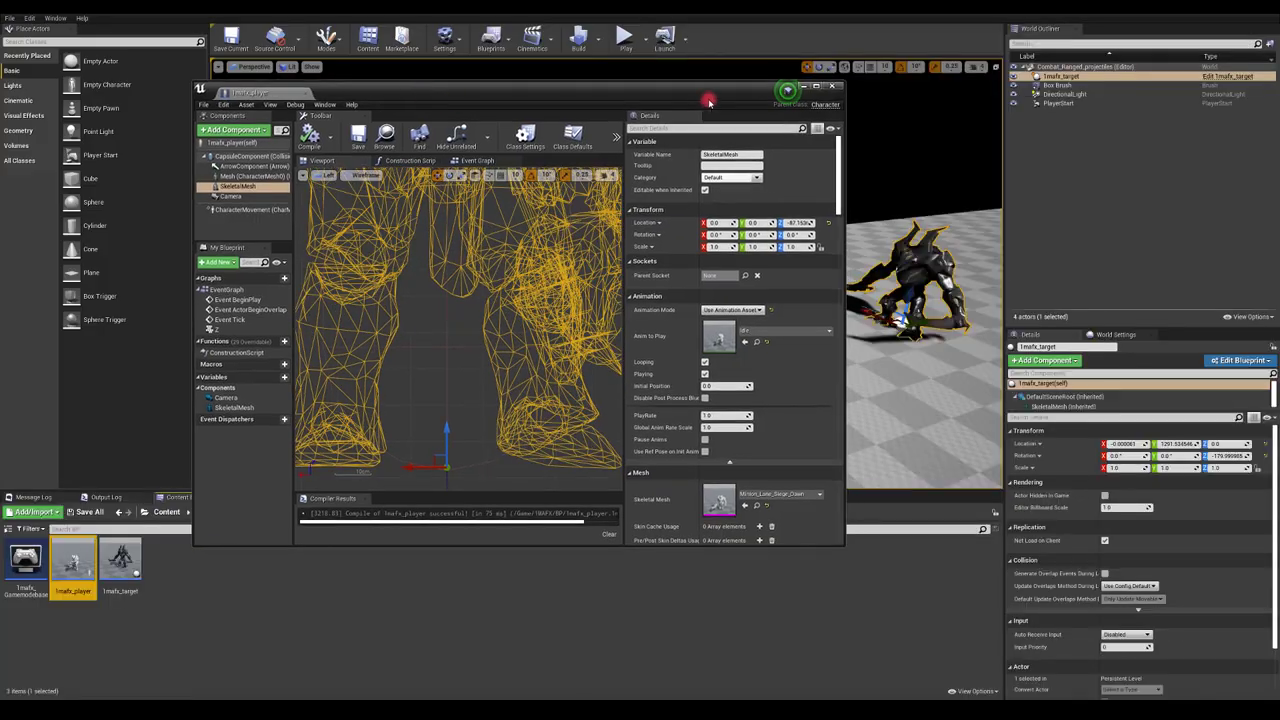
pyautogui.click(834, 87)
pyautogui.click(624, 38)
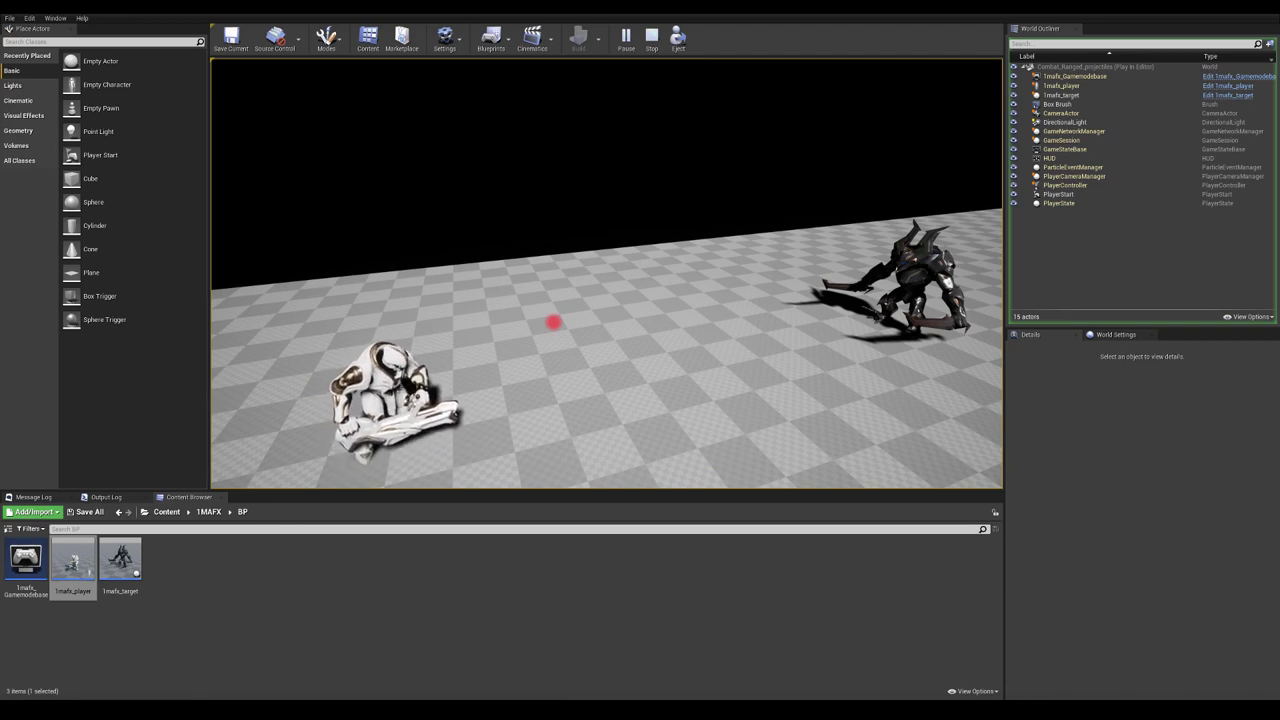
pyautogui.press('Escape')
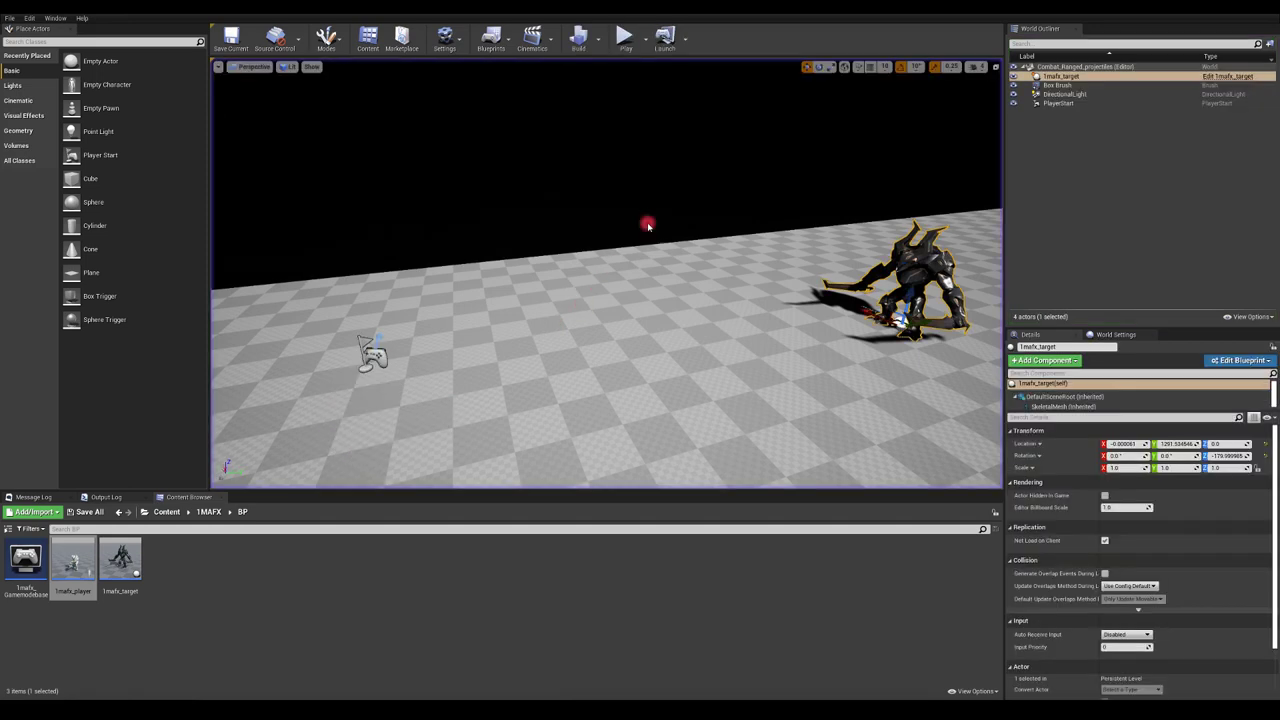
# Create a Blueprint Class based on Actor in the BP folder and name it Projectile_1.
pyautogui.rightClick(162, 563)
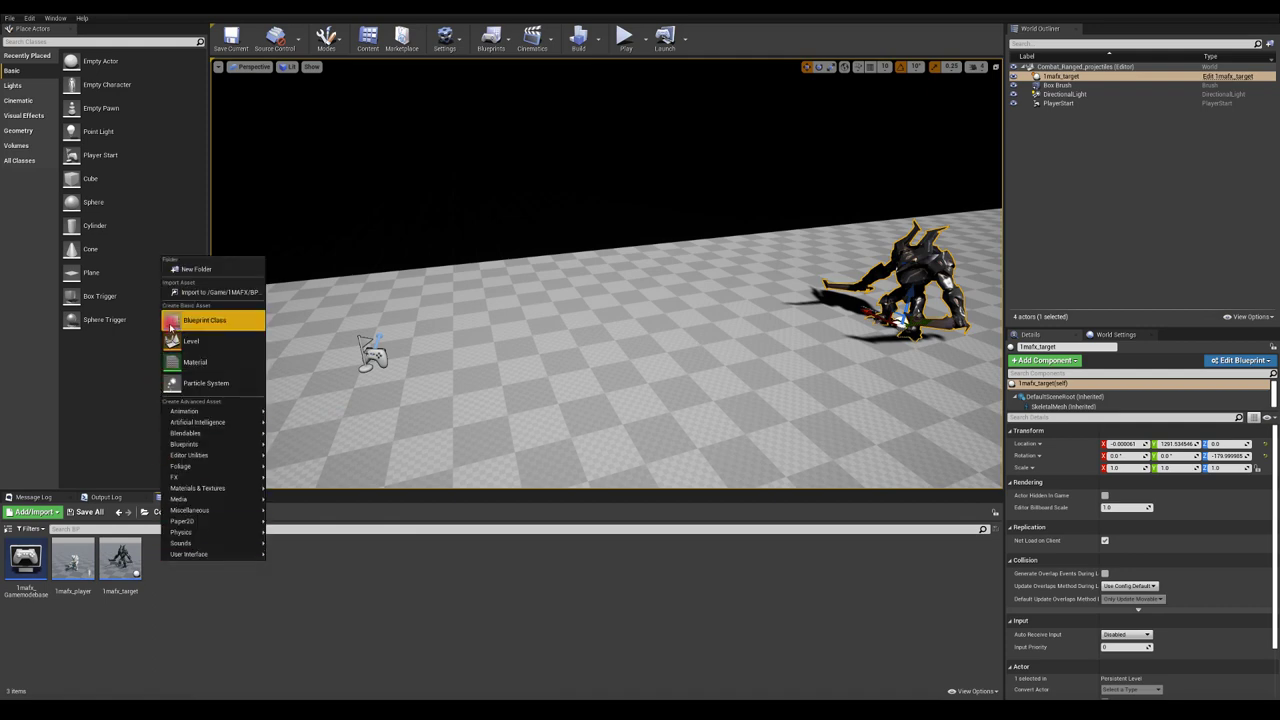
pyautogui.click(172, 323)
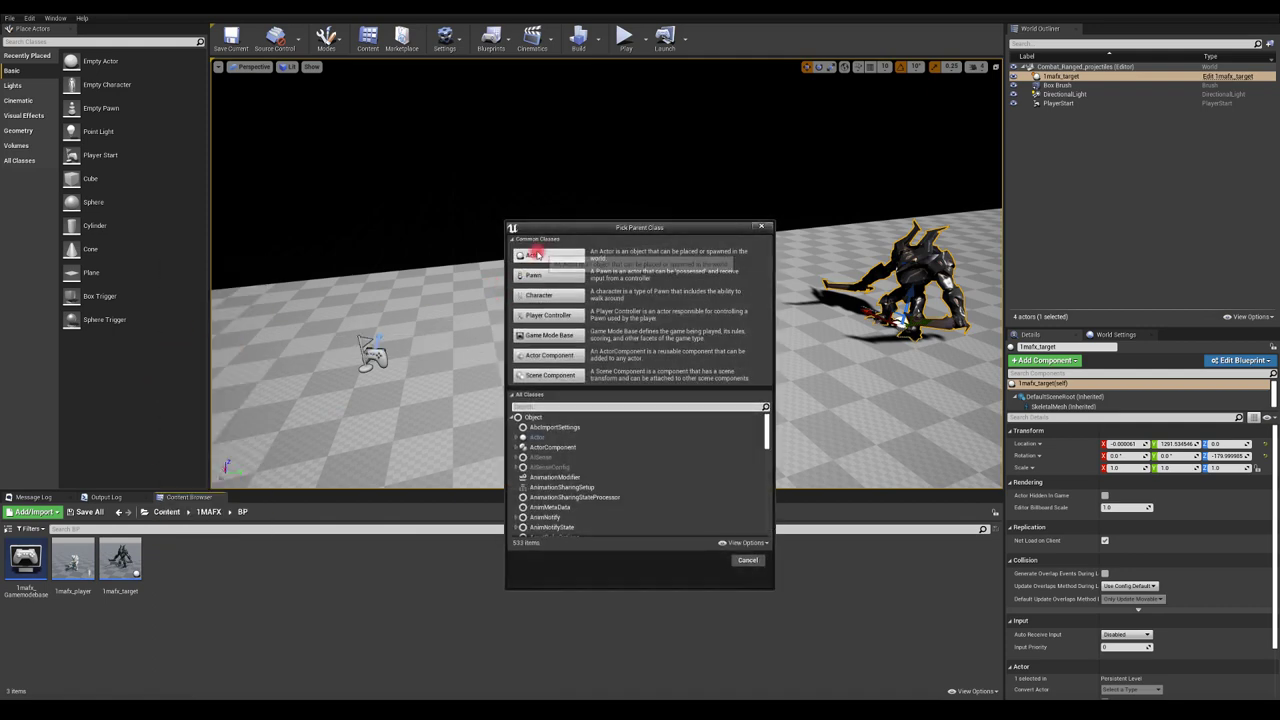
pyautogui.click(560, 256)
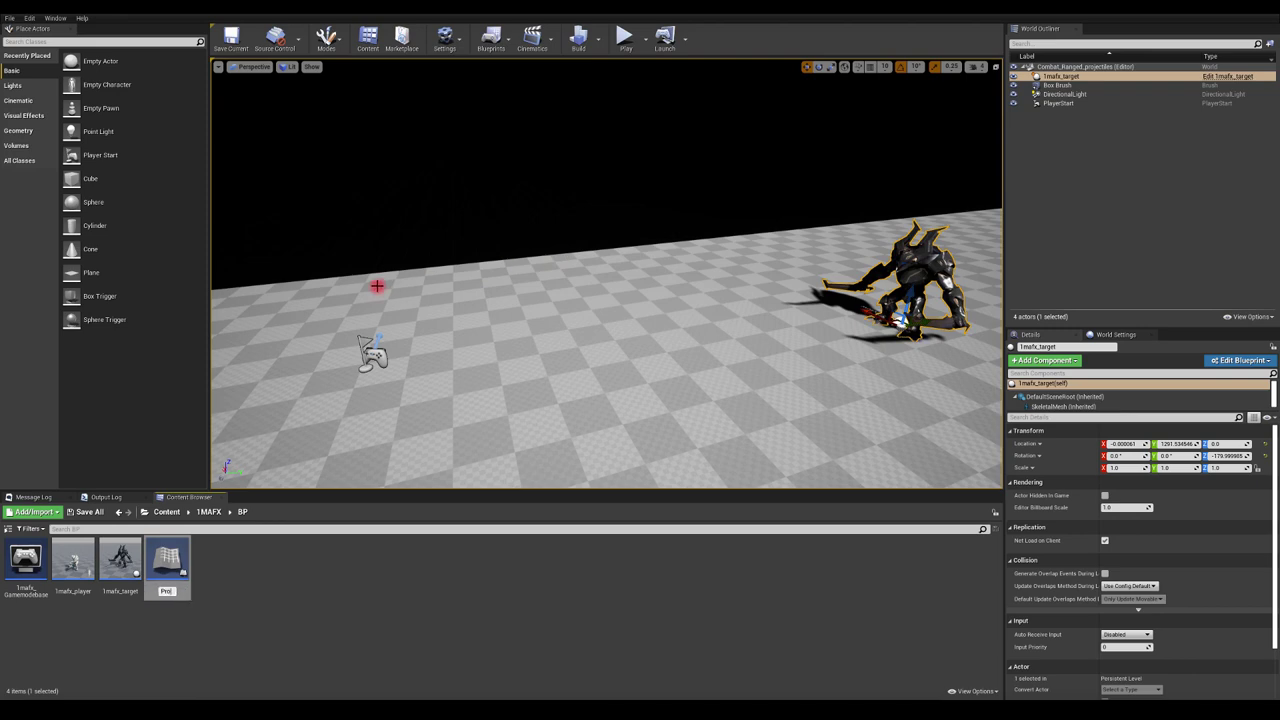
pyautogui.write('Projectile_1')
pyautogui.press('Return')
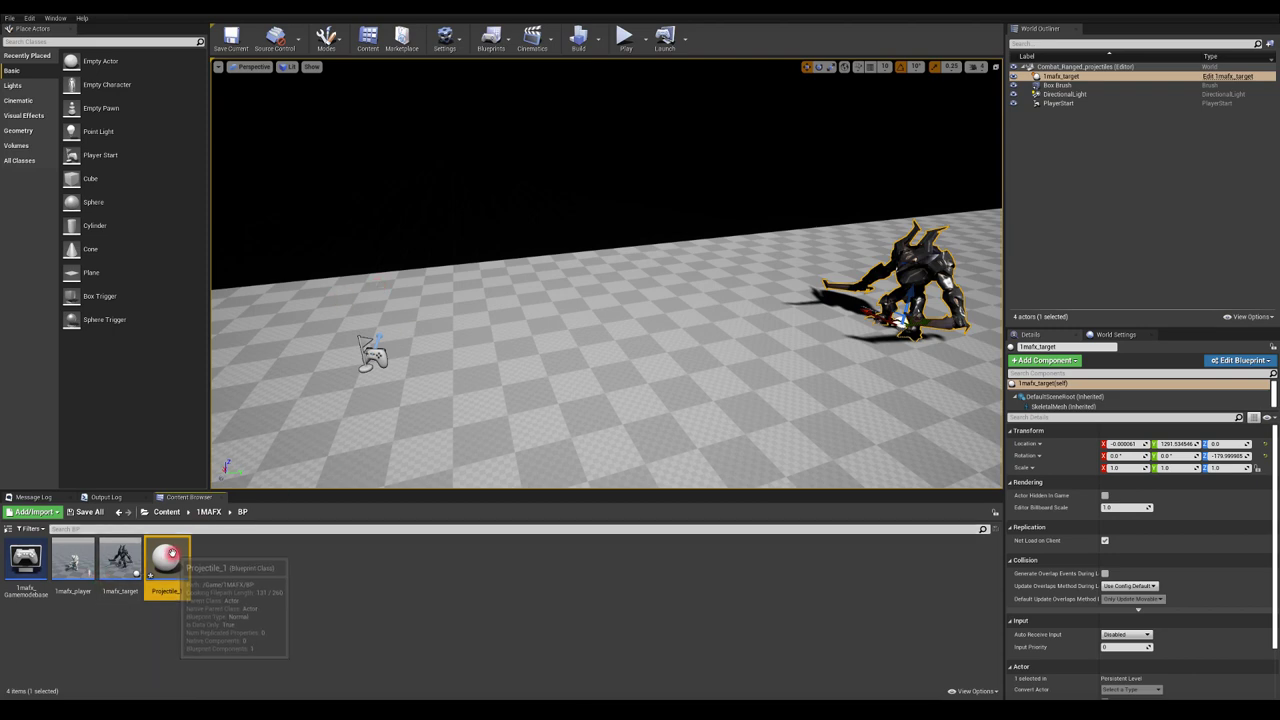
# Open the Projectile_1 blueprint and add a Sphere static mesh component to it.
pyautogui.doubleClick(168, 562)
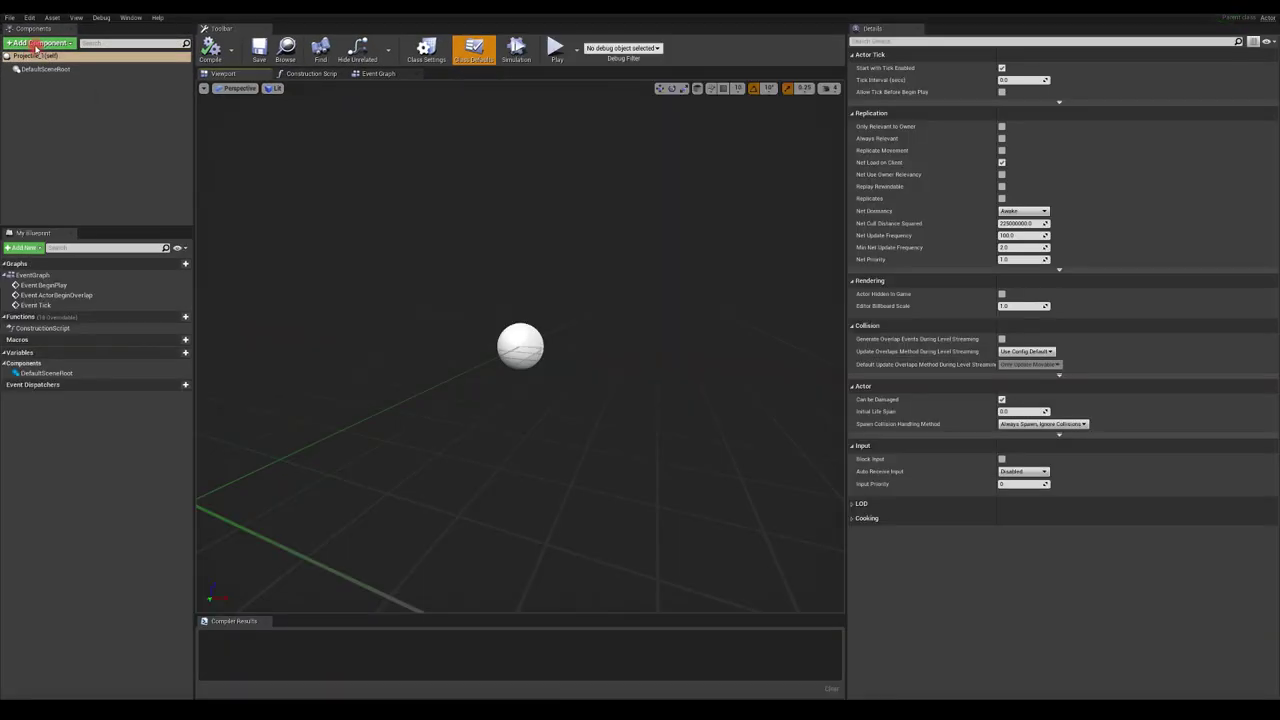
pyautogui.click(36, 43)
pyautogui.write('spher')
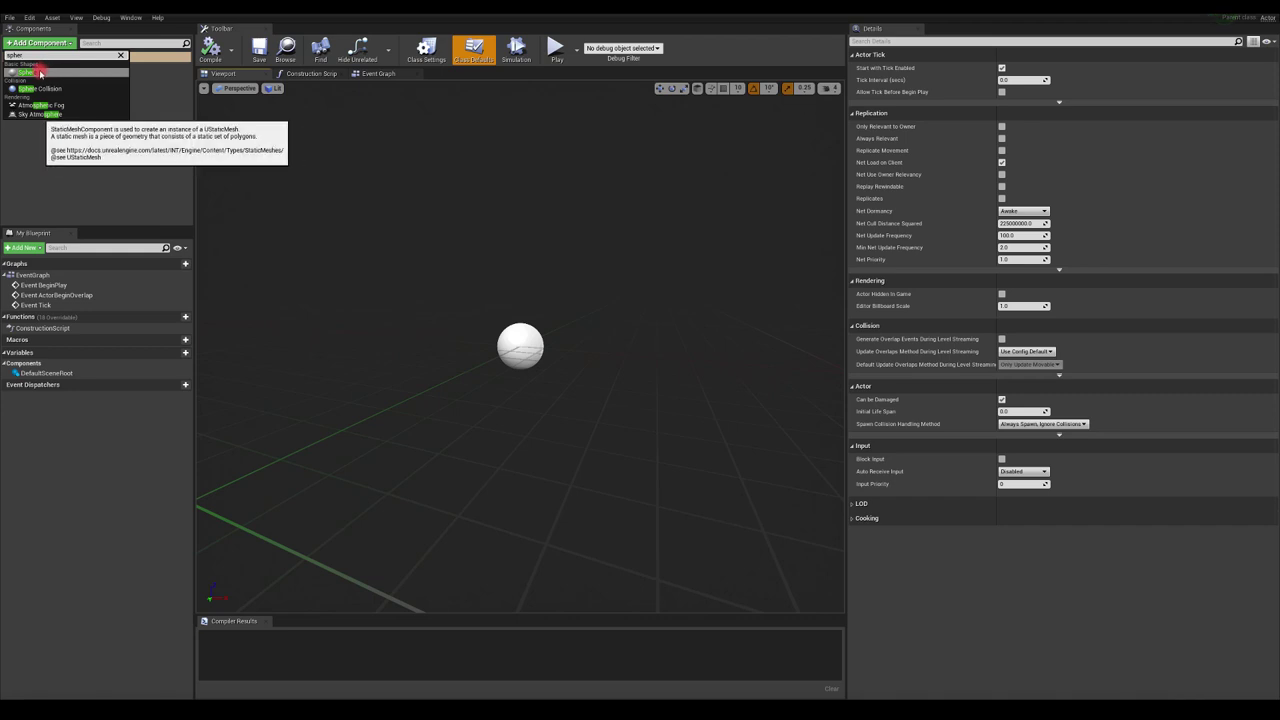
pyautogui.click(44, 70)
# Set the sphere component's scale to 0.5 on the X, Y and Z axes.
pyautogui.click(1030, 160)
pyautogui.write('0.5')
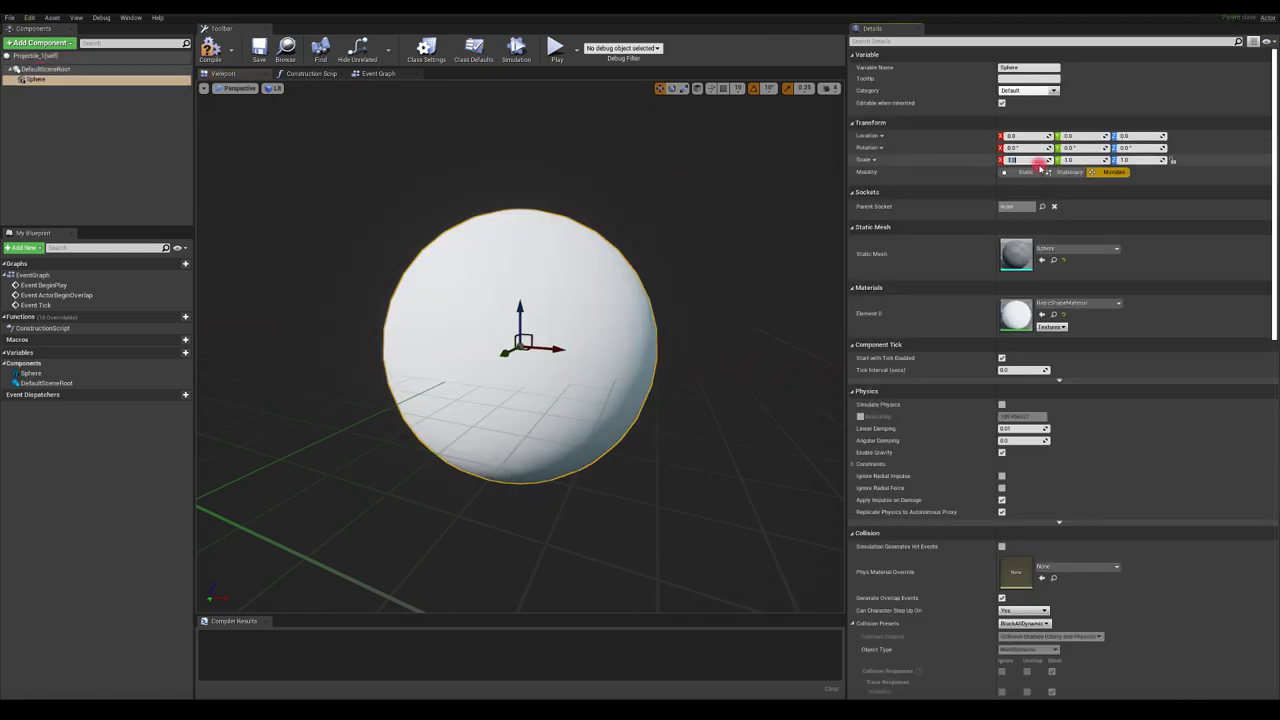
pyautogui.click(1085, 160)
pyautogui.write('0.5')
pyautogui.click(1124, 160)
pyautogui.write('0.5')
pyautogui.press('Return')
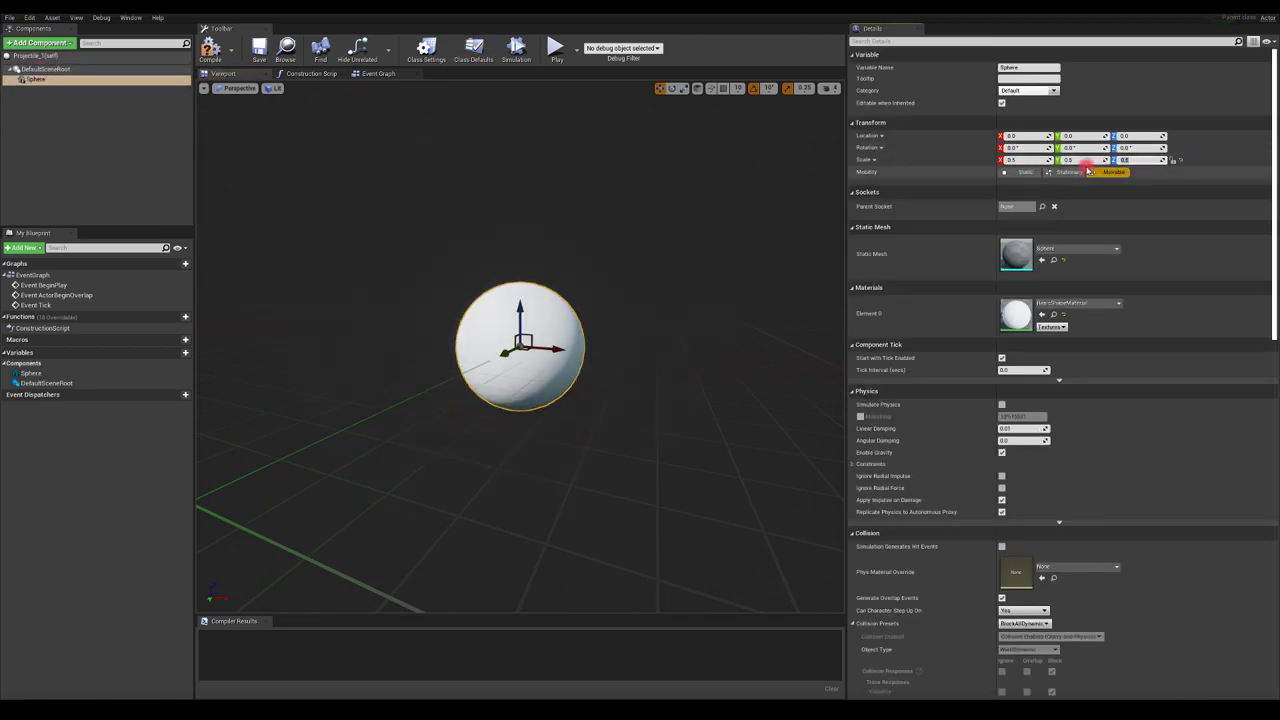
# Set the sphere component's scale to 0.3 on the X, Y and Z axes.
pyautogui.click(1029, 160)
pyautogui.write('0.3')
pyautogui.press('Return')
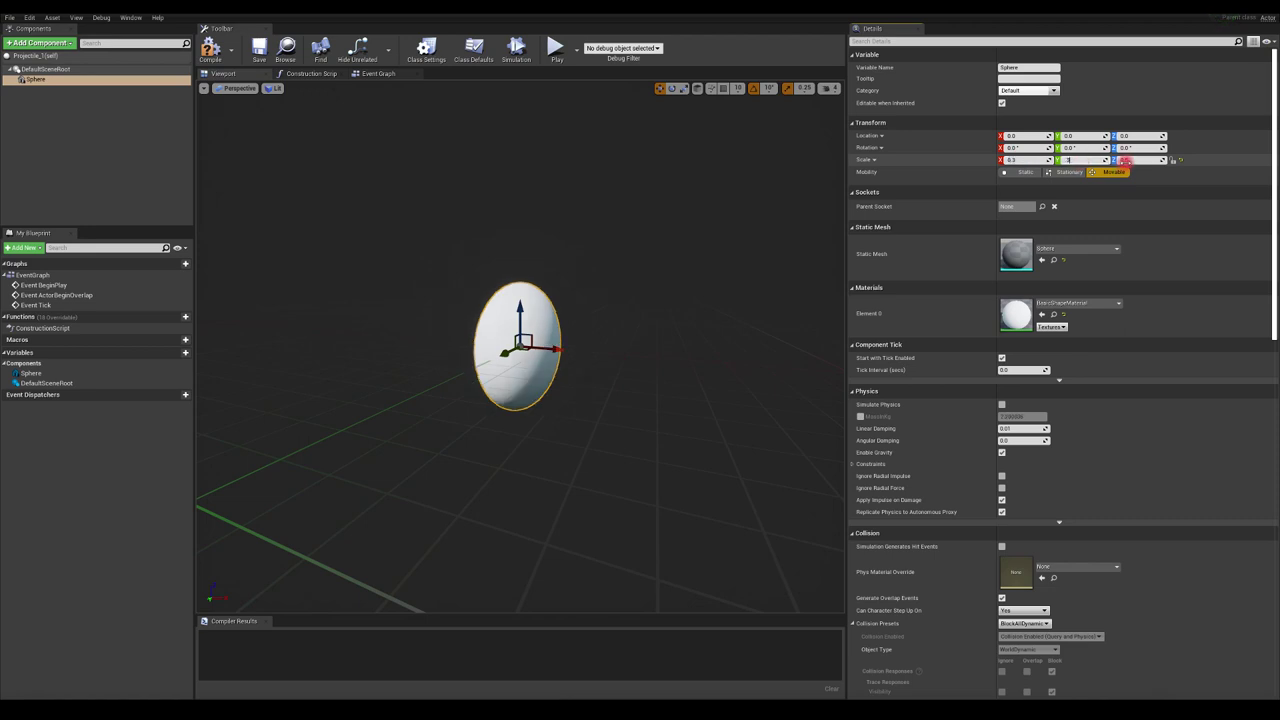
pyautogui.click(1125, 161)
pyautogui.write('.3')
pyautogui.press('Return')
# Compile and save the Projectile_1 blueprint, and close it.
pyautogui.click(211, 54)
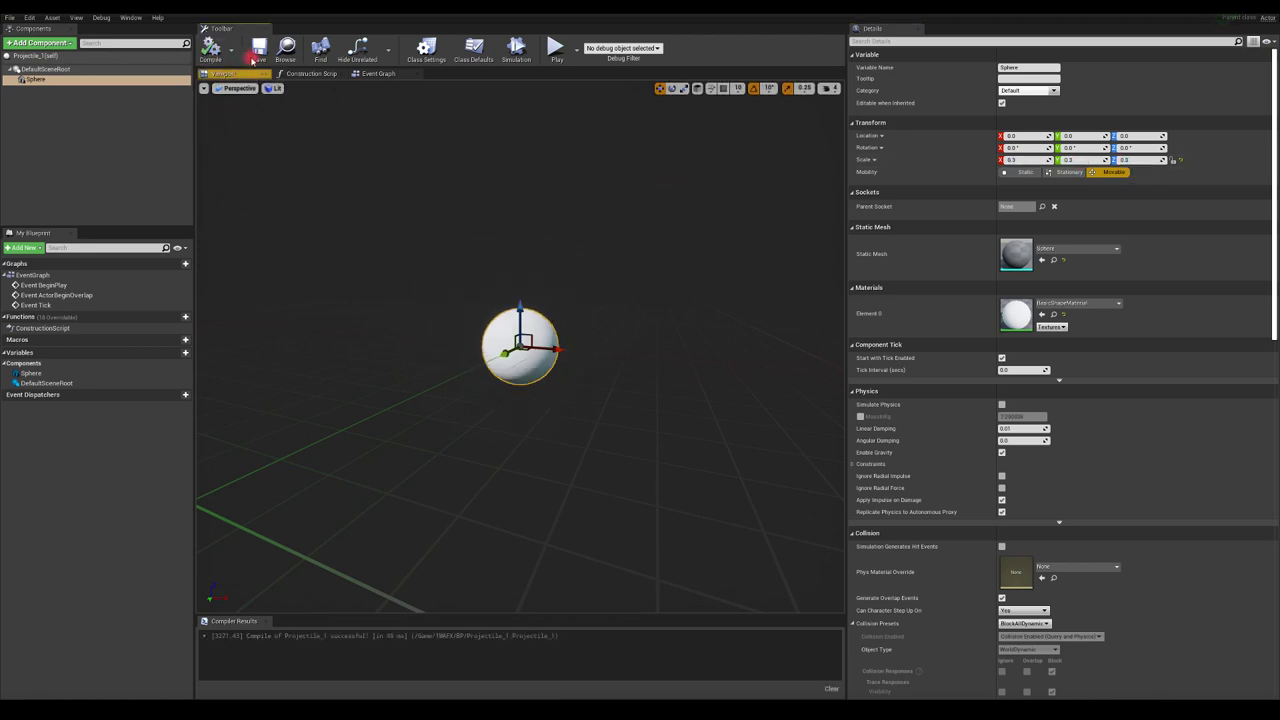
pyautogui.click(256, 54)
pyautogui.click(116, 10)
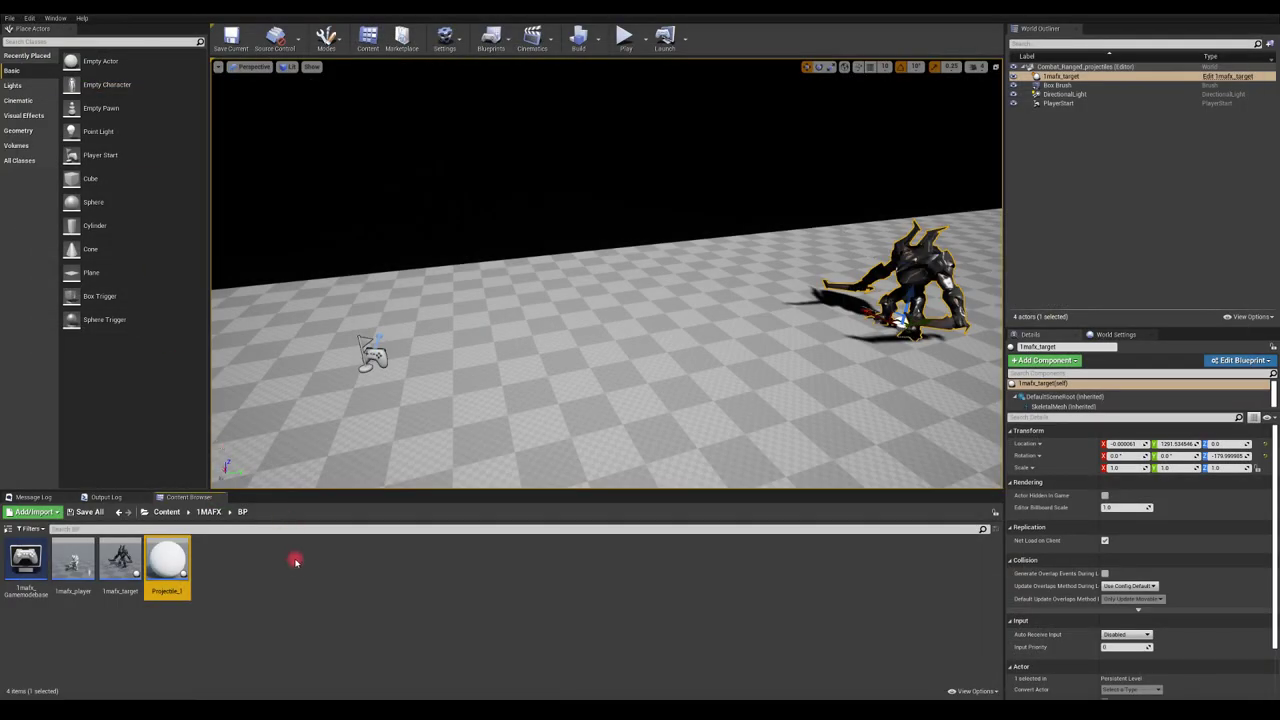
# Open the 1mafx_player Event Graph and move the Delay node and second Play Animation group away from the first Play Animation node.
pyautogui.doubleClick(72, 561)
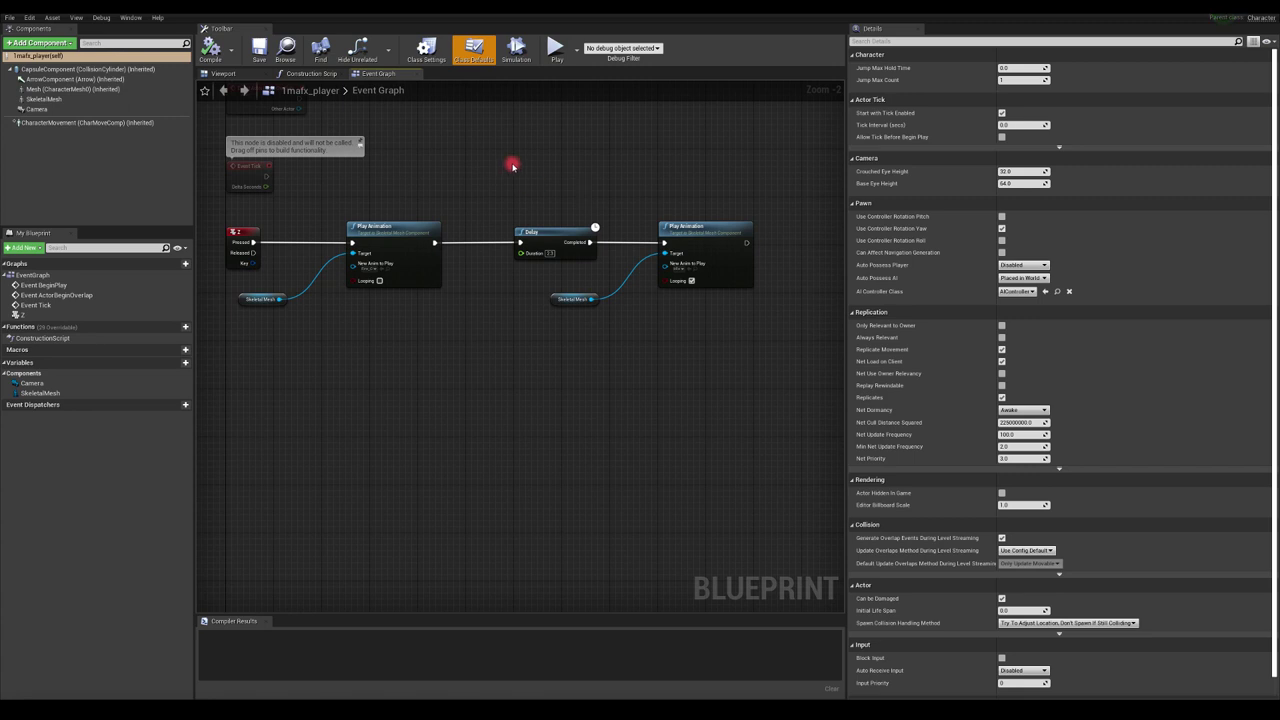
pyautogui.moveTo(513, 198); pyautogui.dragTo(748, 345)
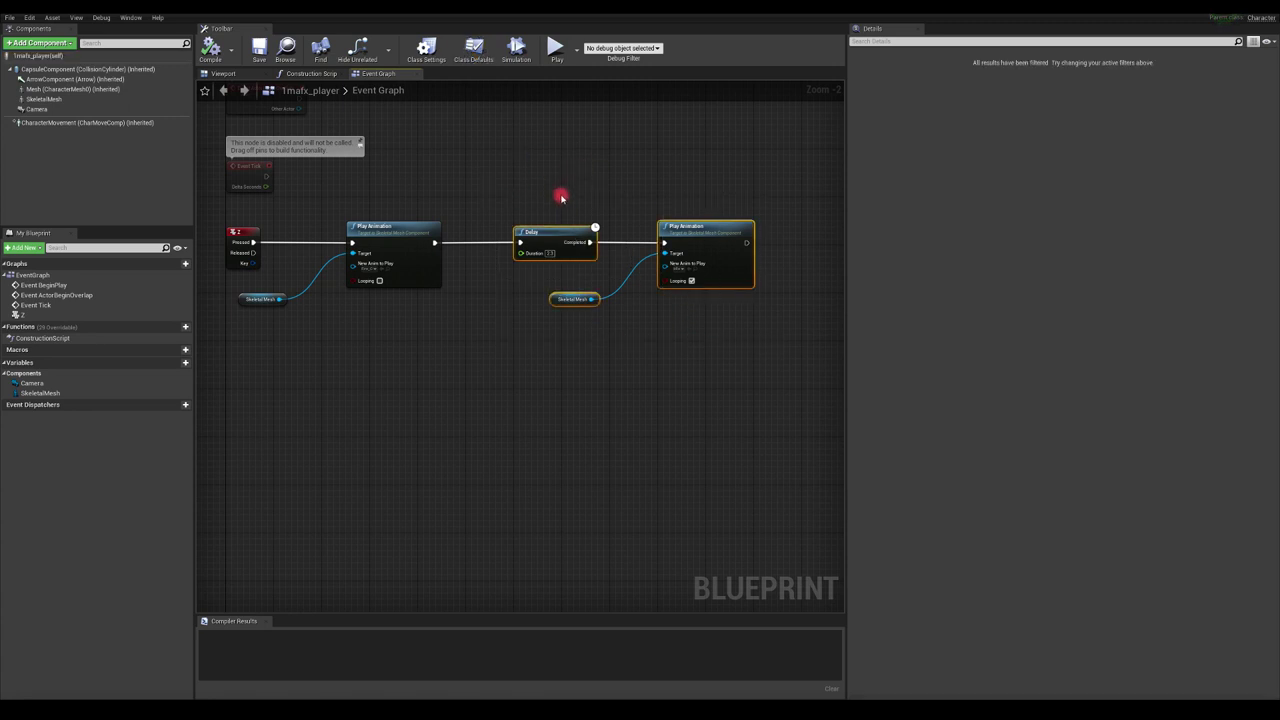
pyautogui.moveTo(558, 240); pyautogui.dragTo(772, 229)
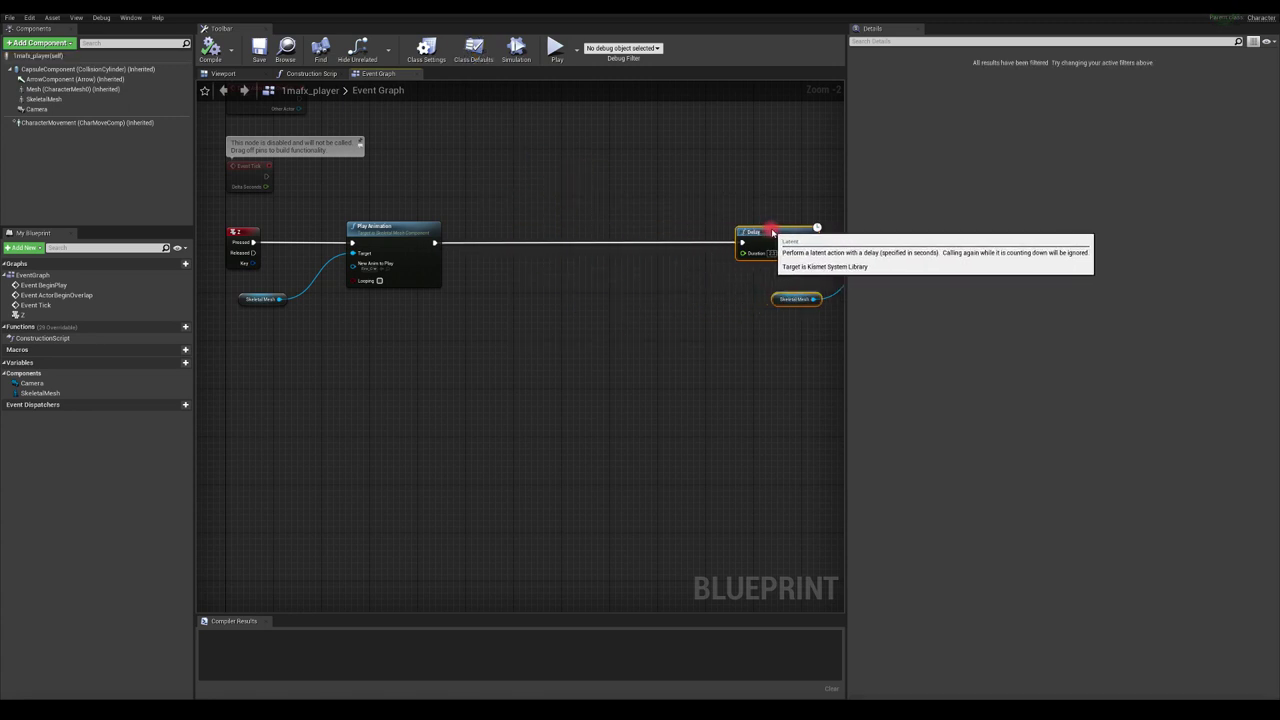
# Insert a Spawn Actor from Class node between the first Play Animation node and the Delay node.
pyautogui.moveTo(680, 202); pyautogui.dragTo(560, 188, button='right')
pyautogui.click(331, 227)
pyautogui.moveTo(322, 231); pyautogui.dragTo(404, 213)
pyautogui.write('spawn')
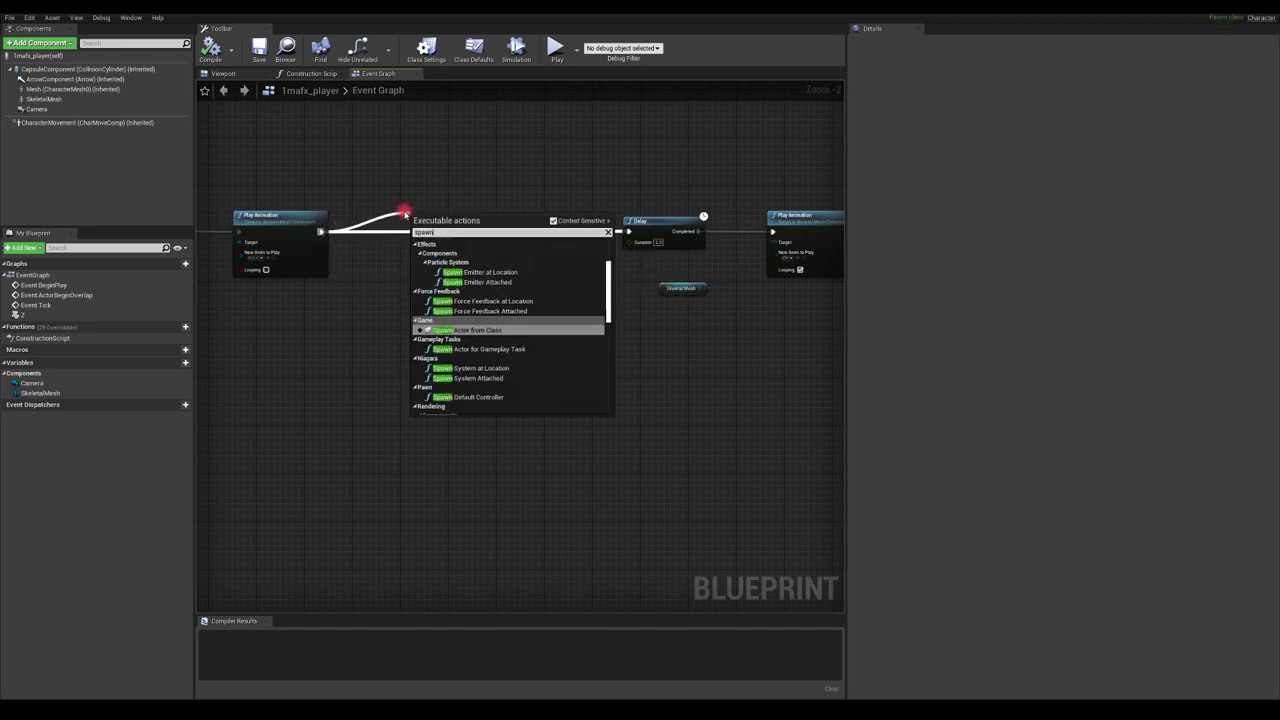
pyautogui.write(' acto')
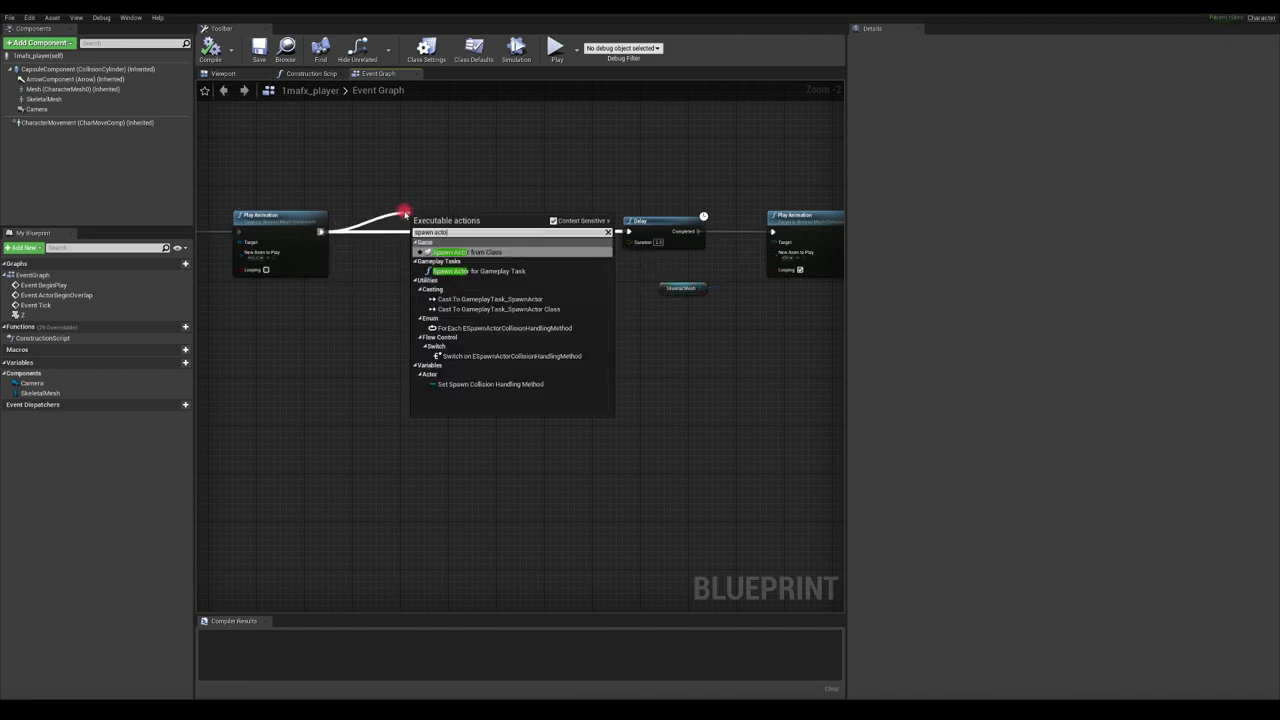
pyautogui.click(495, 252)
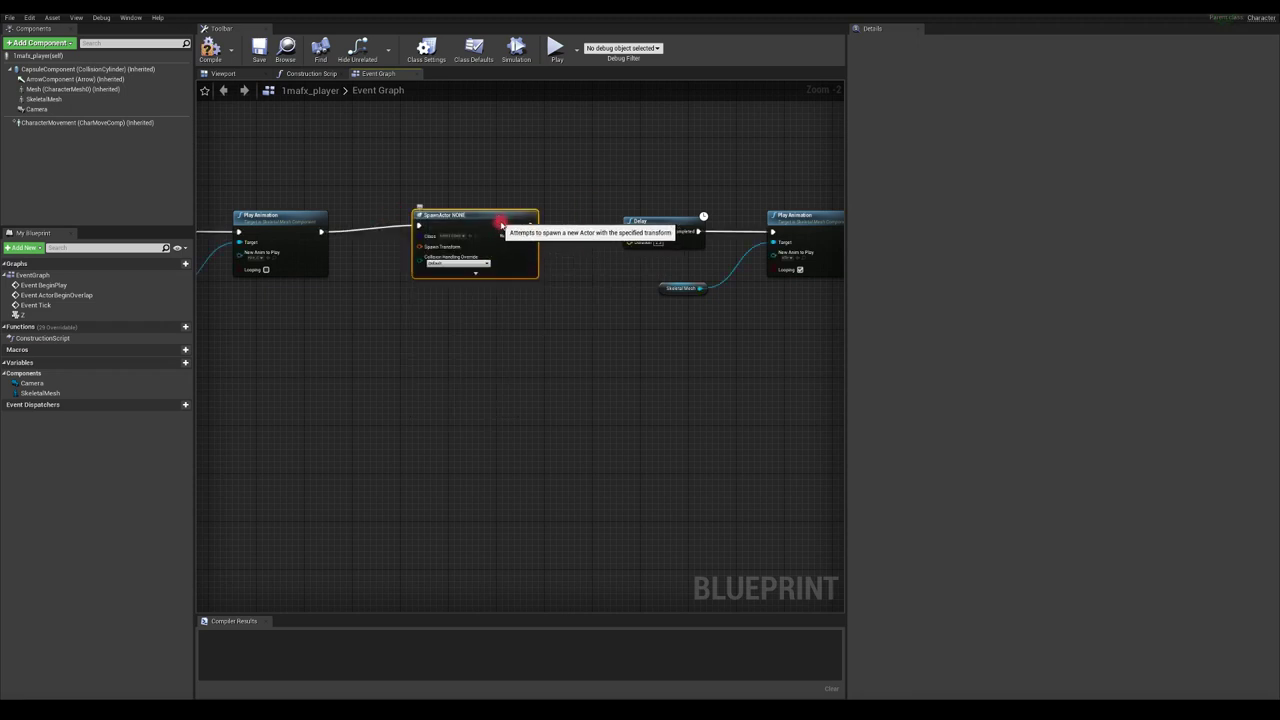
# Set the SpawnActor node's class to Projectile_1 and compile the player blueprint.
pyautogui.click(477, 243)
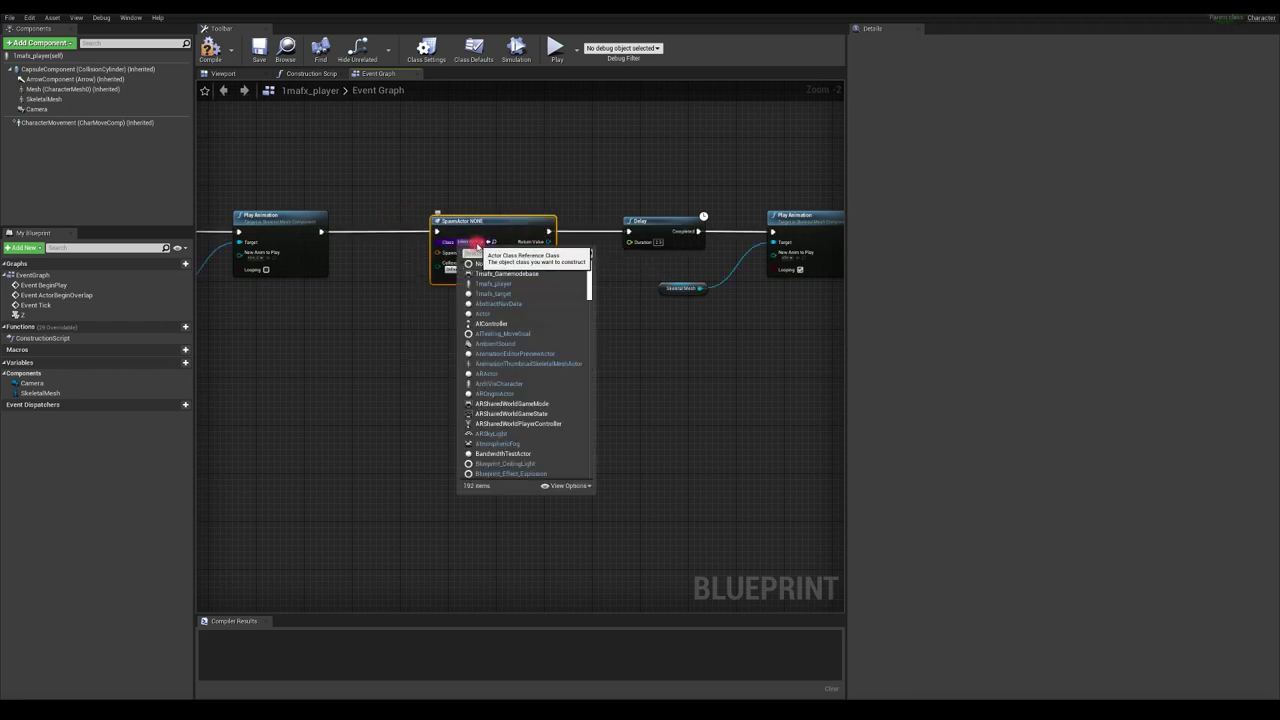
pyautogui.write('projet')
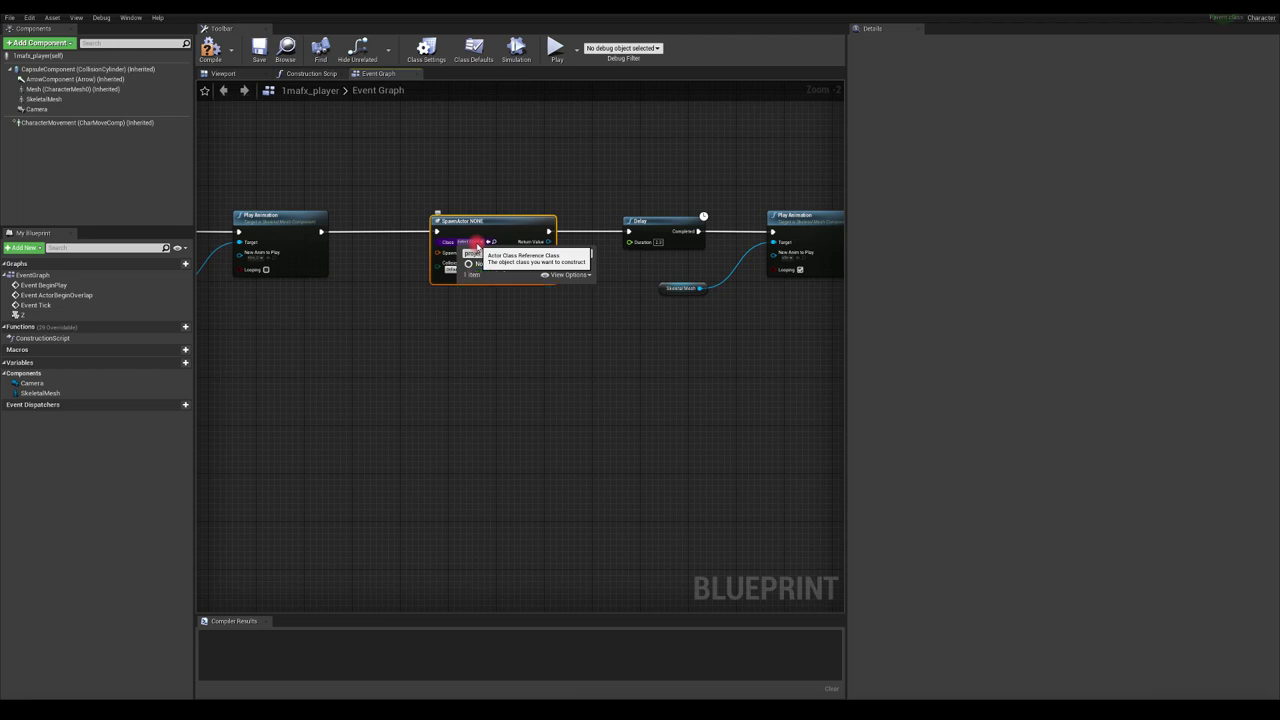
pyautogui.press('BackSpace')
pyautogui.write('ctile')
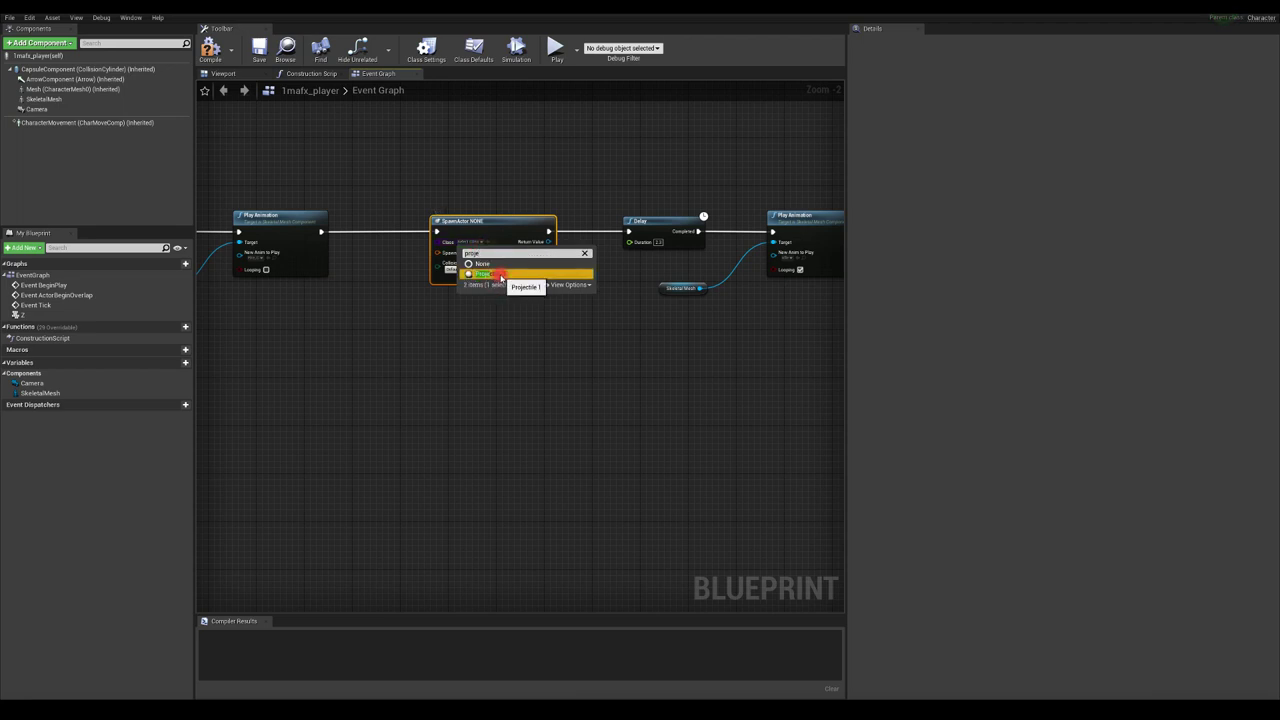
pyautogui.click(500, 272)
pyautogui.moveTo(430, 190); pyautogui.dragTo(600, 118, button='right')
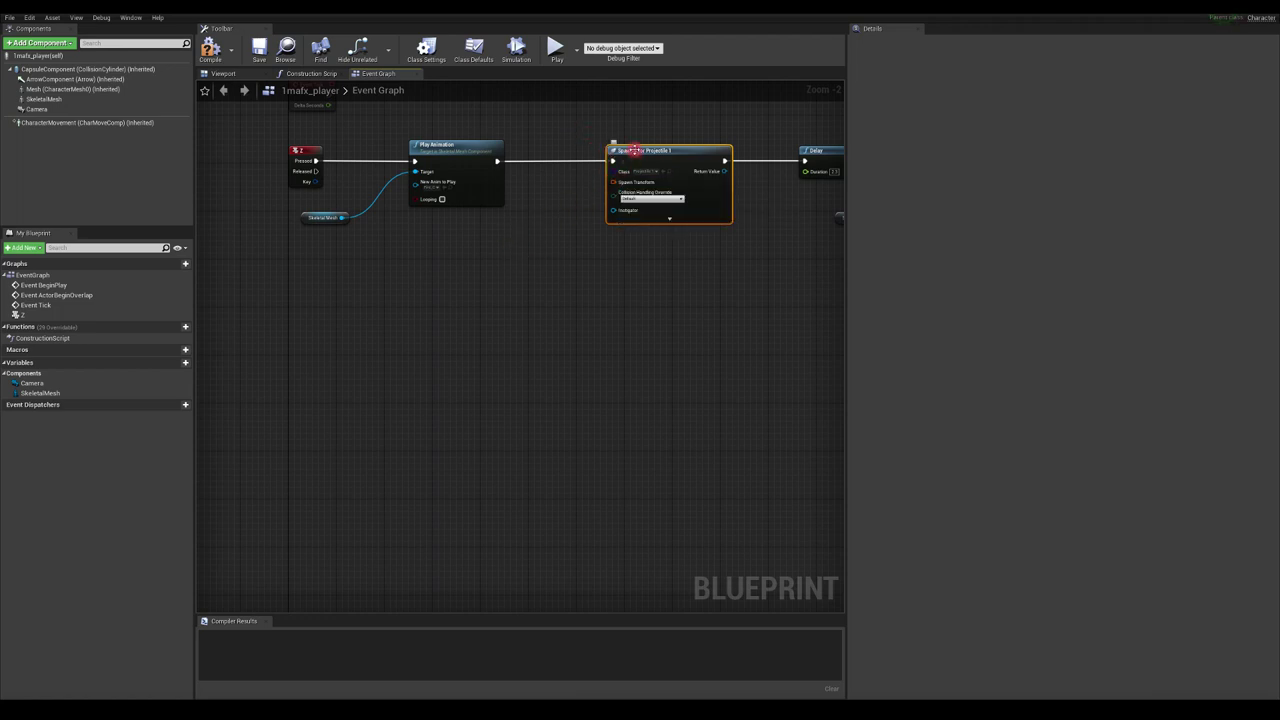
pyautogui.moveTo(645, 116); pyautogui.dragTo(526, 130, button='right')
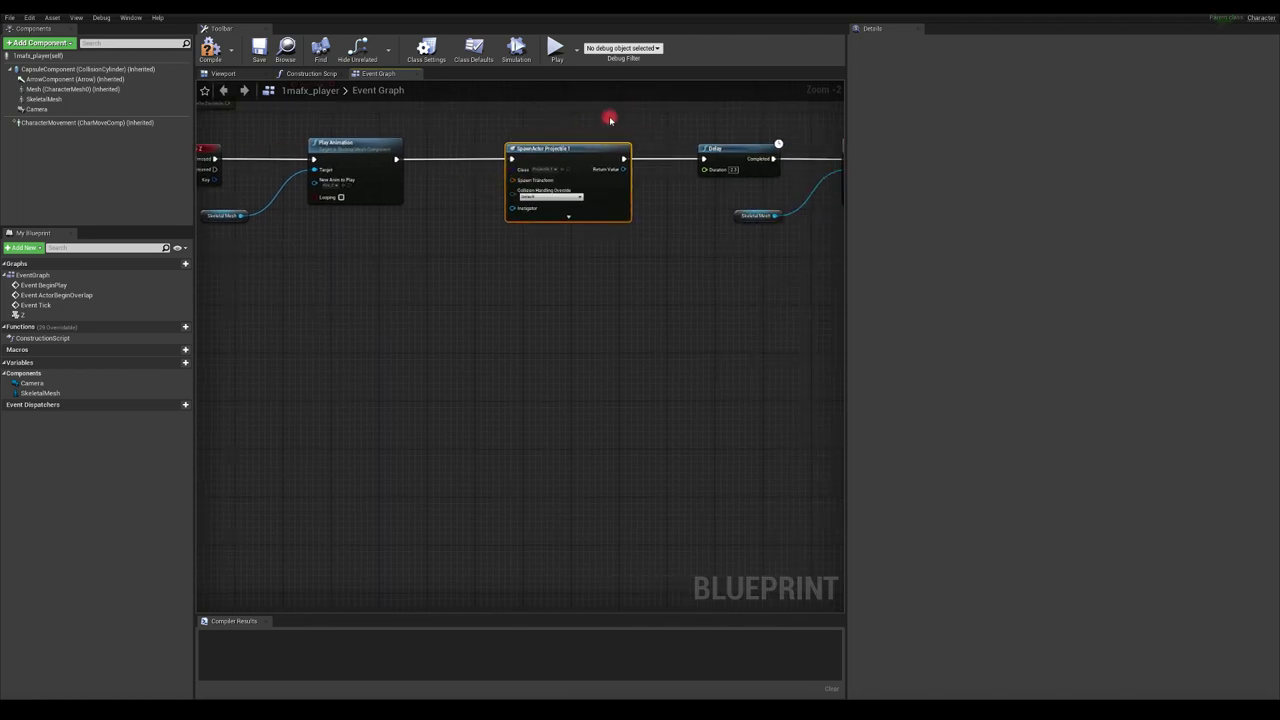
pyautogui.click(210, 48)
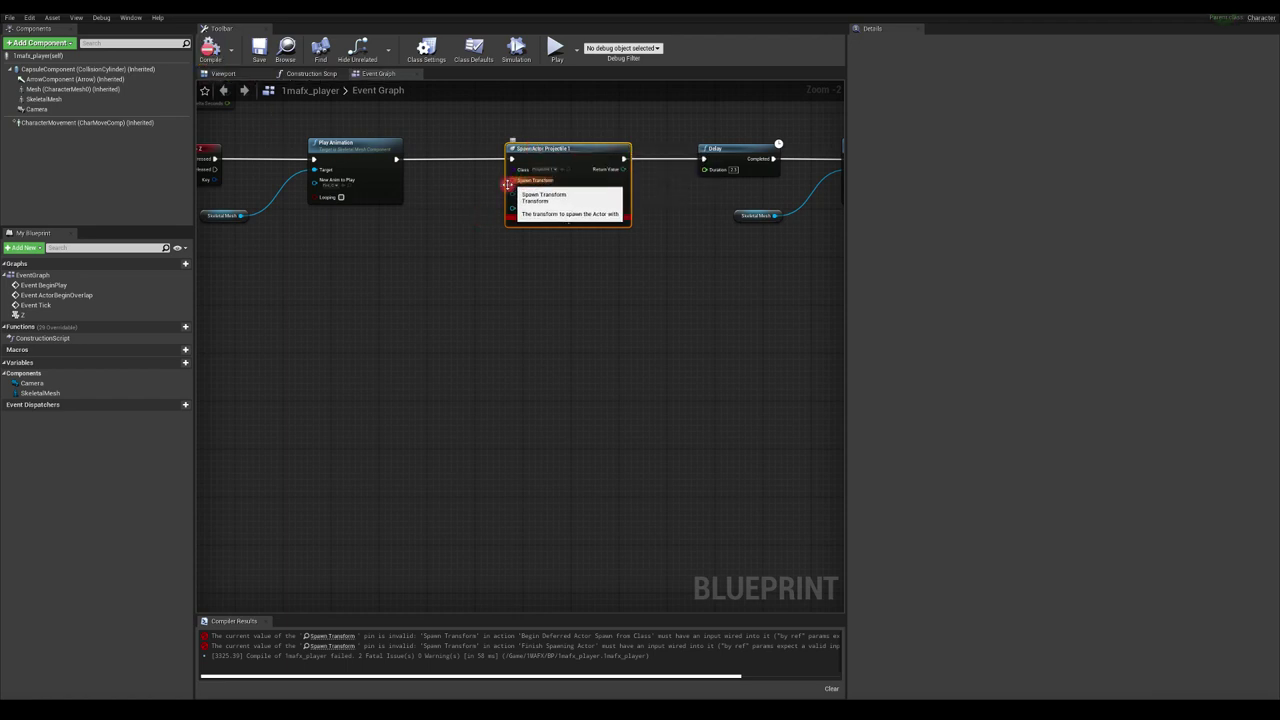
# Open the Minion_Lane_Siege_Dawn mesh asset used by the player's SkeletalMesh component.
pyautogui.moveTo(404, 8); pyautogui.dragTo(483, 72)
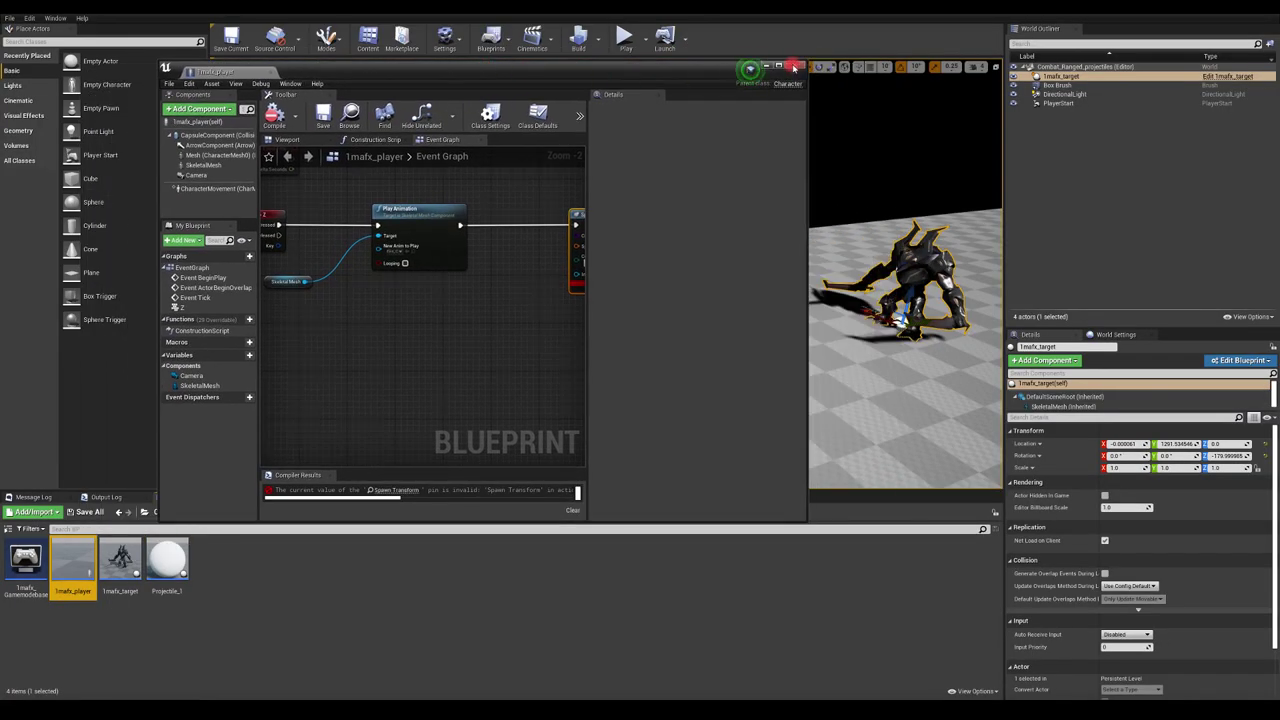
pyautogui.doubleClick(704, 68)
pyautogui.click(60, 101)
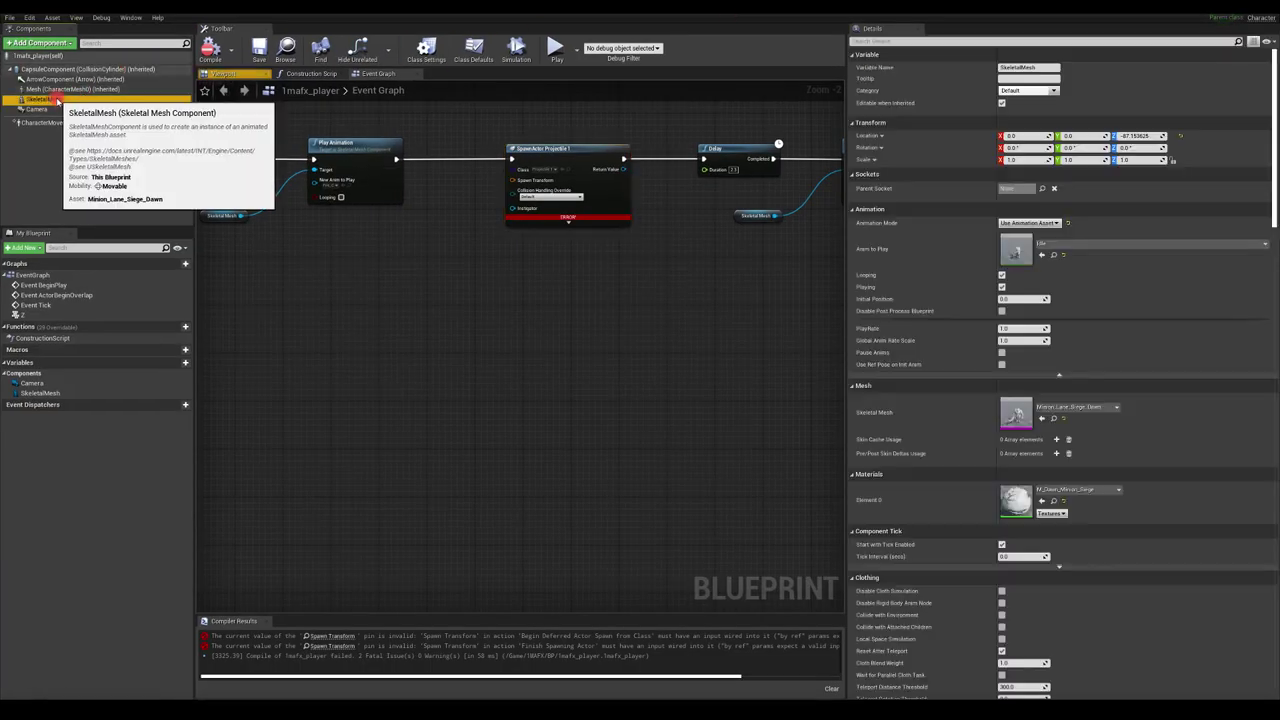
pyautogui.doubleClick(1020, 412)
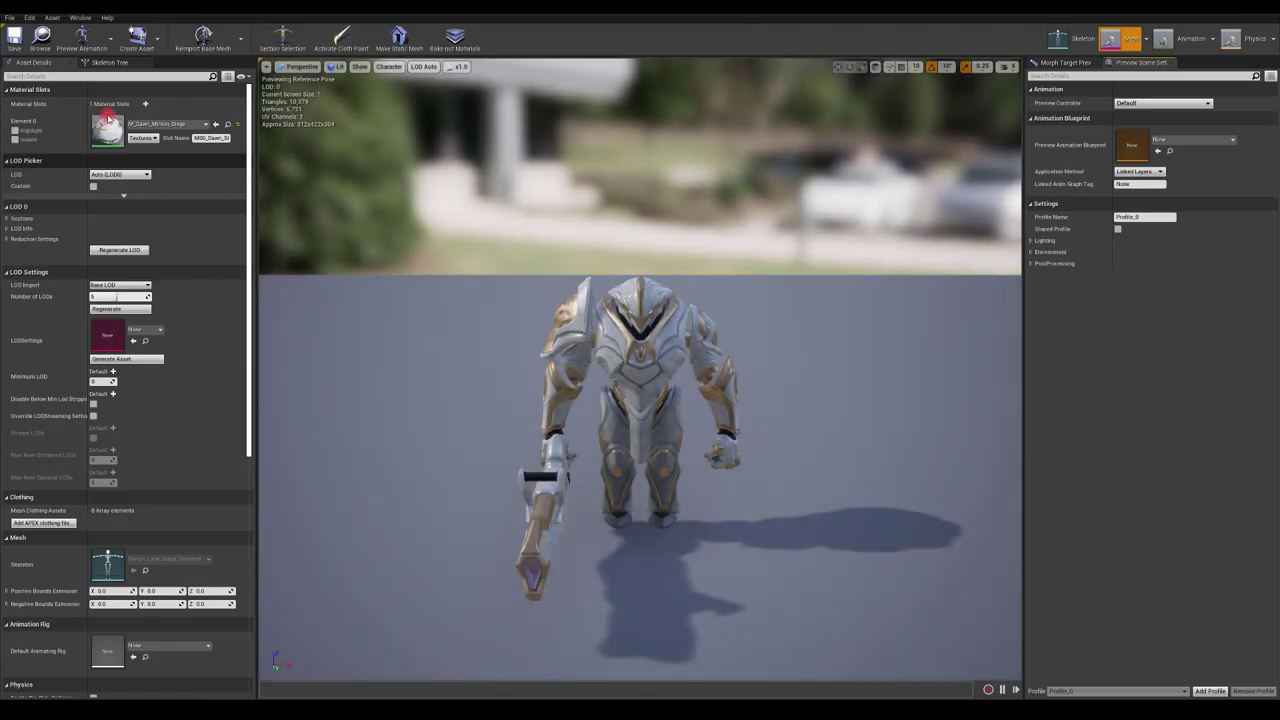
# Show the mesh's skeleton and examine the Muzzle_Front socket at the tip of the gun from the side.
pyautogui.click(1074, 40)
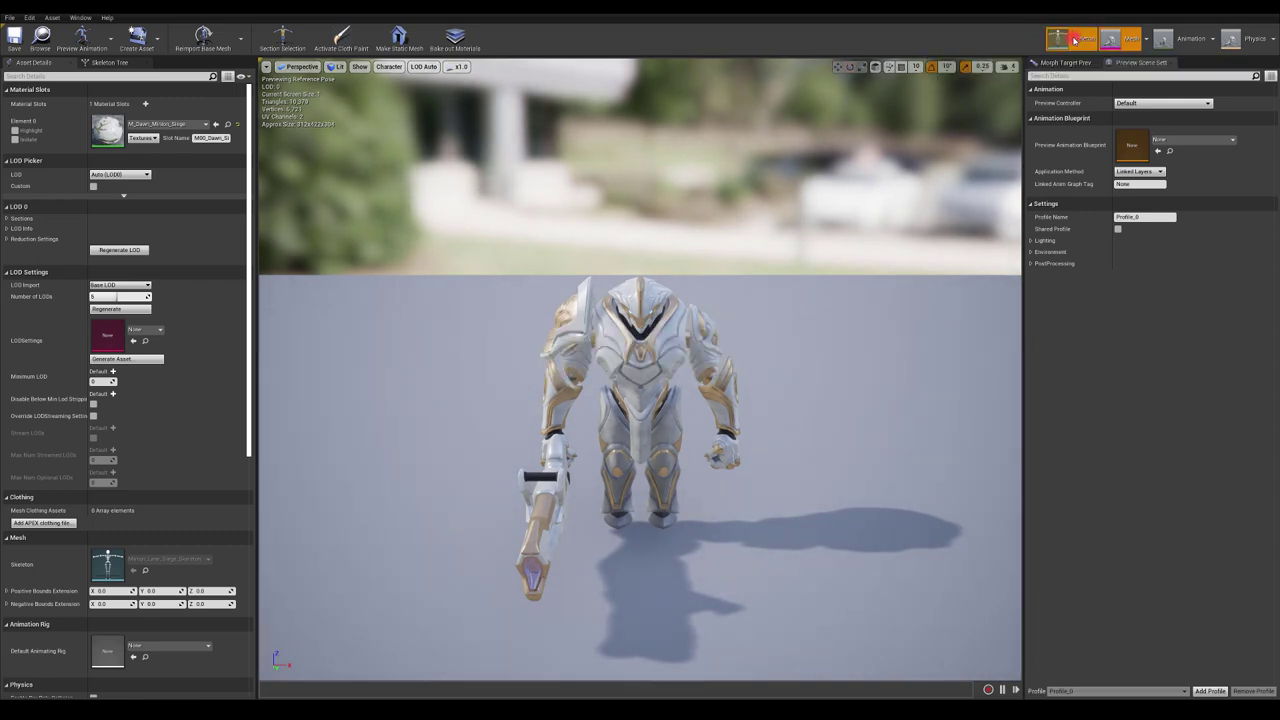
pyautogui.scroll(-3, 83, 357)
pyautogui.scroll(-3, 80, 357)
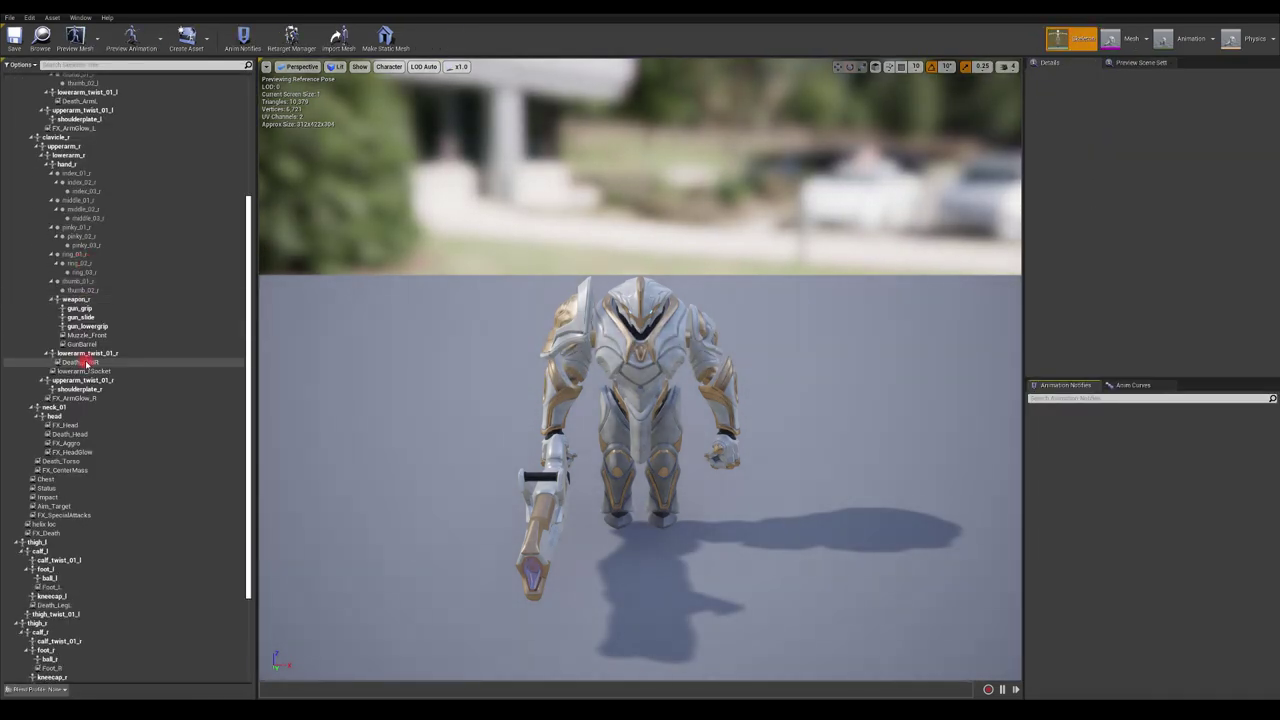
pyautogui.click(86, 335)
pyautogui.moveTo(381, 462); pyautogui.dragTo(575, 506)
pyautogui.moveTo(689, 481); pyautogui.dragTo(690, 440)
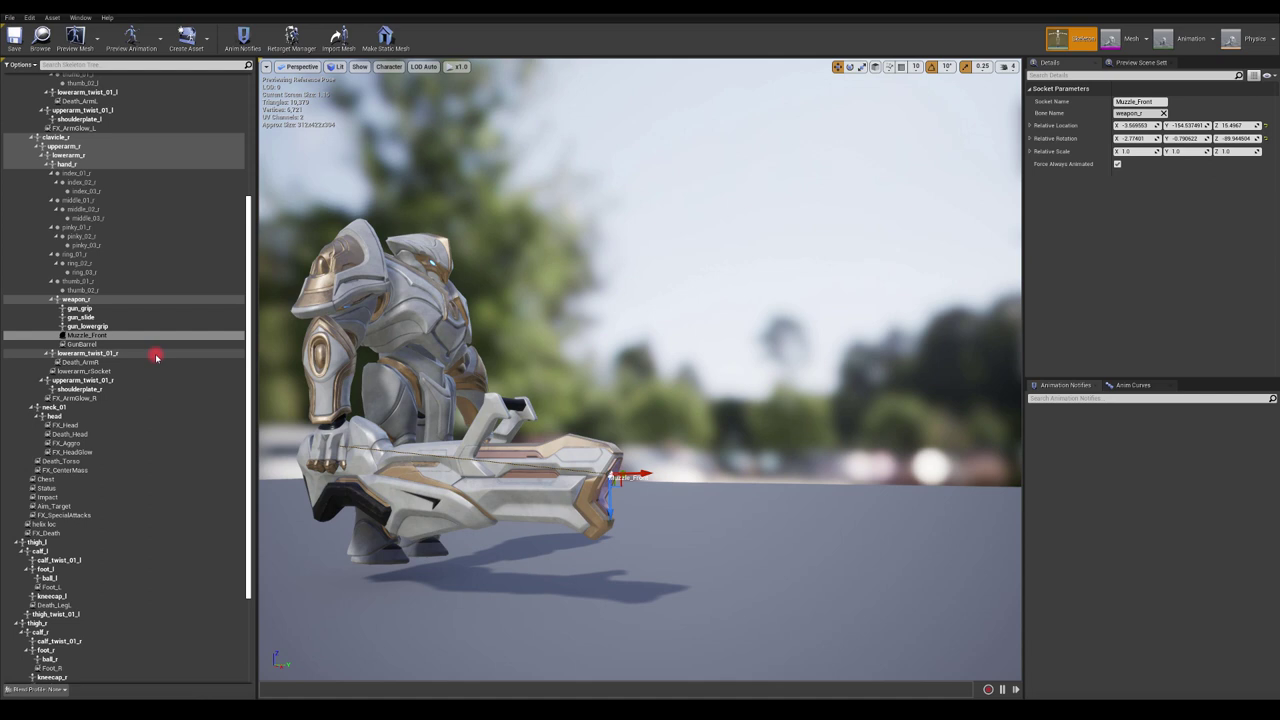
# Add a new socket under the weapon_r bone in the skeleton and name it mflash.
pyautogui.rightClick(90, 336)
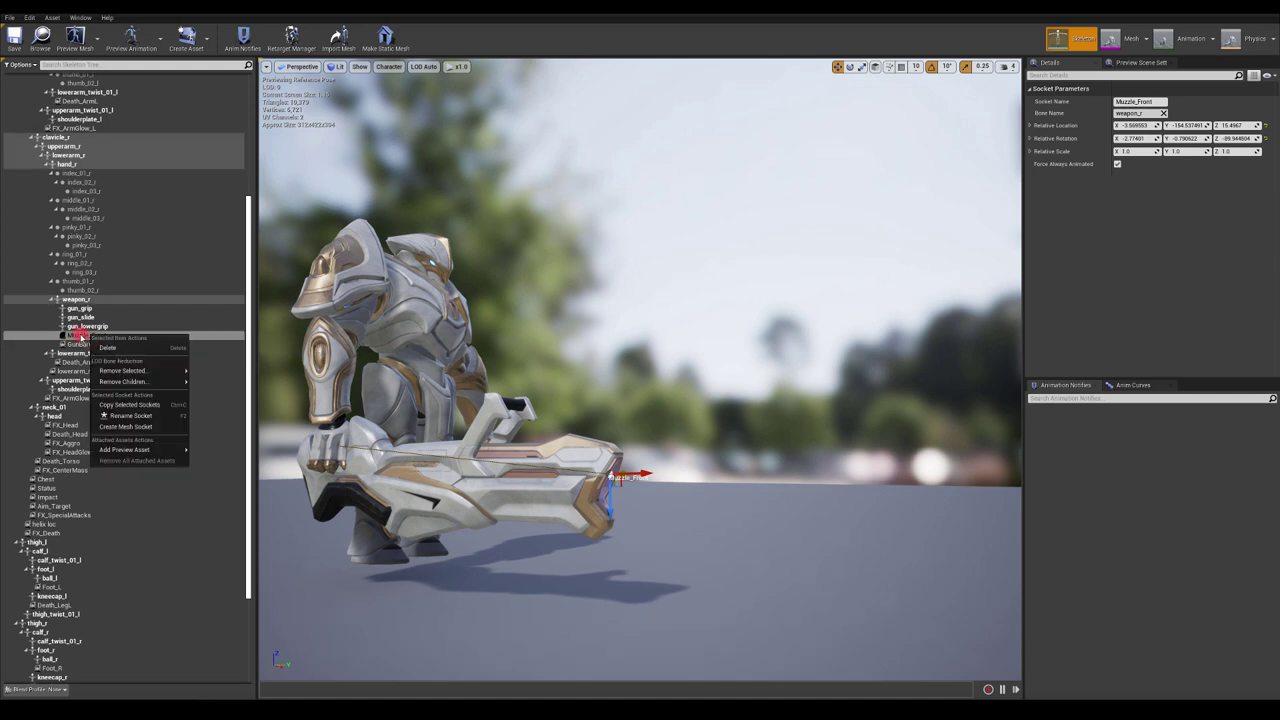
pyautogui.click(80, 338)
pyautogui.click(60, 164)
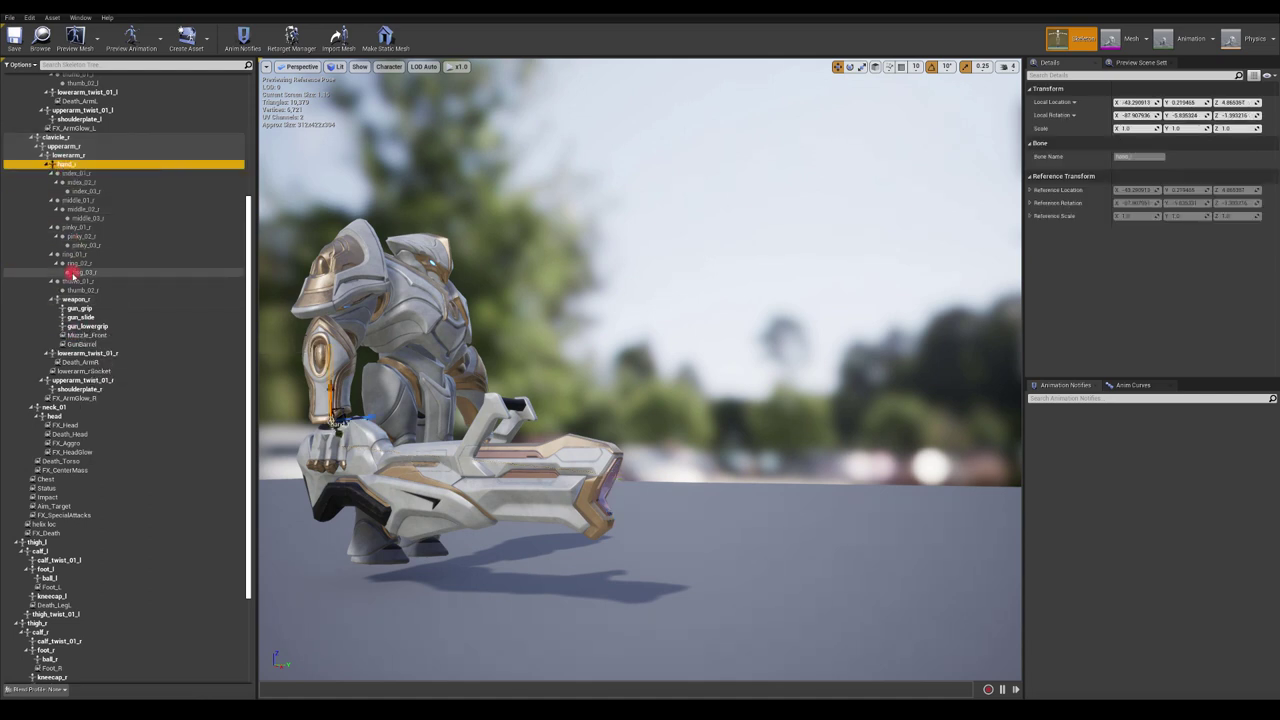
pyautogui.click(74, 299)
pyautogui.rightClick(77, 299)
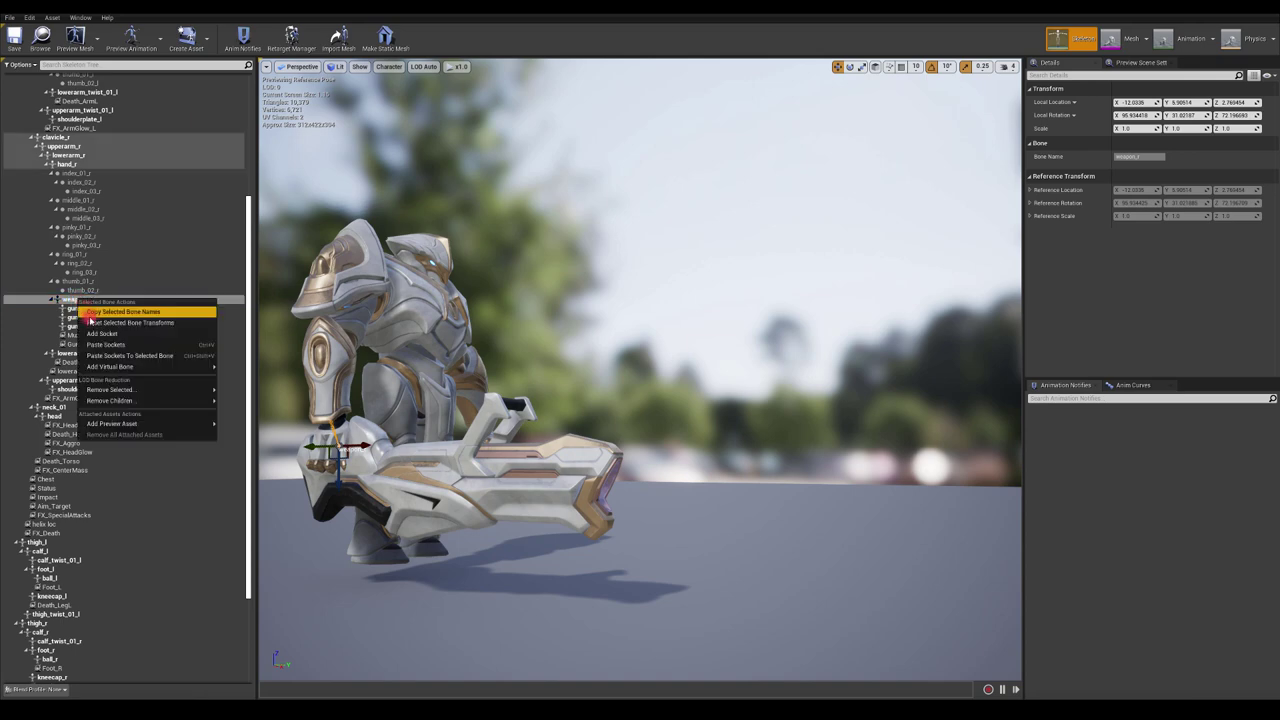
pyautogui.click(96, 333)
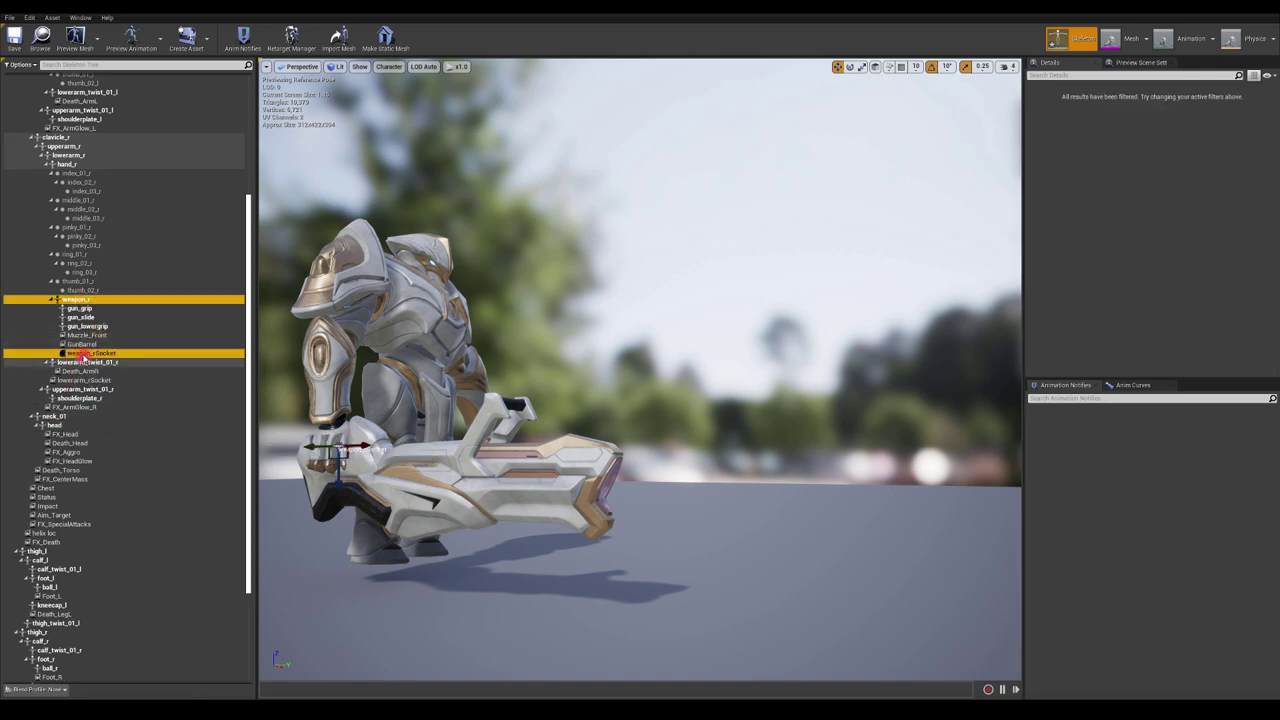
pyautogui.click(79, 345)
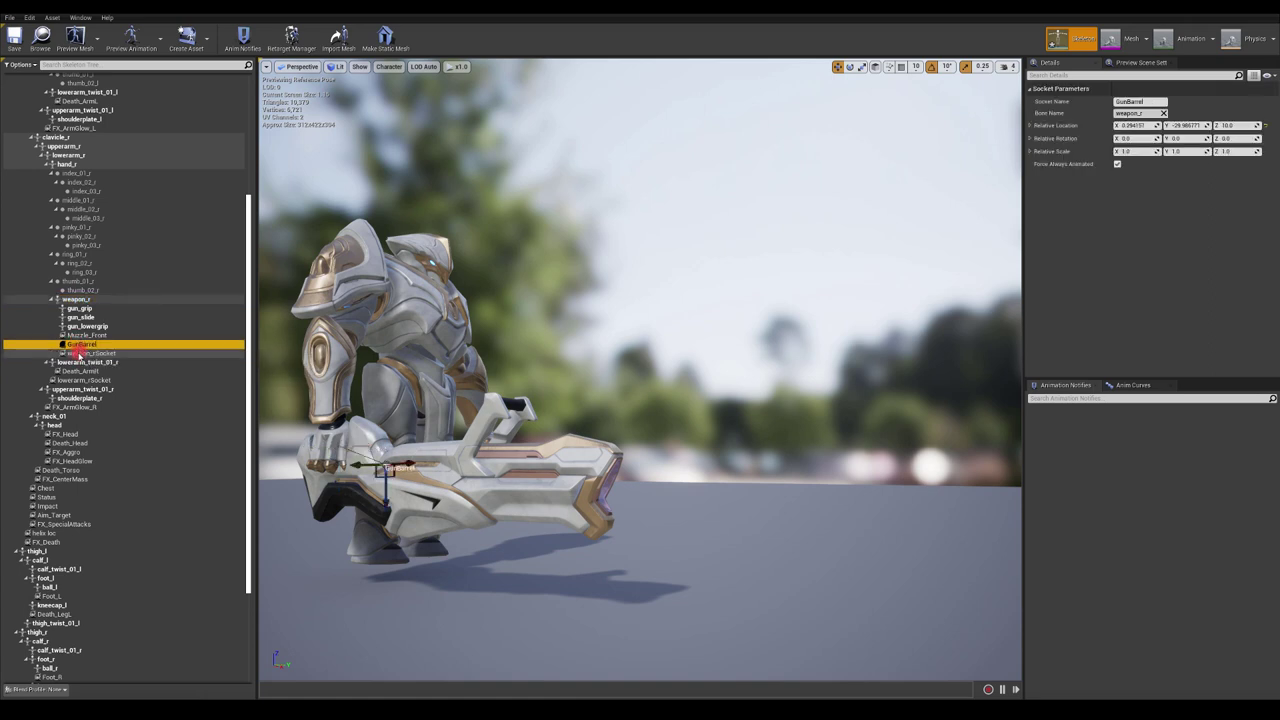
pyautogui.click(79, 353)
pyautogui.click(1152, 101)
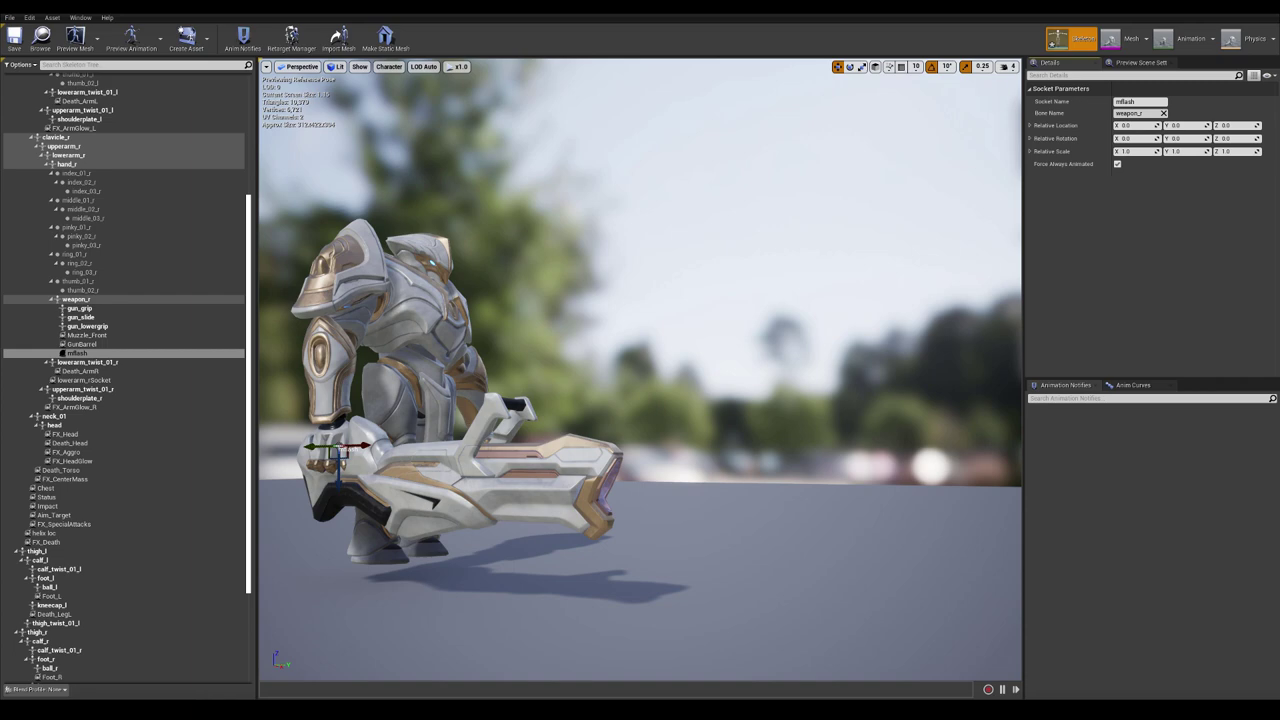
# Move the mflash socket along the barrel to the gun's tip and rotate it about -90° around Z so its X axis points forward.
pyautogui.click(88, 354)
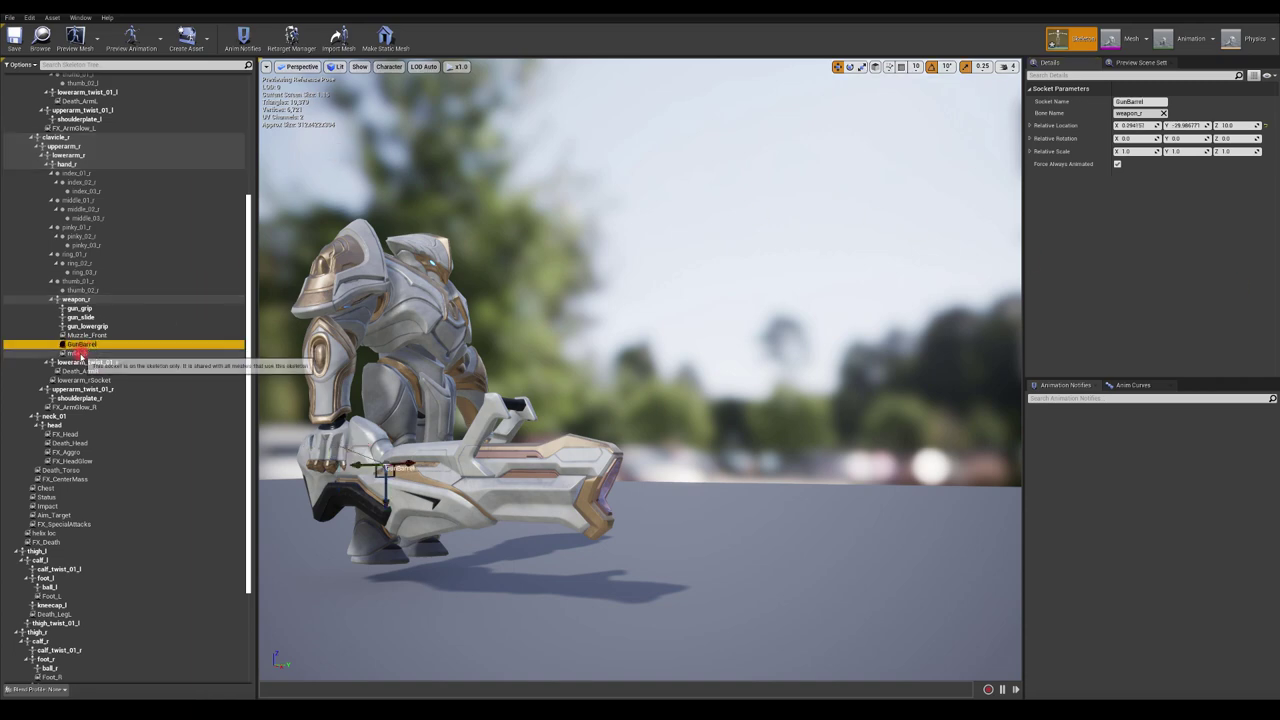
pyautogui.keyDown('alt'); pyautogui.moveTo(395, 406); pyautogui.dragTo(428, 399); pyautogui.keyUp('alt')
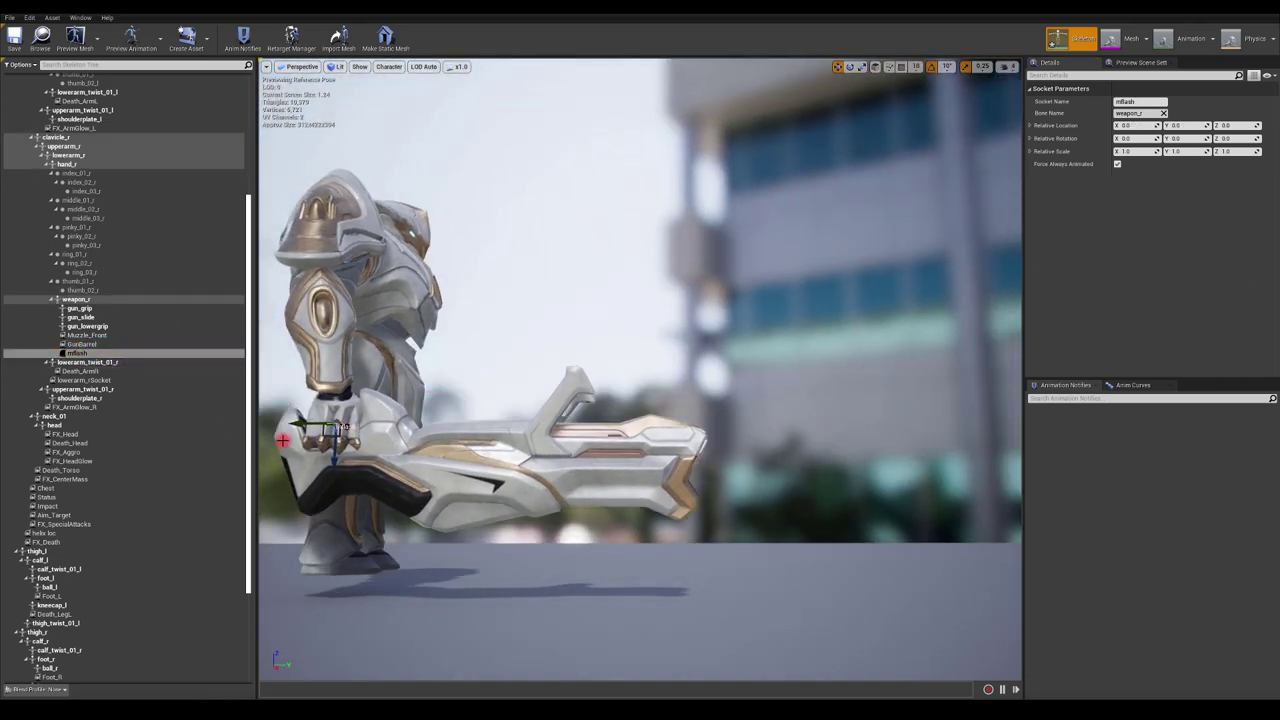
pyautogui.moveTo(321, 438); pyautogui.dragTo(700, 450)
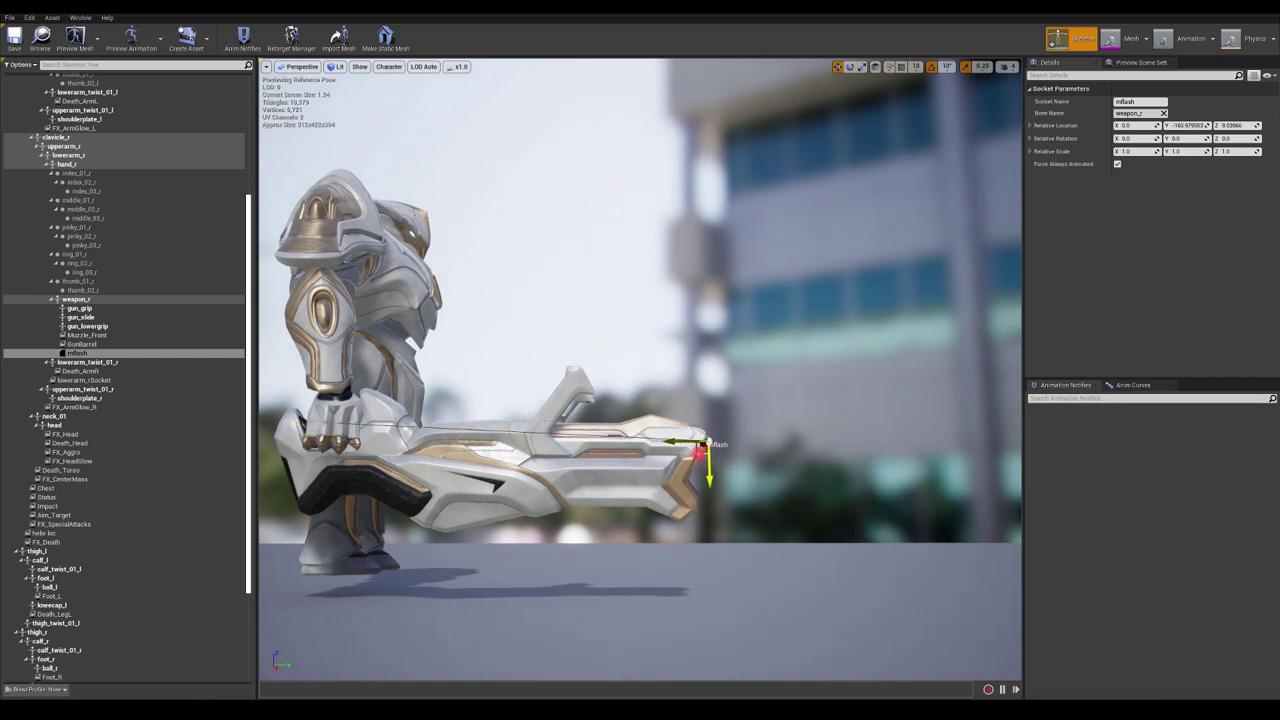
pyautogui.moveTo(738, 363)
pyautogui.keyDown('alt'); pyautogui.mouseDown()
pyautogui.moveTo(716, 383)
pyautogui.moveTo(733, 369)
pyautogui.mouseUp(); pyautogui.keyUp('alt')
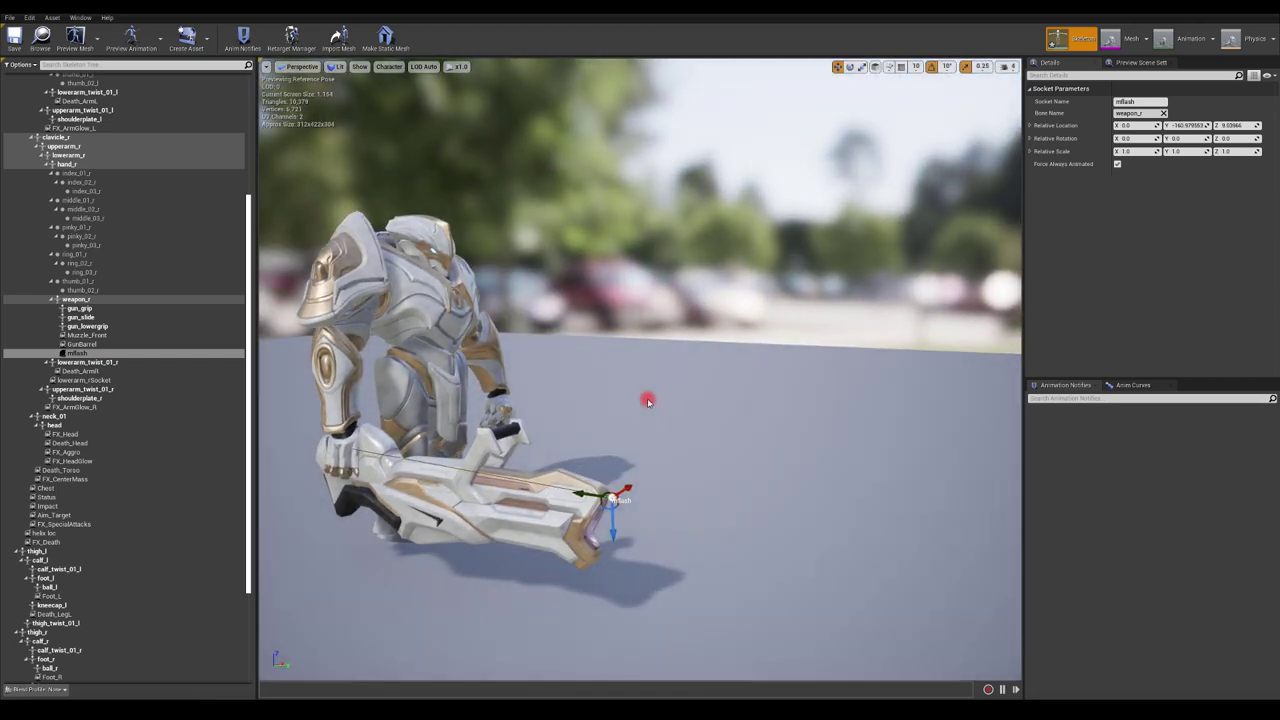
pyautogui.press('e')
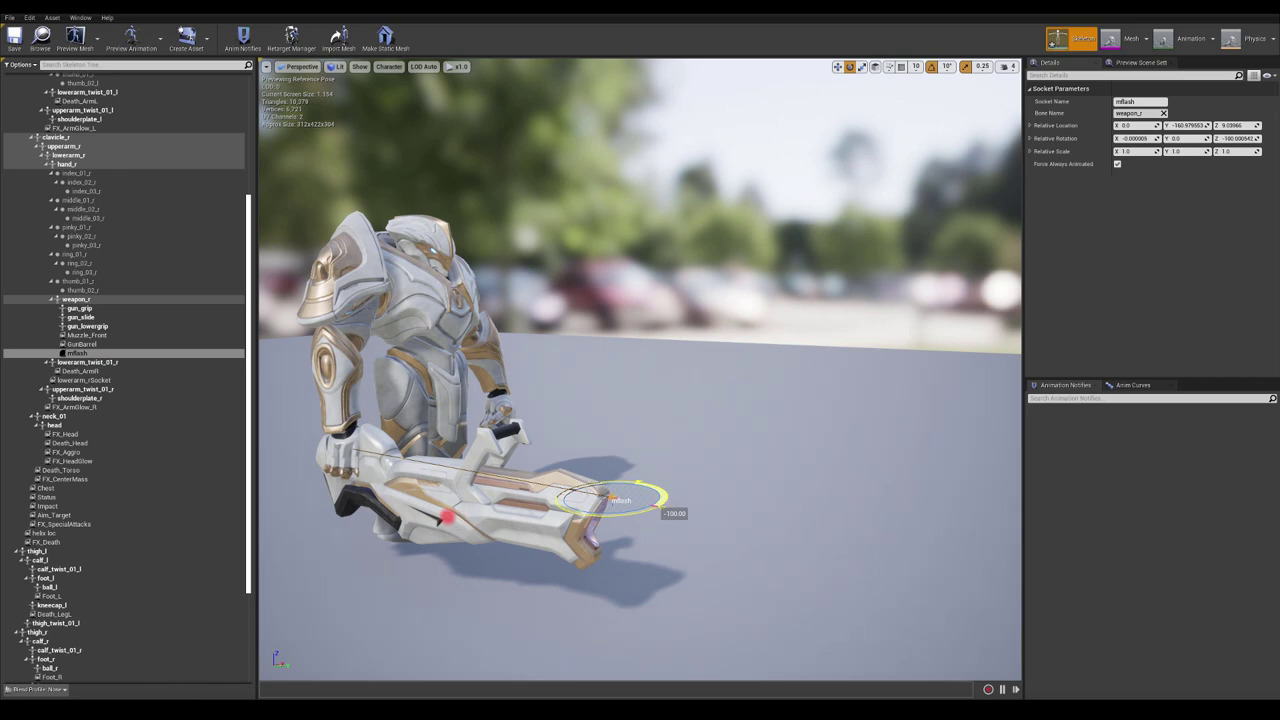
pyautogui.press('w')
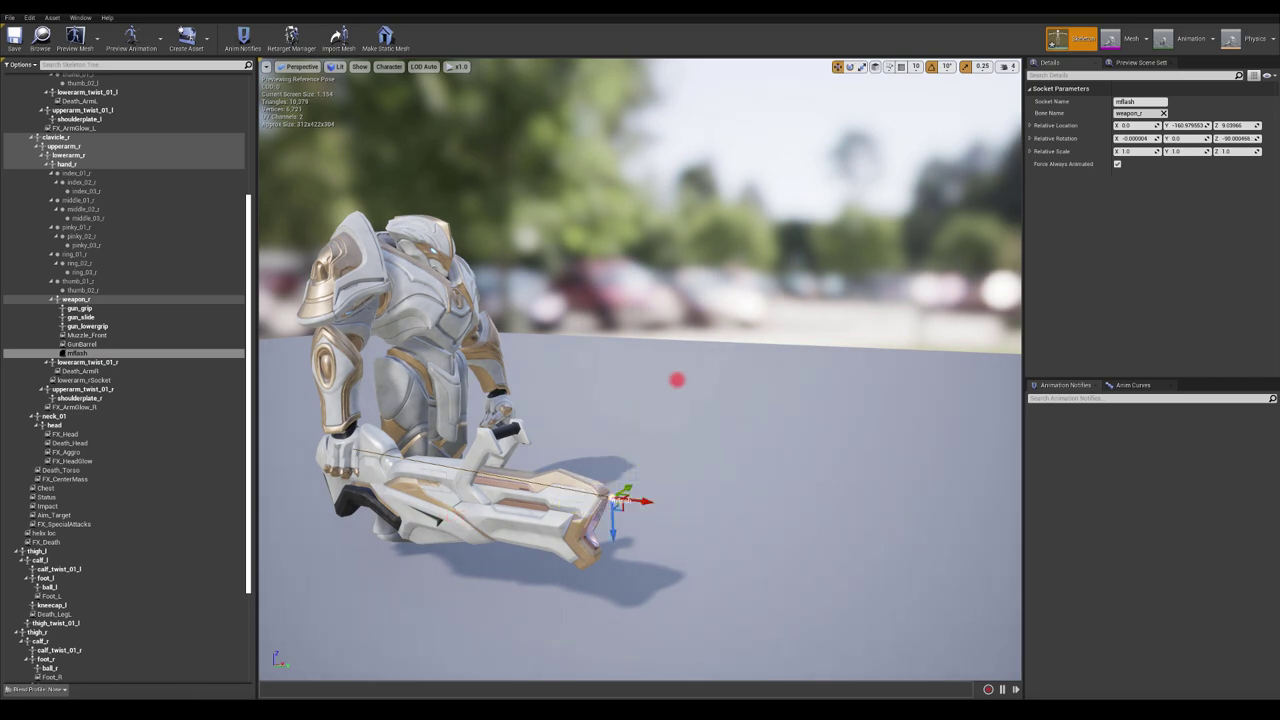
# Fine-position the mflash socket in the muzzle opening at about X -3.6, Y -159.2, Z 20.6 and save the asset.
pyautogui.moveTo(677, 380); pyautogui.dragTo(461, 501)
pyautogui.keyDown('alt'); pyautogui.moveTo(463, 495); pyautogui.dragTo(565, 343); pyautogui.keyUp('alt')
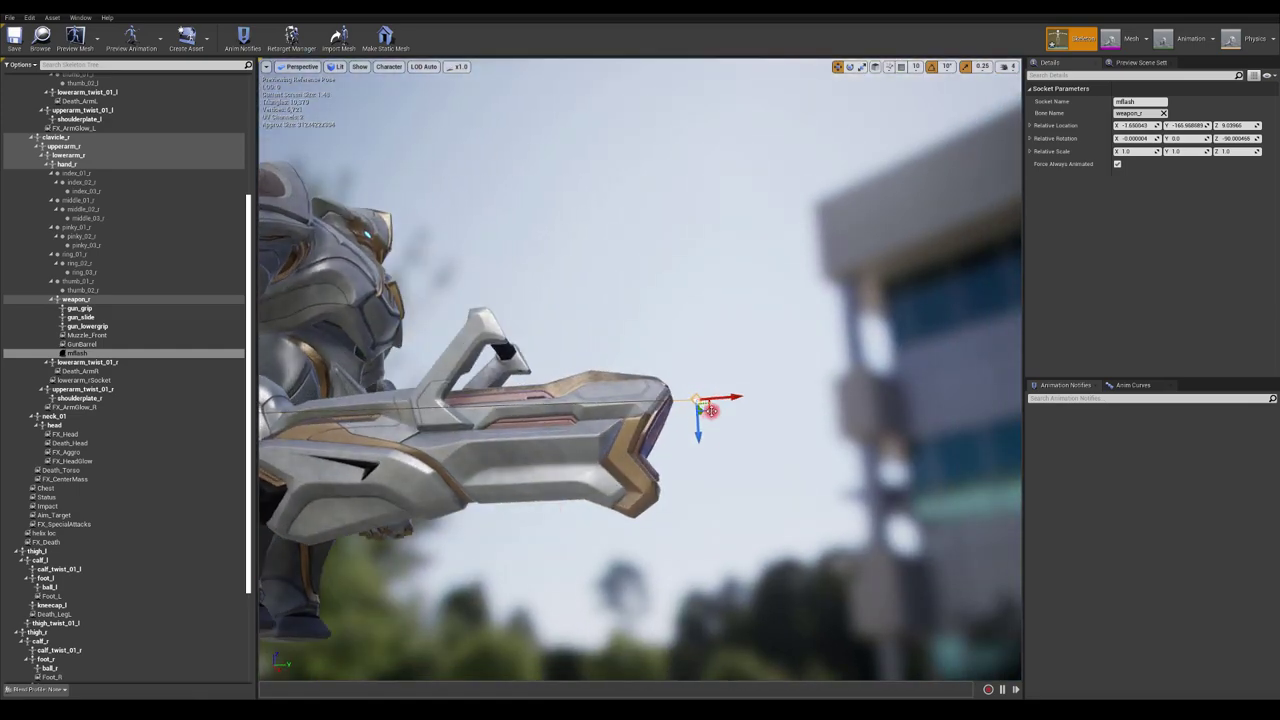
pyautogui.moveTo(710, 410); pyautogui.dragTo(686, 449)
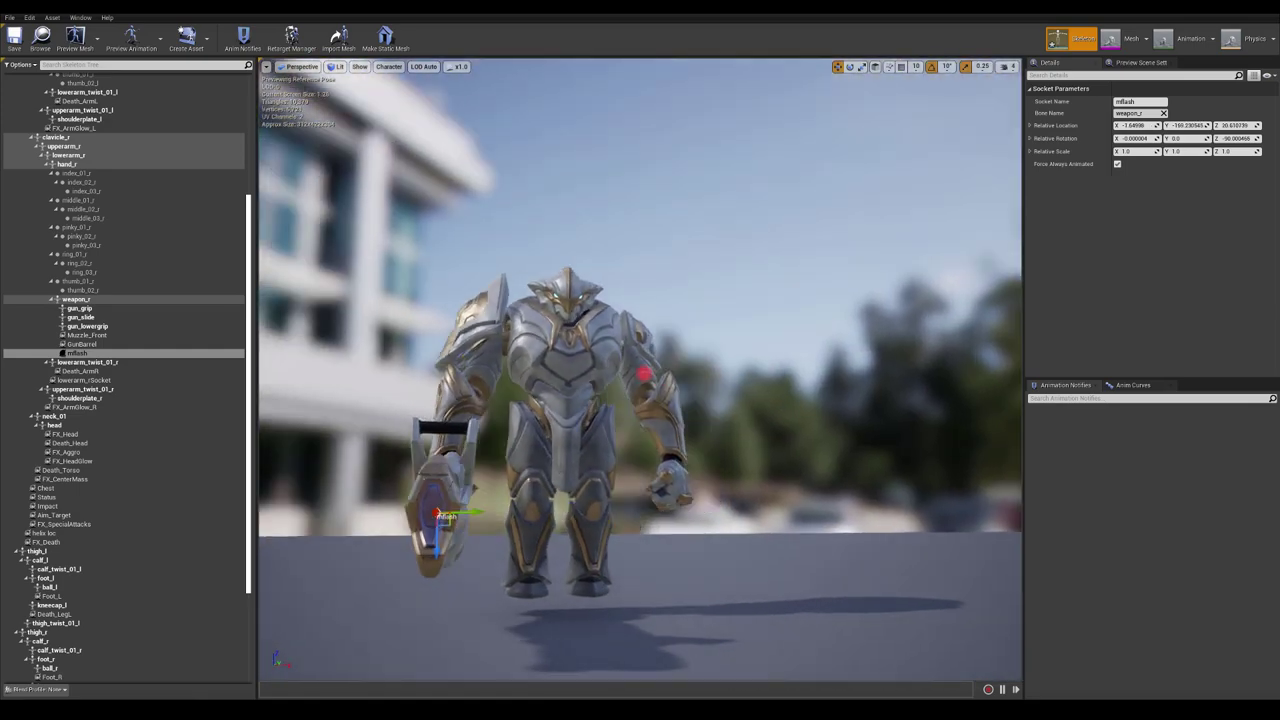
pyautogui.keyDown('alt'); pyautogui.moveTo(644, 373); pyautogui.dragTo(741, 361); pyautogui.keyUp('alt')
pyautogui.moveTo(393, 421)
pyautogui.mouseDown(button='right')
pyautogui.moveTo(410, 425)
pyautogui.moveTo(380, 423)
pyautogui.moveTo(414, 423)
pyautogui.mouseUp(button='right')
pyautogui.moveTo(414, 423)
pyautogui.keyDown('alt'); pyautogui.mouseDown()
pyautogui.moveTo(436, 423)
pyautogui.moveTo(405, 417)
pyautogui.mouseUp(); pyautogui.keyUp('alt')
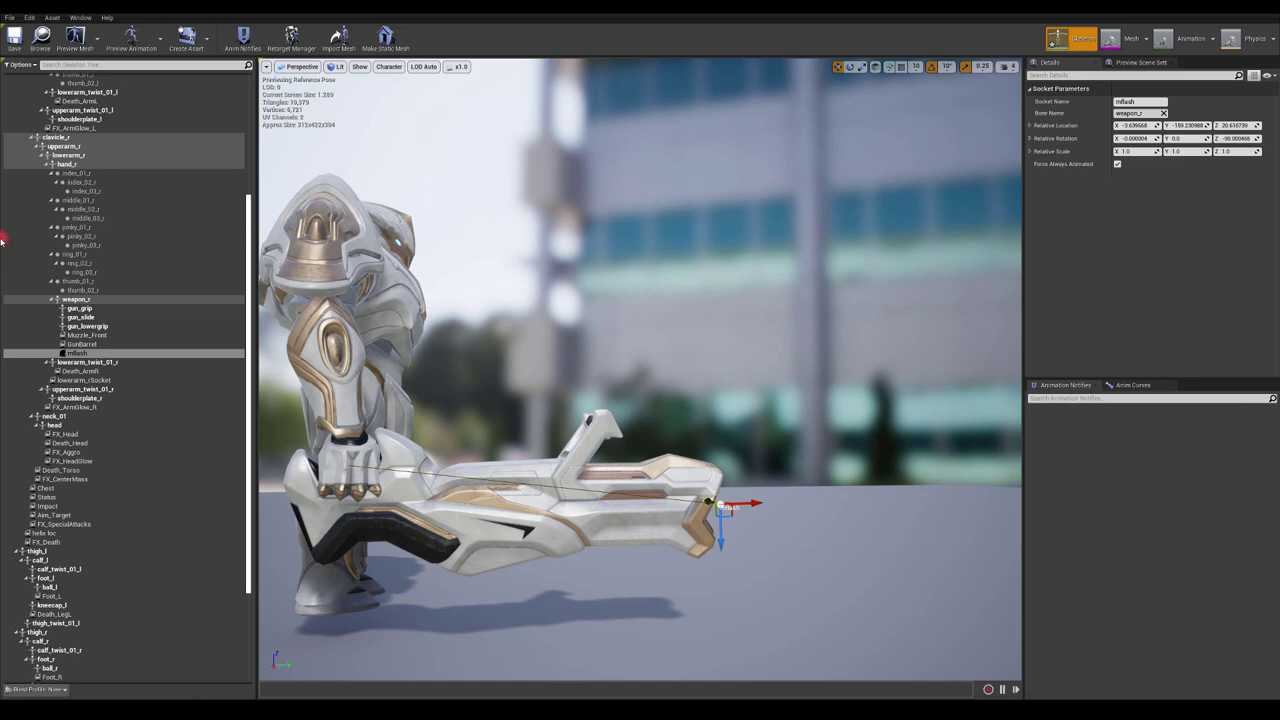
pyautogui.click(14, 37)
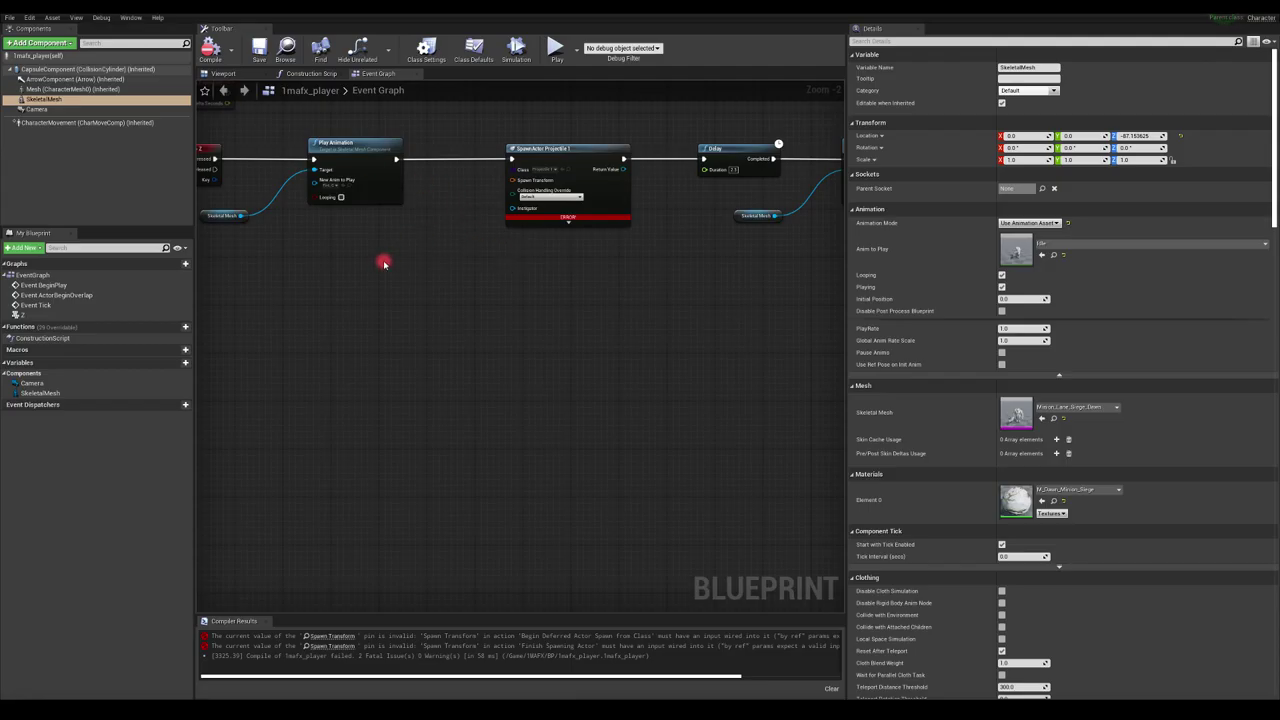
# Add a Get Socket Transform node targeting the existing Skeletal Mesh reference in the player's event graph, and delete the surplus reference node.
pyautogui.moveTo(313, 269); pyautogui.dragTo(389, 247, button='right')
pyautogui.moveTo(346, 215); pyautogui.dragTo(442, 275)
pyautogui.write('get')
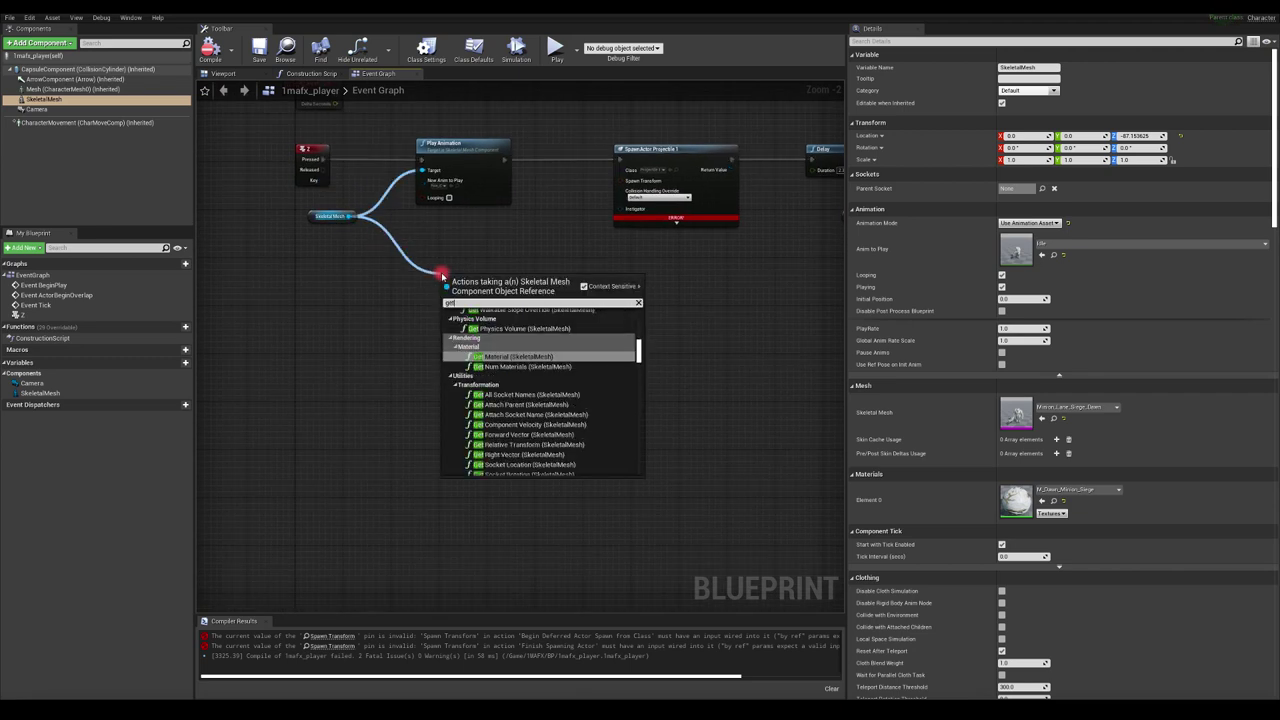
pyautogui.write(' socke')
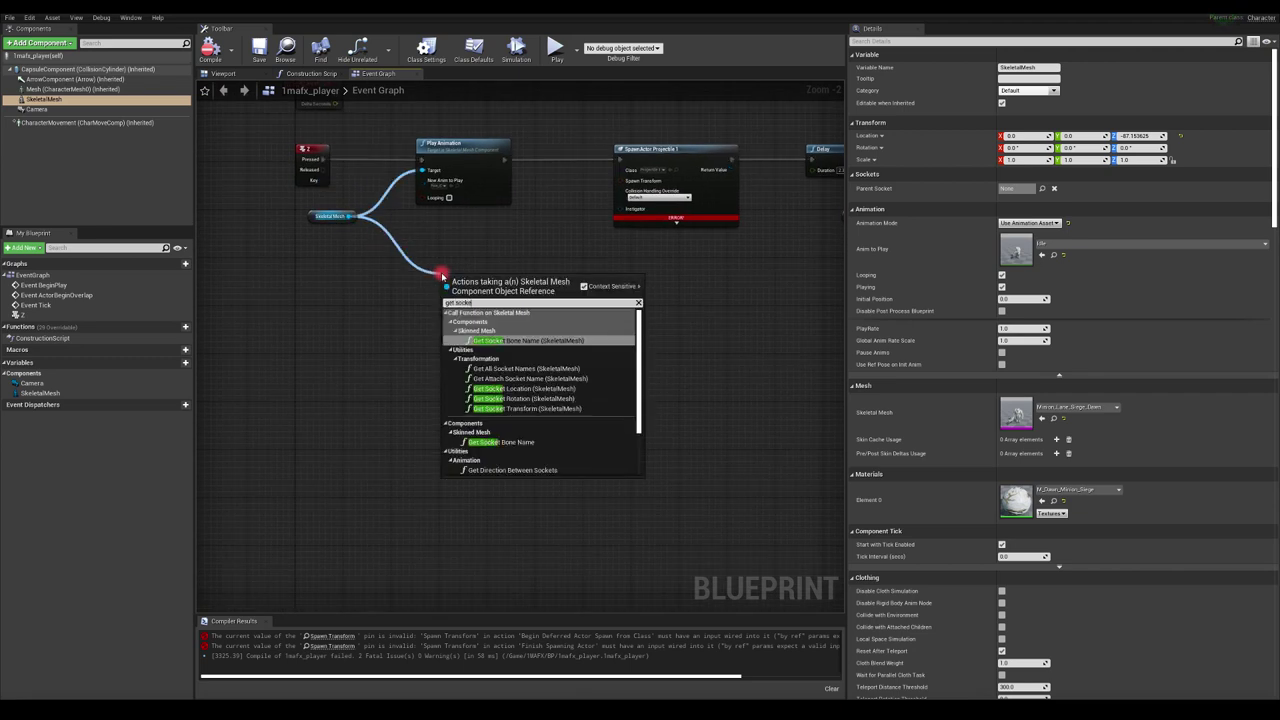
pyautogui.write('t tr')
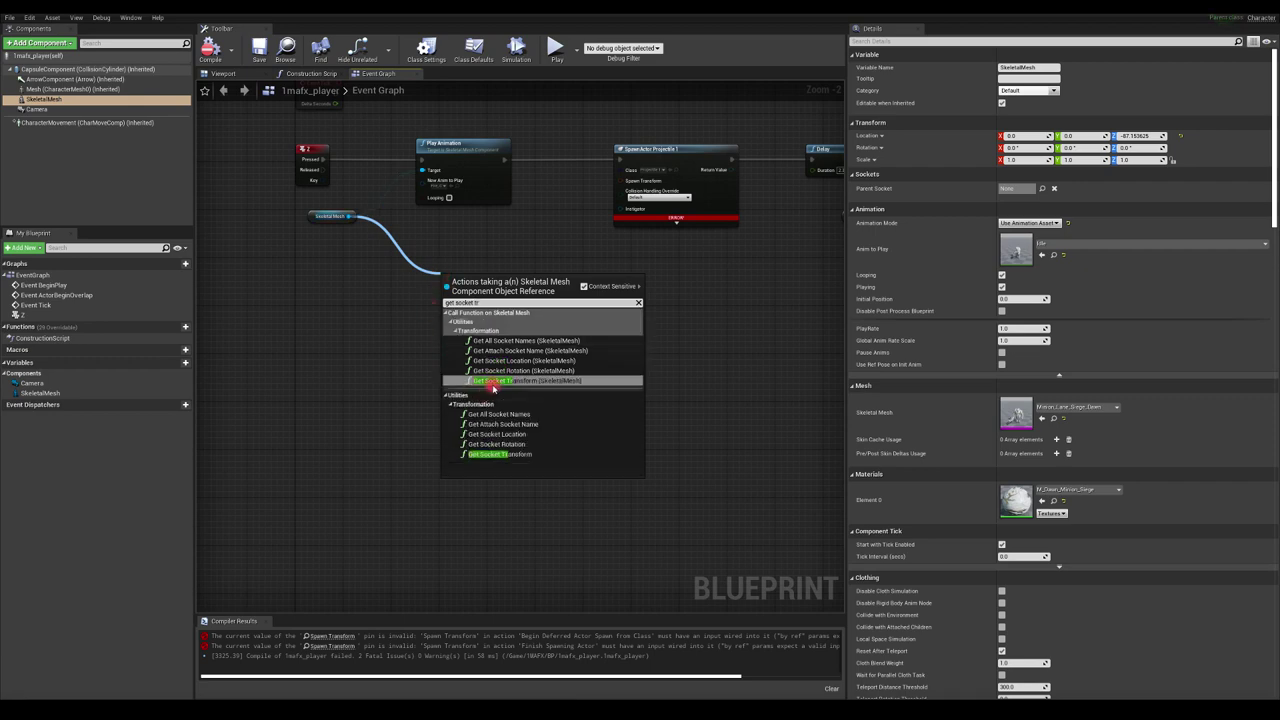
pyautogui.click(495, 380)
pyautogui.click(472, 257)
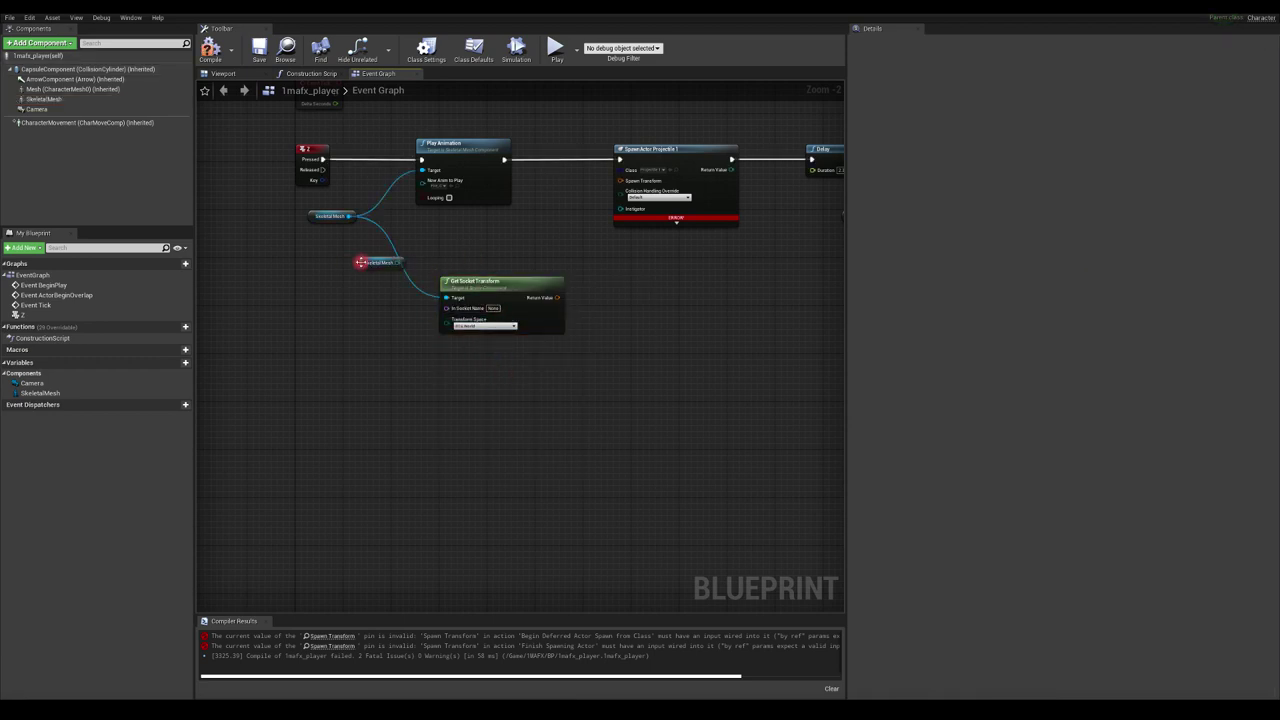
pyautogui.click(361, 268)
pyautogui.press('Delete')
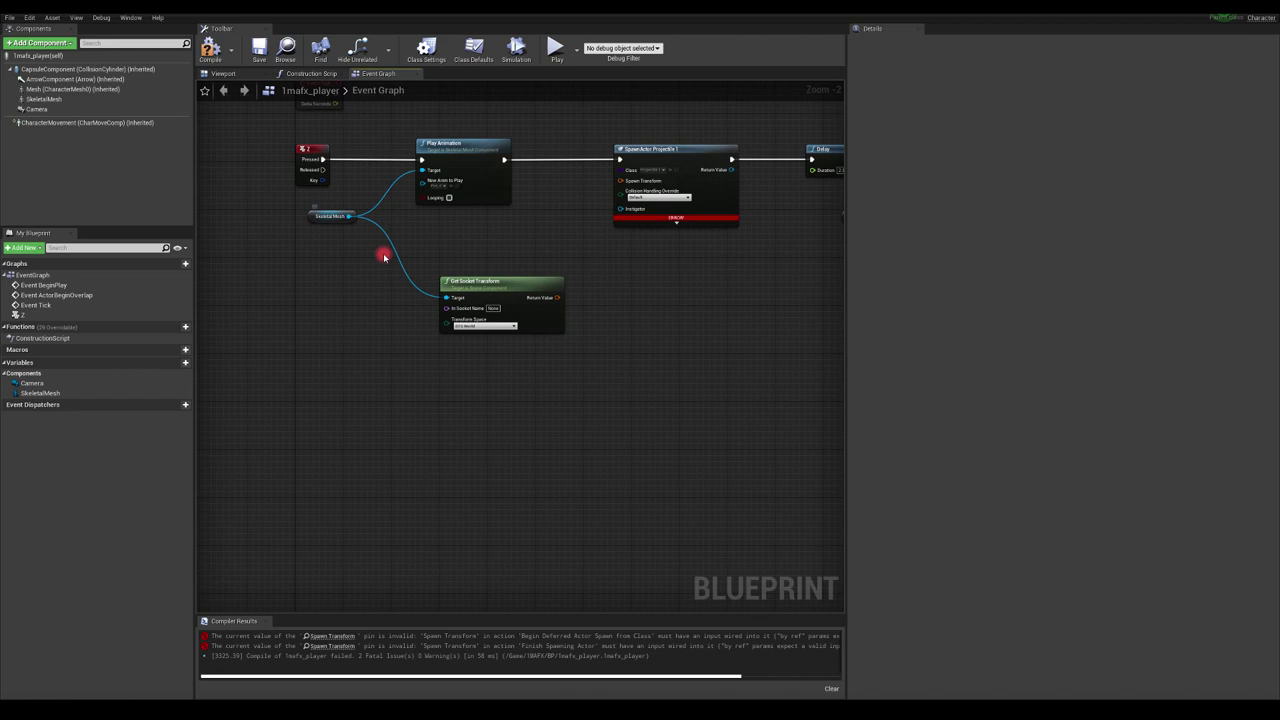
# Set In Socket Name to mflash, connect Get Socket Transform's Return Value to the SpawnActor node's Spawn Transform, and compile the blueprint.
pyautogui.click(491, 309)
pyautogui.moveTo(549, 222); pyautogui.dragTo(481, 208, button='right')
pyautogui.moveTo(452, 250); pyautogui.dragTo(556, 153)
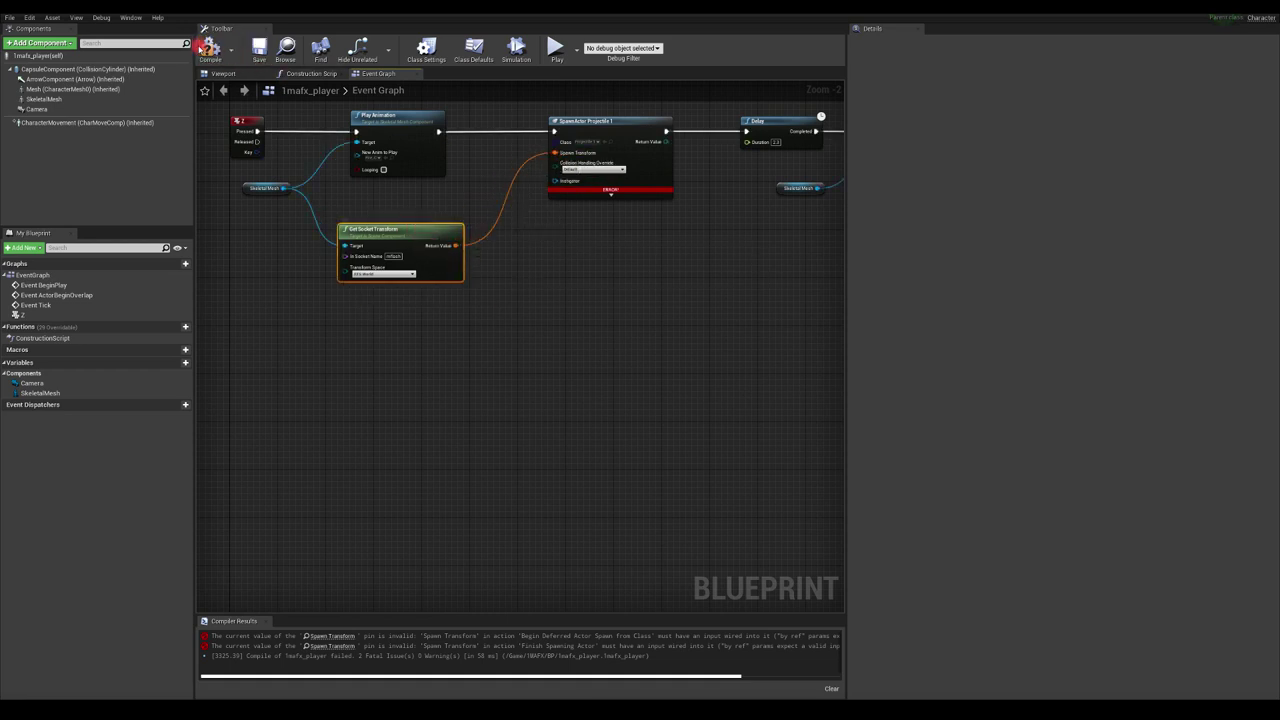
pyautogui.click(208, 47)
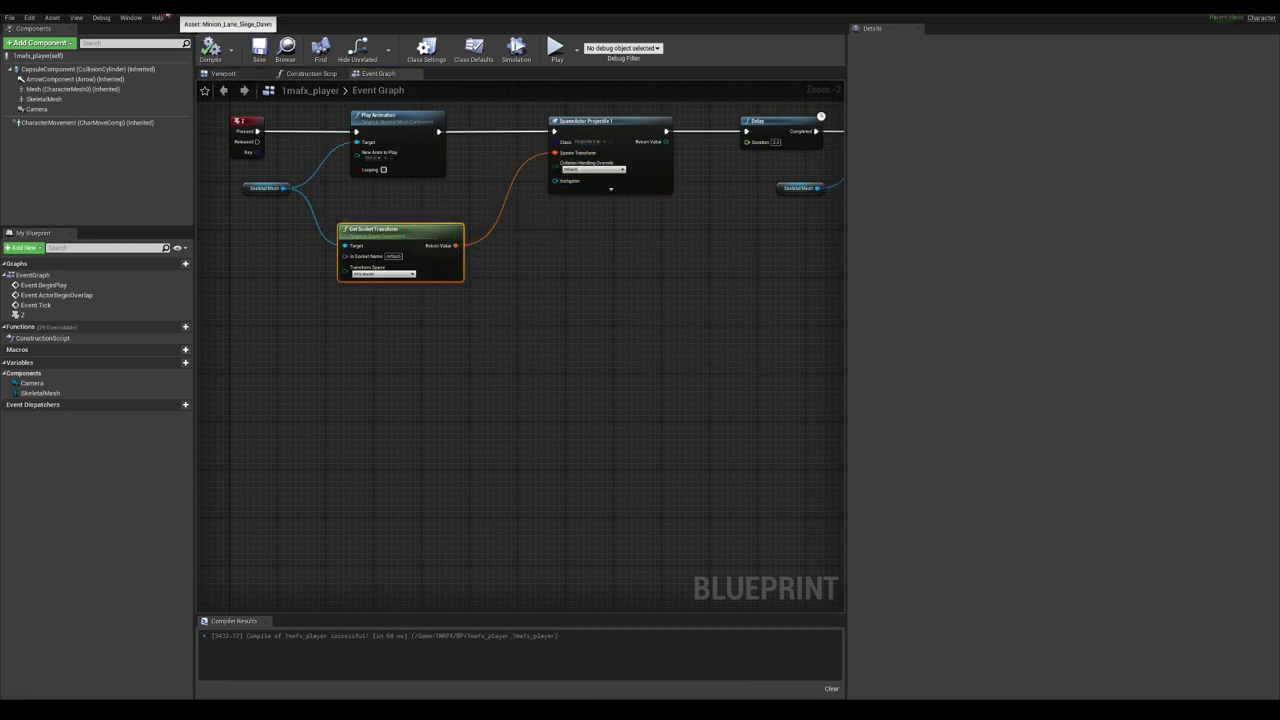
# Close the player blueprint and play-test the level, firing to check the projectile spawning at the gun's muzzle.
pyautogui.moveTo(289, 5); pyautogui.dragTo(705, 138)
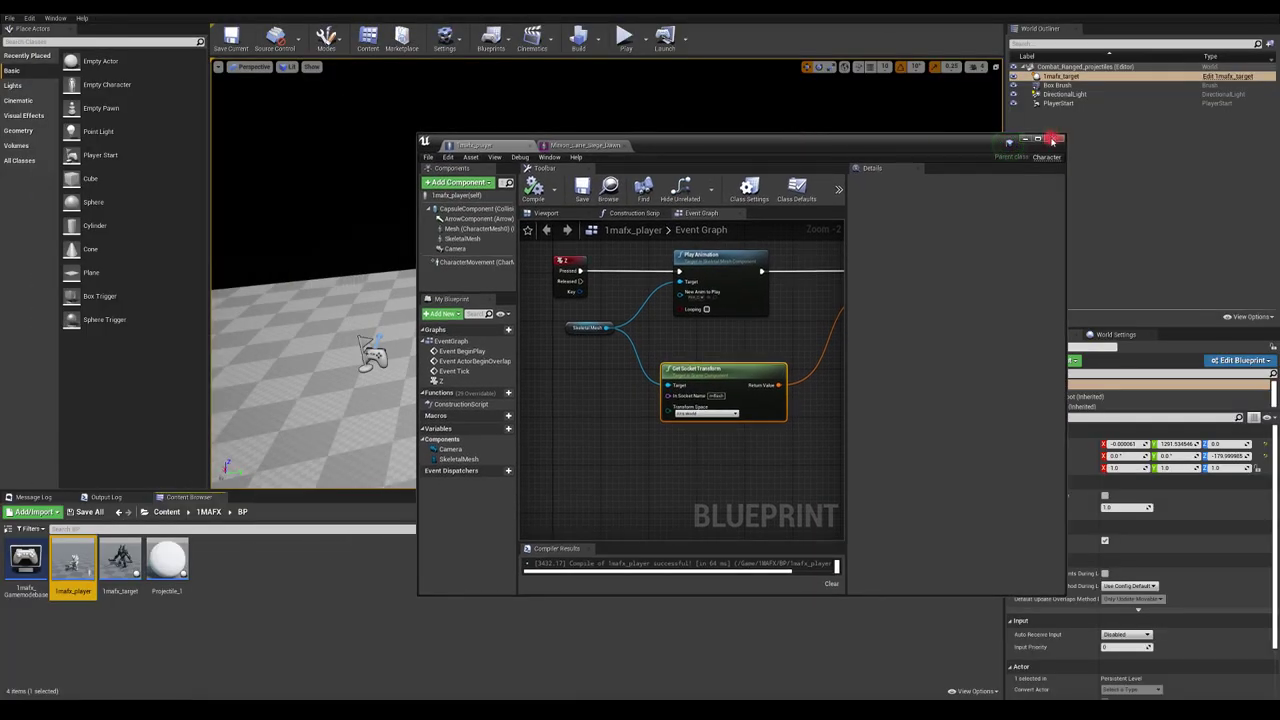
pyautogui.click(1052, 141)
pyautogui.click(624, 38)
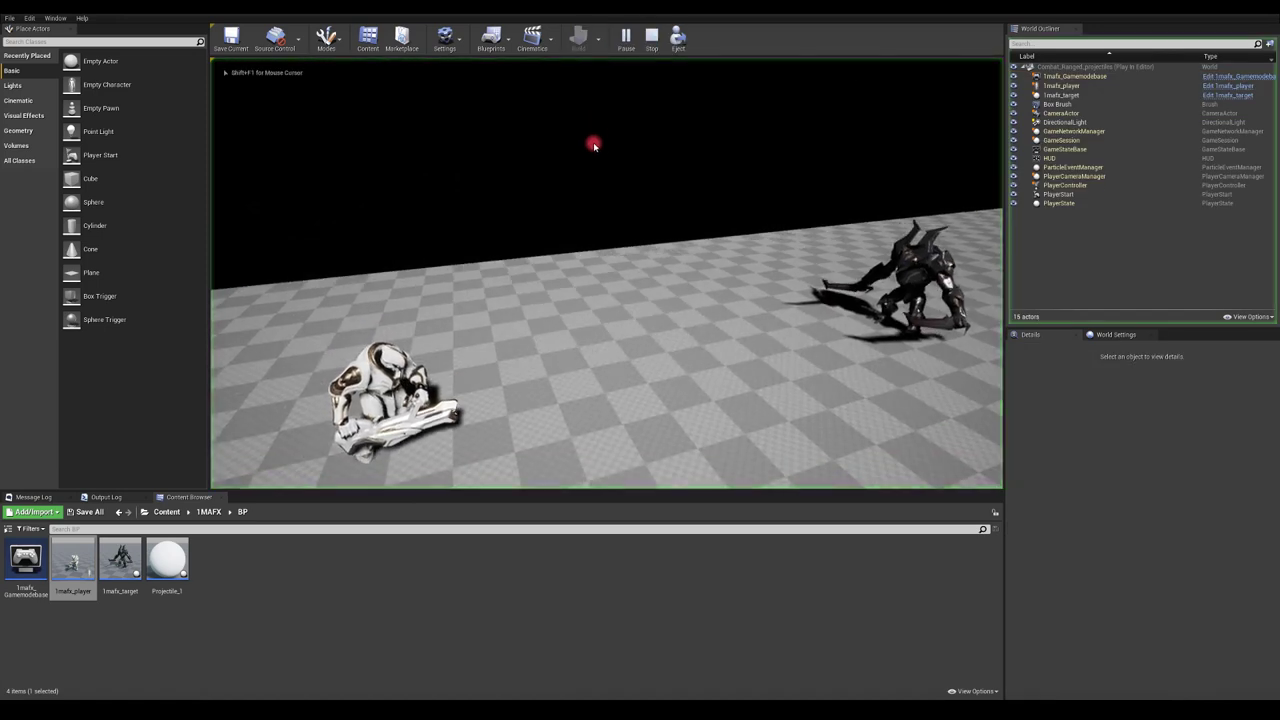
pyautogui.click(592, 147)
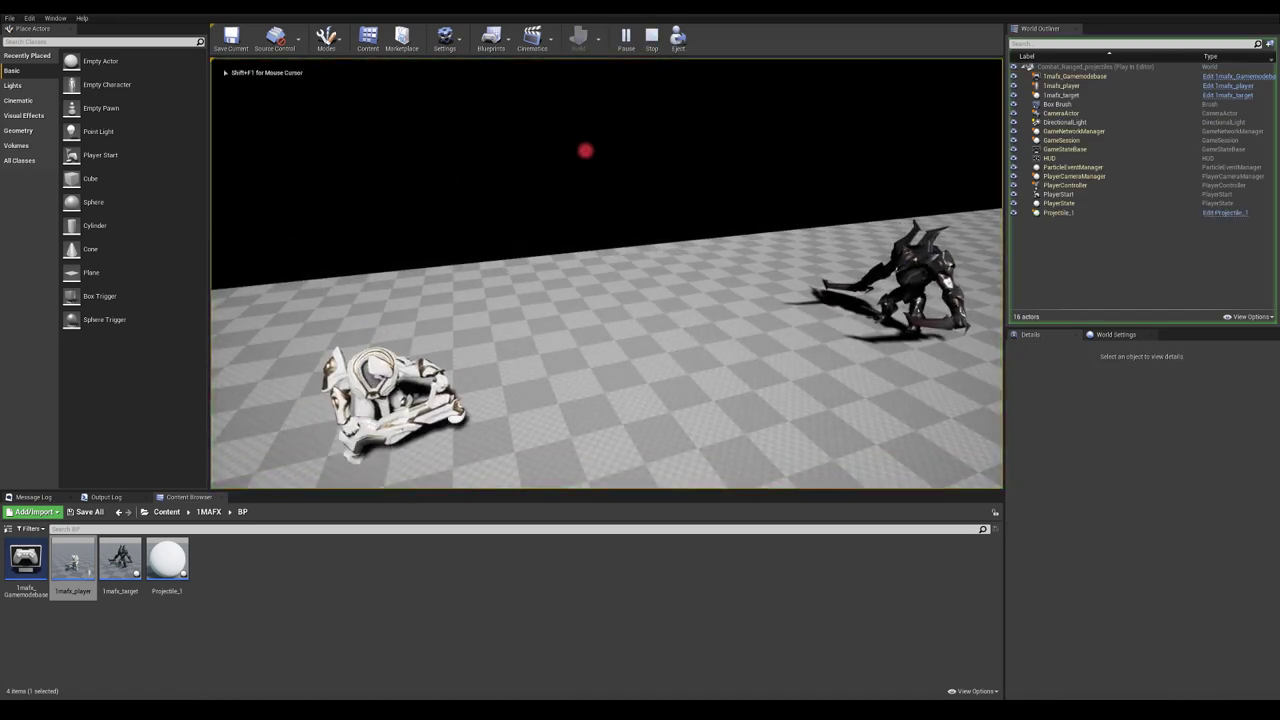
pyautogui.click(525, 353)
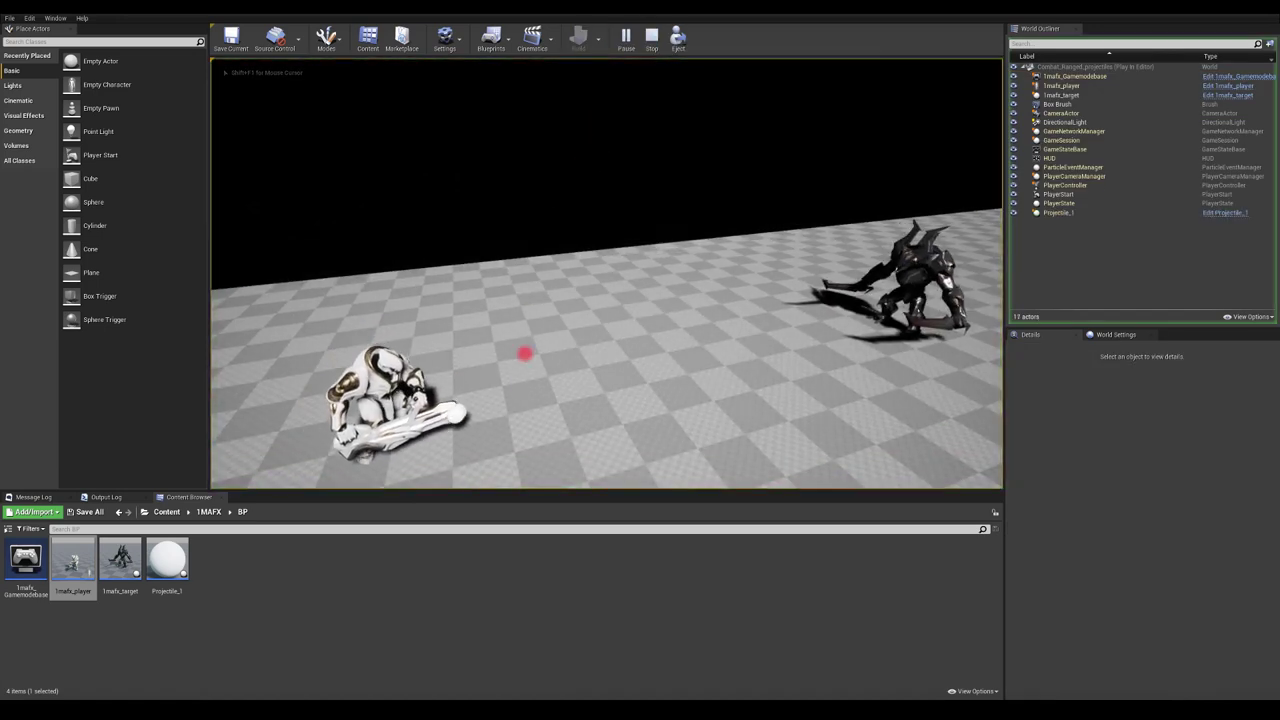
pyautogui.press('Escape')
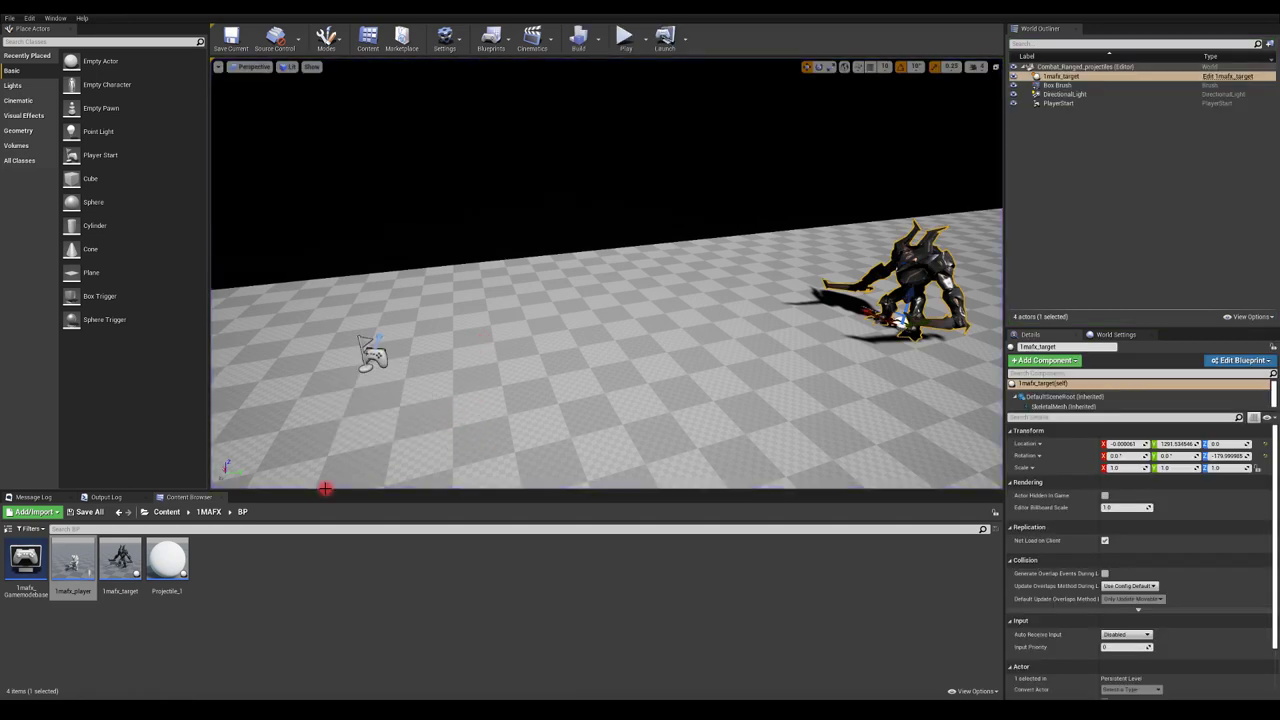
# Open the Projectile_1 blueprint and add a Projectile Movement component to it.
pyautogui.doubleClick(167, 560)
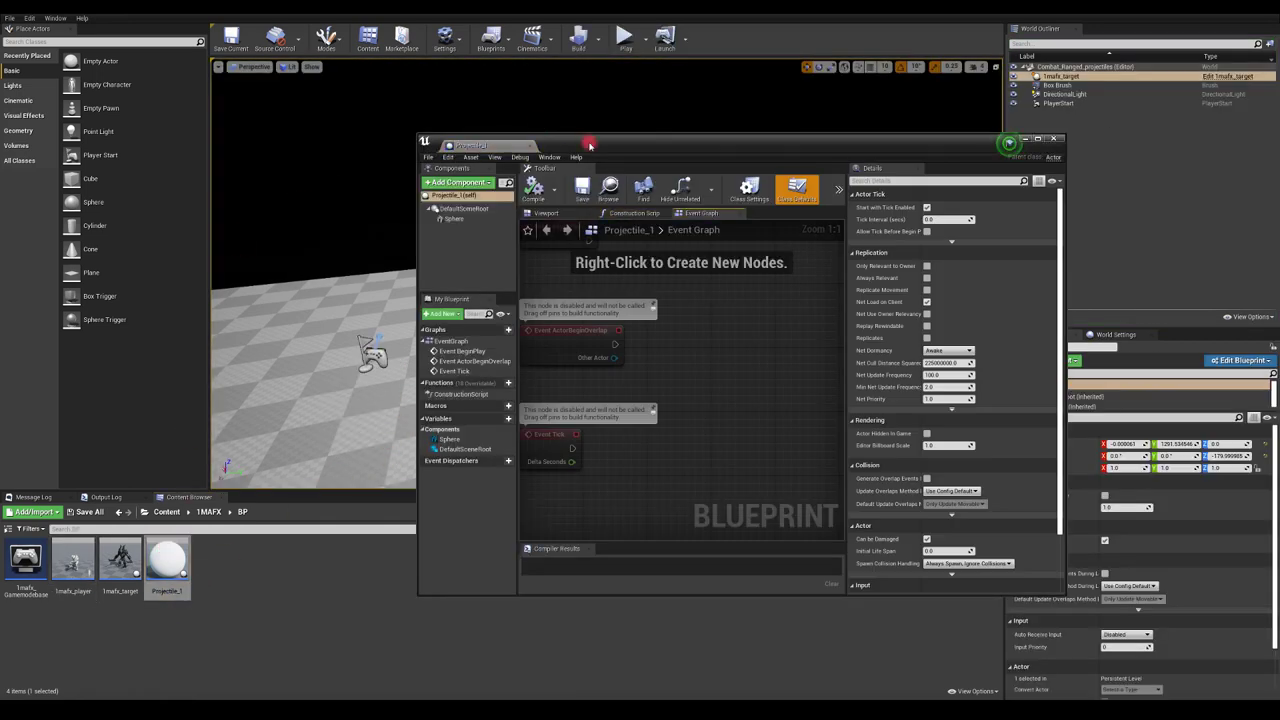
pyautogui.doubleClick(590, 145)
pyautogui.click(32, 44)
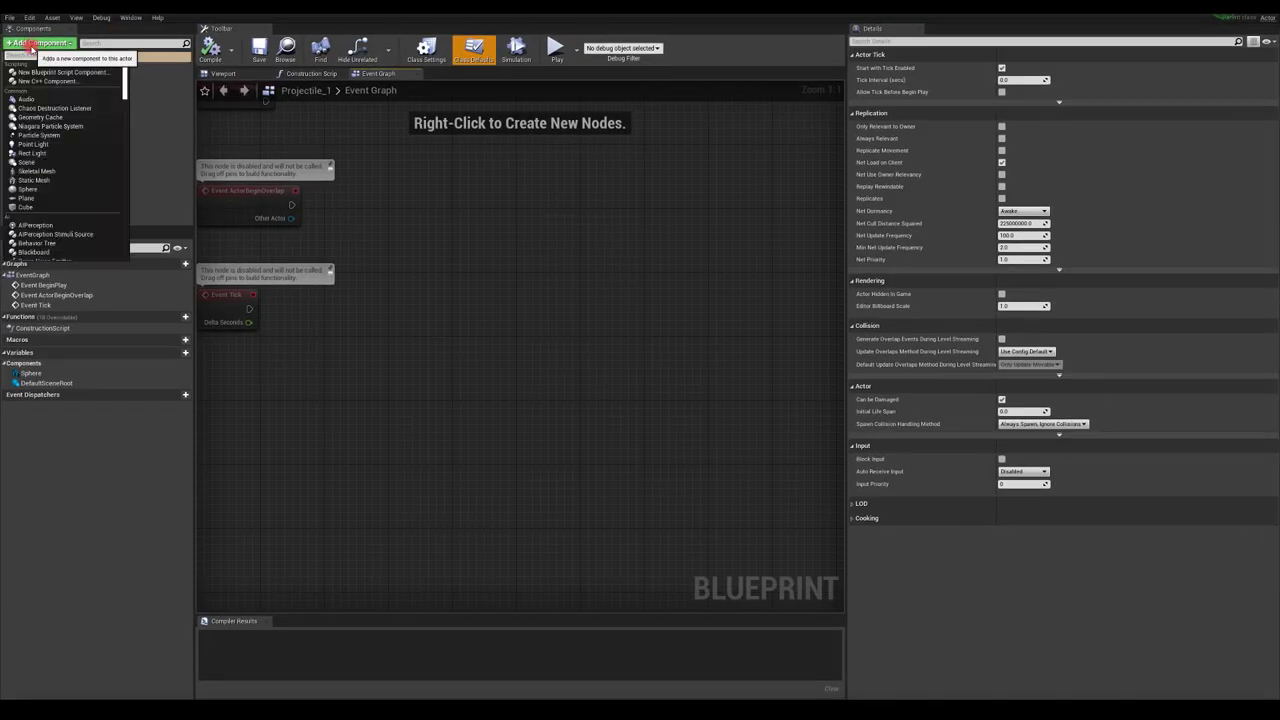
pyautogui.write('projectile mo')
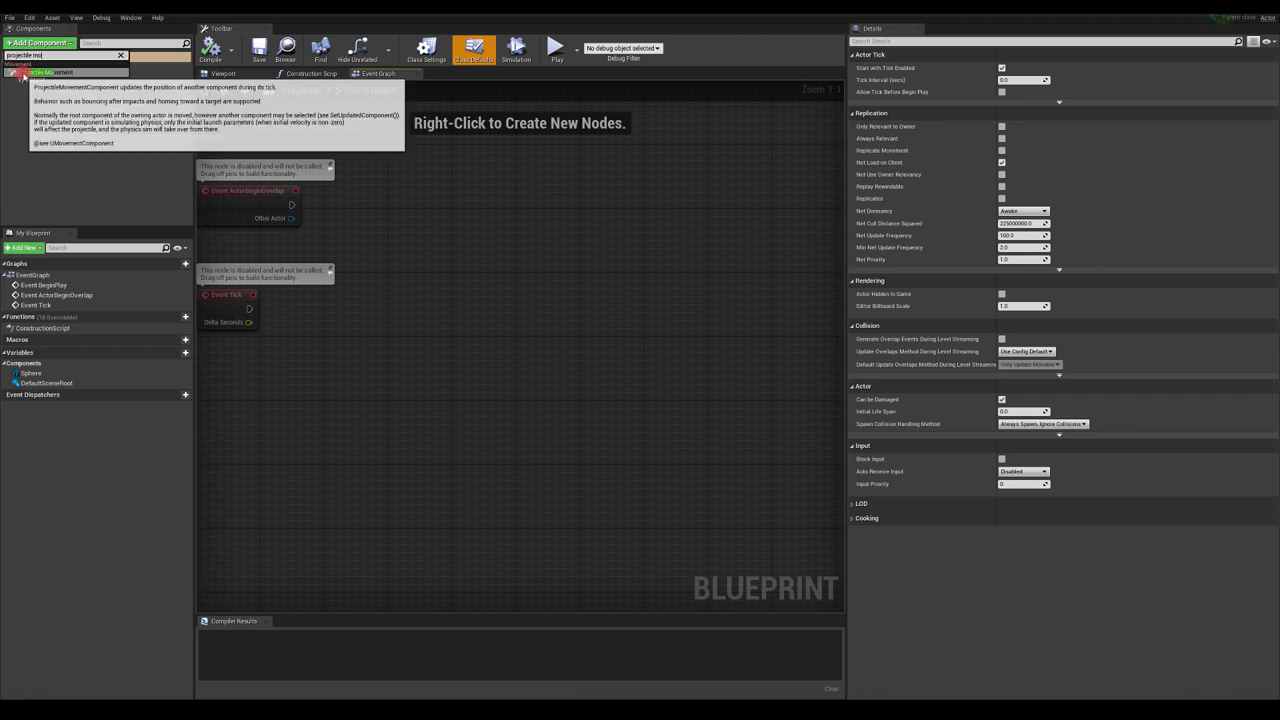
pyautogui.click(45, 72)
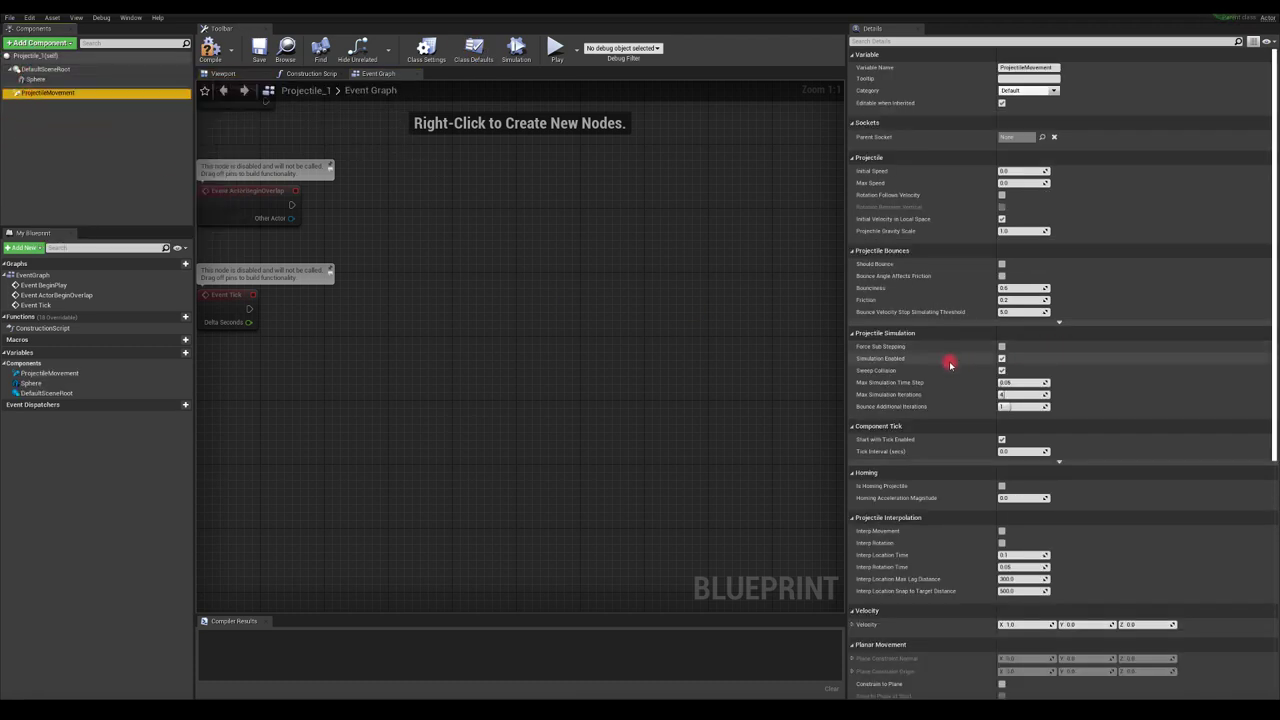
# Set the ProjectileMovement component's Projectile Gravity Scale to 0.0 and restore the full property list.
pyautogui.click(970, 42)
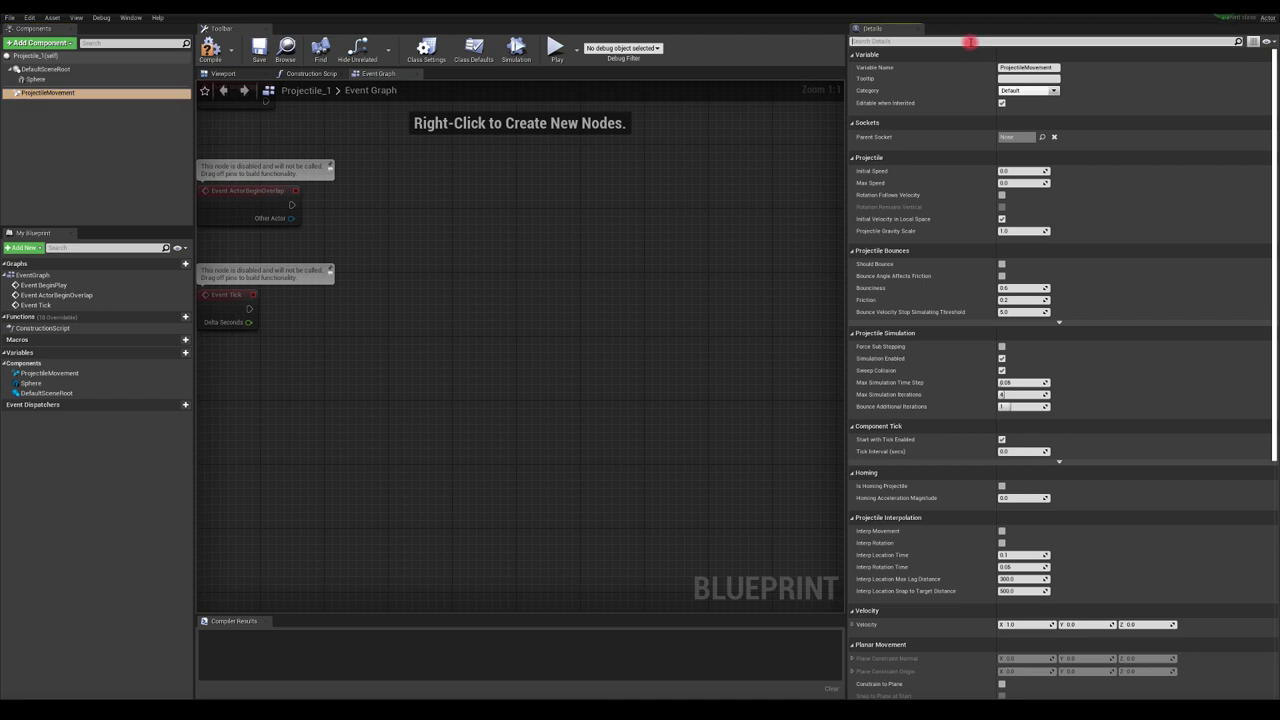
pyautogui.write('gra')
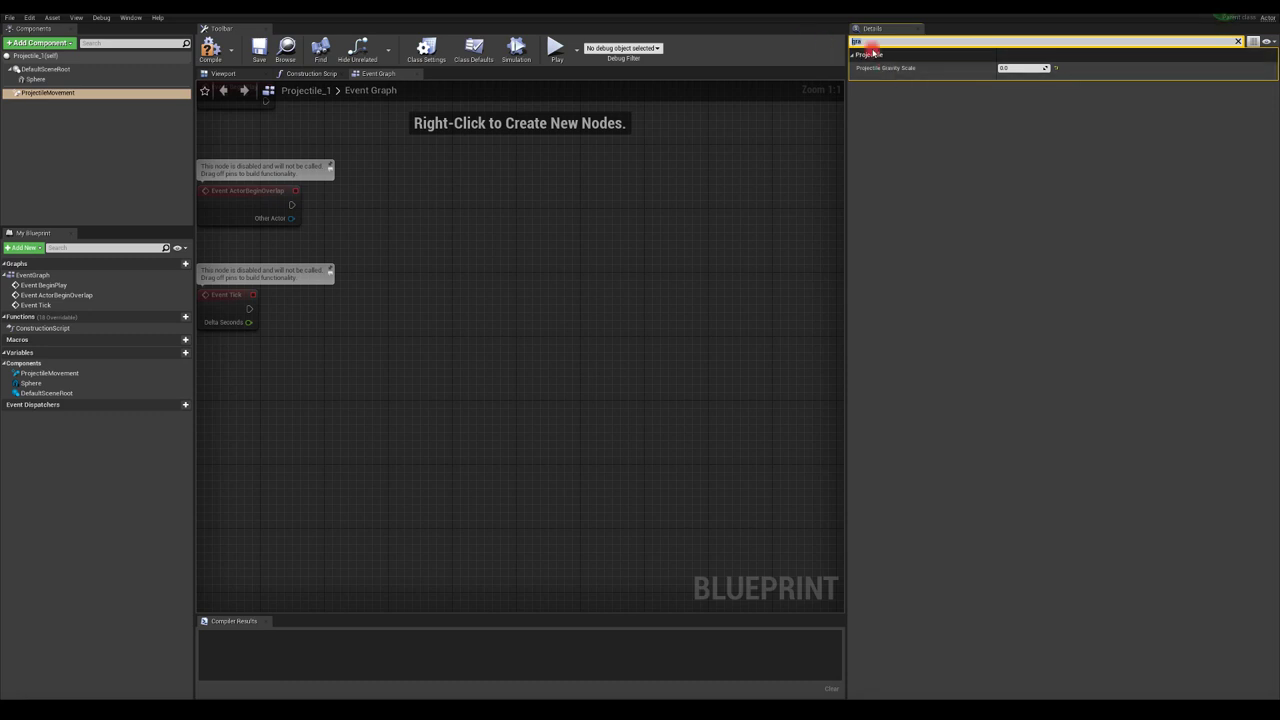
pyautogui.press('BackSpace')
pyautogui.press('BackSpace')
pyautogui.press('BackSpace')
pyautogui.scroll(-5, 966, 300)
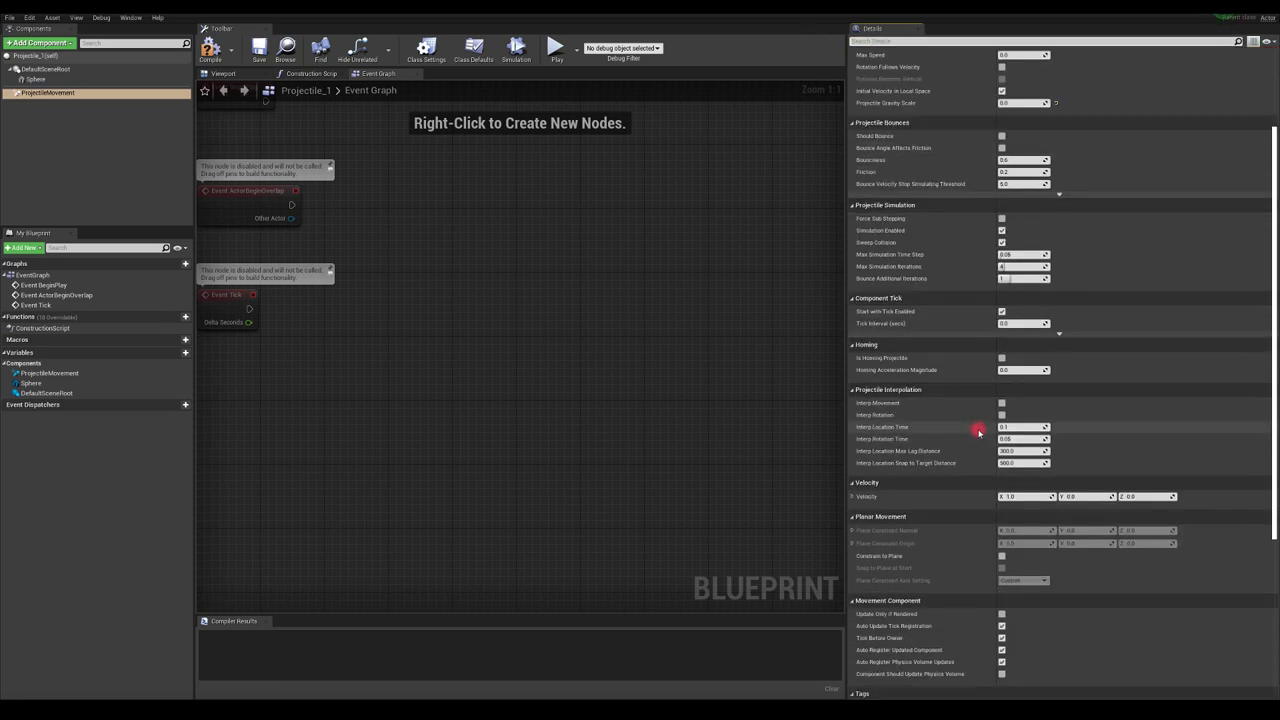
# Set the ProjectileMovement component's Velocity X to 300.0, keeping Y and Z at 0.0.
pyautogui.scroll(-5, 978, 432)
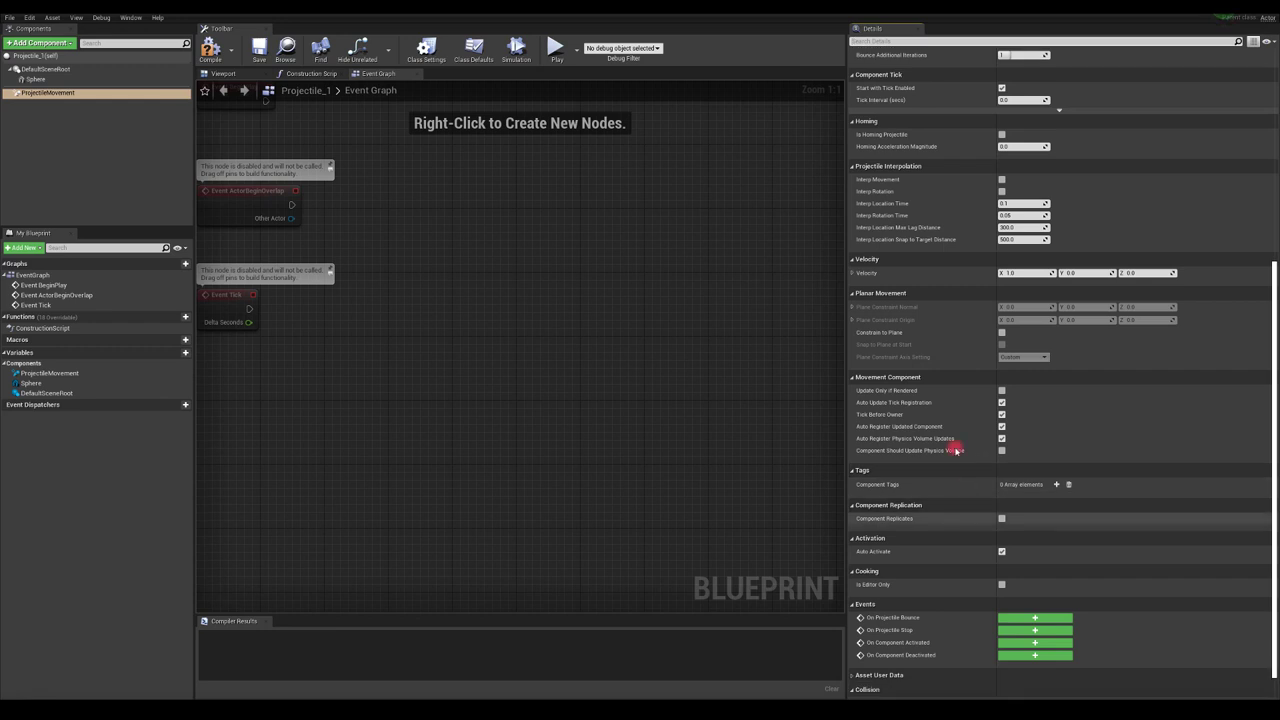
pyautogui.scroll(10, 957, 443)
pyautogui.scroll(-2, 966, 346)
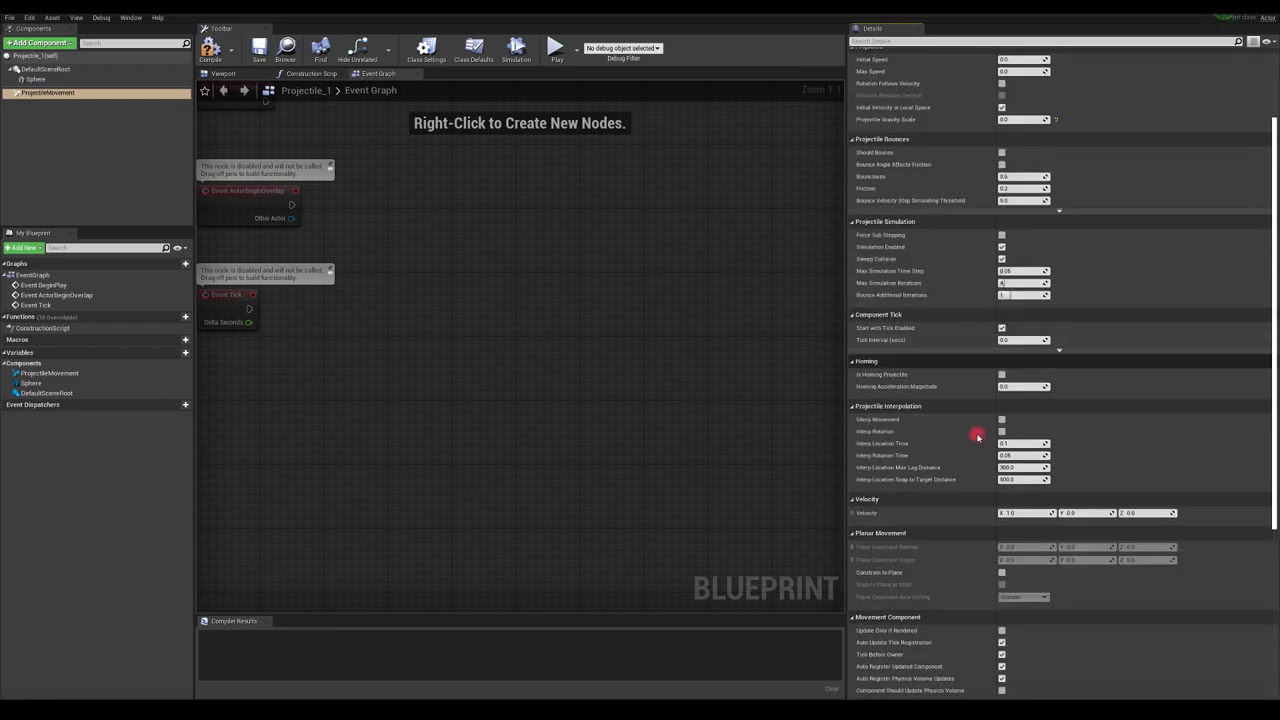
pyautogui.click(1015, 513)
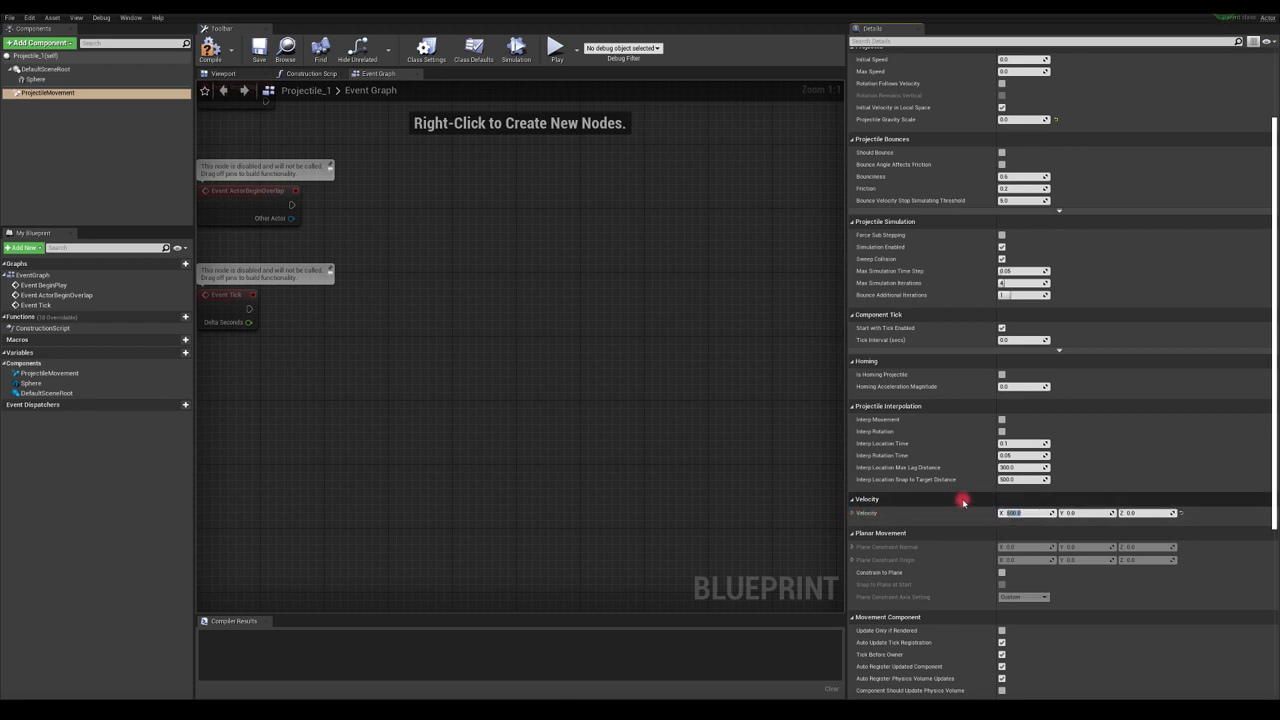
# Compile and save Projectile_1, and play-test the level by firing several projectiles at the target.
pyautogui.click(205, 50)
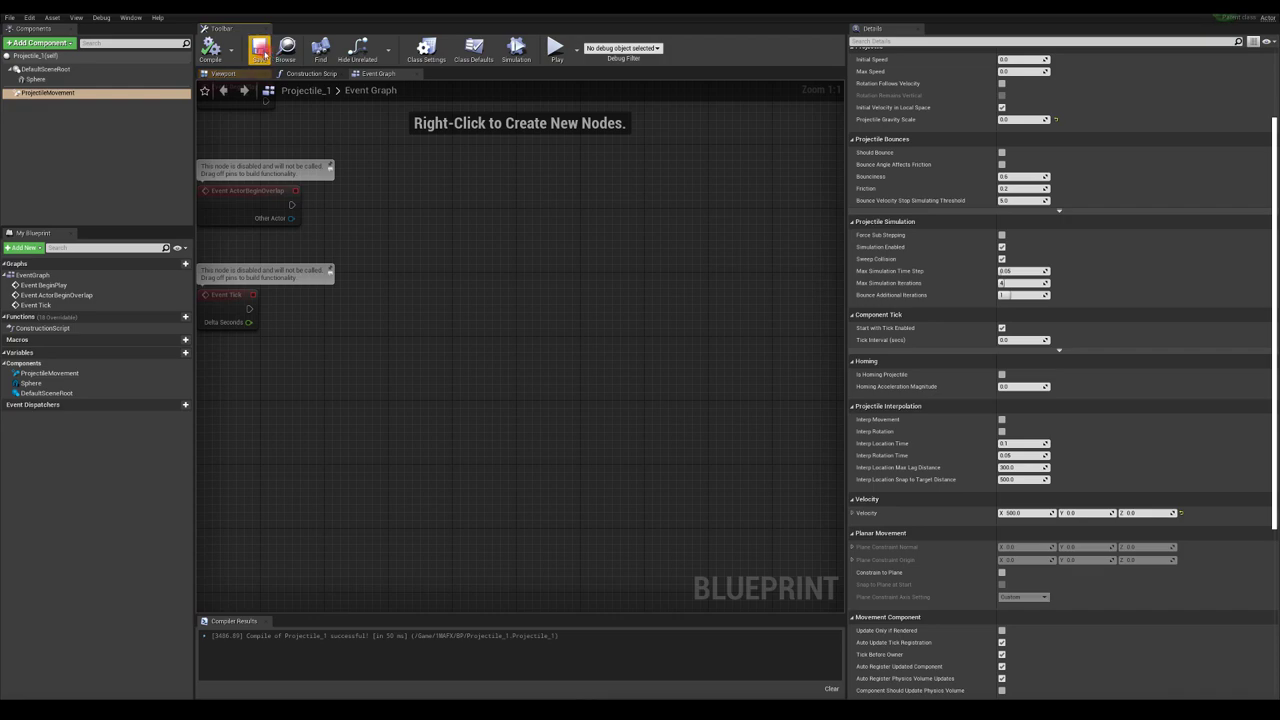
pyautogui.click(261, 50)
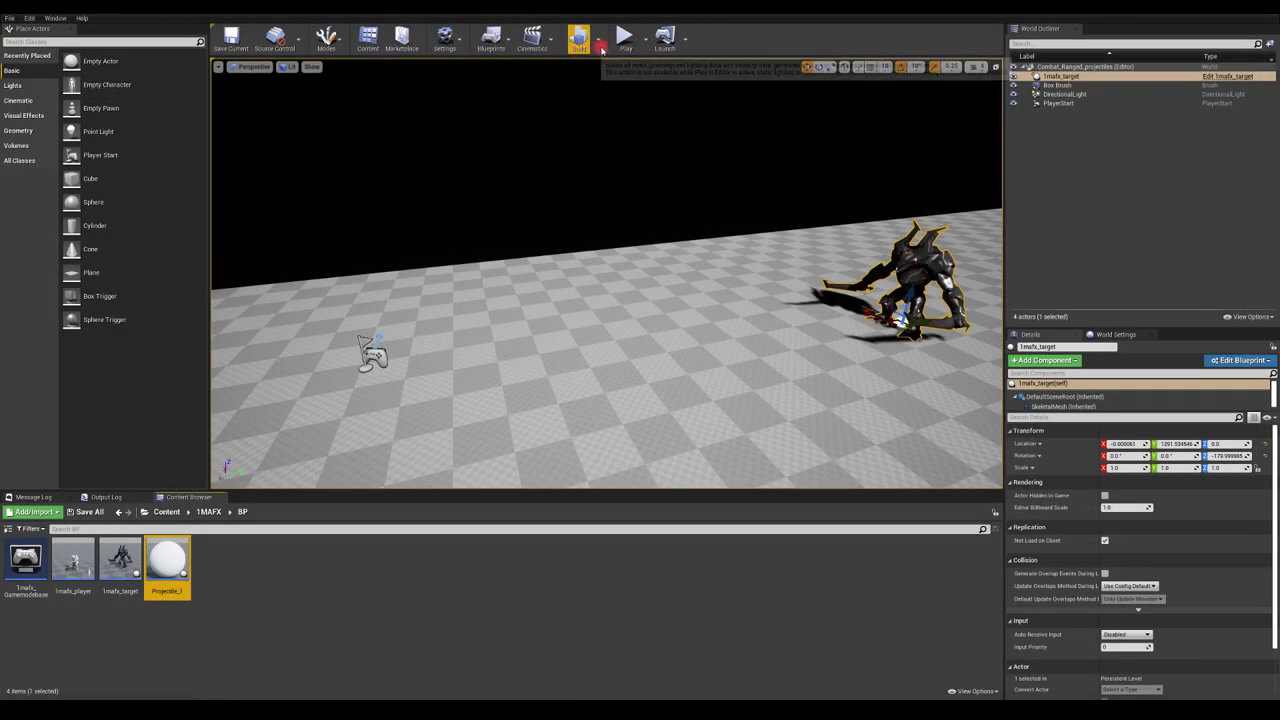
pyautogui.click(623, 37)
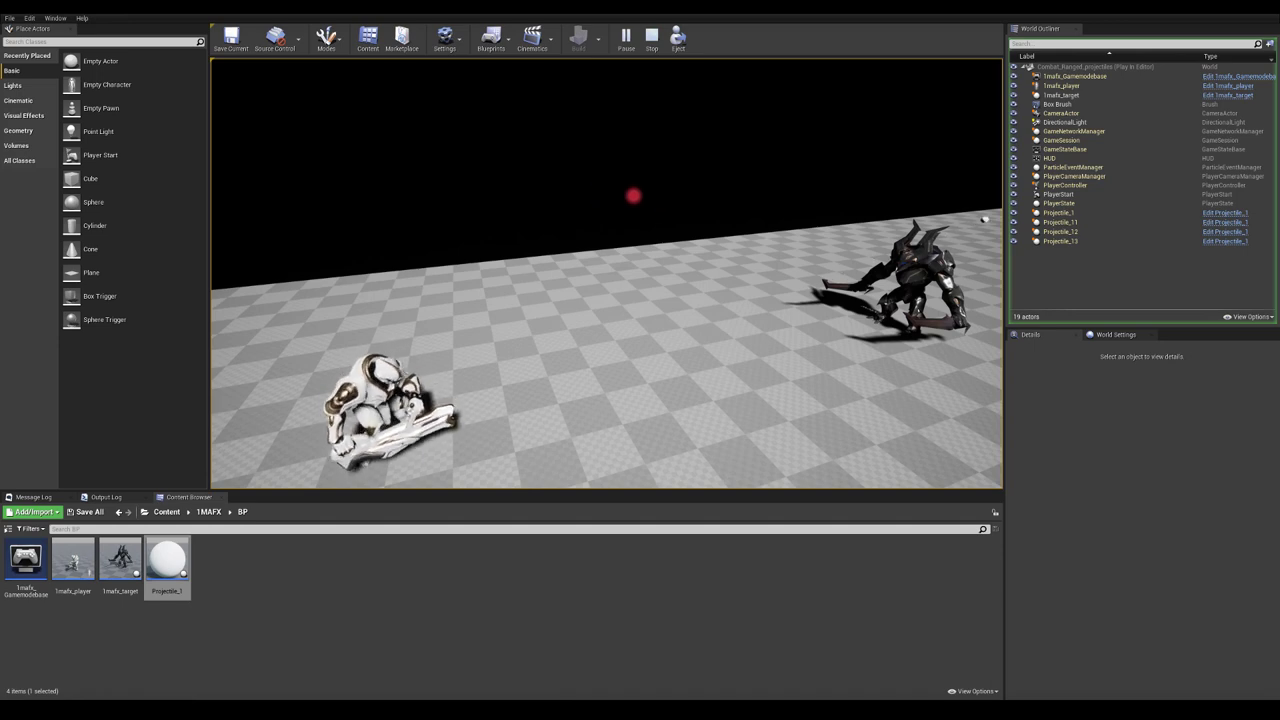
pyautogui.press('Escape')
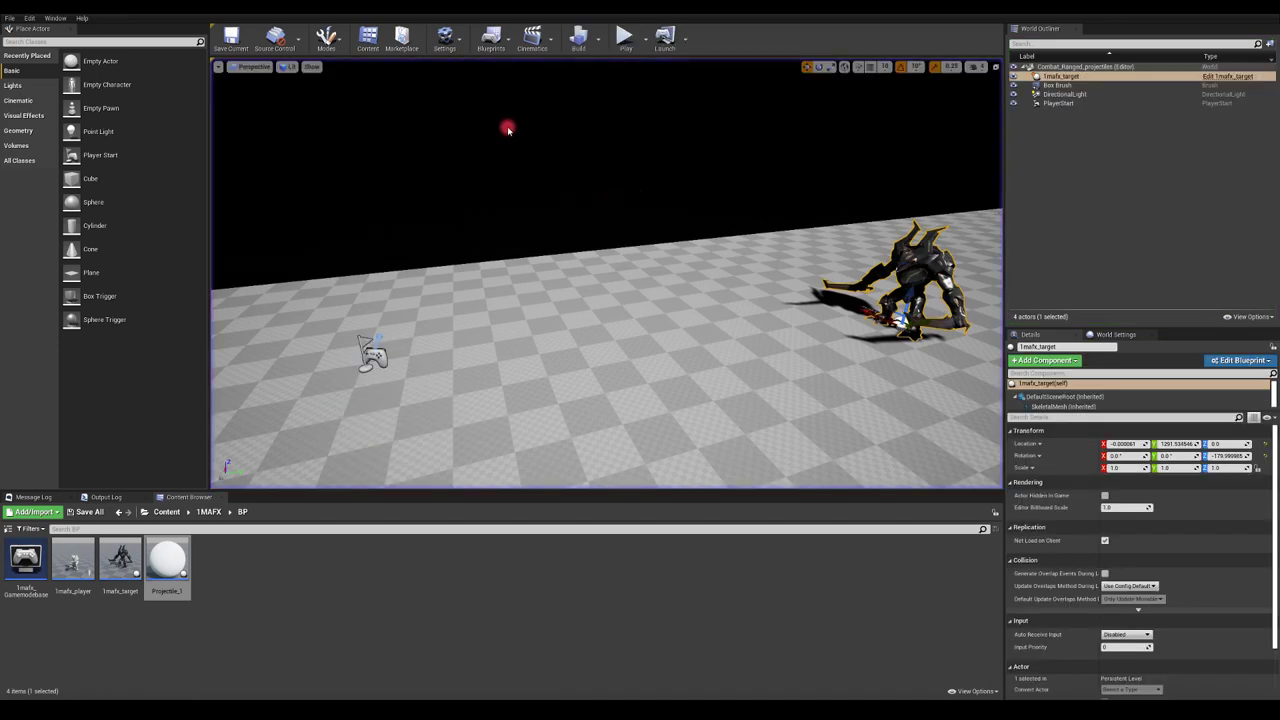
# Open the 1mafx_player blueprint, disconnect Get Socket Transform from the SpawnActor node, and split its Return Value into location, rotation and scale pins.
pyautogui.doubleClick(73, 558)
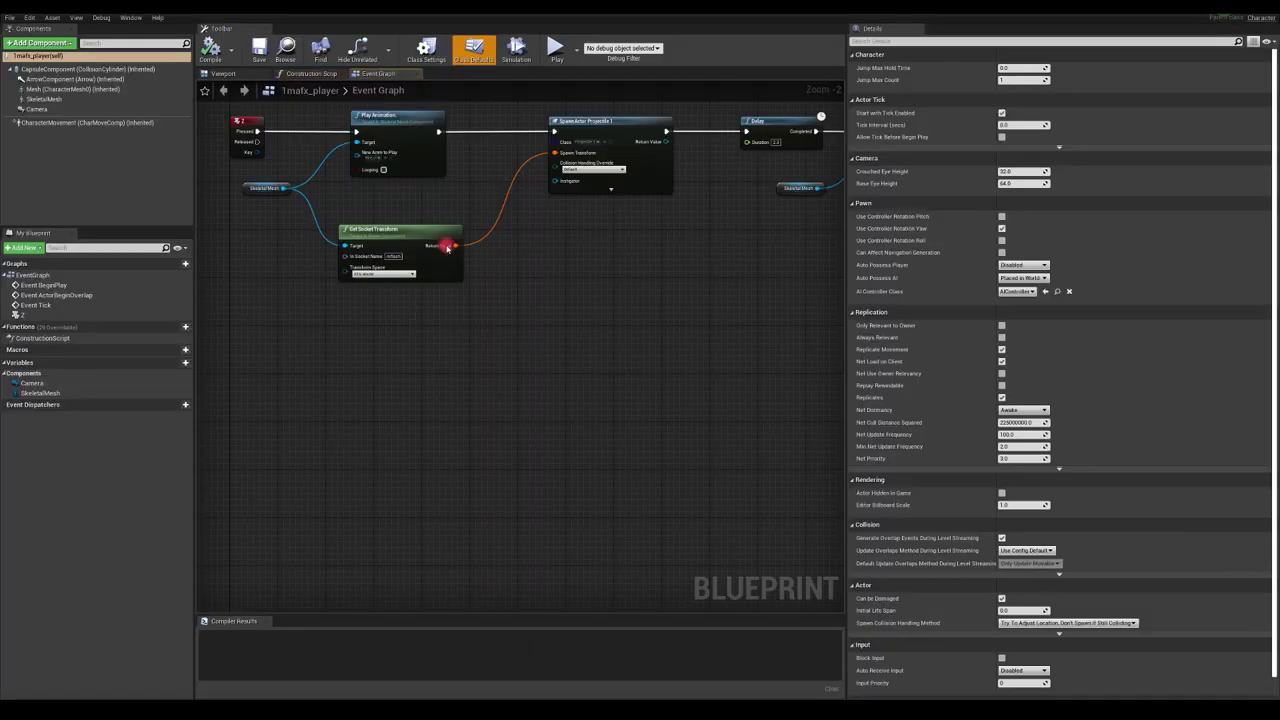
pyautogui.keyDown('alt'); pyautogui.click(451, 248); pyautogui.keyUp('alt')
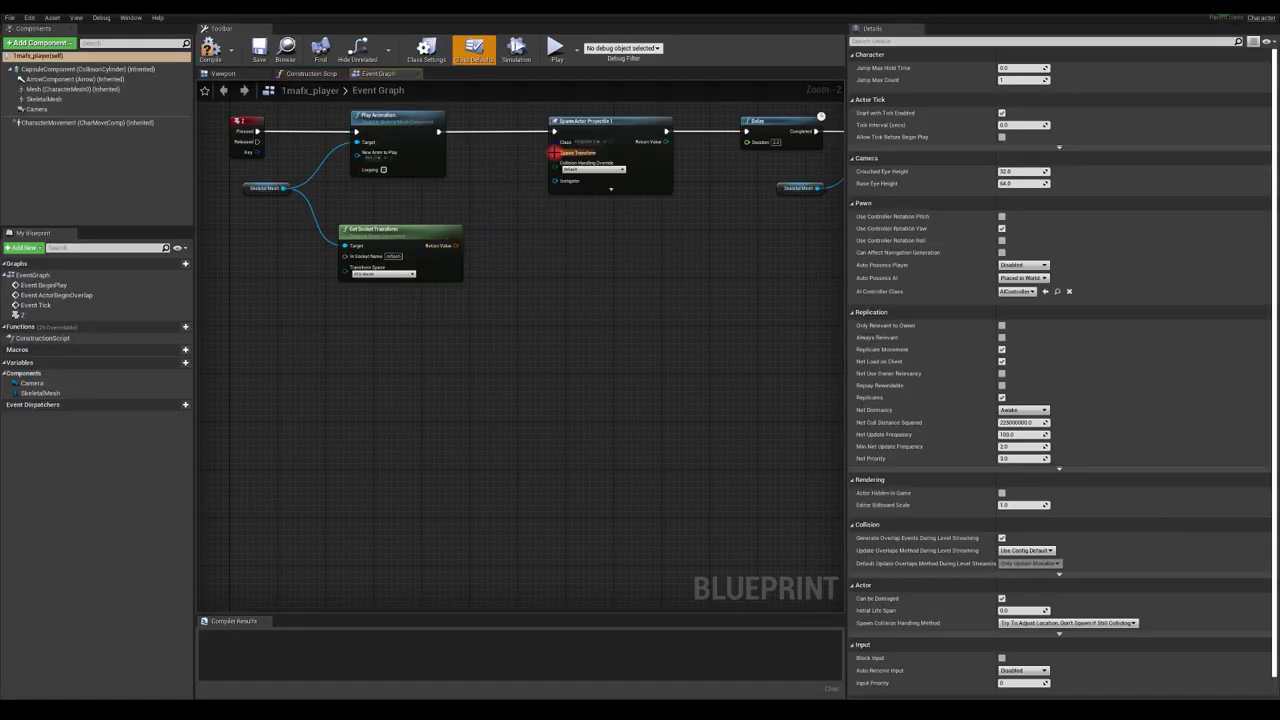
pyautogui.click(531, 184)
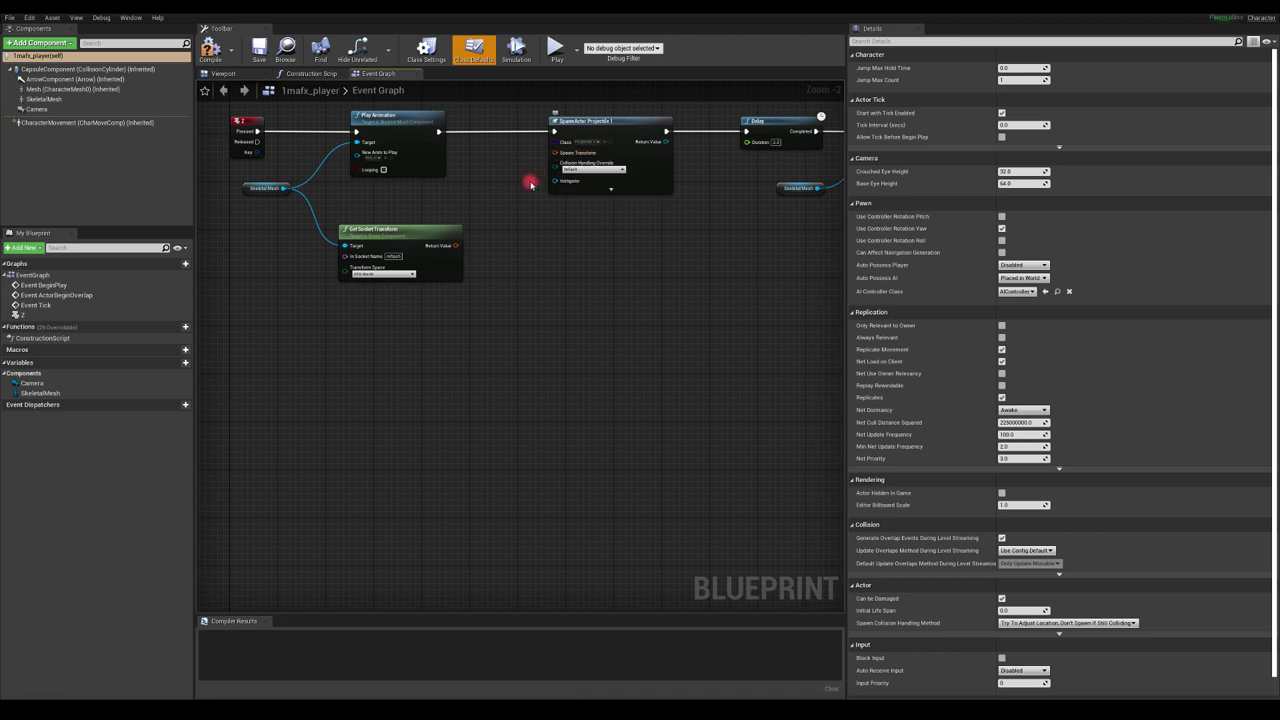
pyautogui.rightClick(449, 245)
pyautogui.click(472, 271)
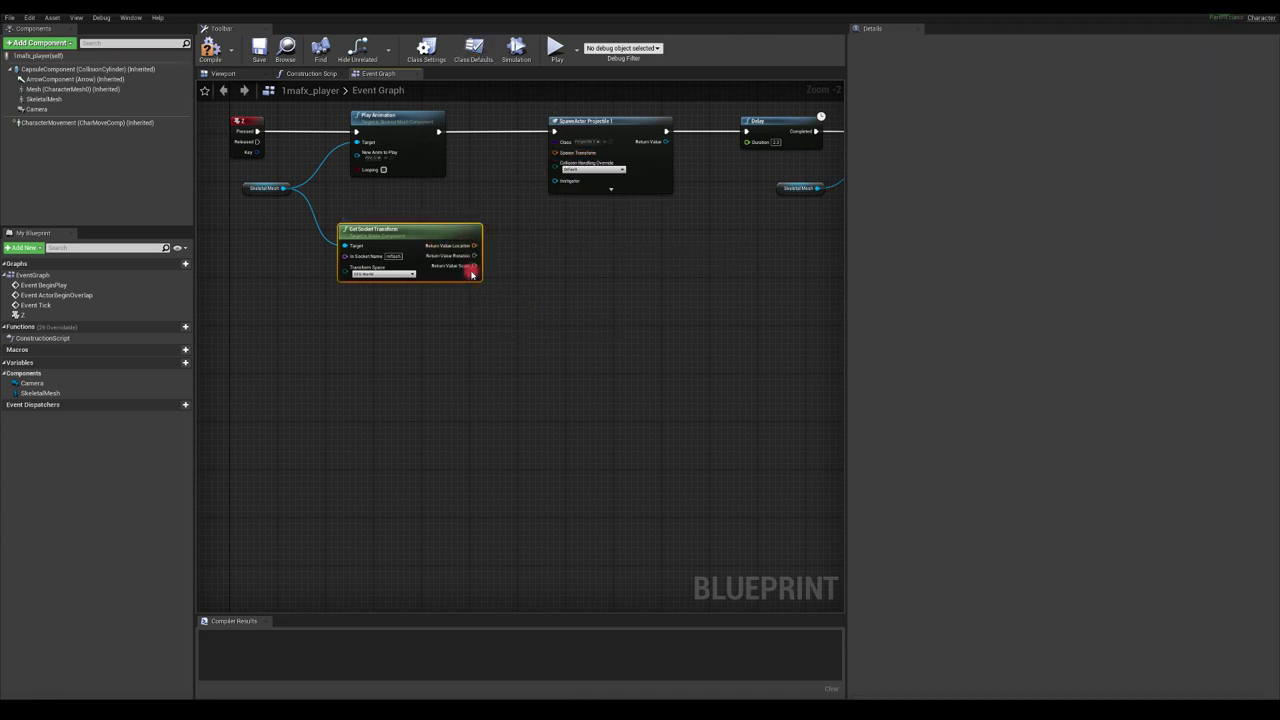
# Split the SpawnActor node's Spawn Transform pin and connect Return Value Location to Spawn Transform Location.
pyautogui.rightClick(565, 157)
pyautogui.click(595, 179)
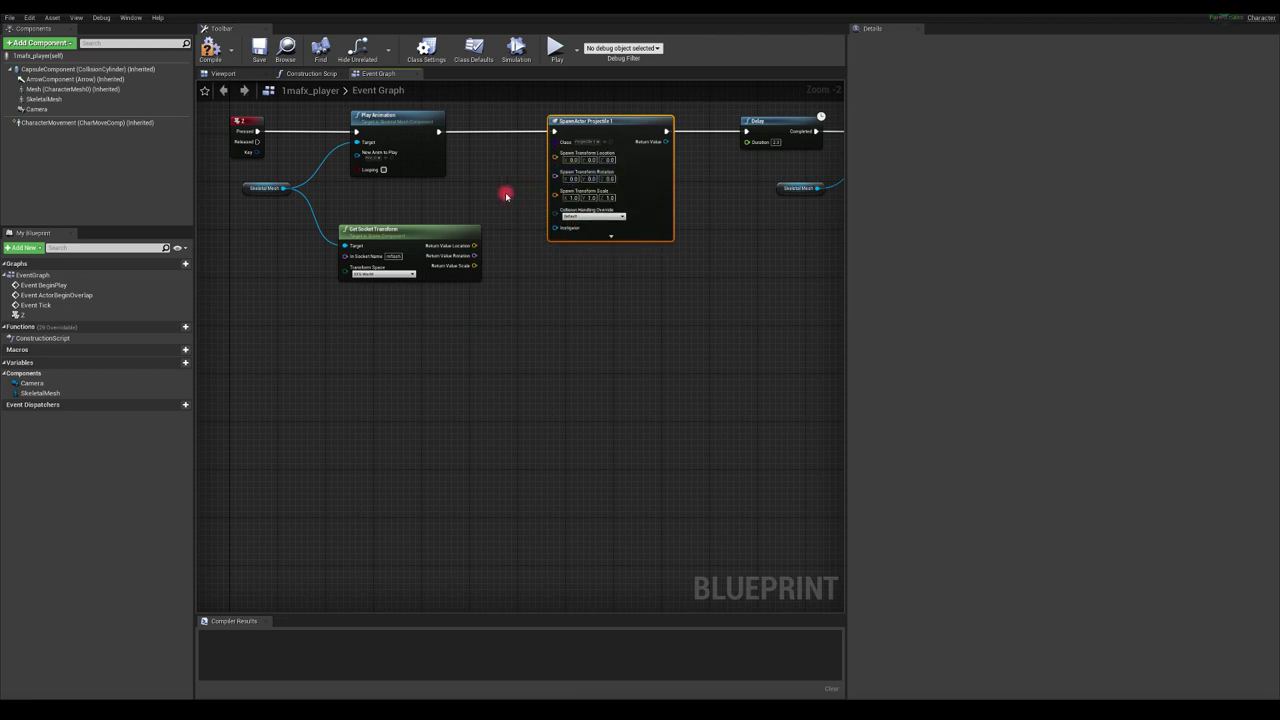
pyautogui.moveTo(431, 236); pyautogui.dragTo(556, 157)
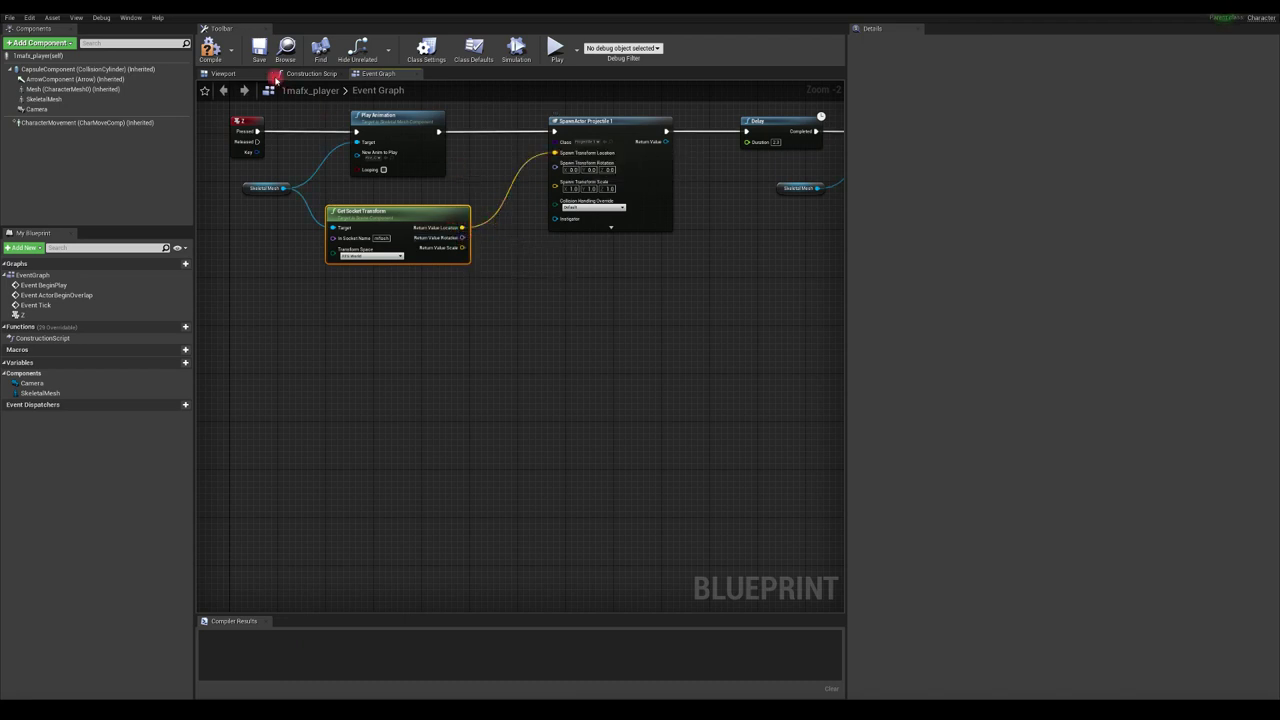
# Compile and close the player blueprint, and play-test the level to check the projectile's flight direction.
pyautogui.click(210, 47)
pyautogui.moveTo(249, 13); pyautogui.dragTo(542, 150)
pyautogui.click(912, 147)
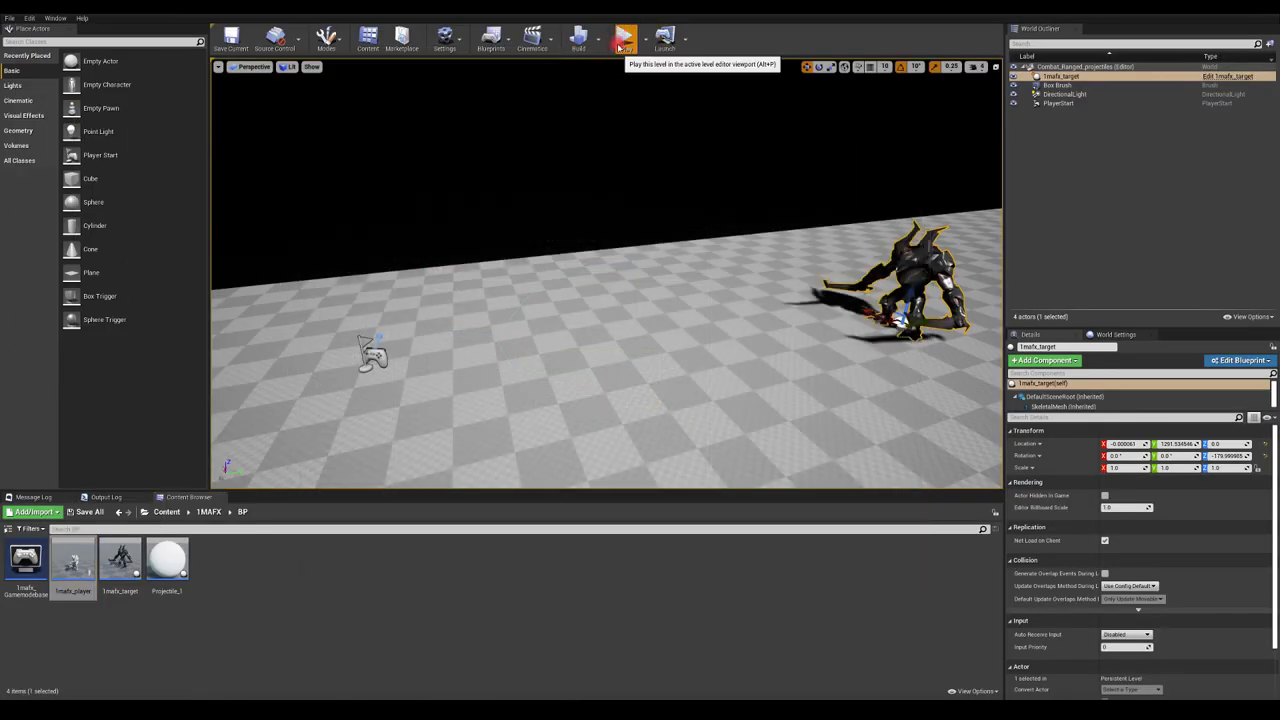
pyautogui.click(624, 38)
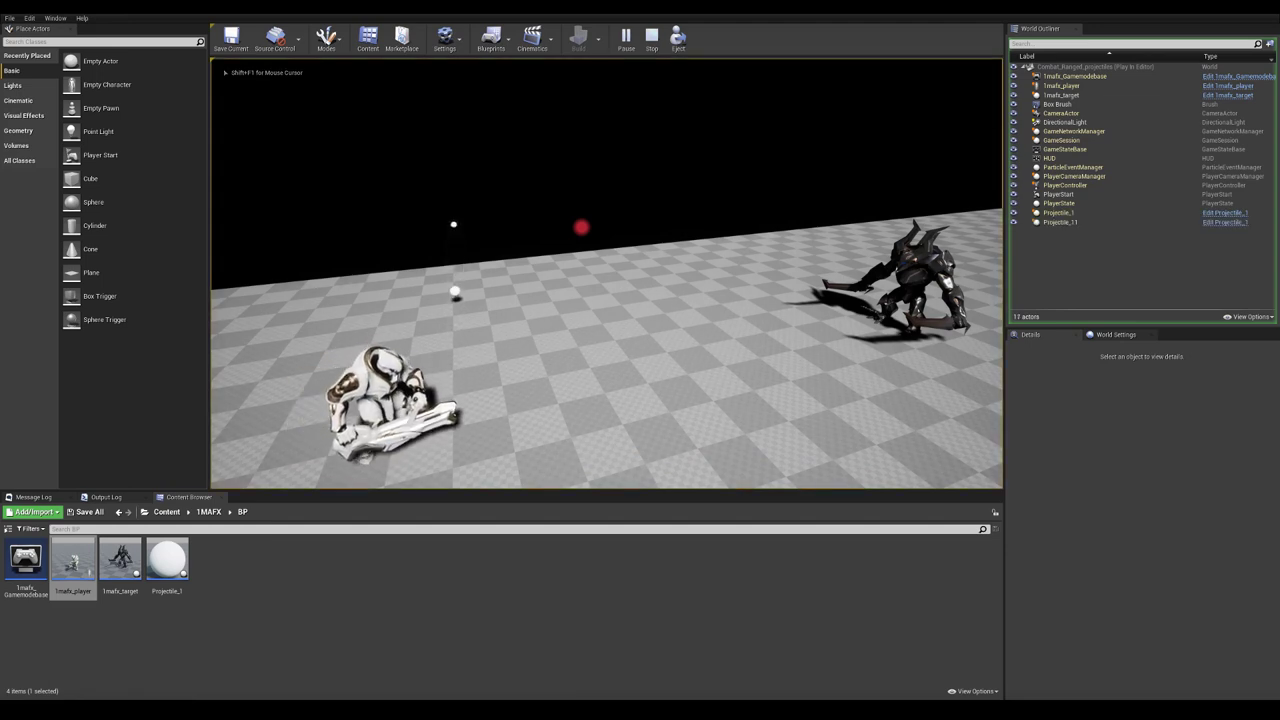
pyautogui.press('Escape')
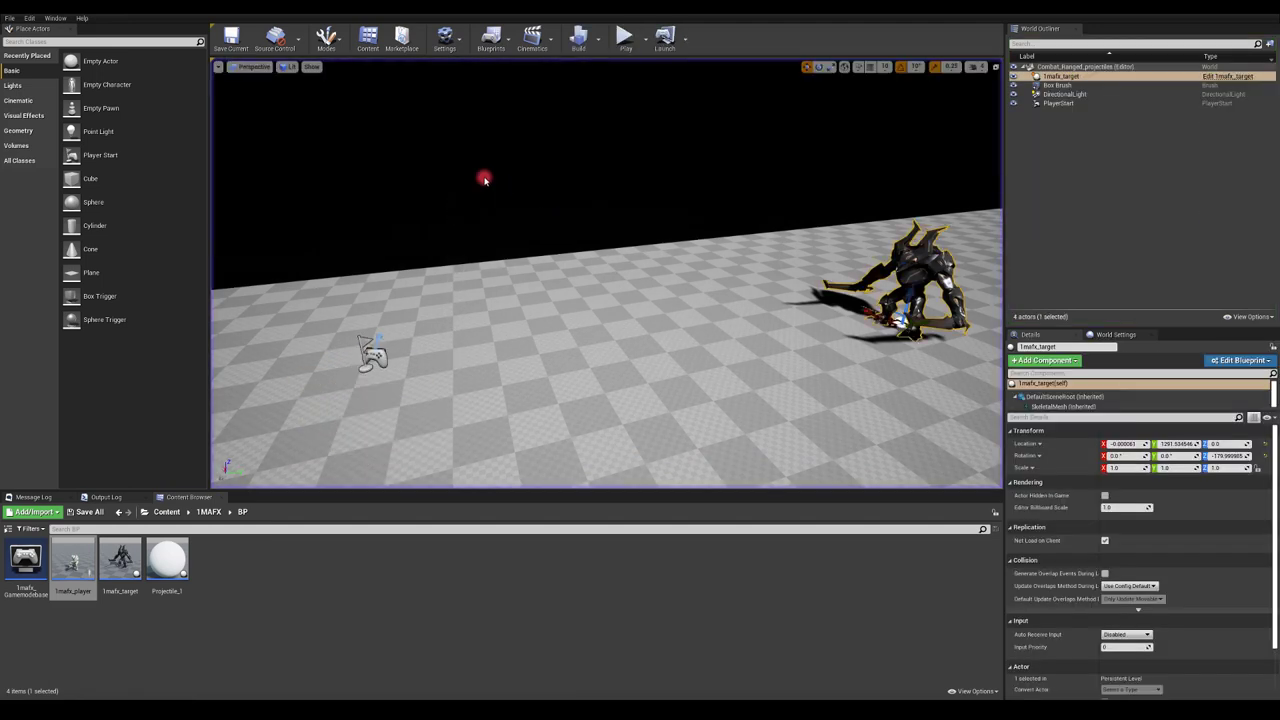
# Reopen the player blueprint, try a Spawn Transform Rotation of 90.0 on Y for the SpawnActor node, and compile.
pyautogui.doubleClick(74, 568)
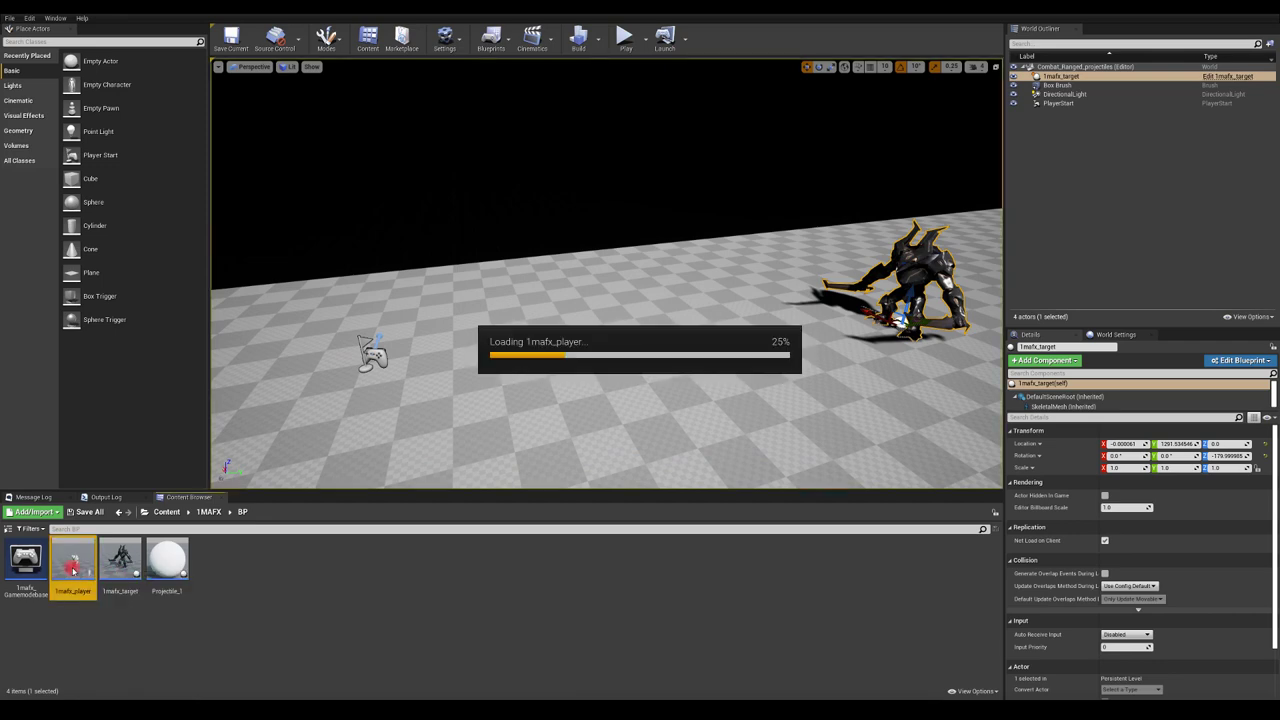
pyautogui.moveTo(577, 355); pyautogui.dragTo(473, 379, button='right')
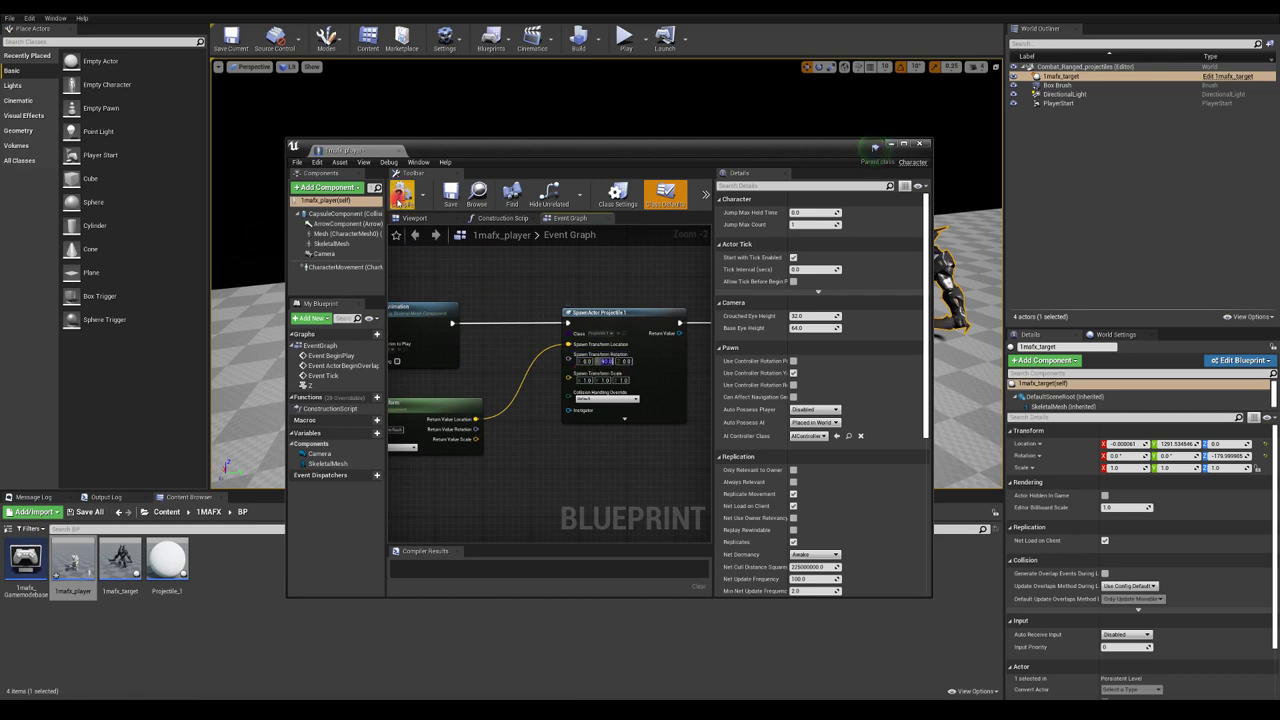
pyautogui.click(401, 195)
# Move the blueprint window clear of the viewport and play-test two shots with the Y rotation.
pyautogui.moveTo(475, 149); pyautogui.dragTo(775, 196)
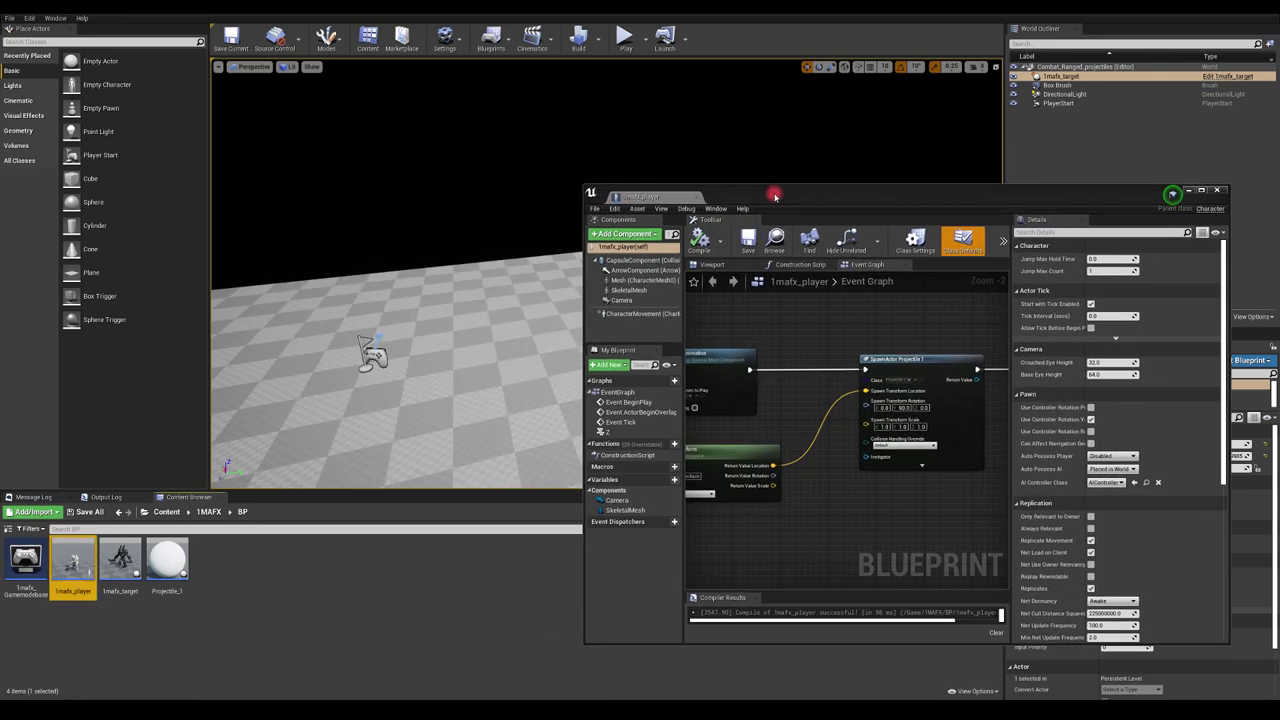
pyautogui.moveTo(660, 196); pyautogui.dragTo(1279, 136)
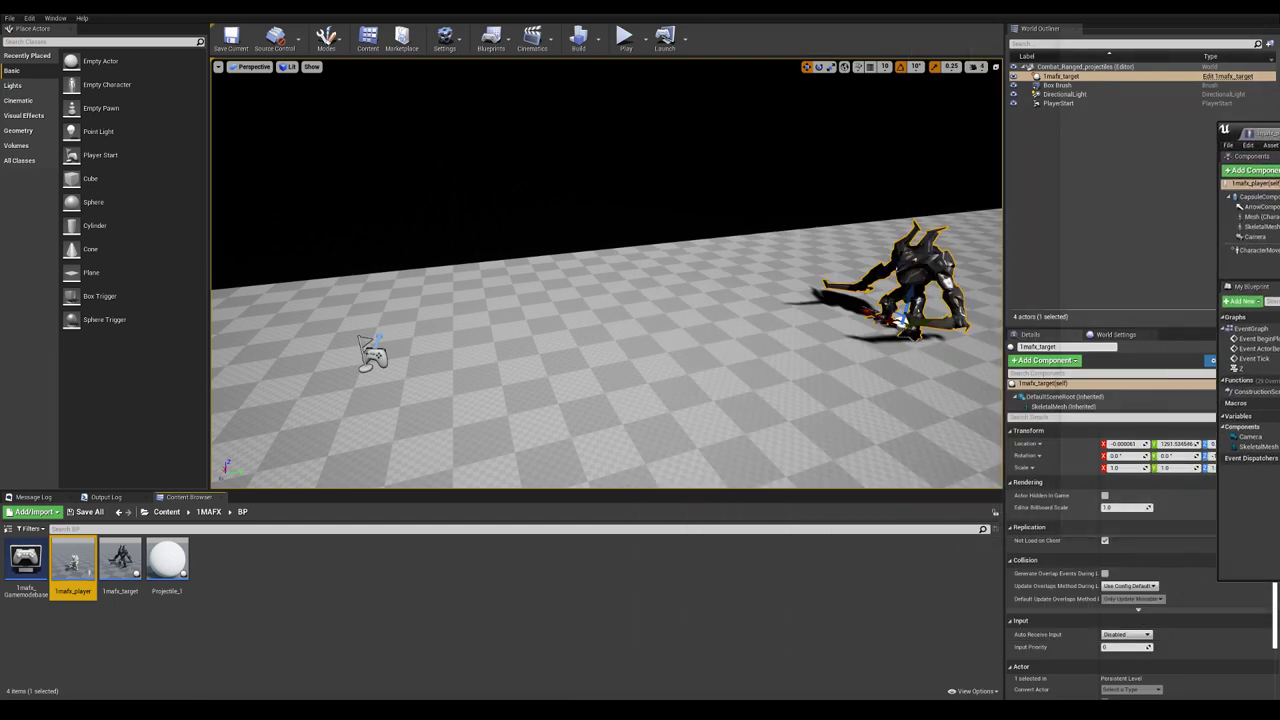
pyautogui.click(624, 38)
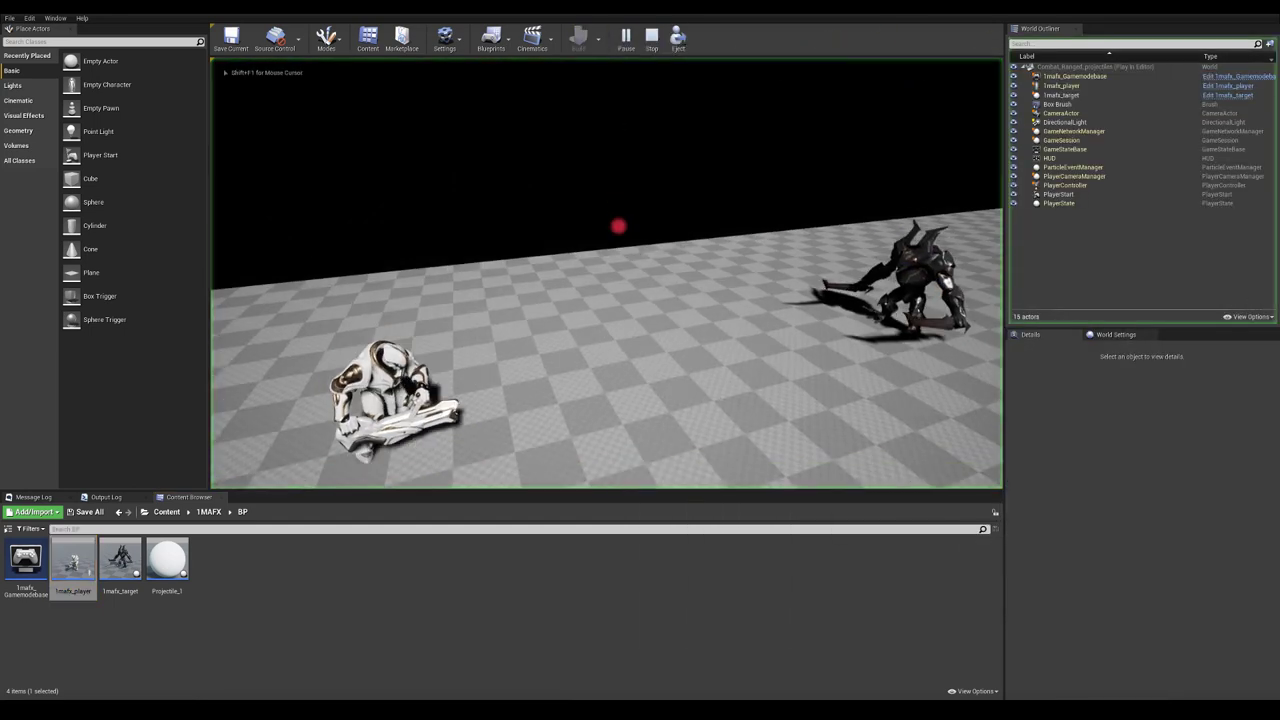
pyautogui.press('1')
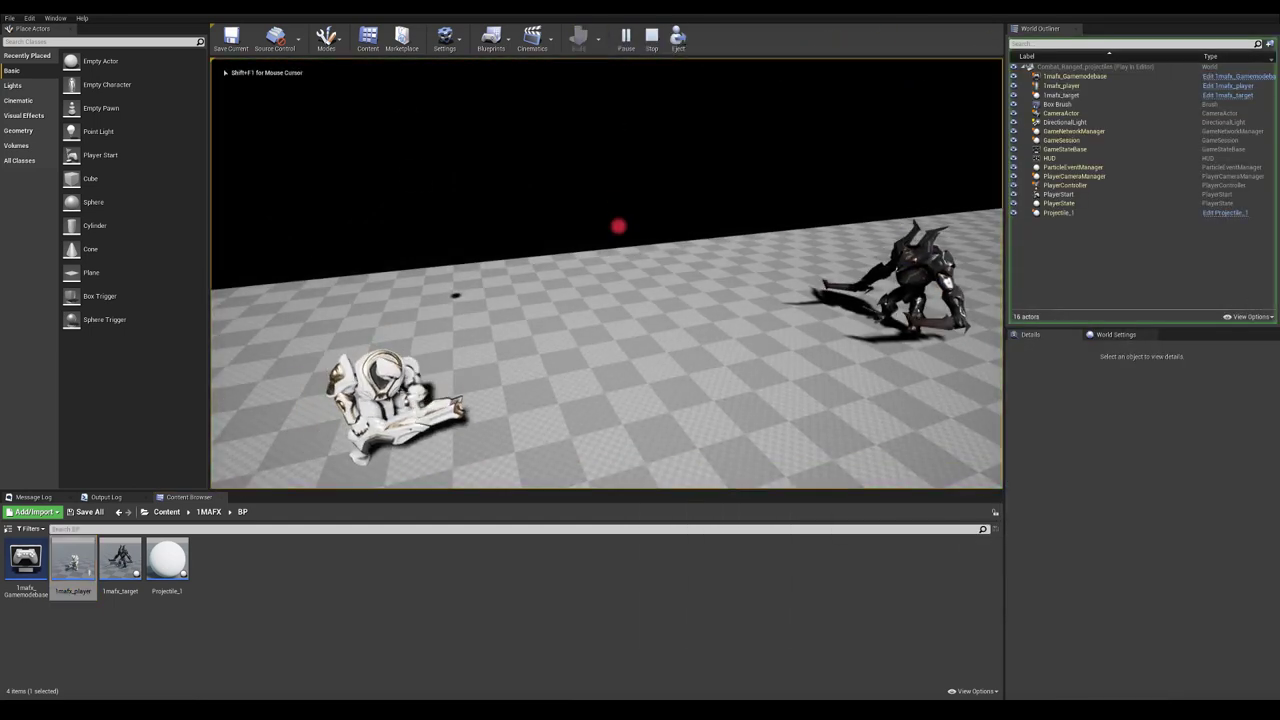
pyautogui.press('1')
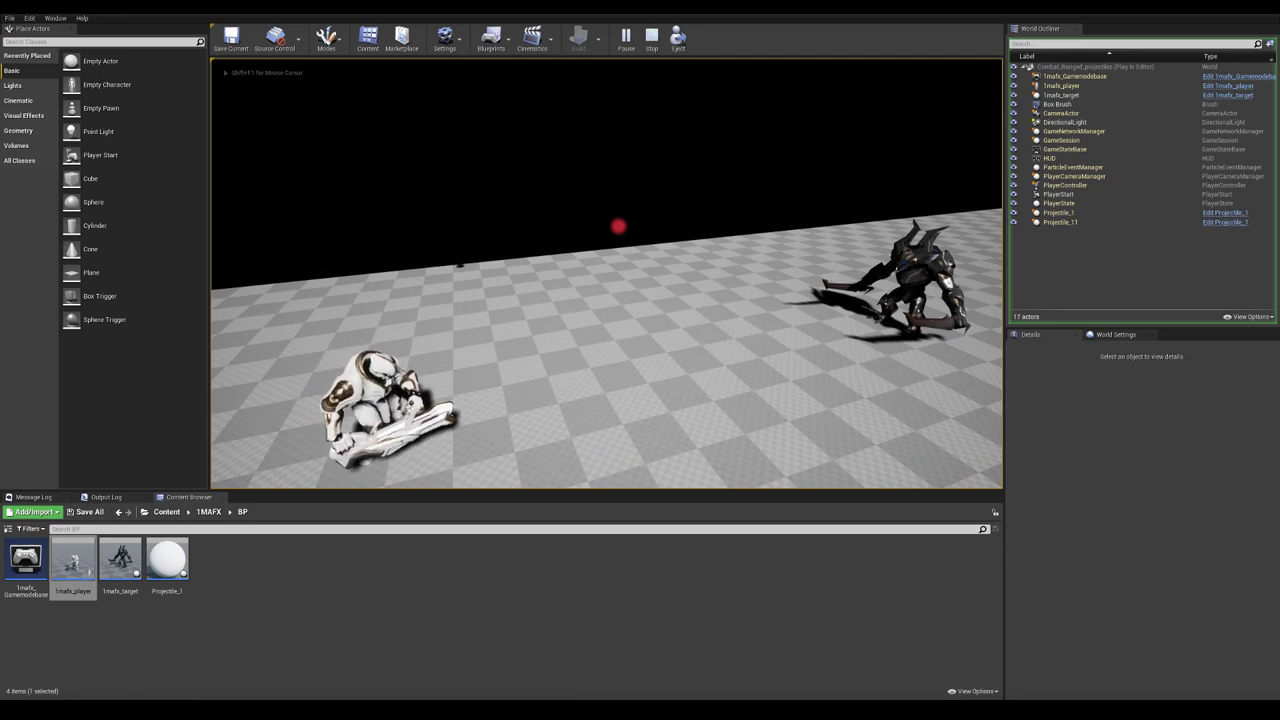
pyautogui.press('Escape')
# Try a Spawn Transform Rotation of 90.0 on X with Y at 0.0, and play-test the projectile's direction.
pyautogui.moveTo(1279, 94); pyautogui.dragTo(506, 68)
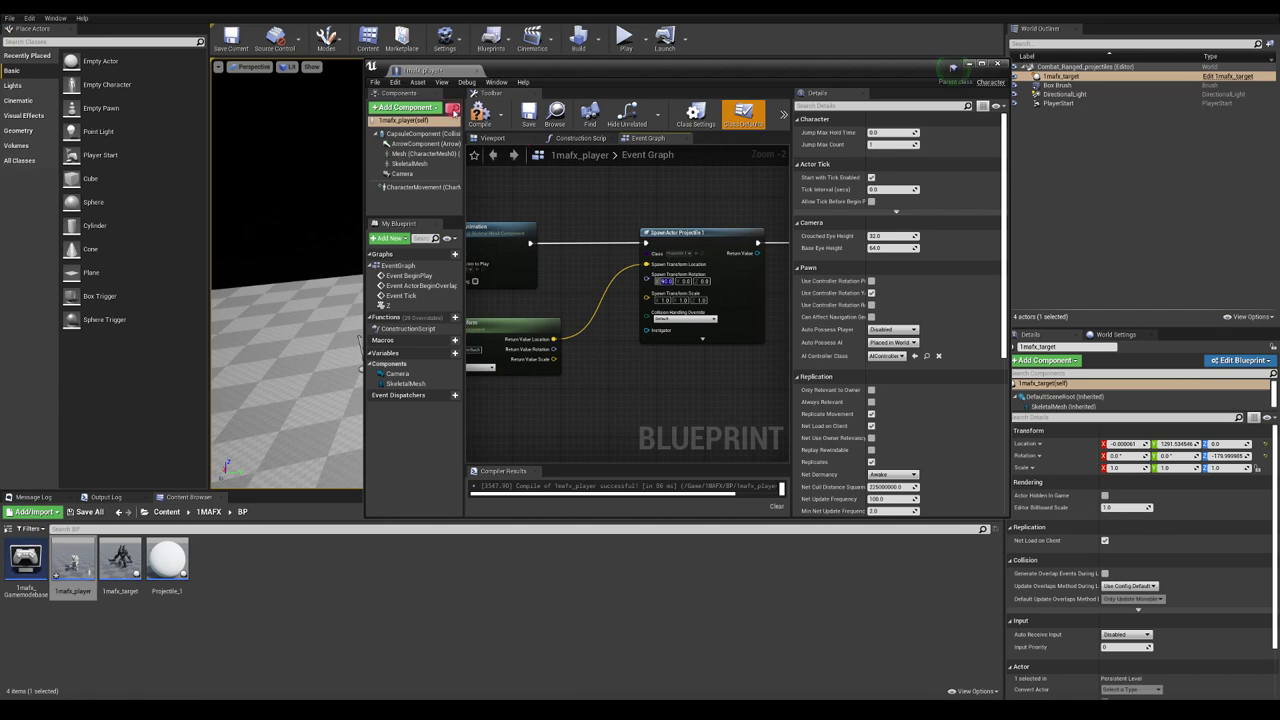
pyautogui.moveTo(594, 85); pyautogui.dragTo(1279, 123)
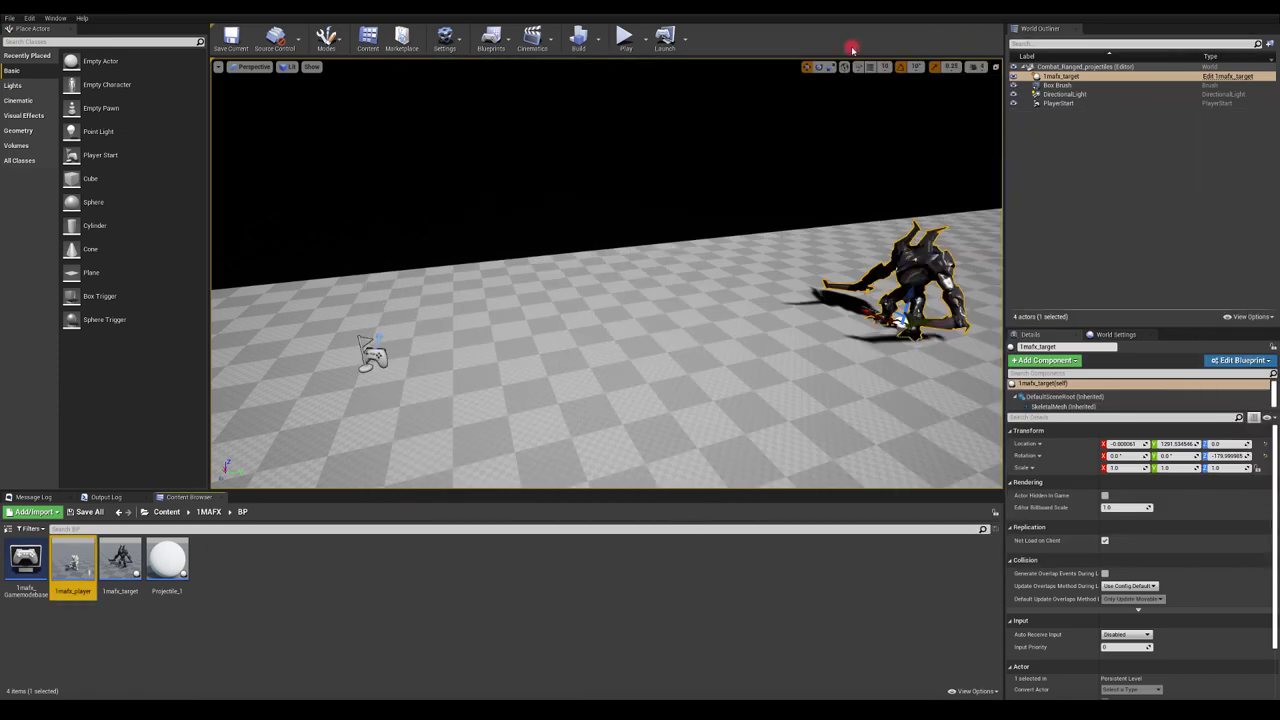
pyautogui.click(624, 38)
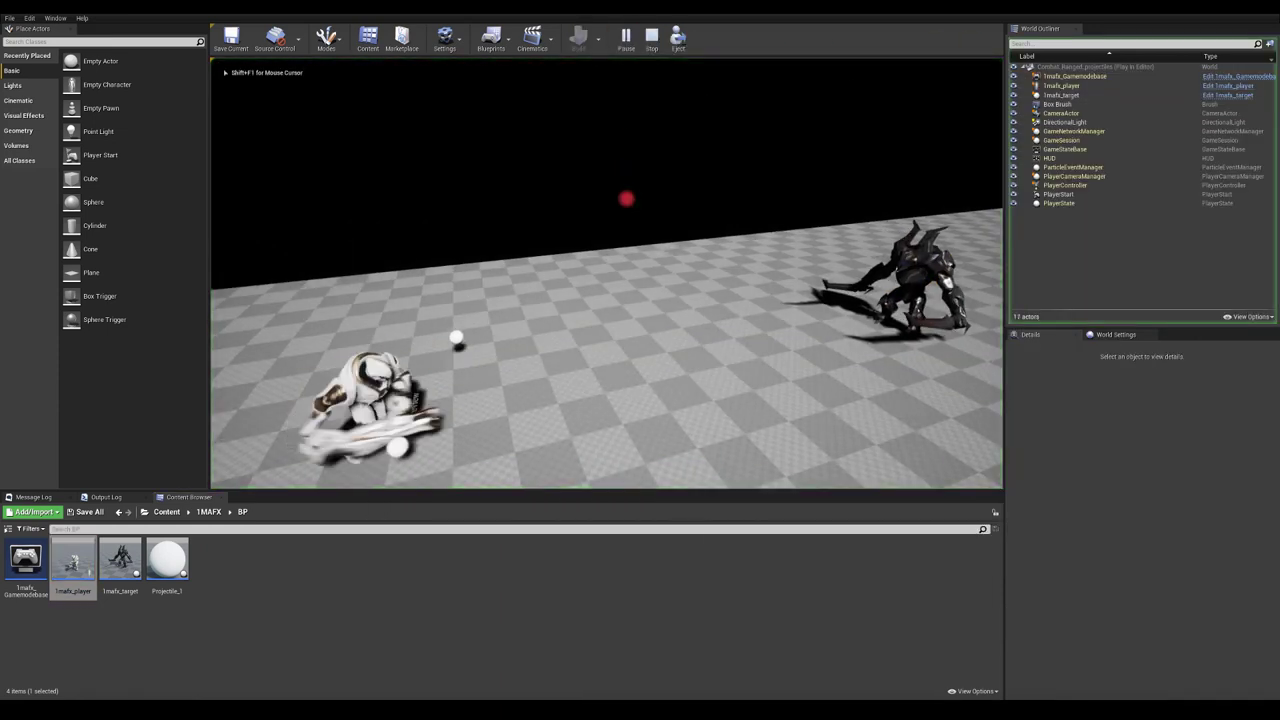
pyautogui.press('Escape')
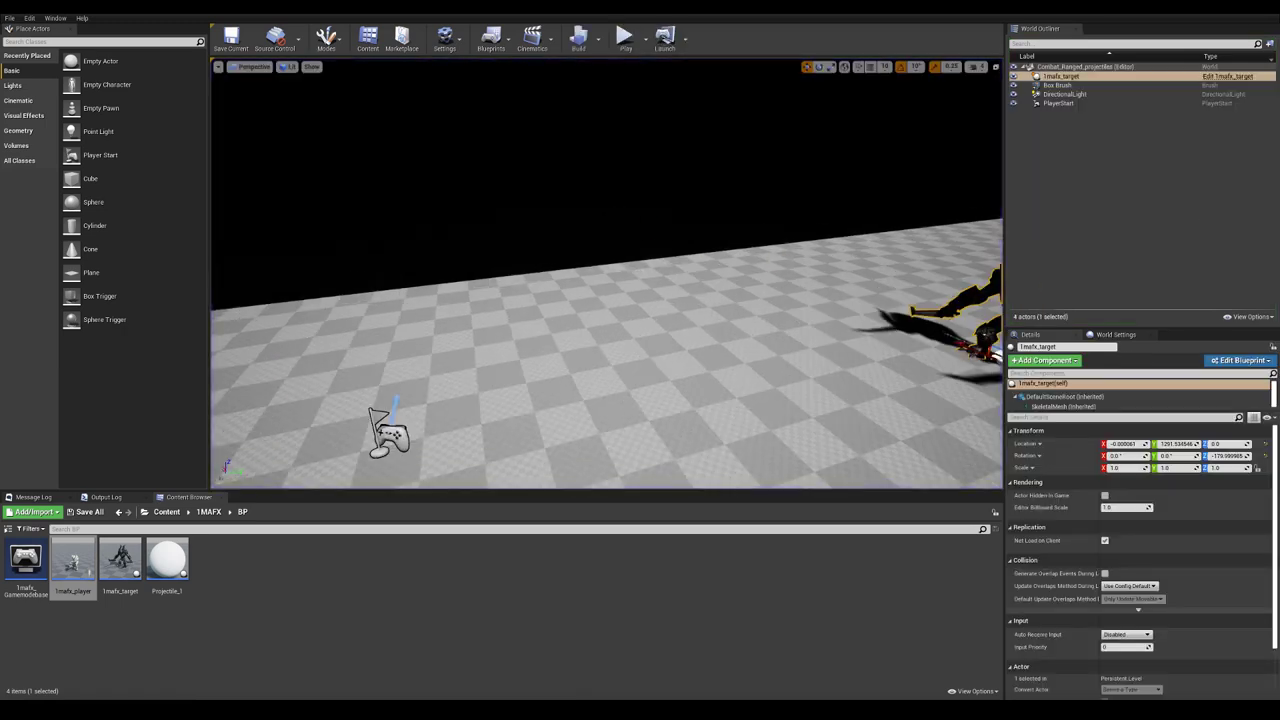
# Set the SpawnActor node's Spawn Transform Rotation to 0.0 on X and 90.0 on Z, then compile and save the player blueprint.
pyautogui.moveTo(1279, 112); pyautogui.dragTo(663, 100)
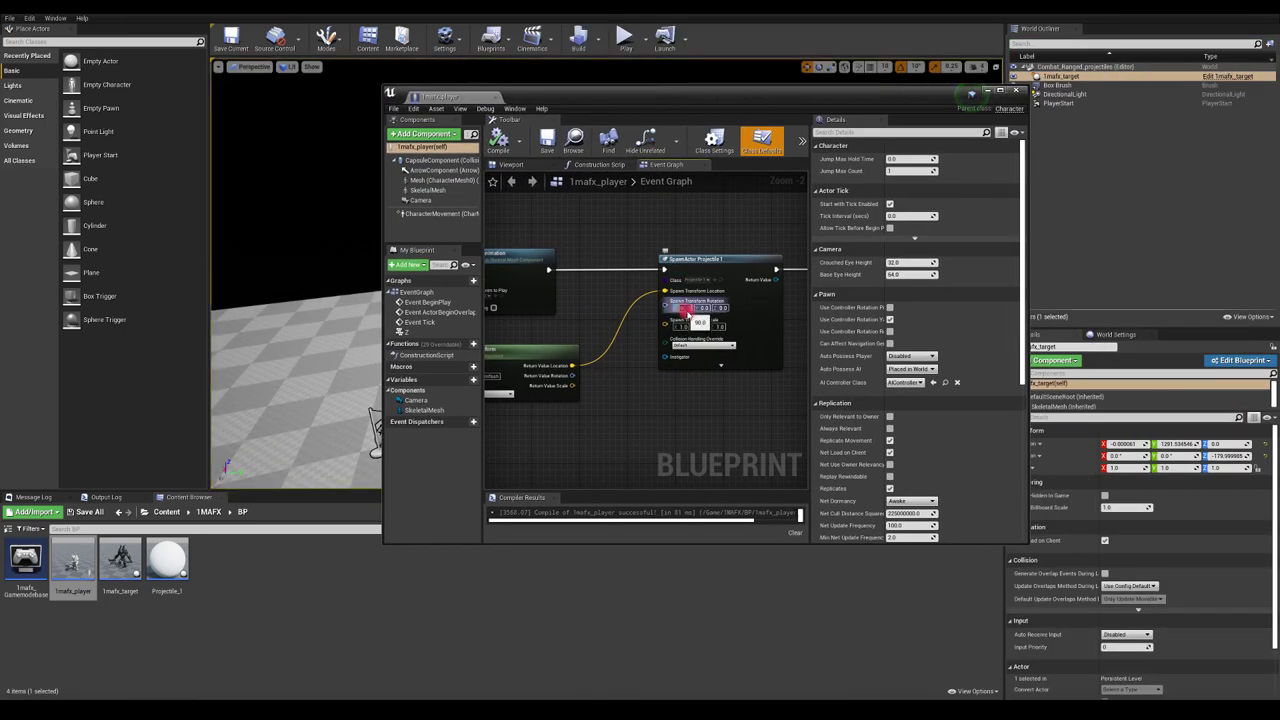
pyautogui.click(496, 145)
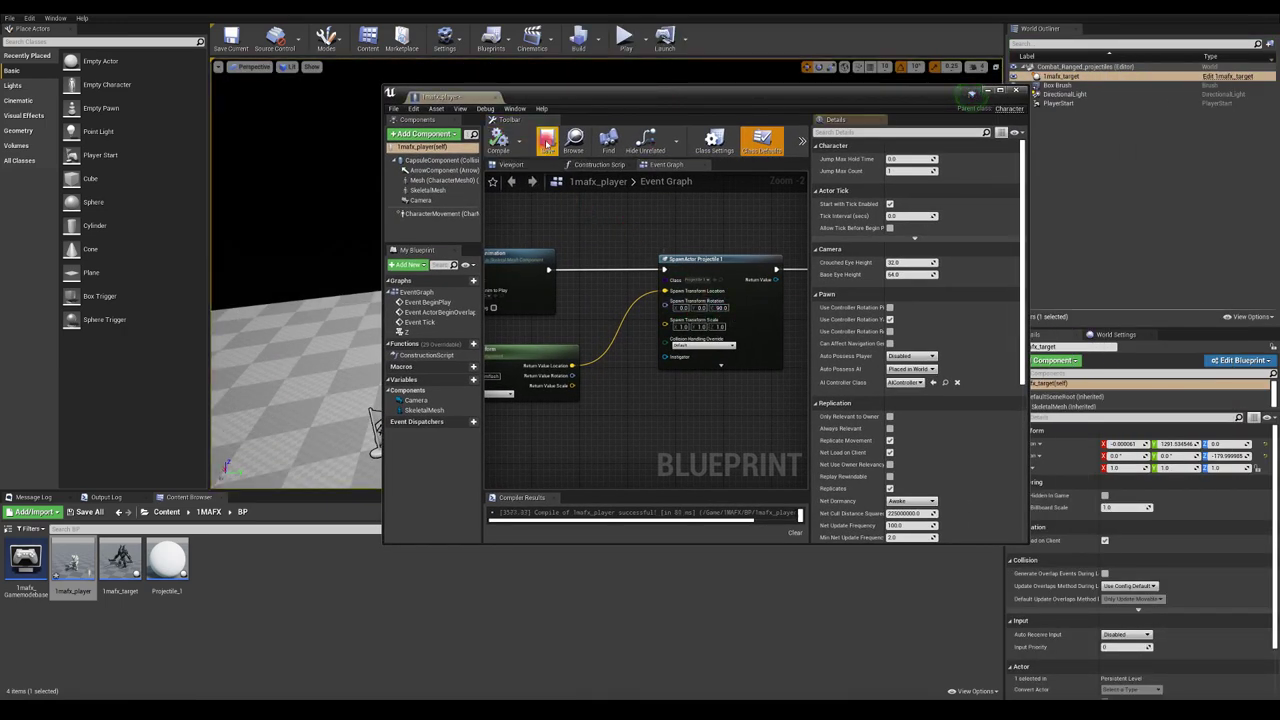
pyautogui.click(547, 141)
# Move the blueprint window aside and play-test whether the projectile flies towards the target with the Z rotation.
pyautogui.moveTo(560, 95); pyautogui.dragTo(1279, 100)
pyautogui.click(624, 38)
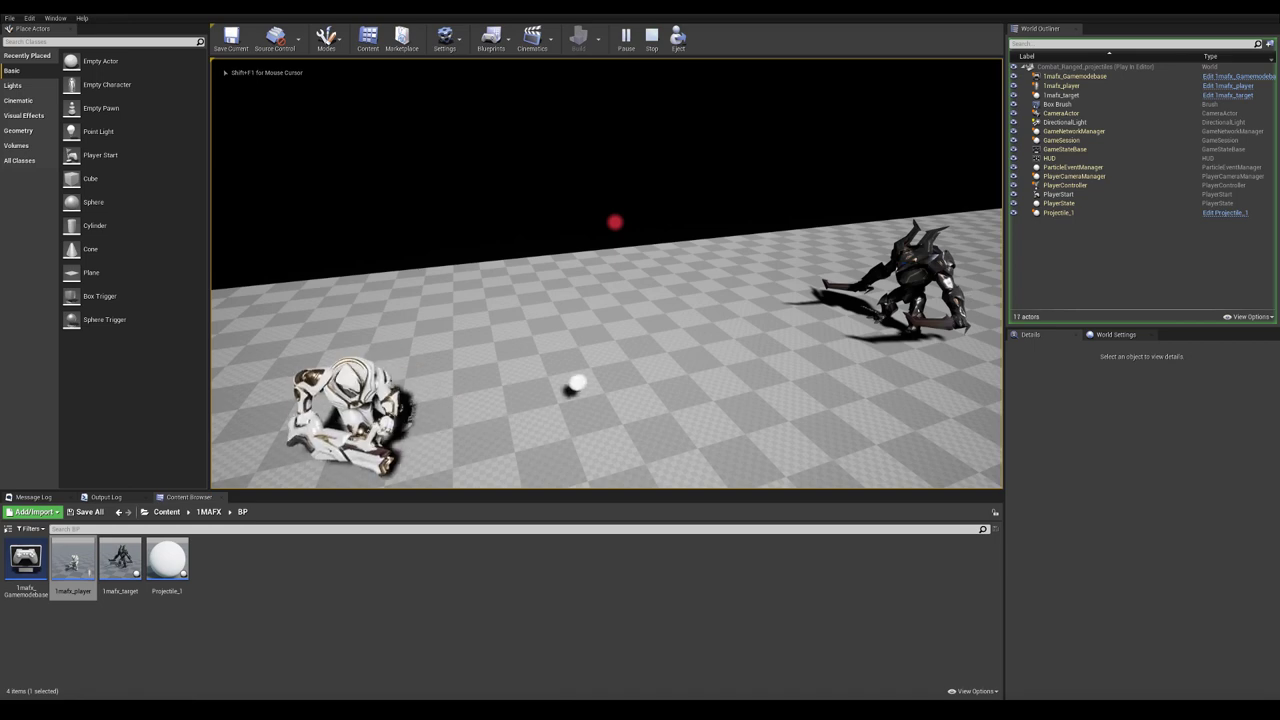
pyautogui.press('Escape')
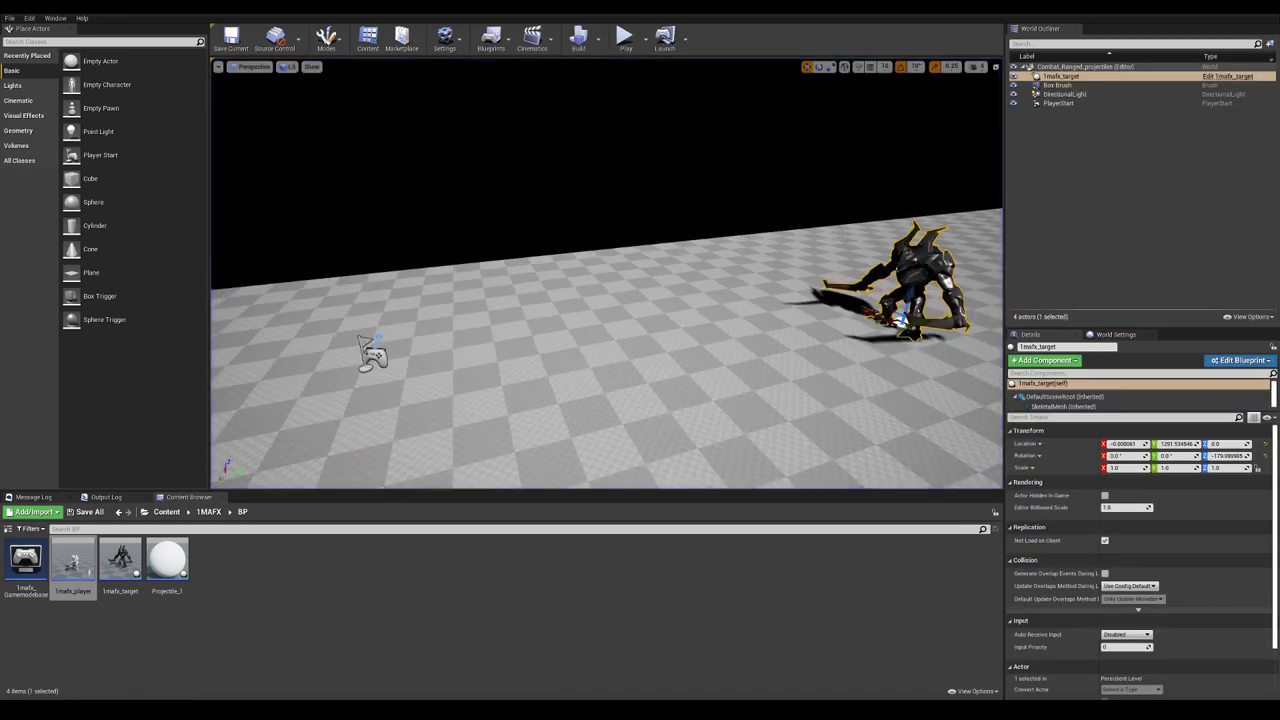
# Bring the player blueprint window back into view and examine the firing node chain in its Event Graph.
pyautogui.moveTo(1279, 50); pyautogui.dragTo(511, 71)
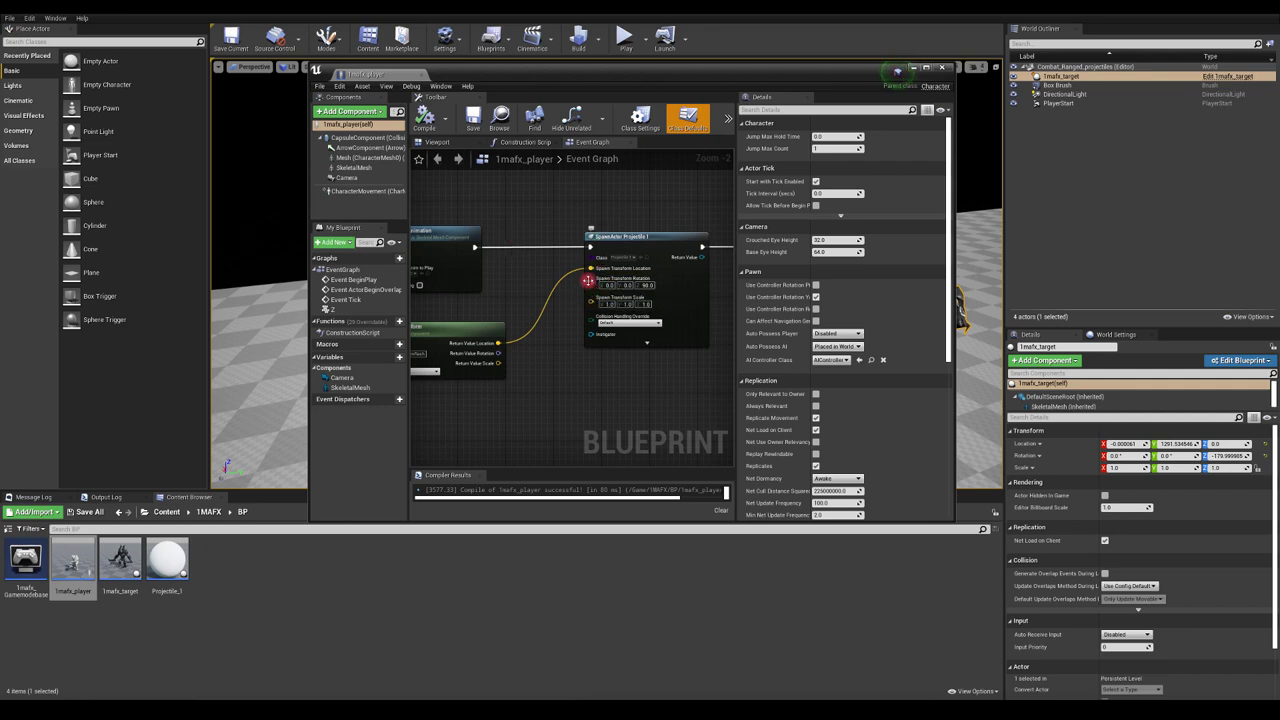
pyautogui.scroll(-1, 592, 180)
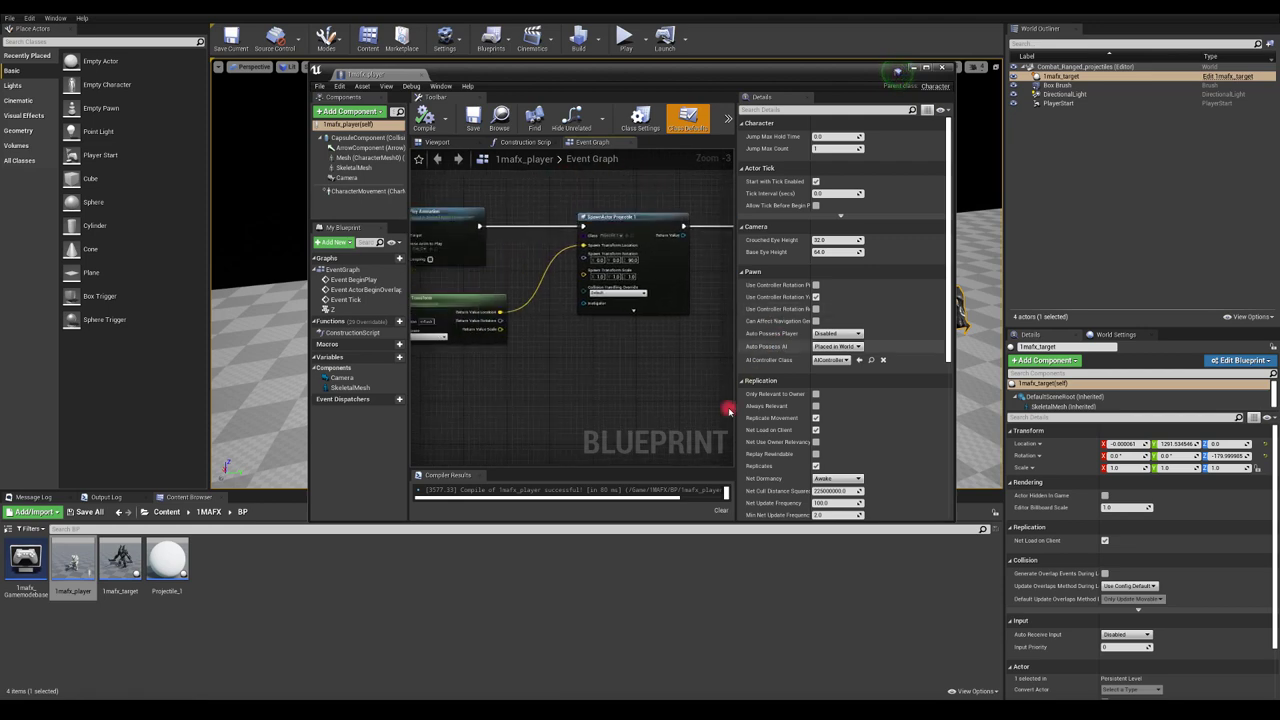
pyautogui.scroll(-5, 823, 371)
pyautogui.scroll(5, 835, 393)
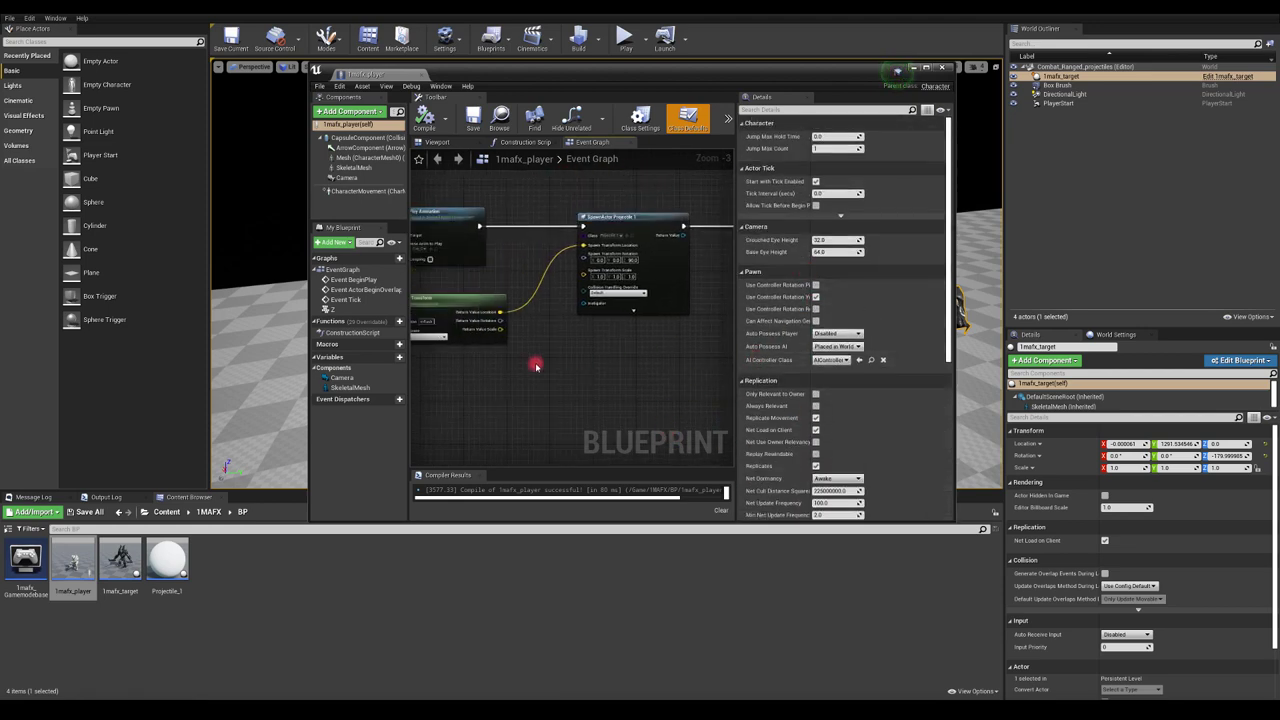
pyautogui.scroll(2, 534, 363)
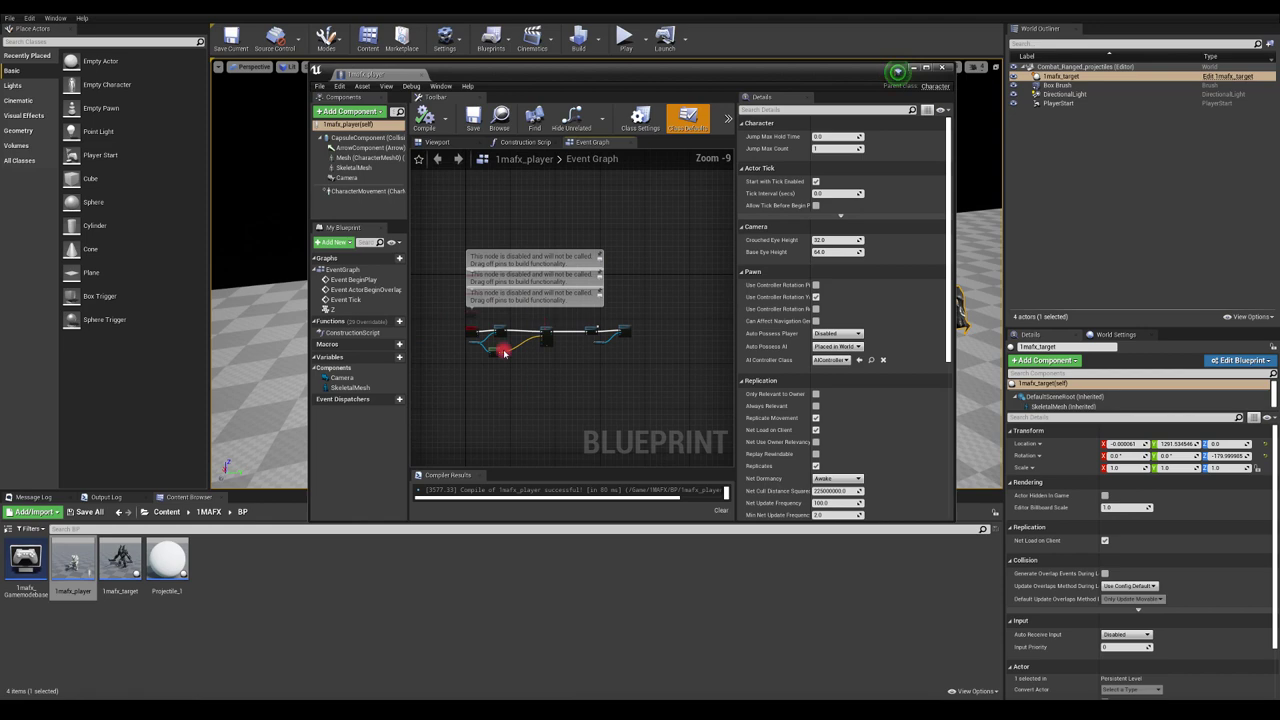
# Open the Projectile_1 blueprint, set its ProjectileMovement component's Velocity X to 1500.0, and compile.
pyautogui.click(380, 190)
pyautogui.doubleClick(166, 568)
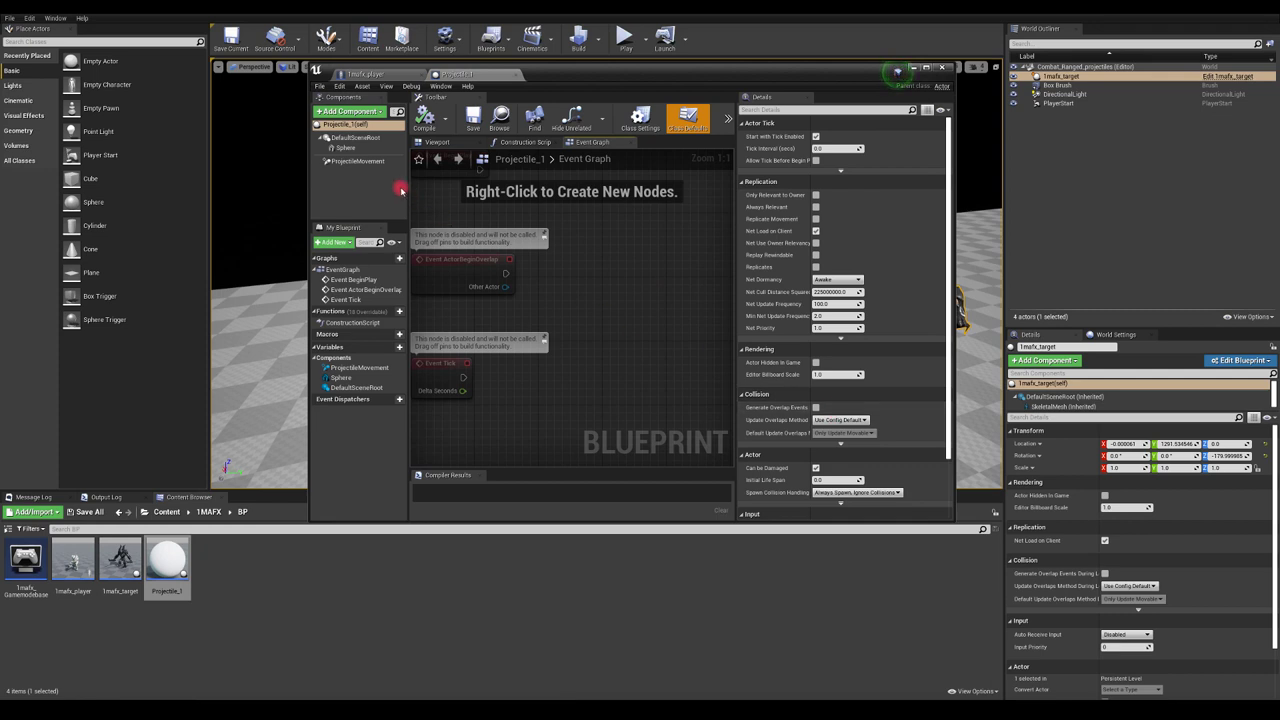
pyautogui.click(357, 161)
pyautogui.scroll(-5, 830, 380)
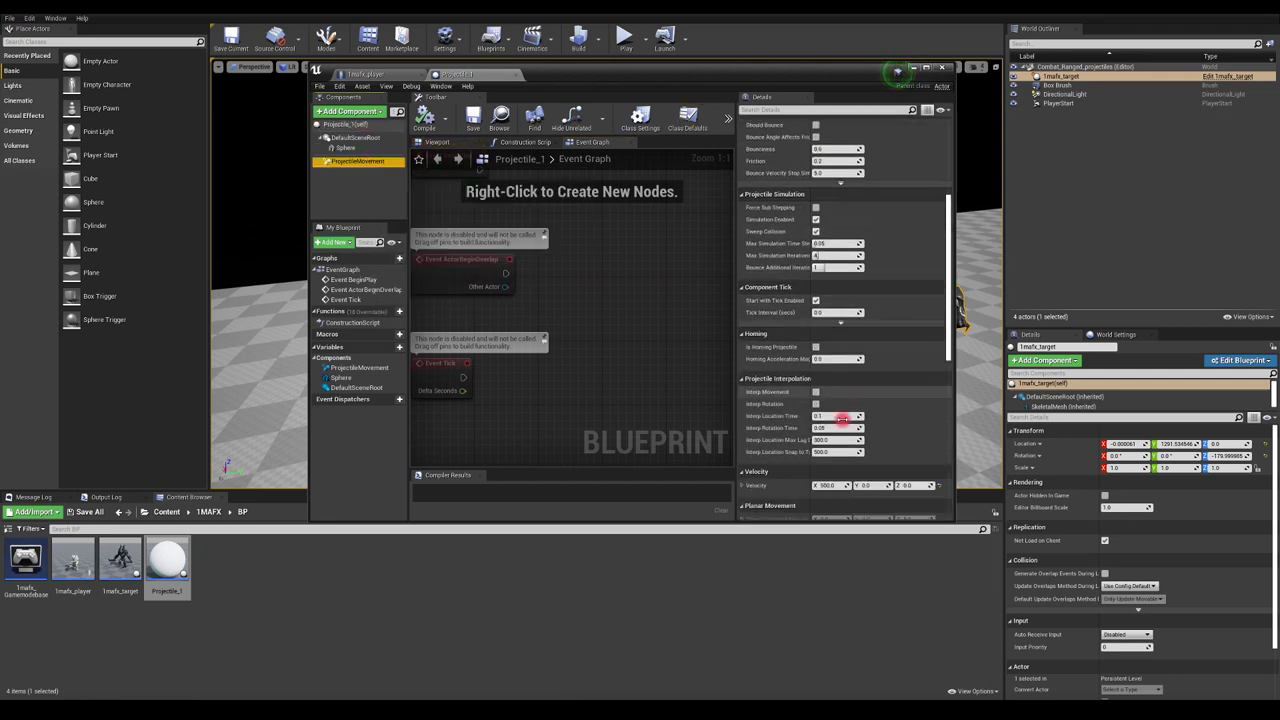
pyautogui.scroll(-2, 843, 420)
pyautogui.click(826, 421)
pyautogui.write('150')
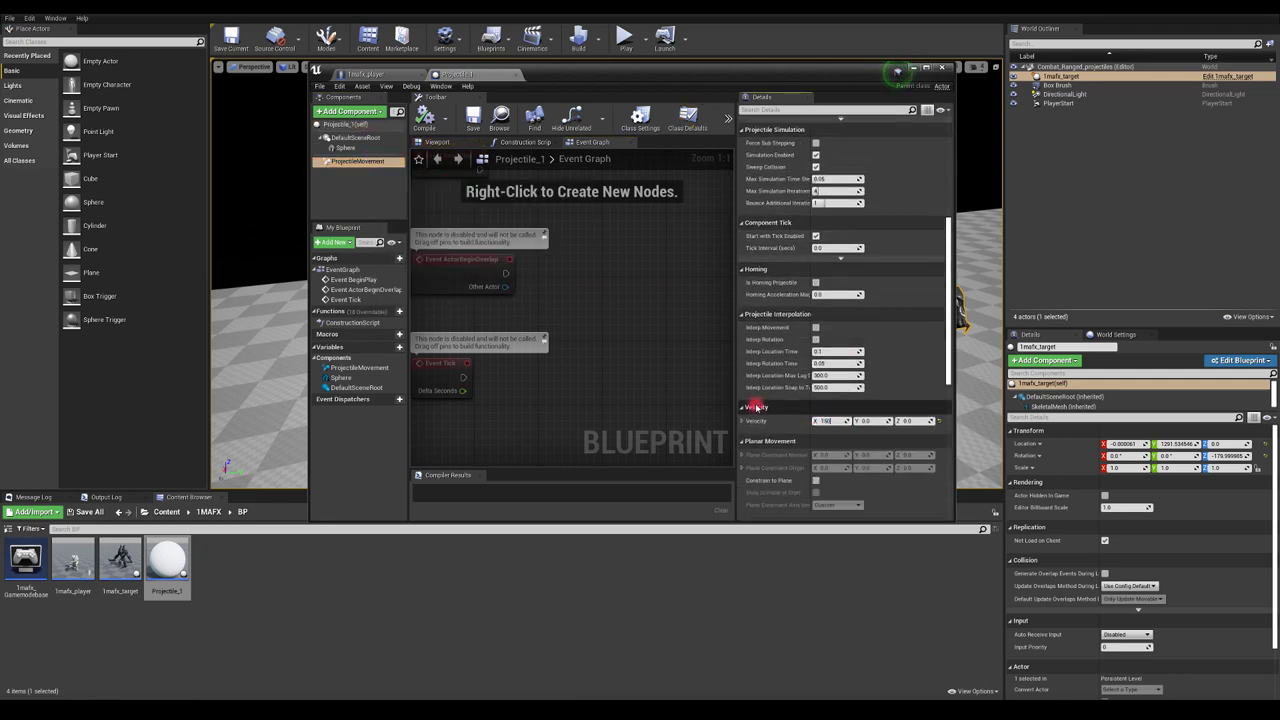
pyautogui.click(615, 336)
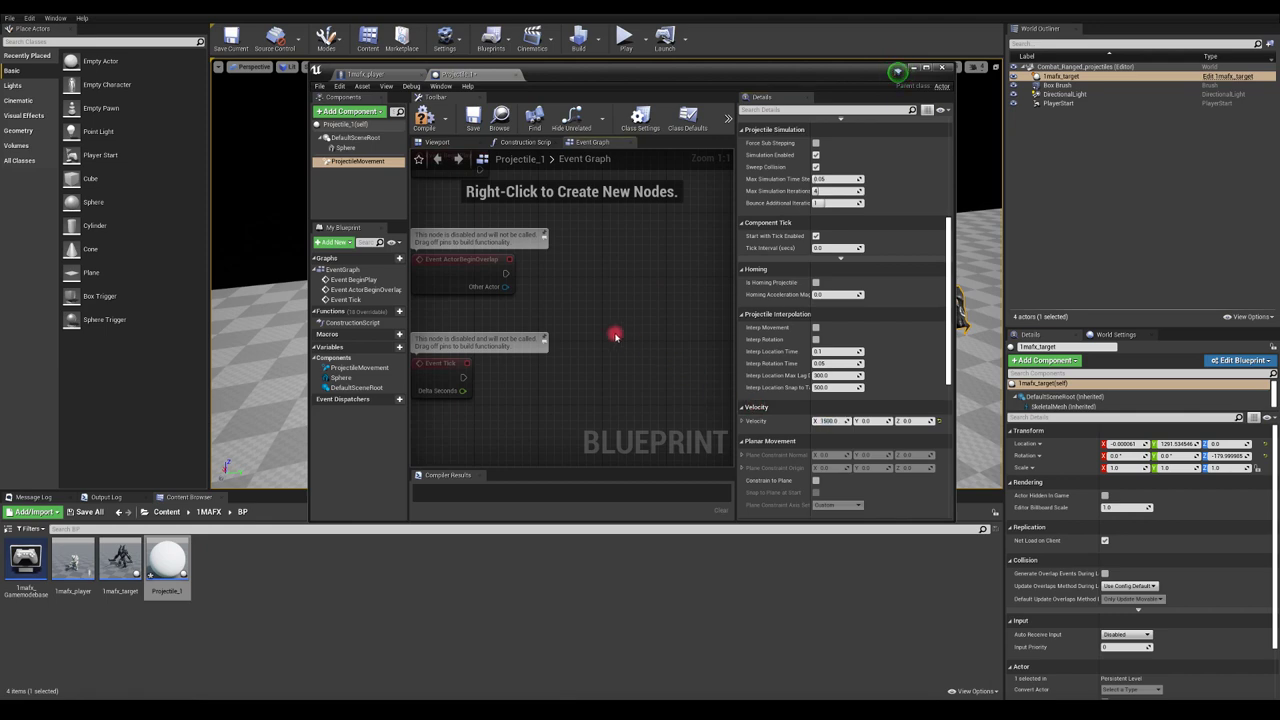
pyautogui.click(431, 126)
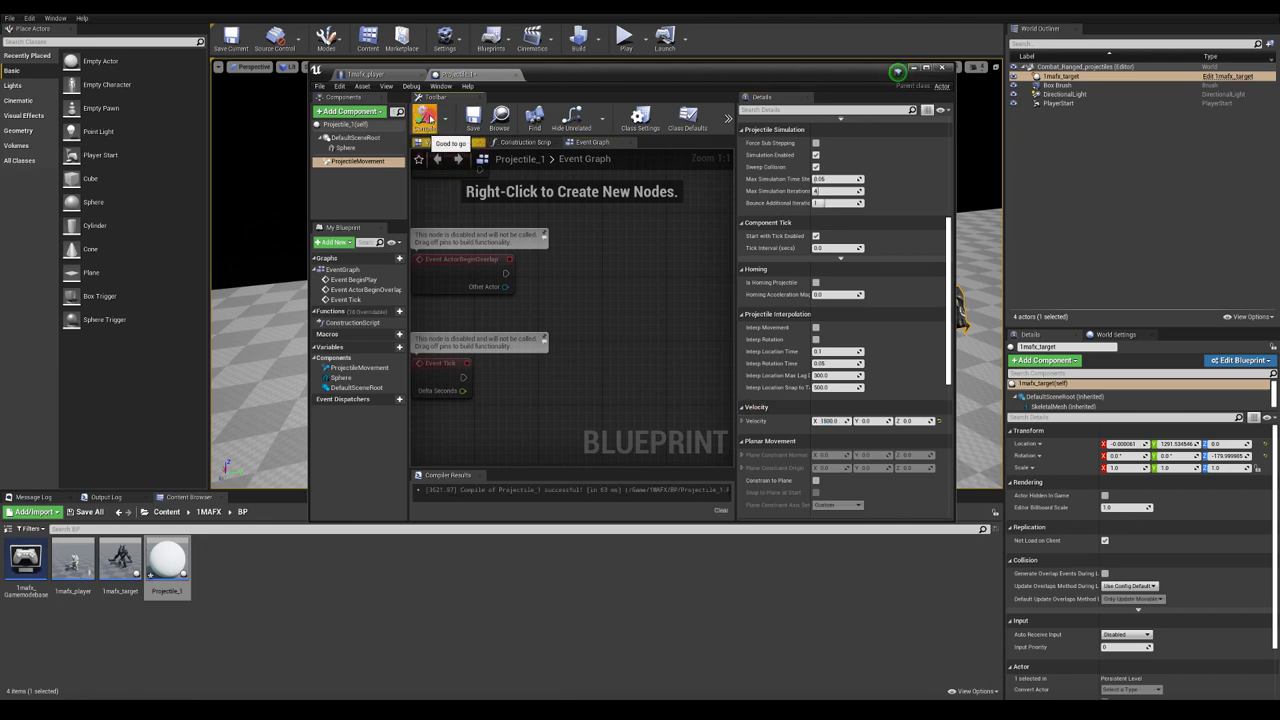
# Set the Sphere component's Collision Preset to OverlapAll and compile Projectile_1.
pyautogui.doubleClick(548, 75)
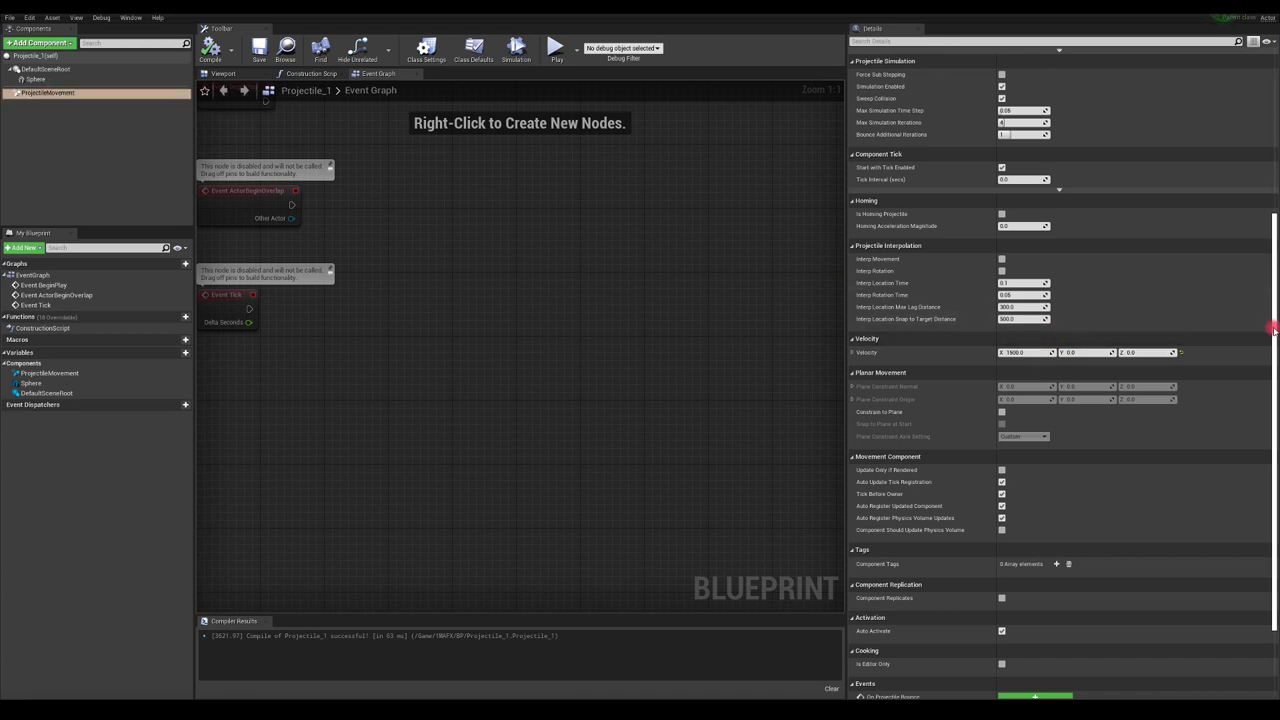
pyautogui.scroll(-3, 1275, 462)
pyautogui.moveTo(1275, 462); pyautogui.dragTo(1249, 126)
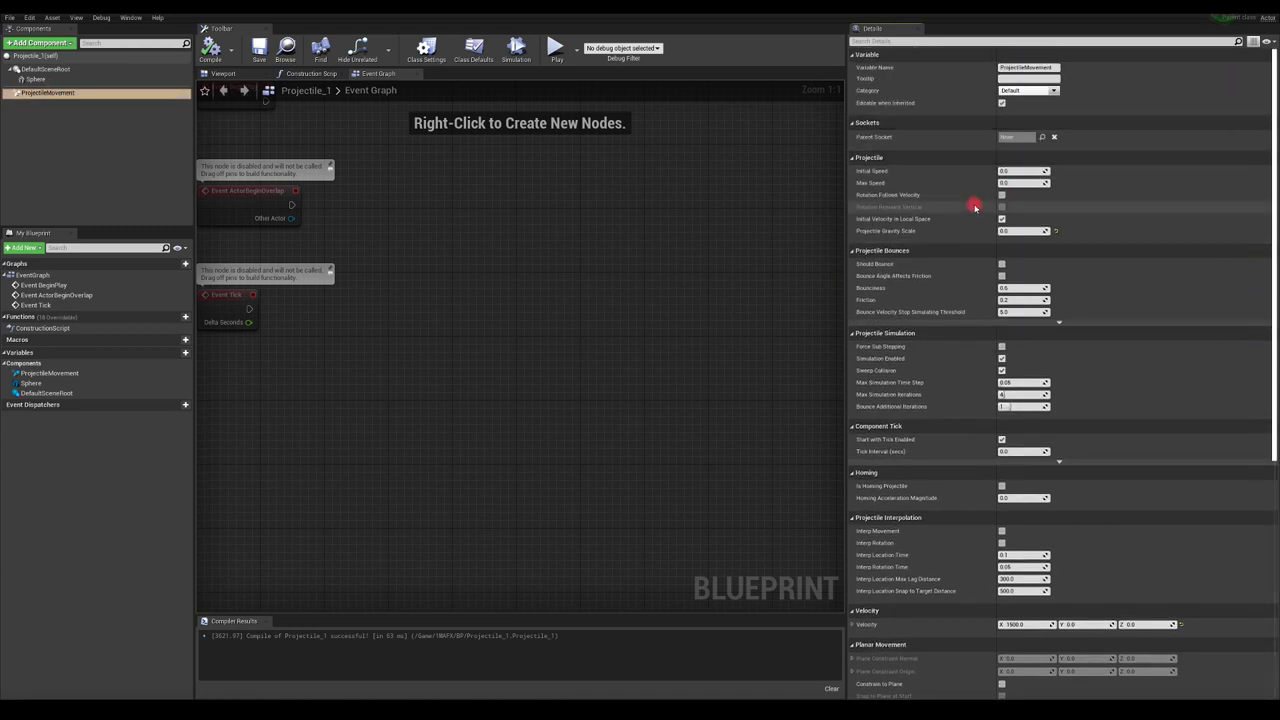
pyautogui.click(35, 79)
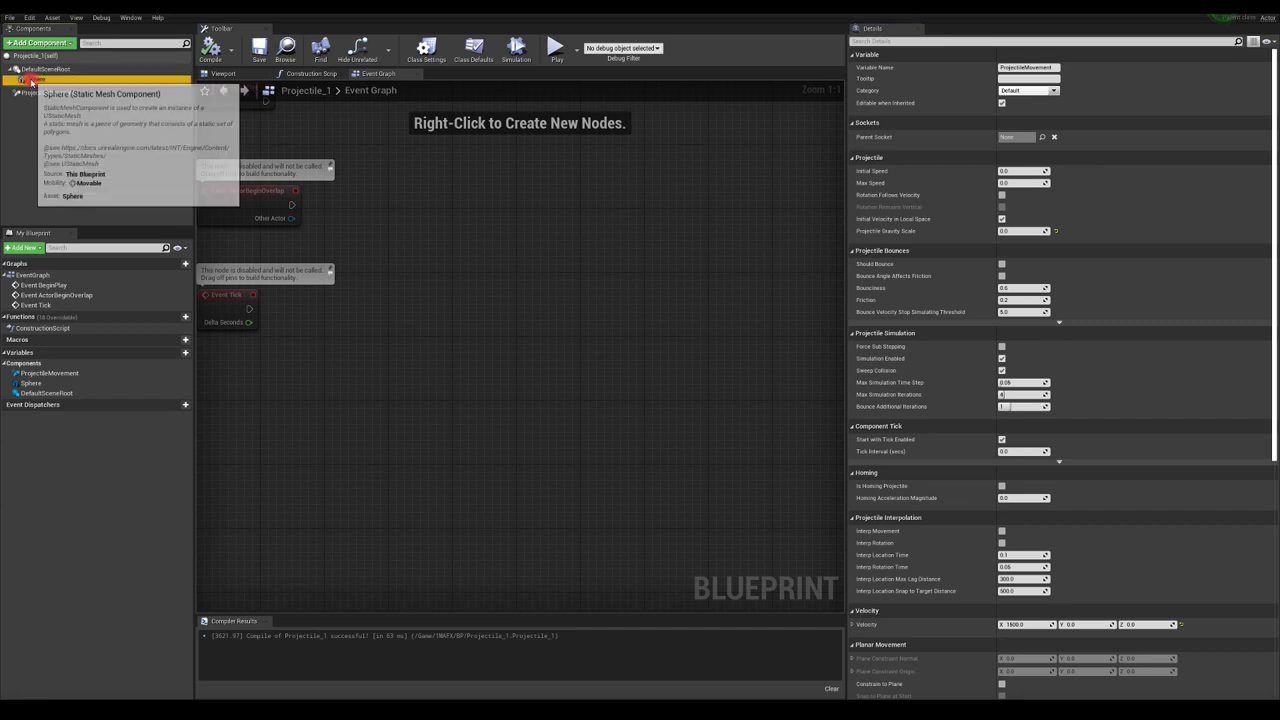
pyautogui.scroll(-2, 1034, 480)
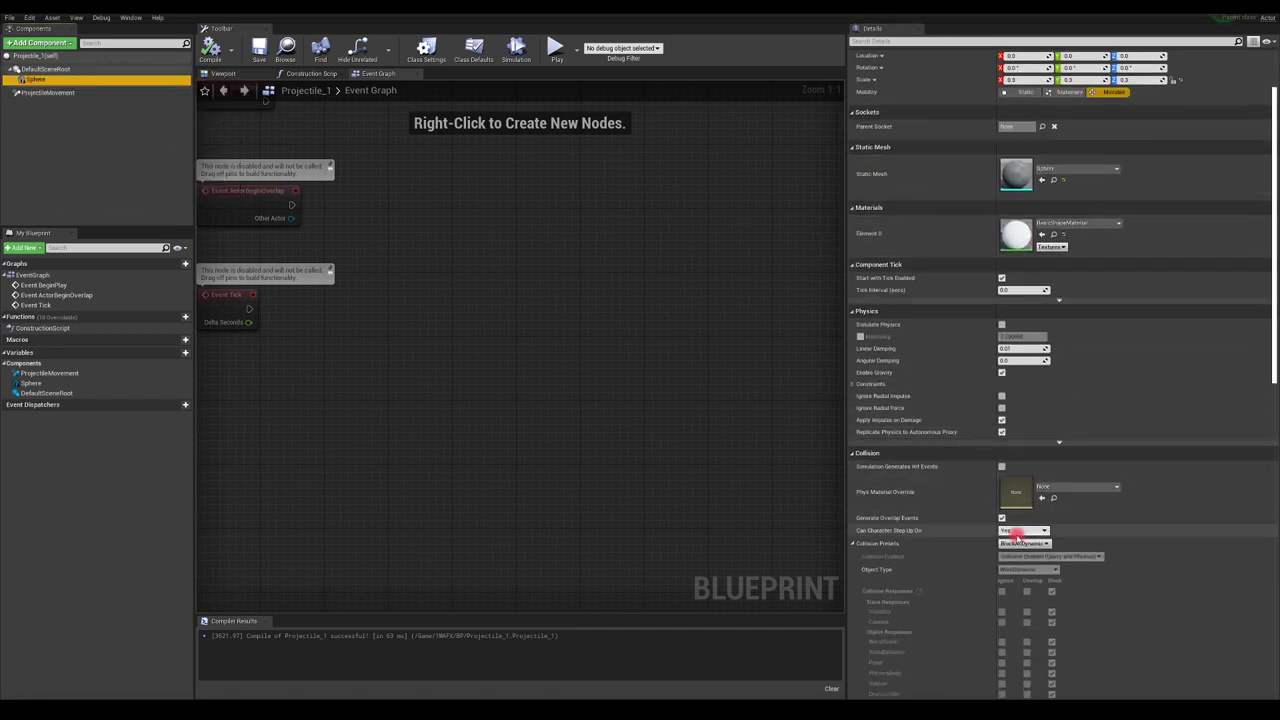
pyautogui.click(1022, 543)
pyautogui.click(1006, 544)
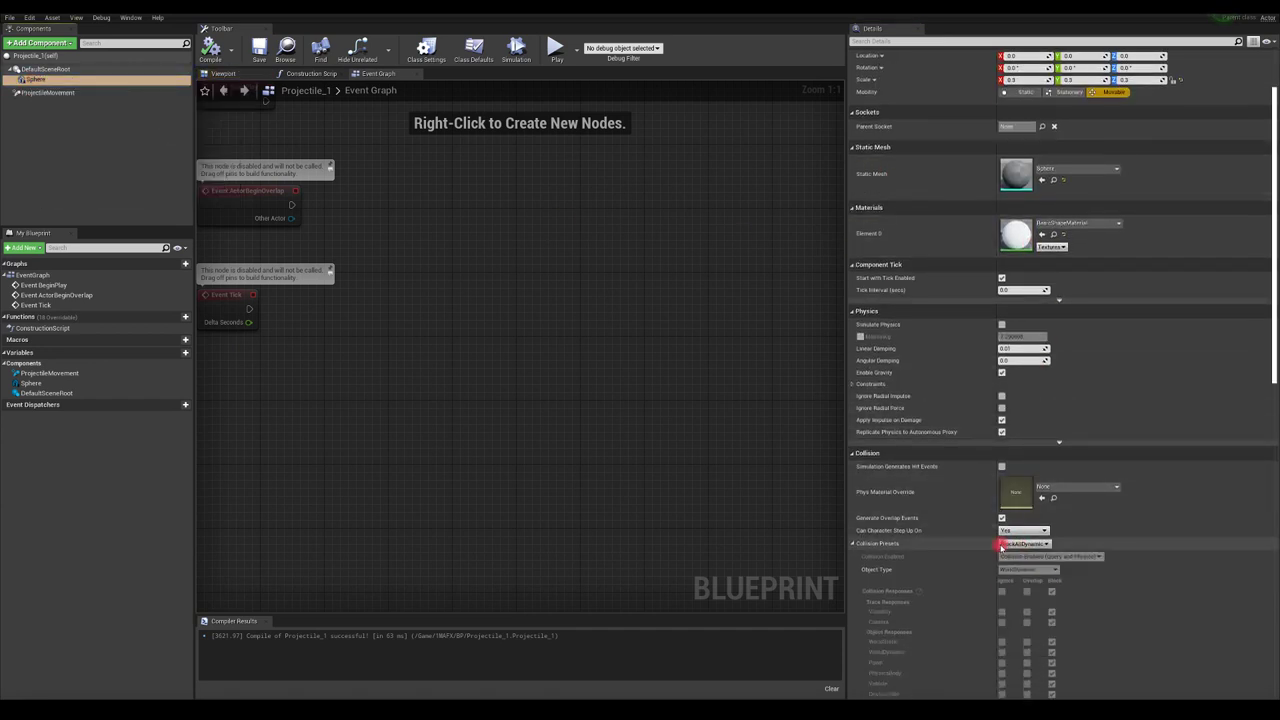
pyautogui.click(1005, 545)
pyautogui.click(1020, 544)
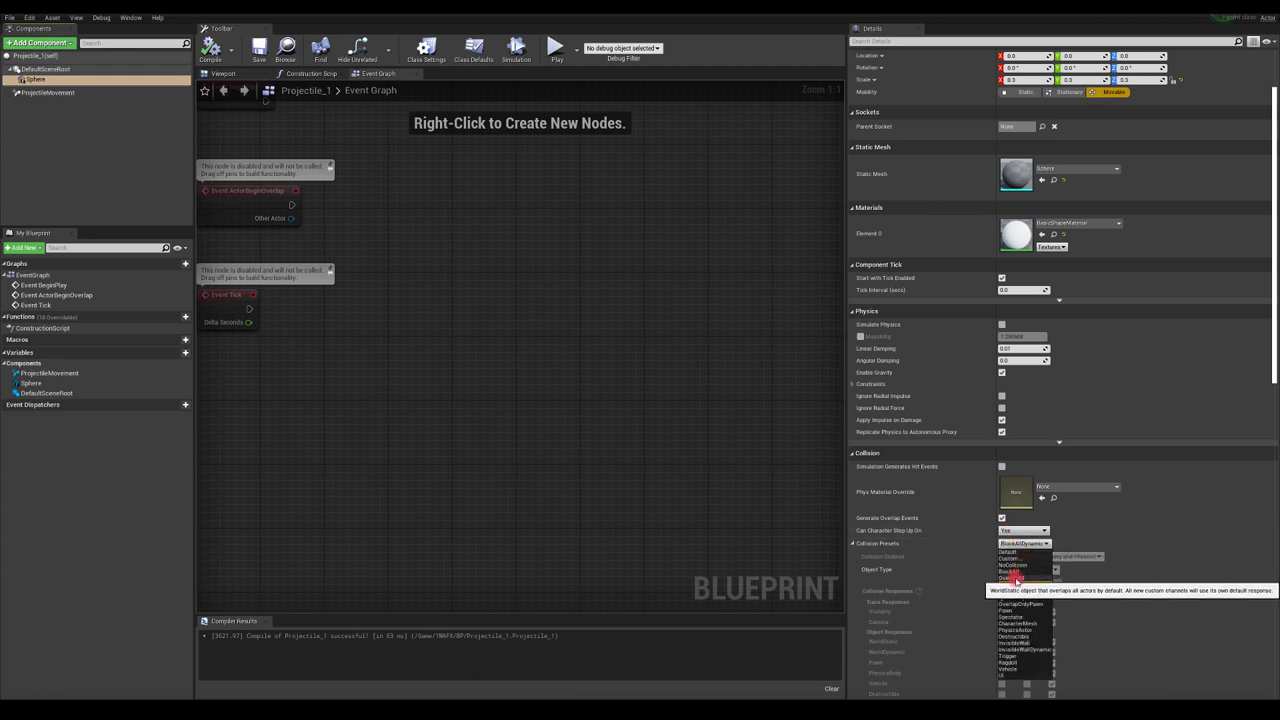
pyautogui.click(1018, 577)
pyautogui.scroll(-2, 935, 545)
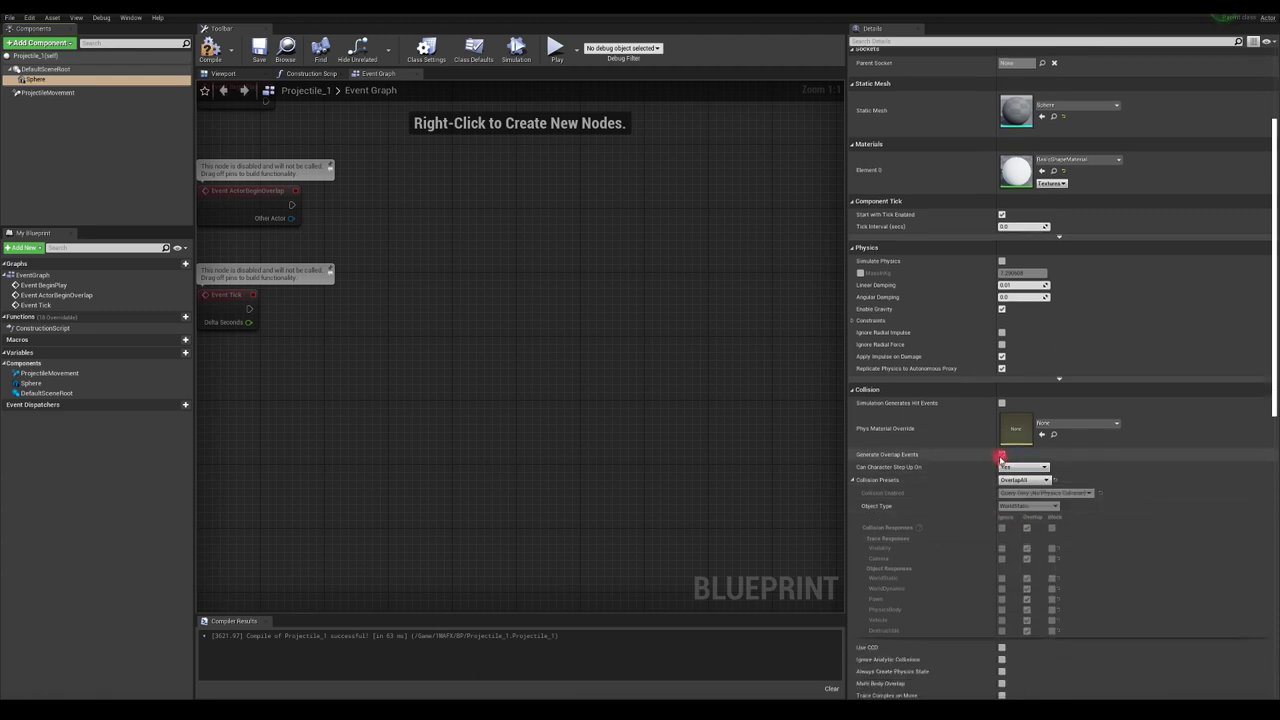
pyautogui.click(210, 50)
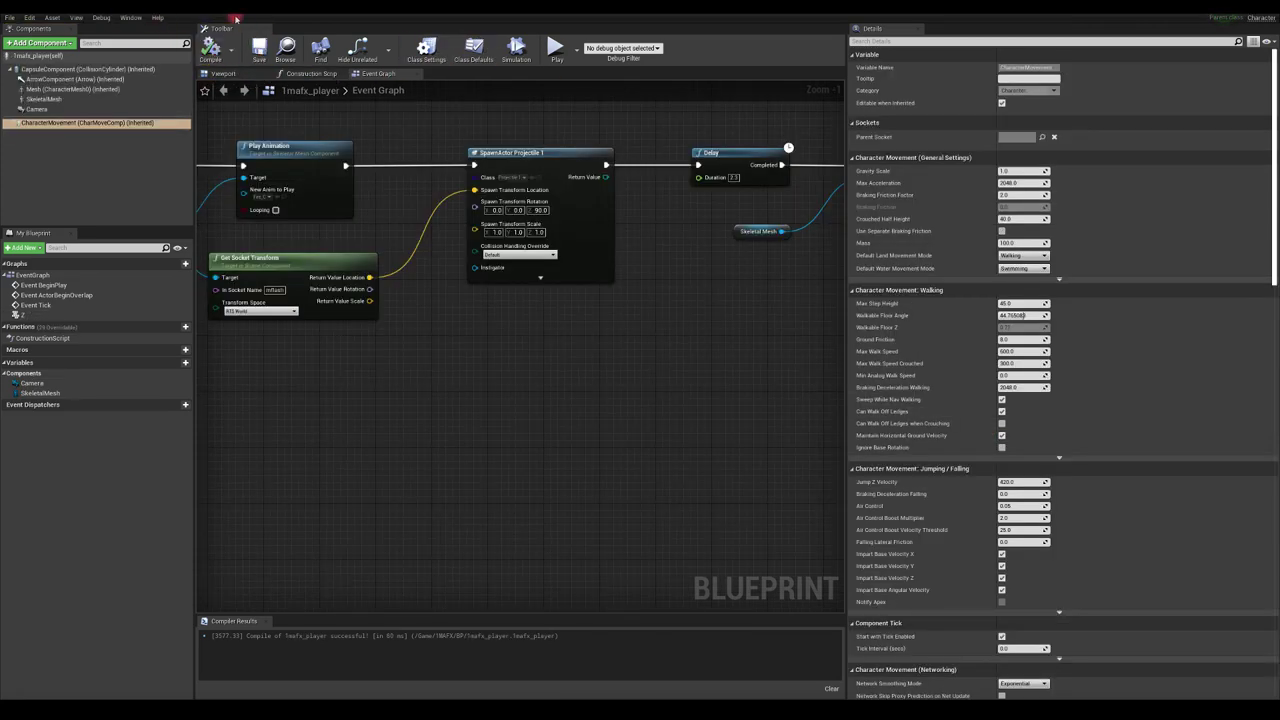
# Move the blueprint window aside and play-test the faster projectile in the level.
pyautogui.click(236, 18)
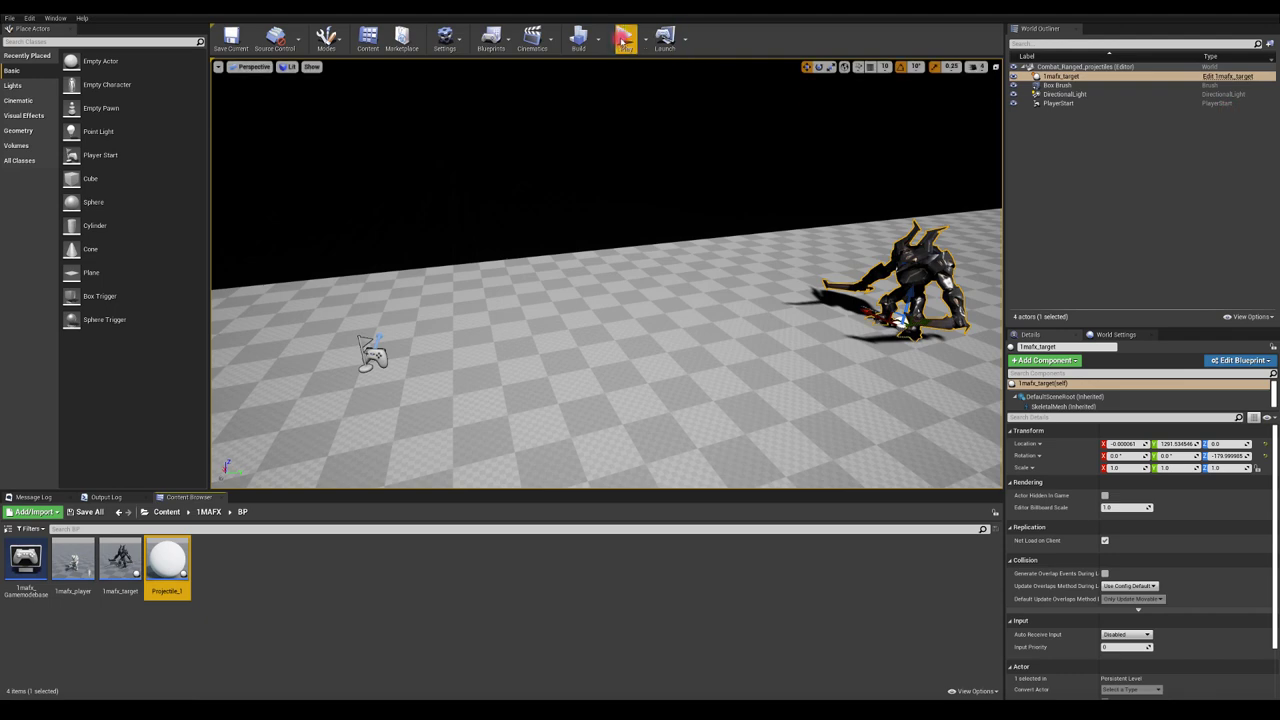
pyautogui.click(622, 40)
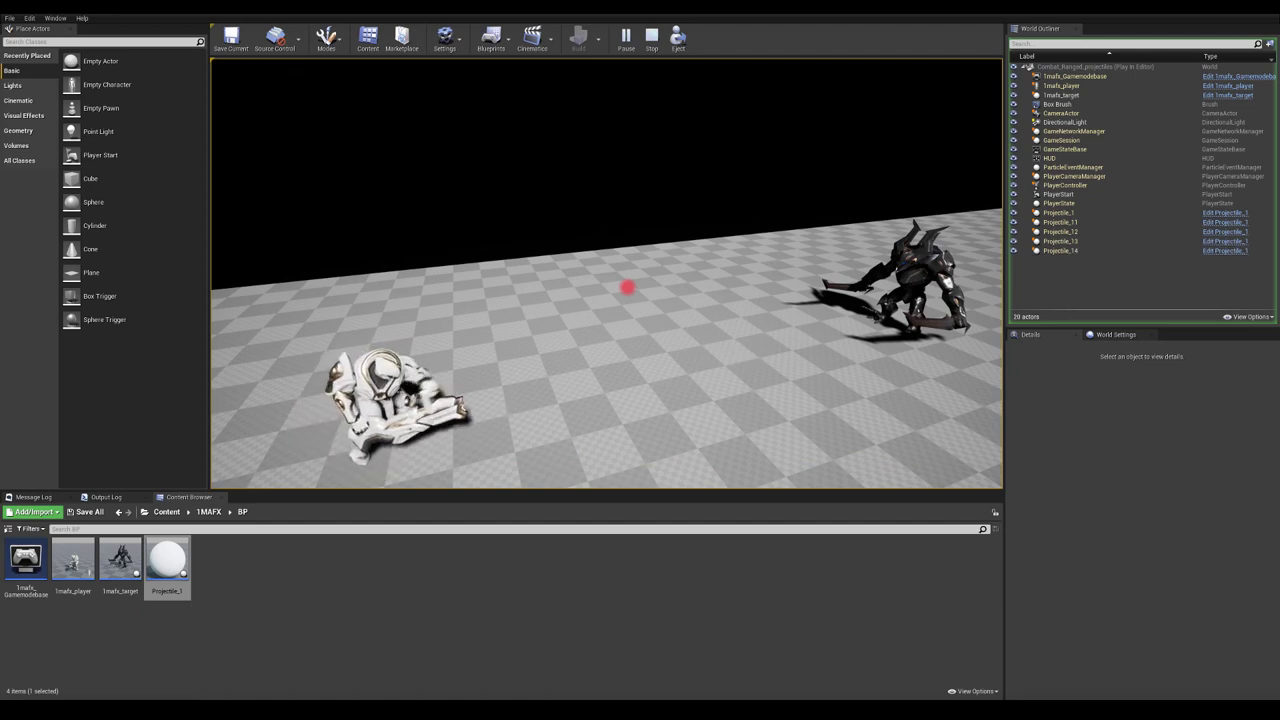
pyautogui.press('Escape')
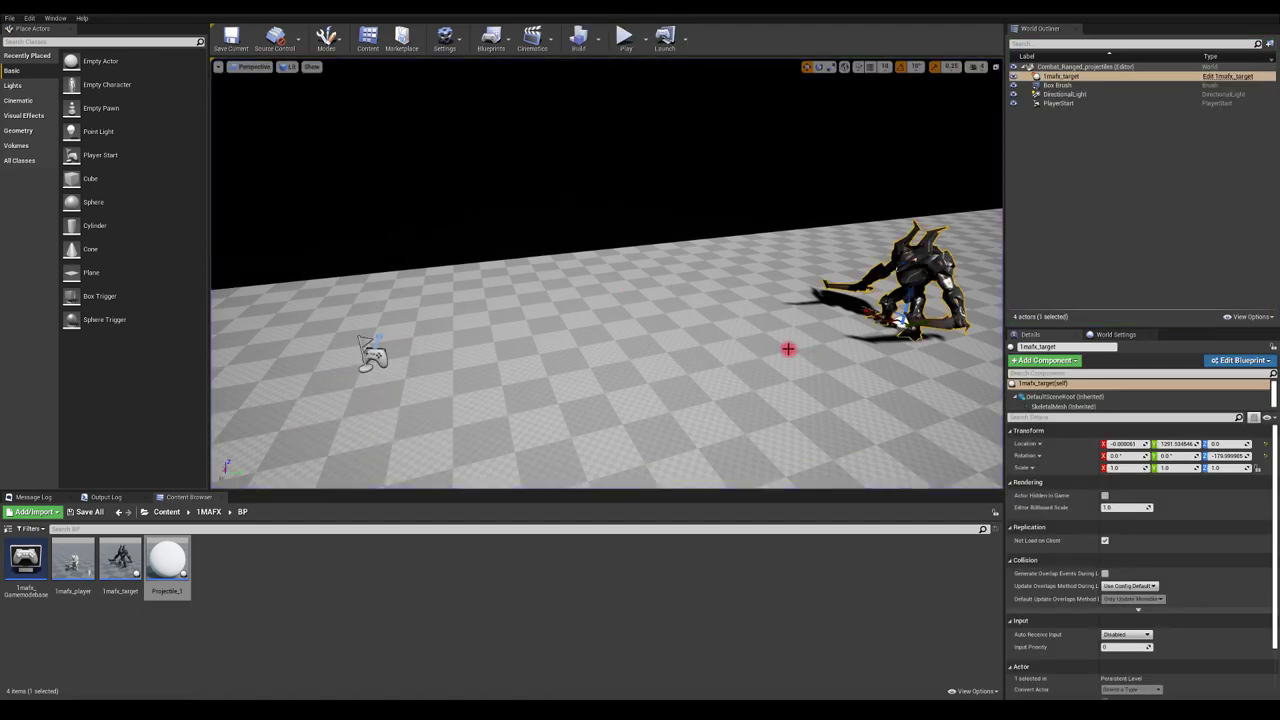
# Open the 1mafx_target blueprint, make its SkeletalMesh play the Idle animation asset, and compile.
pyautogui.moveTo(1279, 108); pyautogui.dragTo(723, 57)
pyautogui.doubleClick(120, 558)
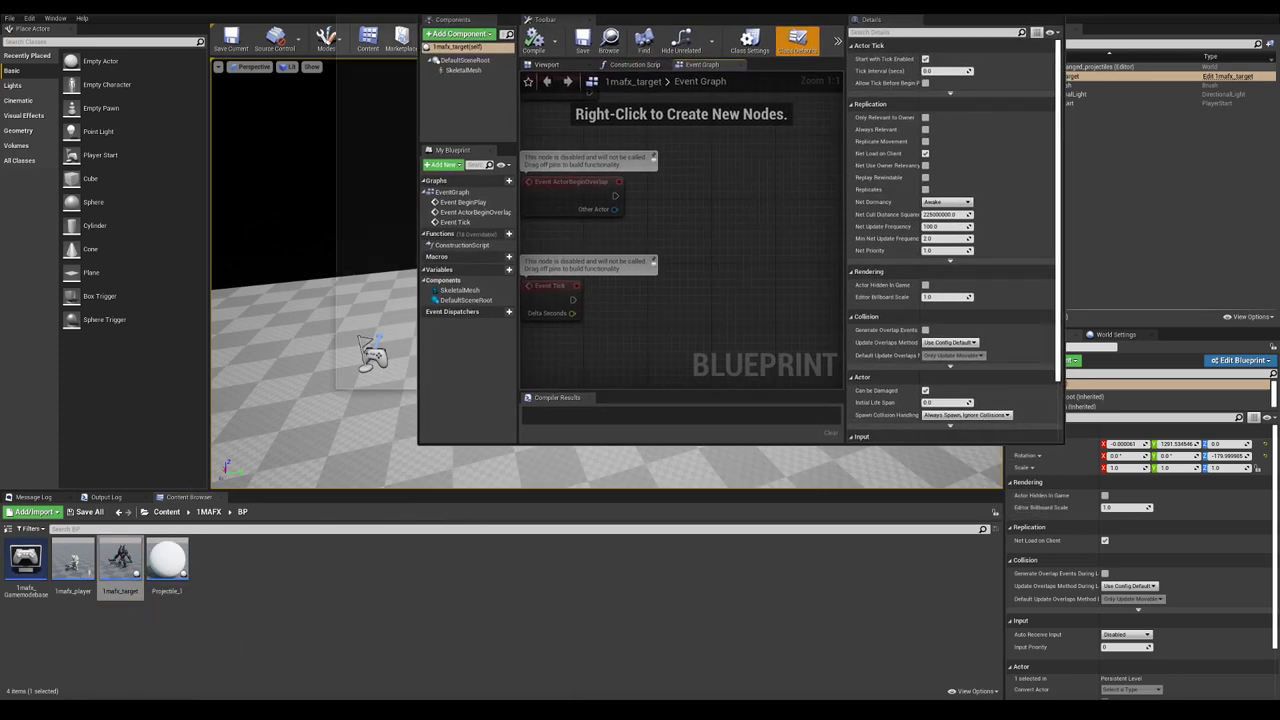
pyautogui.doubleClick(730, 78)
pyautogui.click(90, 80)
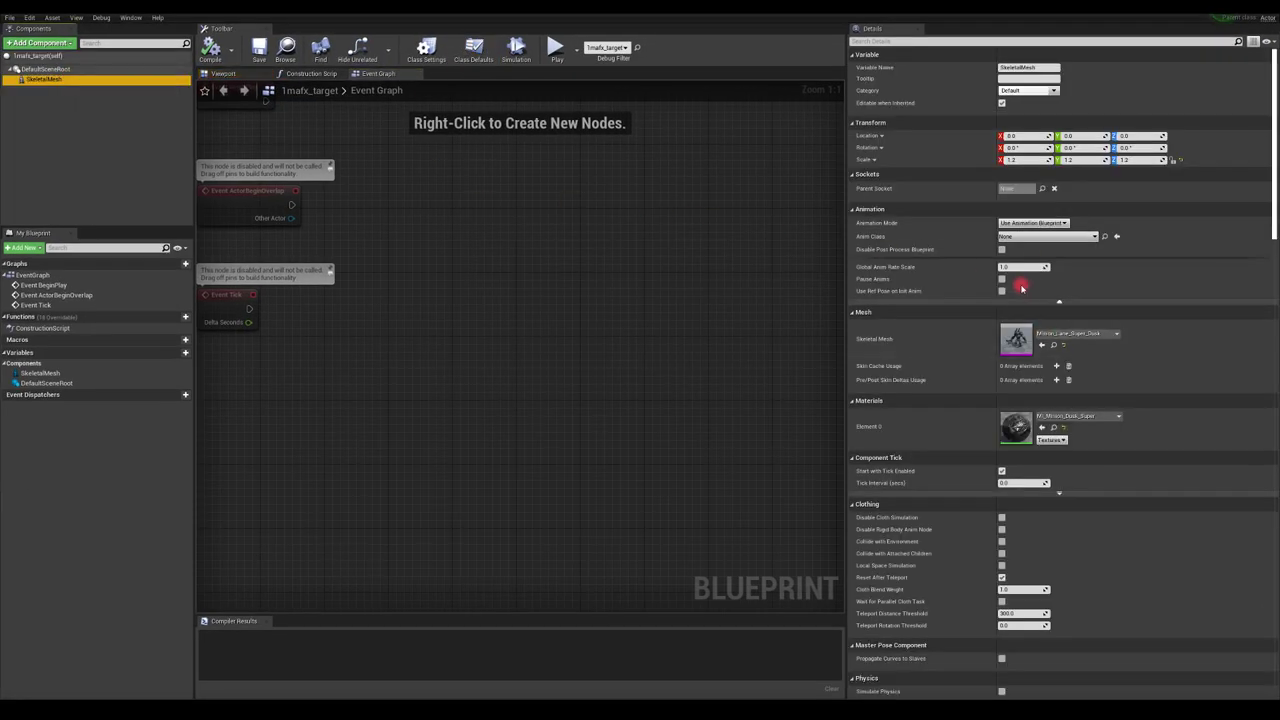
pyautogui.click(1030, 222)
pyautogui.click(1025, 245)
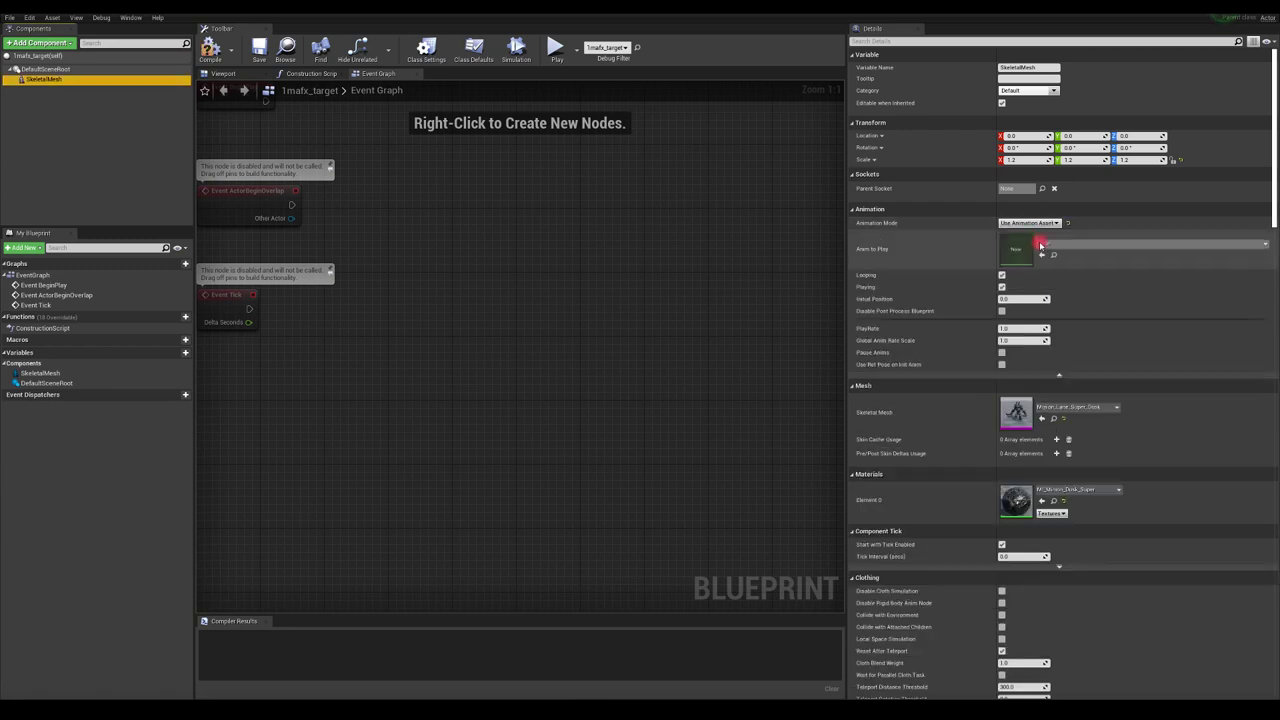
pyautogui.click(1040, 244)
pyautogui.write('idle')
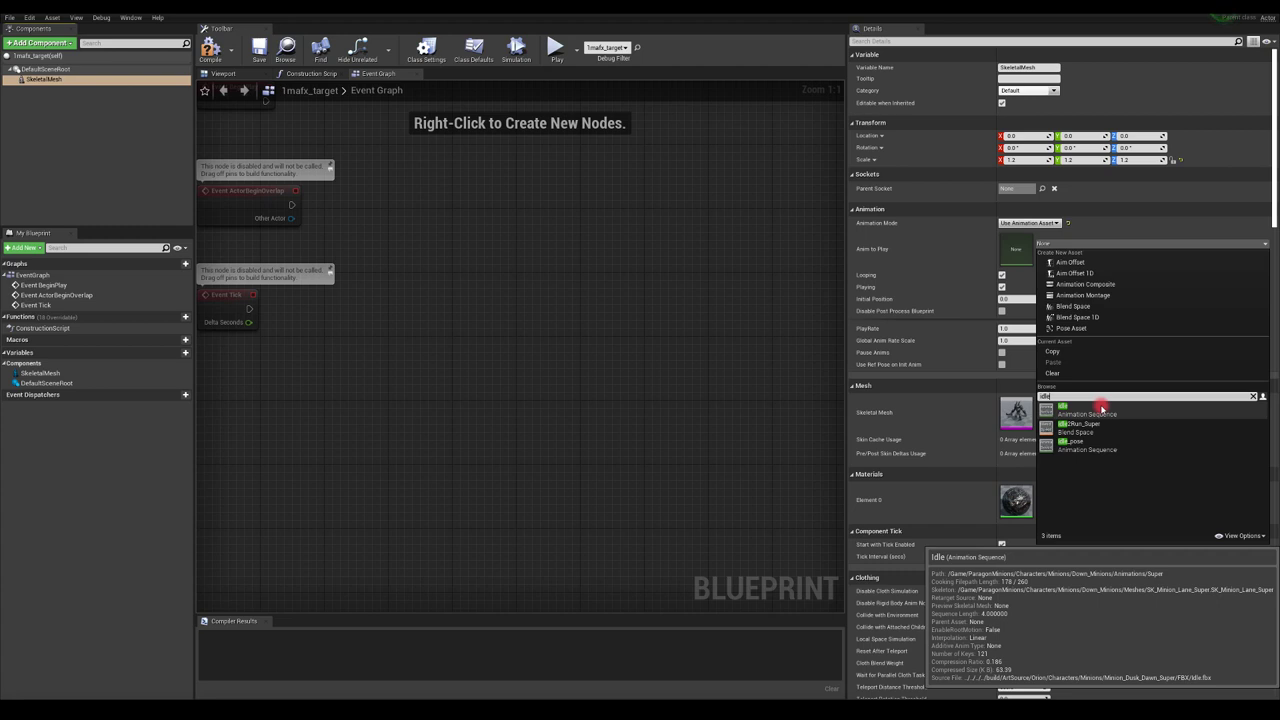
pyautogui.click(1101, 408)
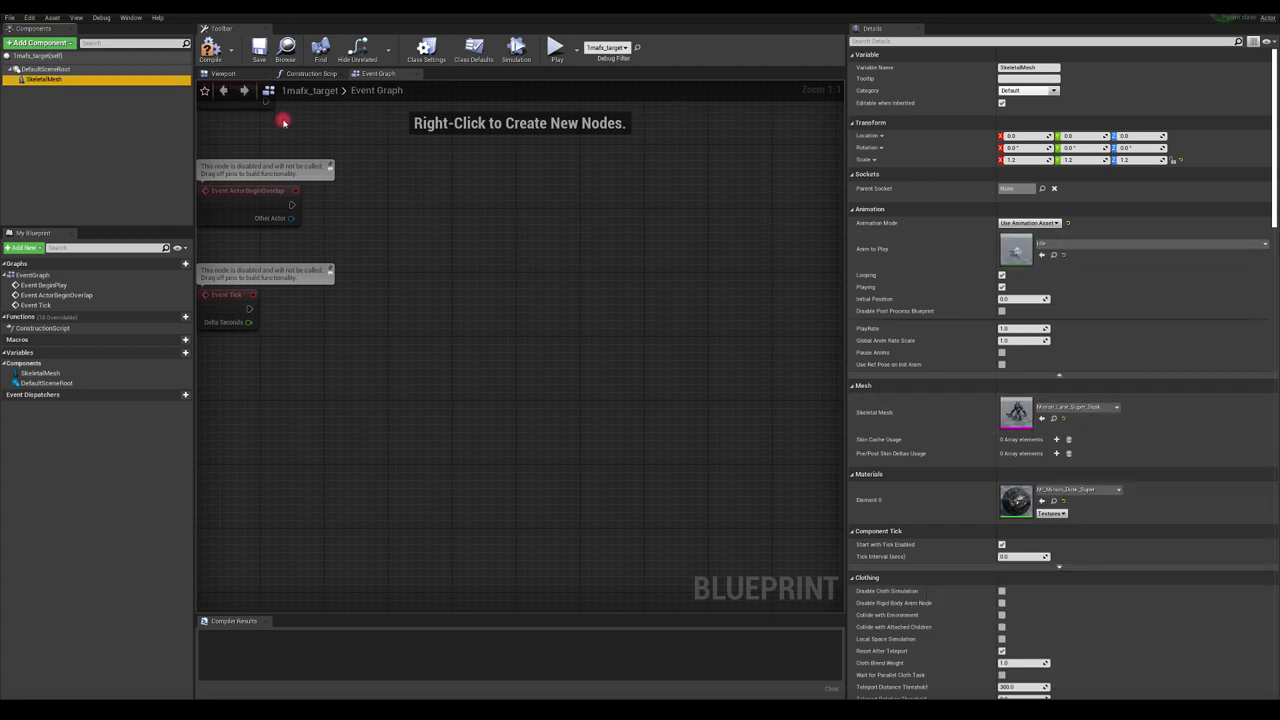
pyautogui.click(209, 47)
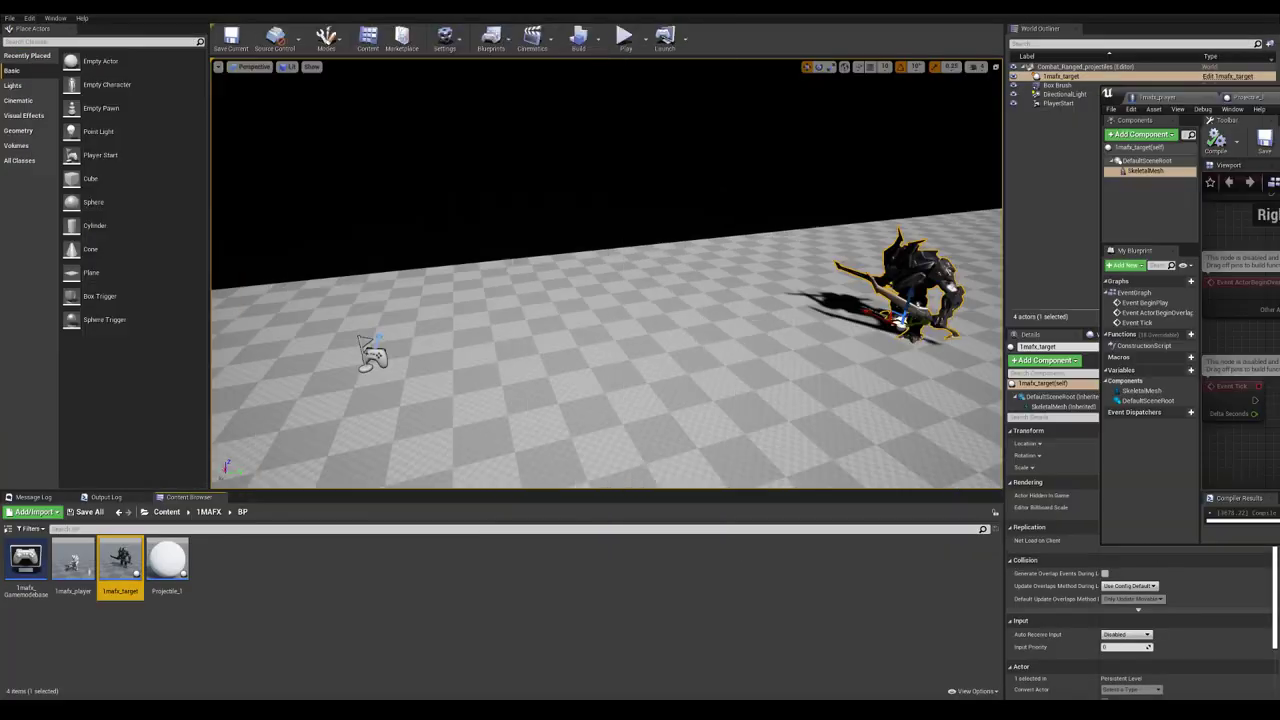
# Play-test the scene, firing at the target to check its idle animation and the projectile's flight.
pyautogui.click(624, 38)
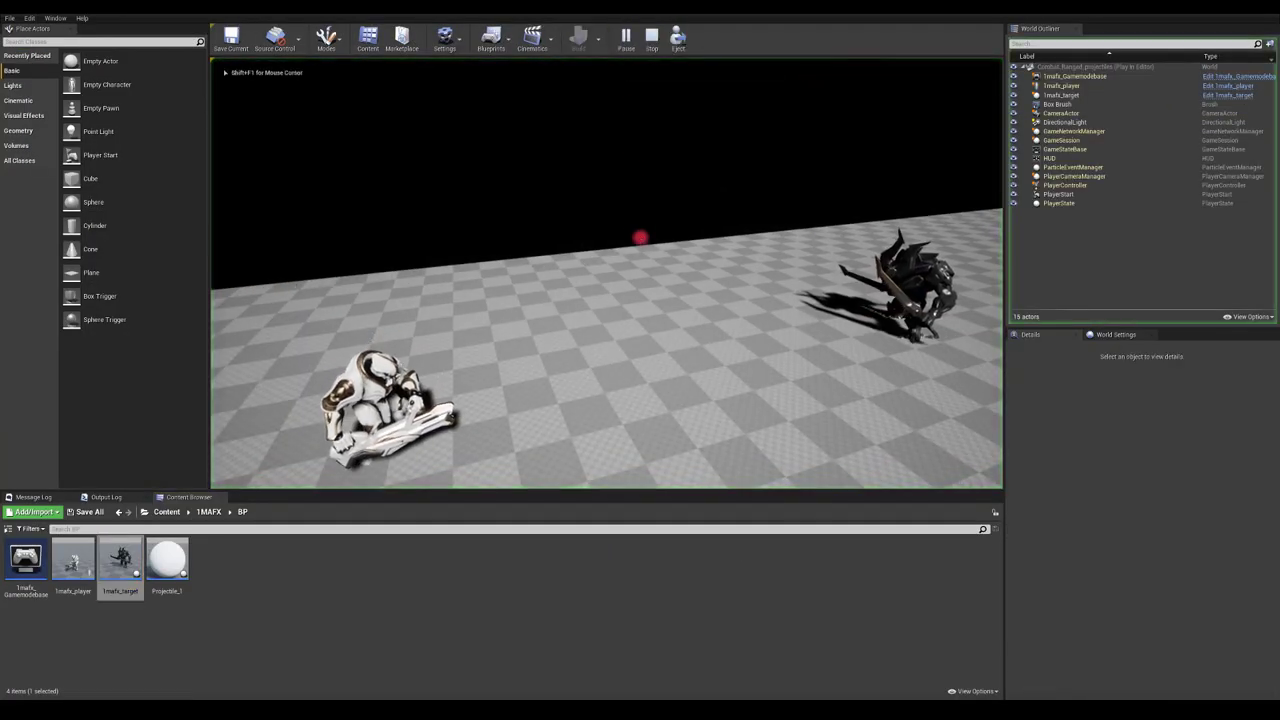
pyautogui.click(640, 238)
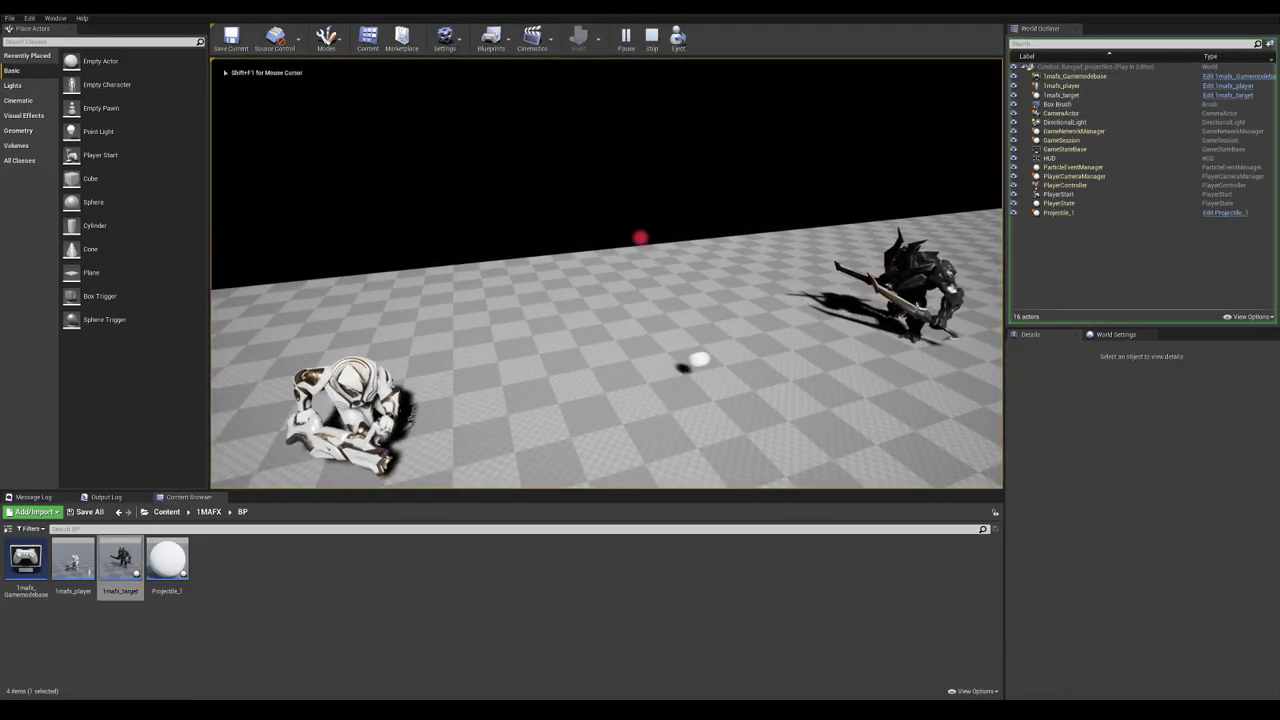
pyautogui.press('1')
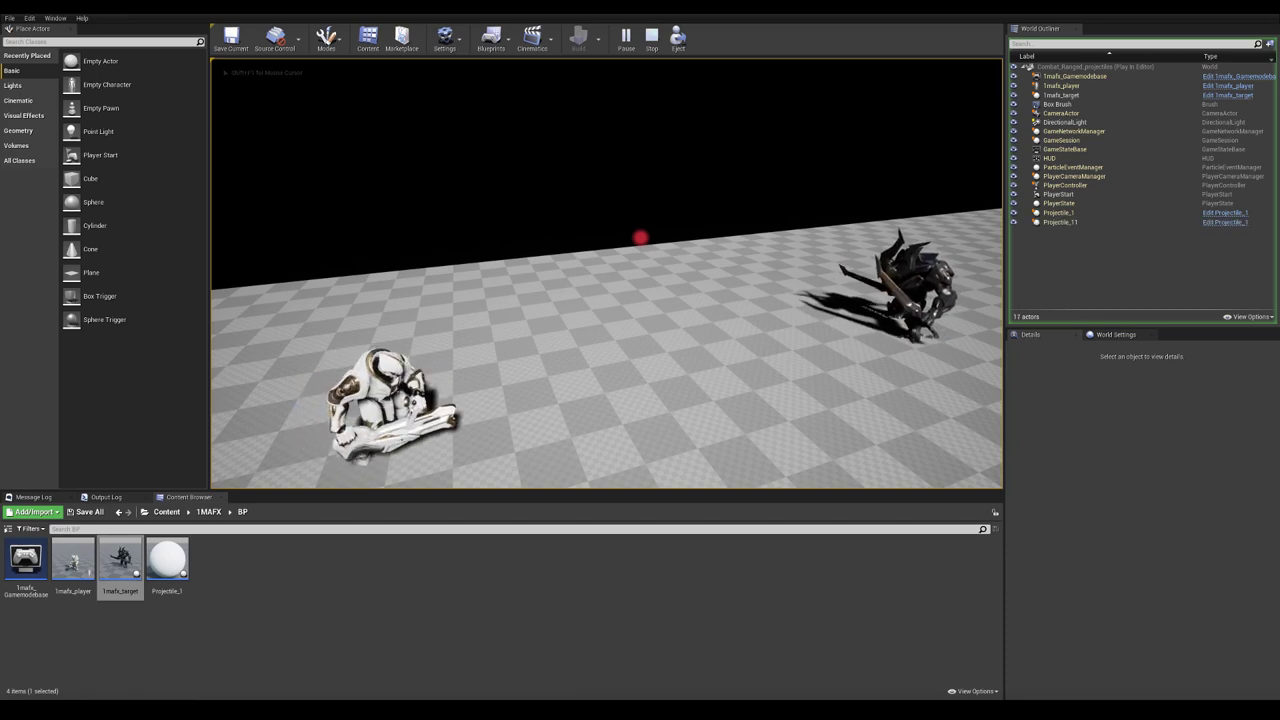
pyautogui.press('Escape')
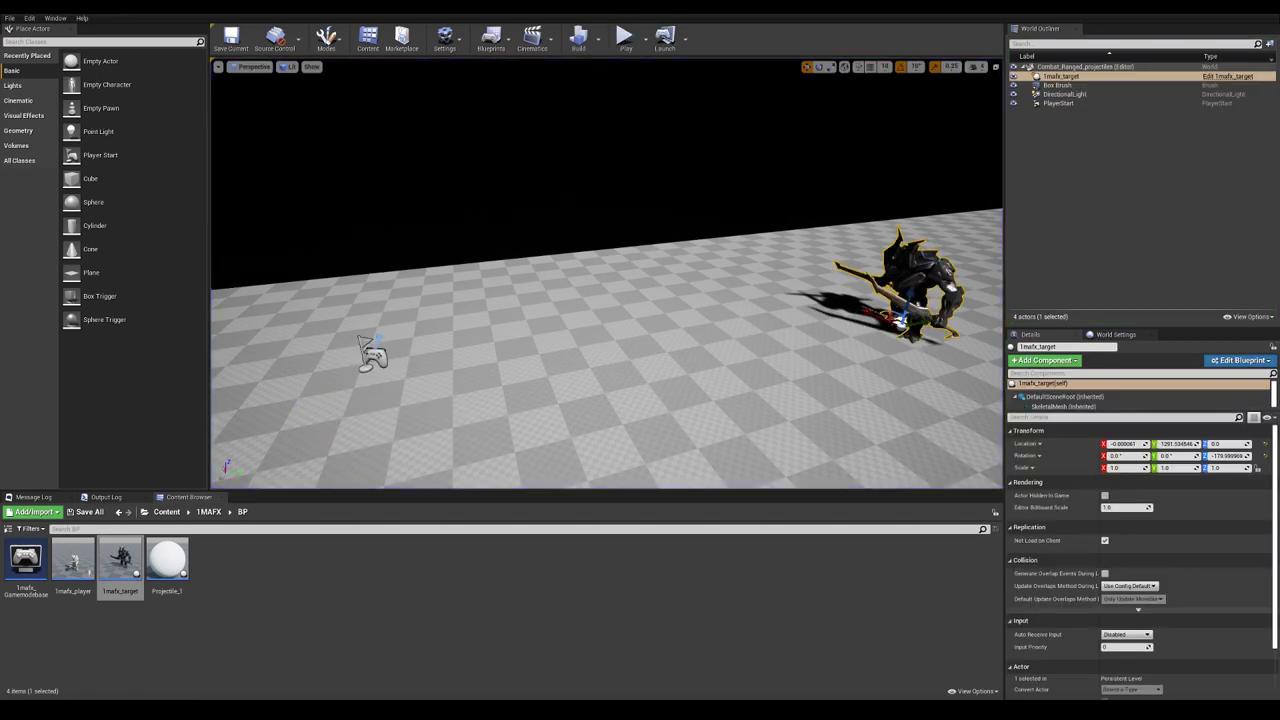
# Add a Capsule Collision component under DefaultSceneRoot in the 1mafx_target blueprint, alongside the SkeletalMesh.
pyautogui.moveTo(1279, 100); pyautogui.dragTo(415, 27)
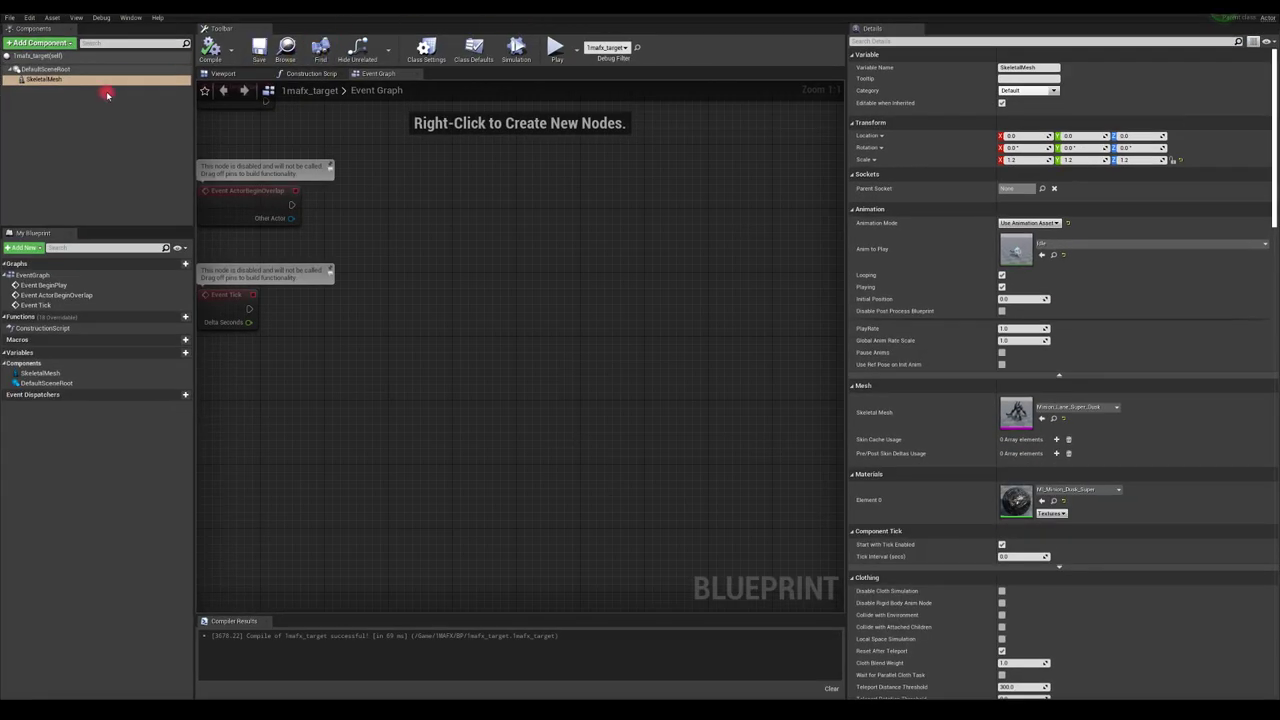
pyautogui.click(185, 14)
pyautogui.click(98, 14)
pyautogui.click(296, 14)
pyautogui.click(36, 42)
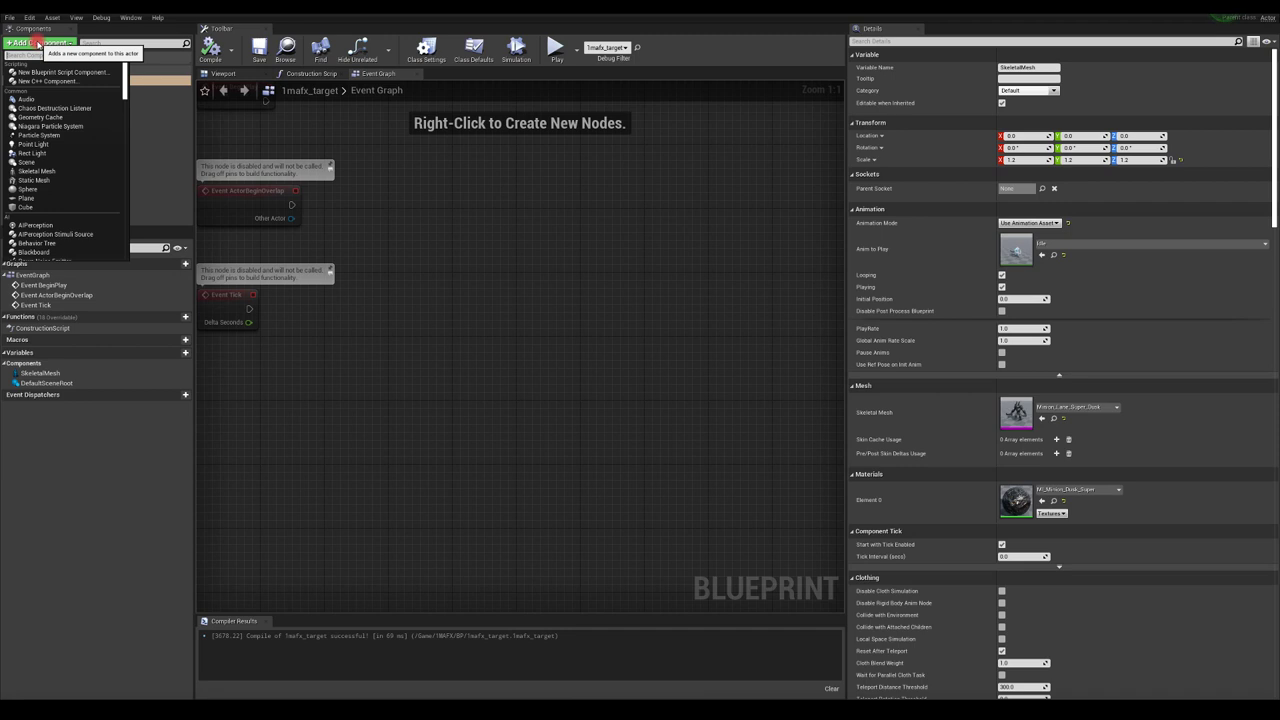
pyautogui.write('capsule')
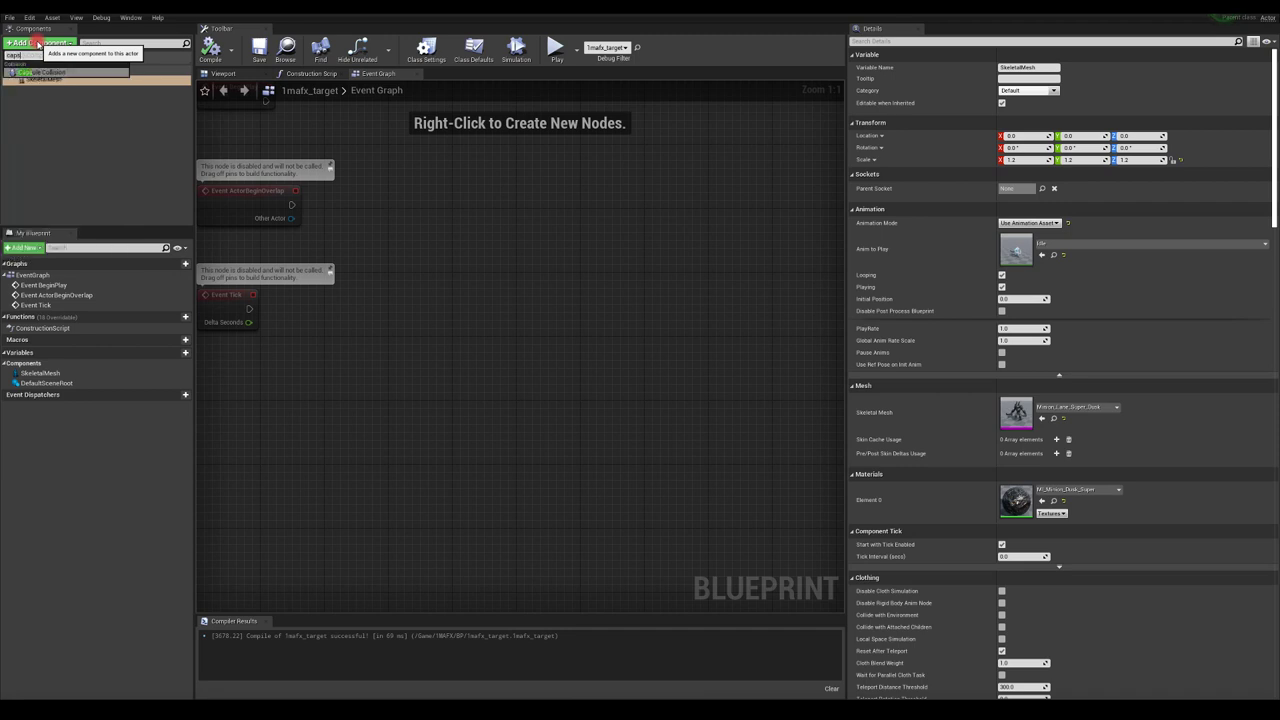
pyautogui.press('Return')
pyautogui.moveTo(42, 90); pyautogui.dragTo(37, 76)
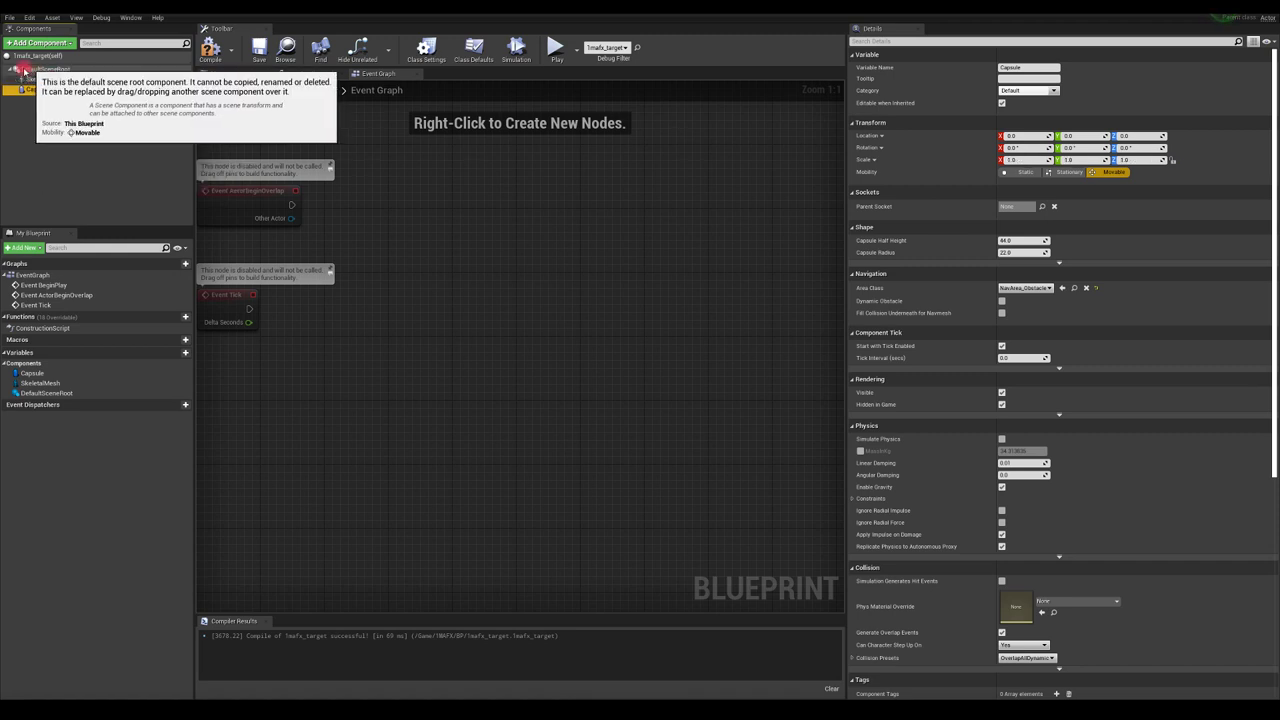
pyautogui.hotkey('ctrl', 'z')
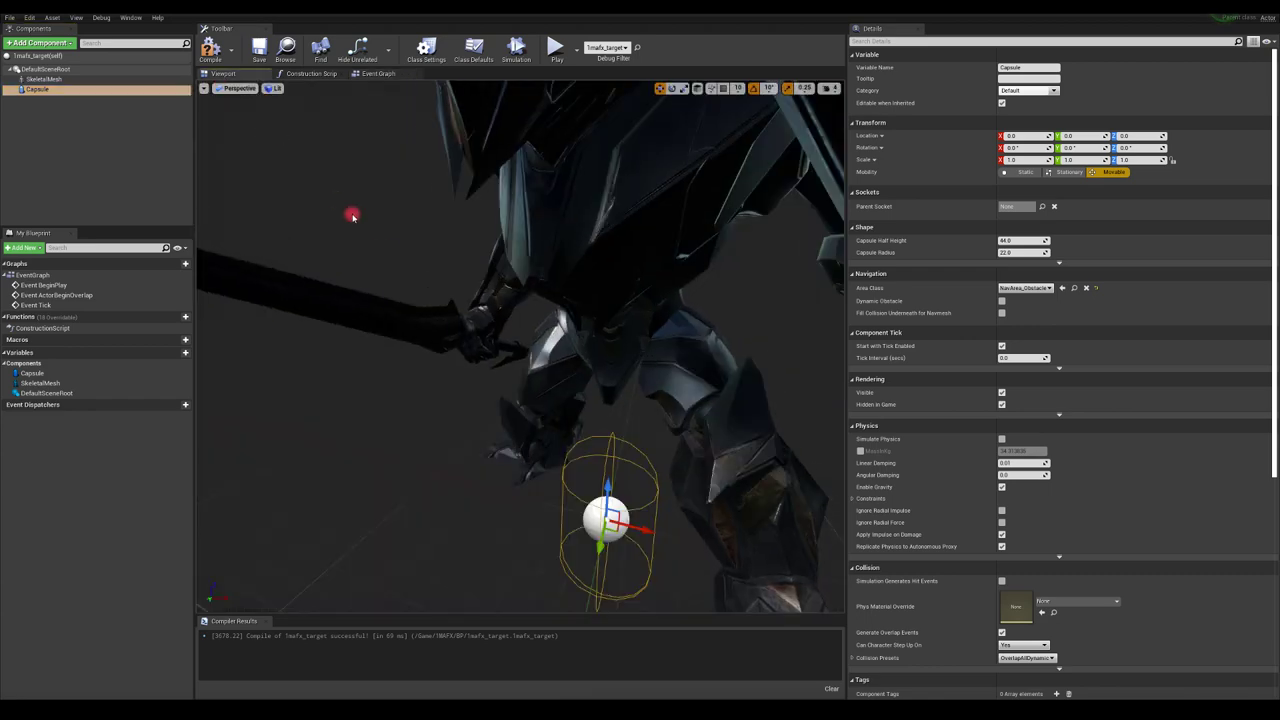
# Enlarge the capsule to a half height of about 122 with a wider radius, undoing any accidental location change.
pyautogui.scroll(-5, 457, 214)
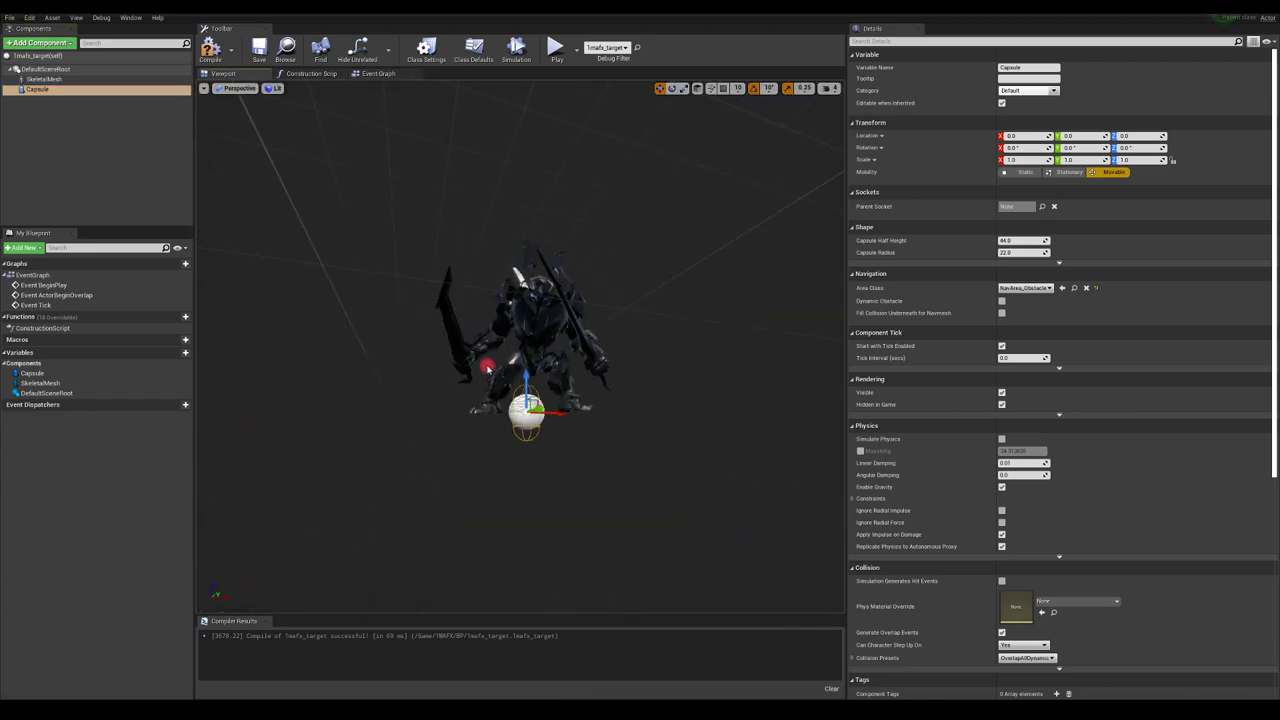
pyautogui.moveTo(609, 376); pyautogui.dragTo(640, 370)
pyautogui.moveTo(1002, 241); pyautogui.dragTo(1040, 253)
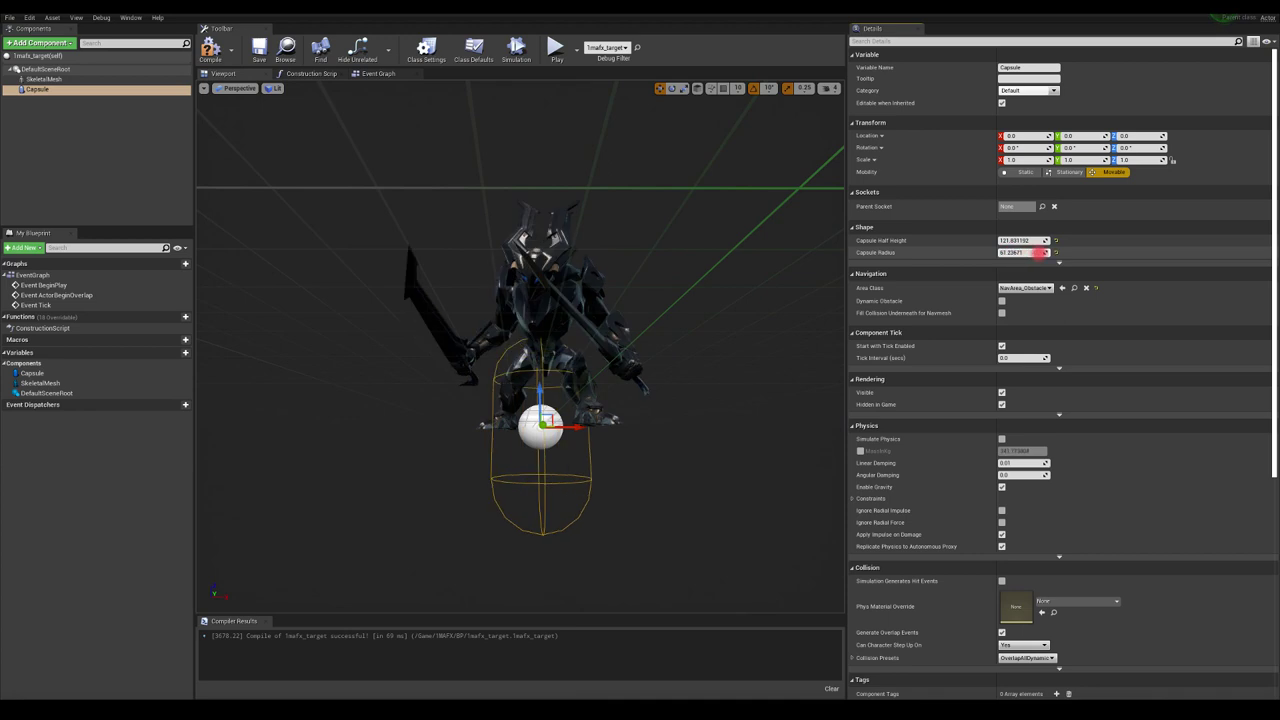
pyautogui.moveTo(1068, 135); pyautogui.dragTo(1071, 135)
pyautogui.hotkey('ctrl', 'z')
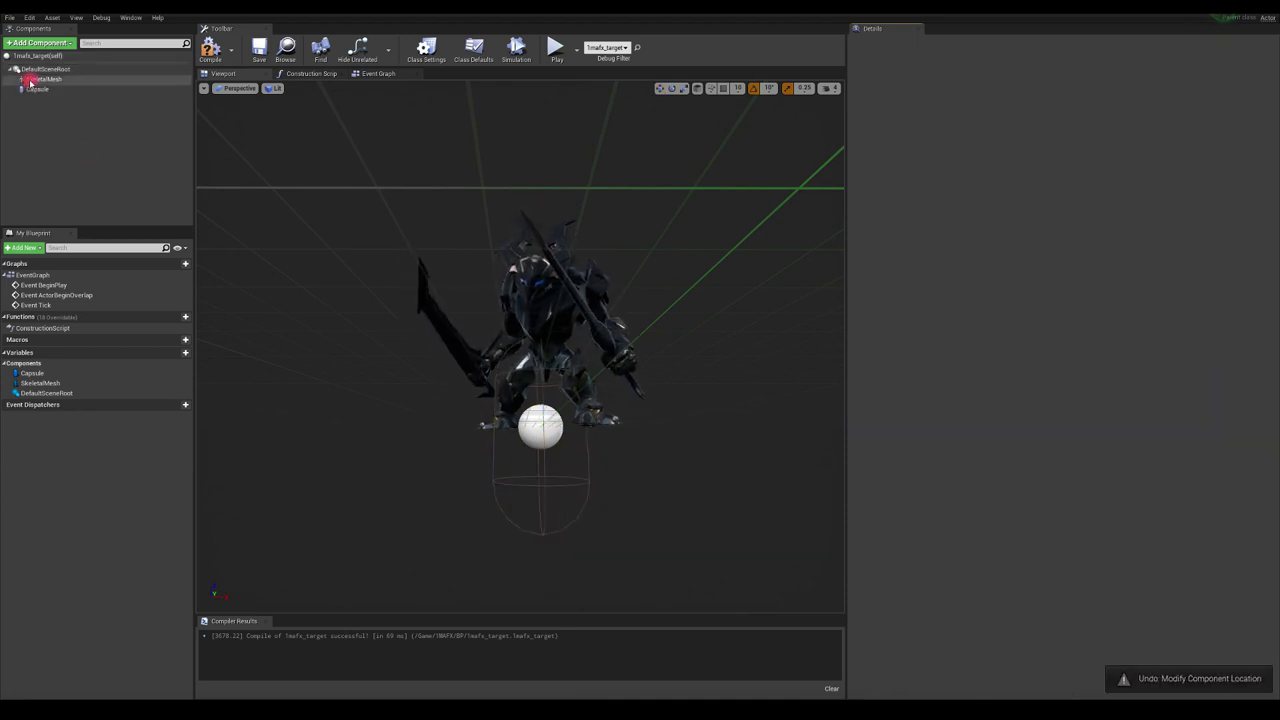
# Raise the capsule to a Z location of about 110 so it surrounds the creature's body.
pyautogui.click(36, 89)
pyautogui.moveTo(1145, 135); pyautogui.dragTo(1176, 136)
pyautogui.keyDown('alt'); pyautogui.moveTo(794, 186); pyautogui.dragTo(703, 209); pyautogui.keyUp('alt')
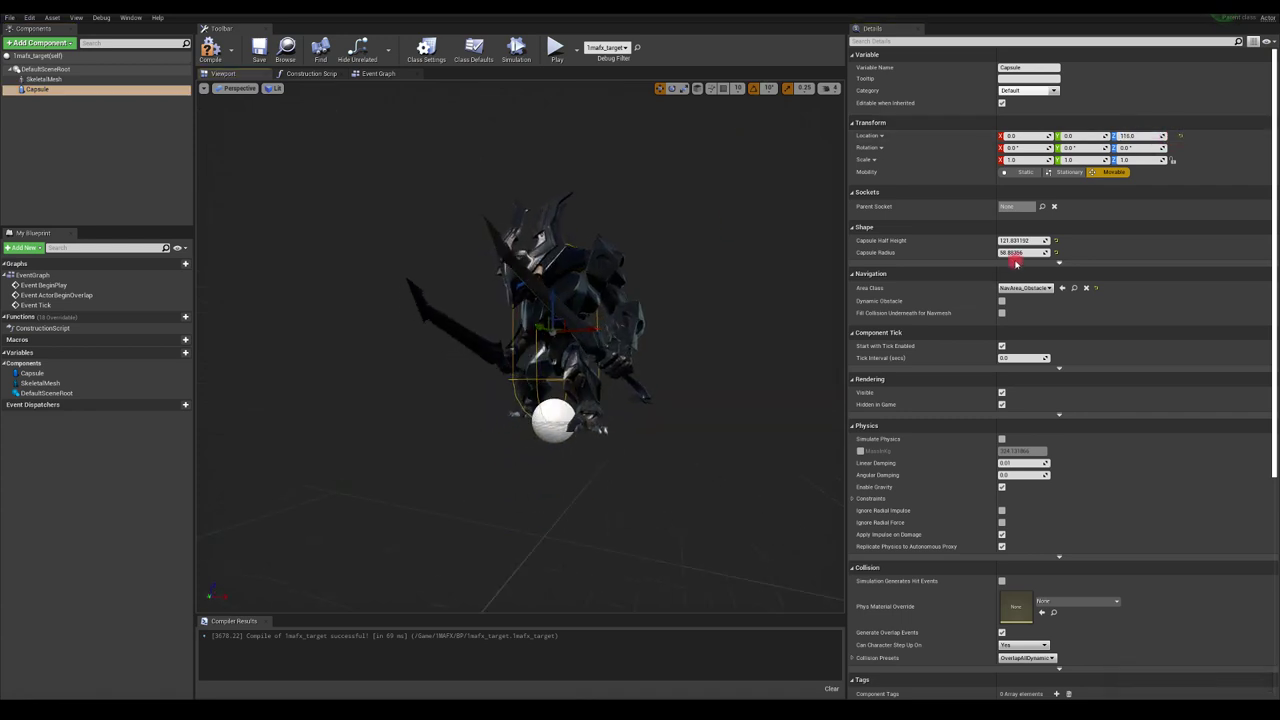
# Enlarge the capsule to a half height of about 154 and radius of about 121, raise it to Z 141, and compile.
pyautogui.moveTo(1014, 253); pyautogui.dragTo(1013, 240)
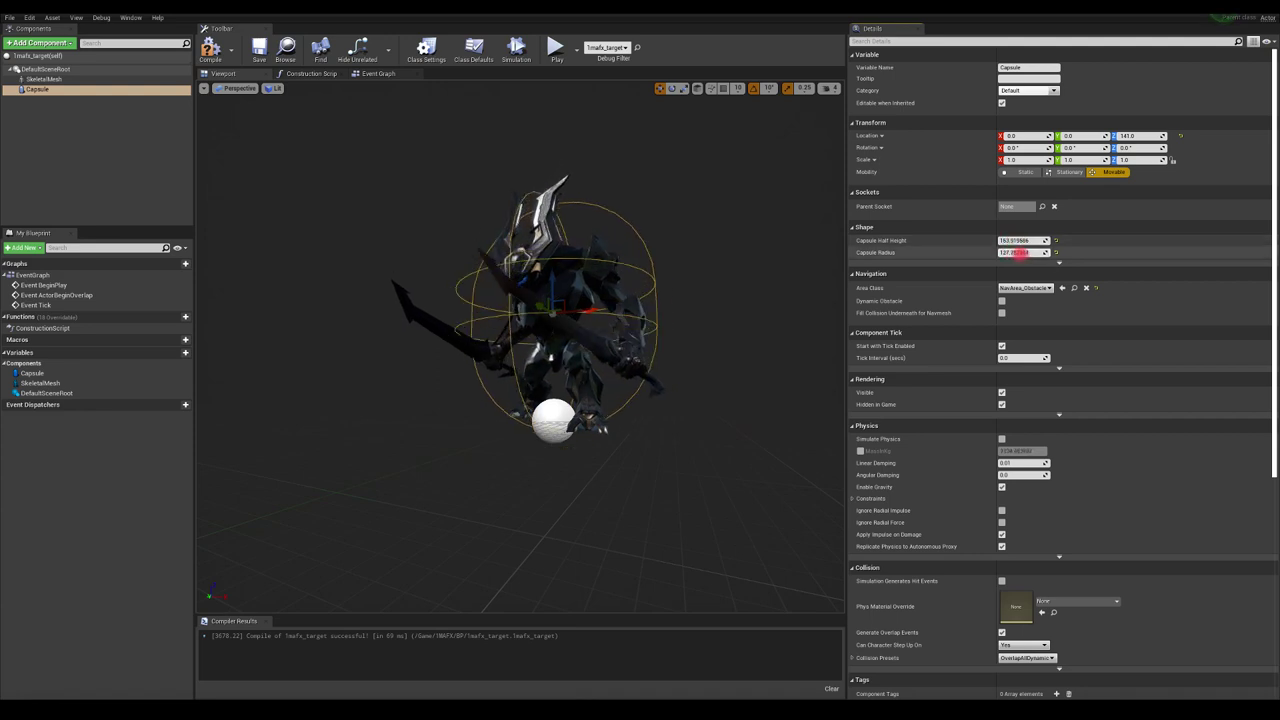
pyautogui.moveTo(577, 511)
pyautogui.keyDown('alt'); pyautogui.mouseDown()
pyautogui.moveTo(617, 494)
pyautogui.moveTo(591, 519)
pyautogui.mouseUp(); pyautogui.keyUp('alt')
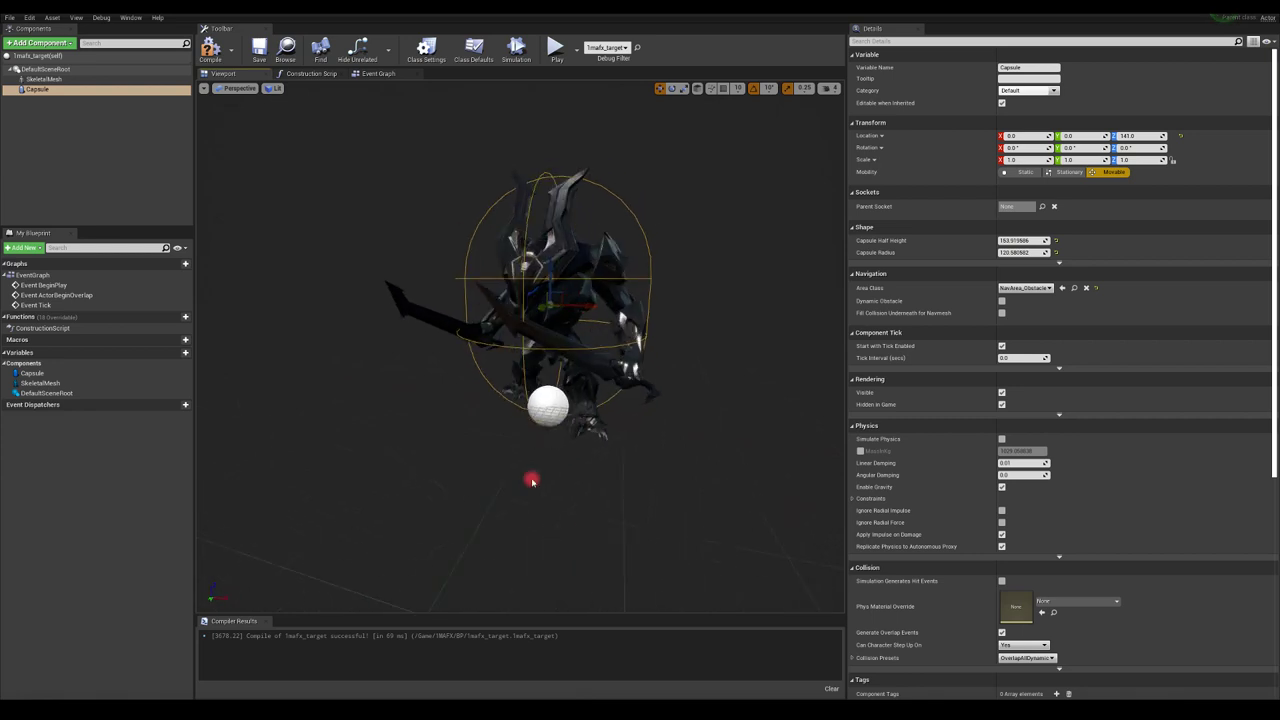
pyautogui.click(210, 48)
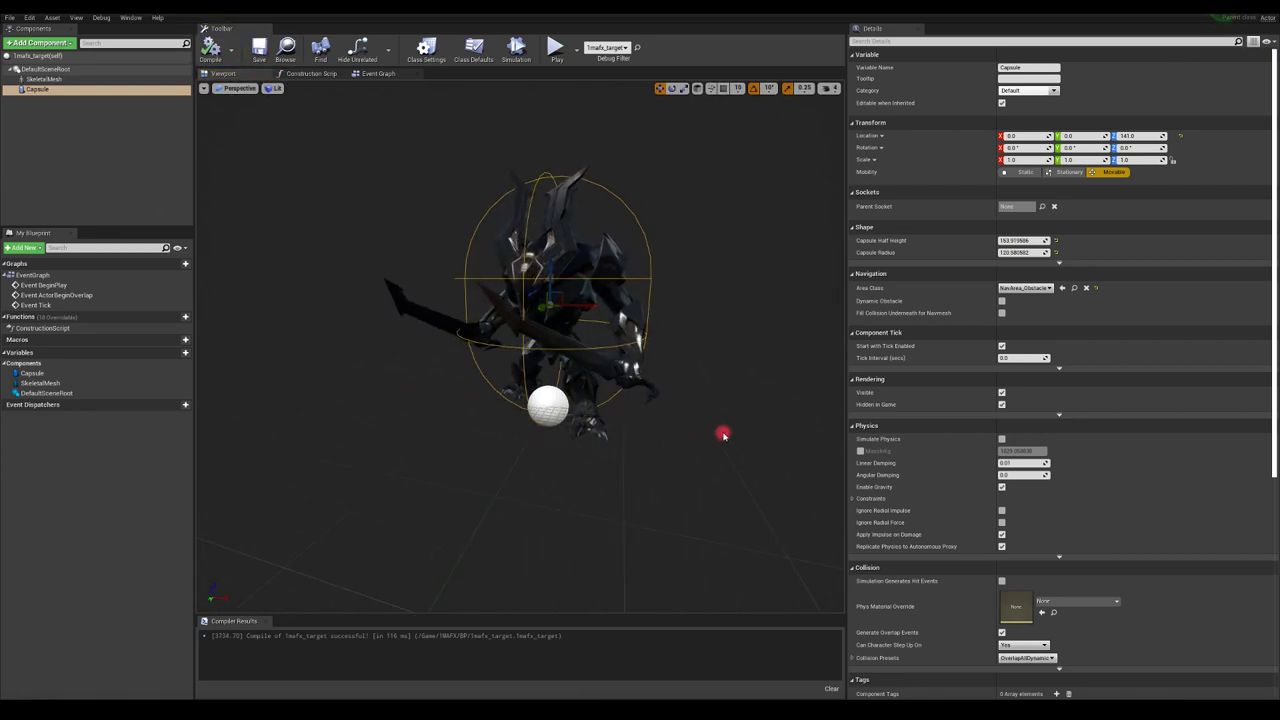
# Add a component tag named target to the capsule and compile the blueprint.
pyautogui.scroll(-5, 997, 480)
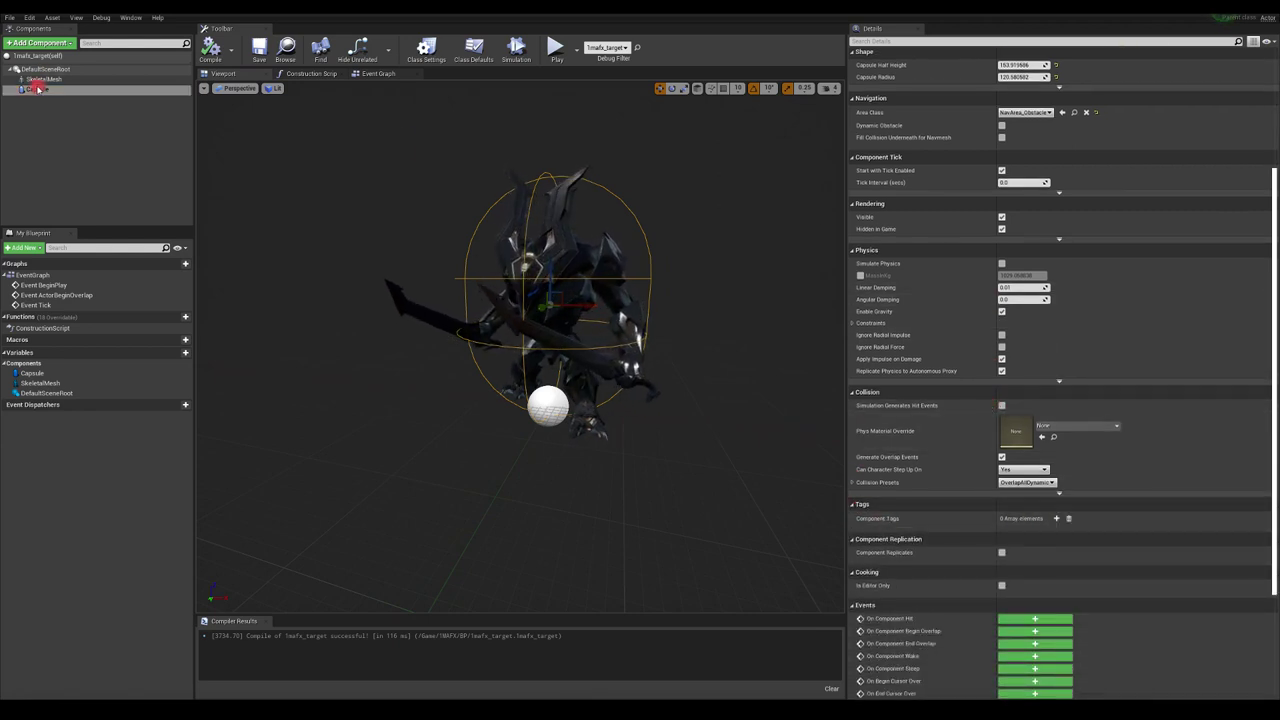
pyautogui.click(1056, 518)
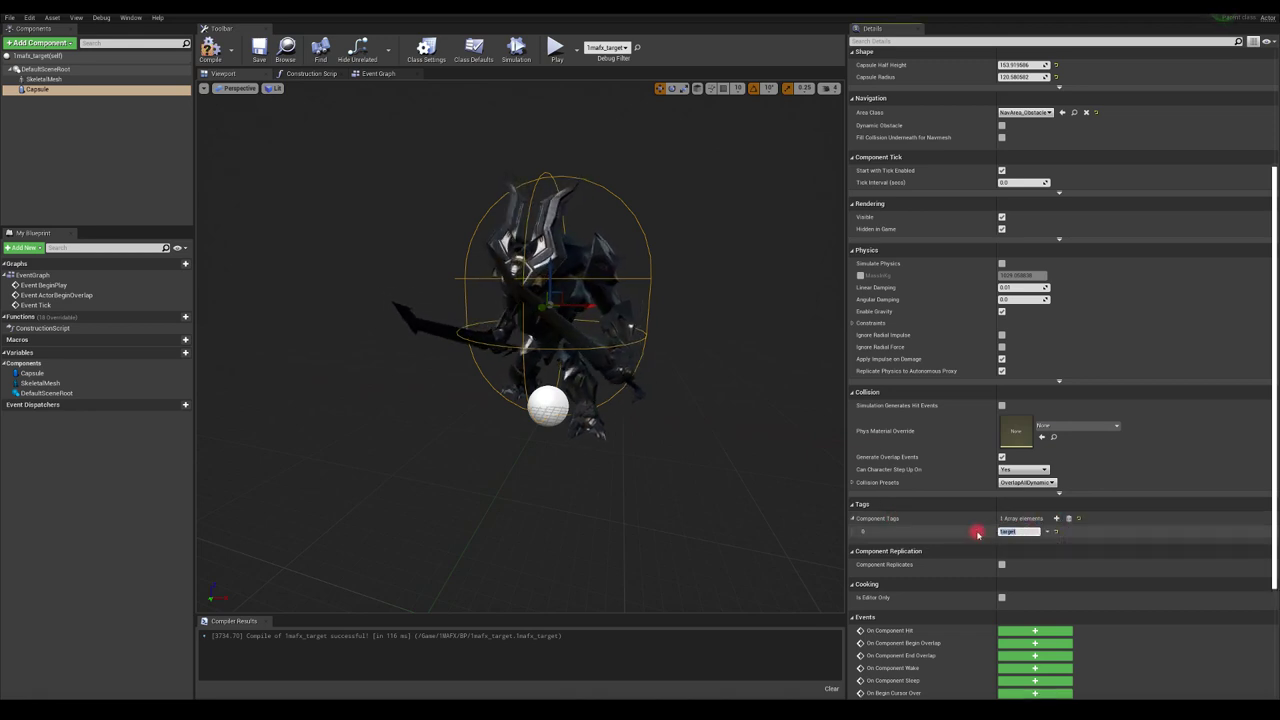
pyautogui.click(978, 534)
pyautogui.click(210, 48)
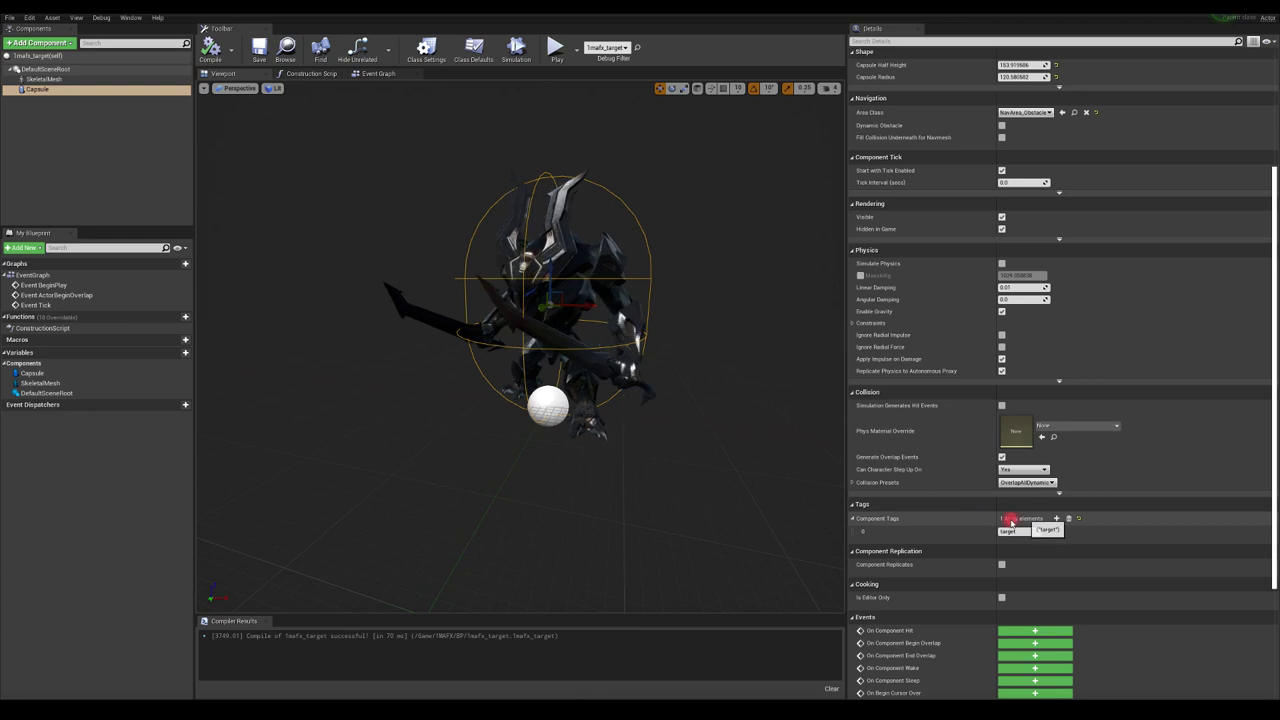
# Switch to the Projectile_1 blueprint and add an On Component Begin Overlap event for its Sphere component.
pyautogui.click(165, 9)
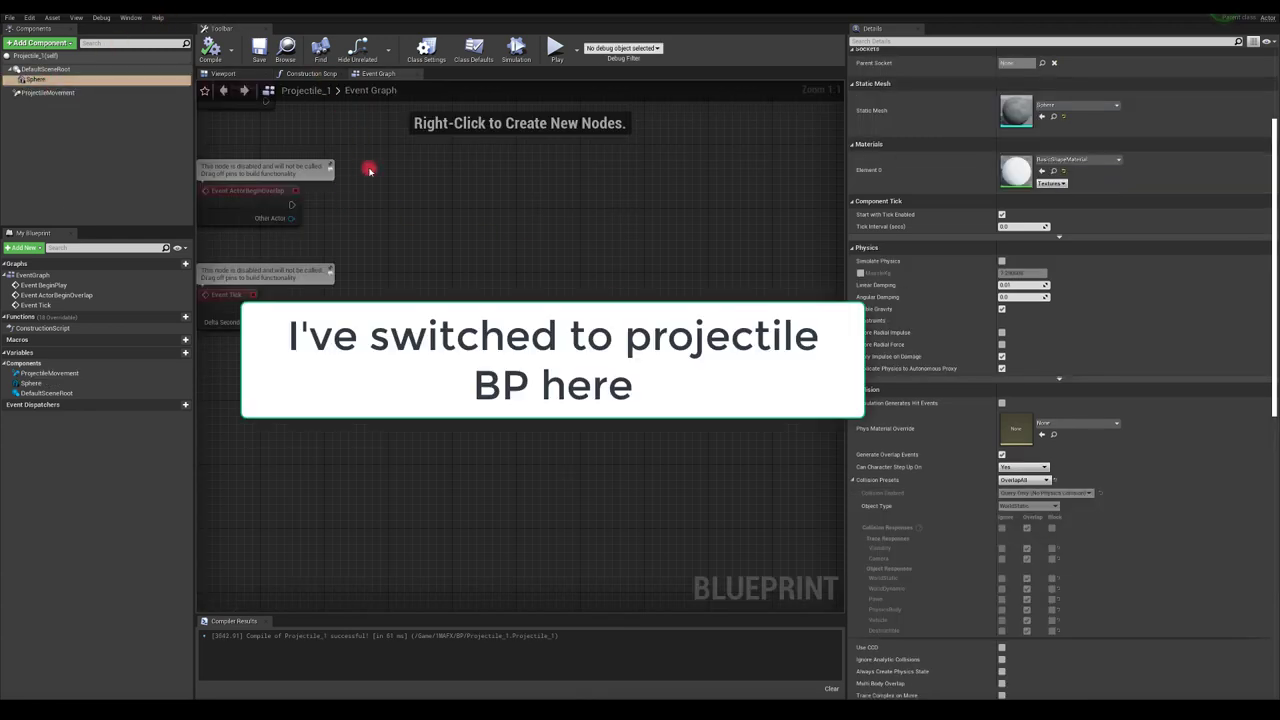
pyautogui.moveTo(352, 152); pyautogui.dragTo(406, 214, button='right')
pyautogui.click(47, 92)
pyautogui.click(40, 78)
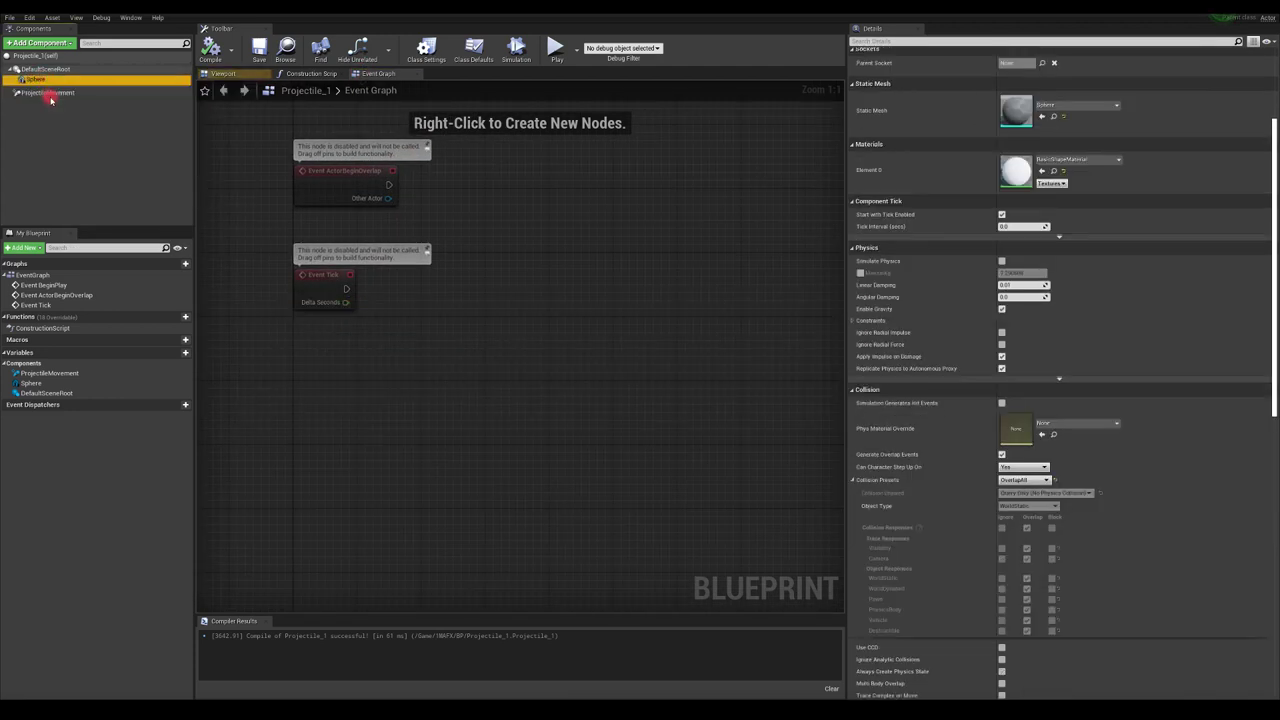
pyautogui.scroll(-4, 975, 470)
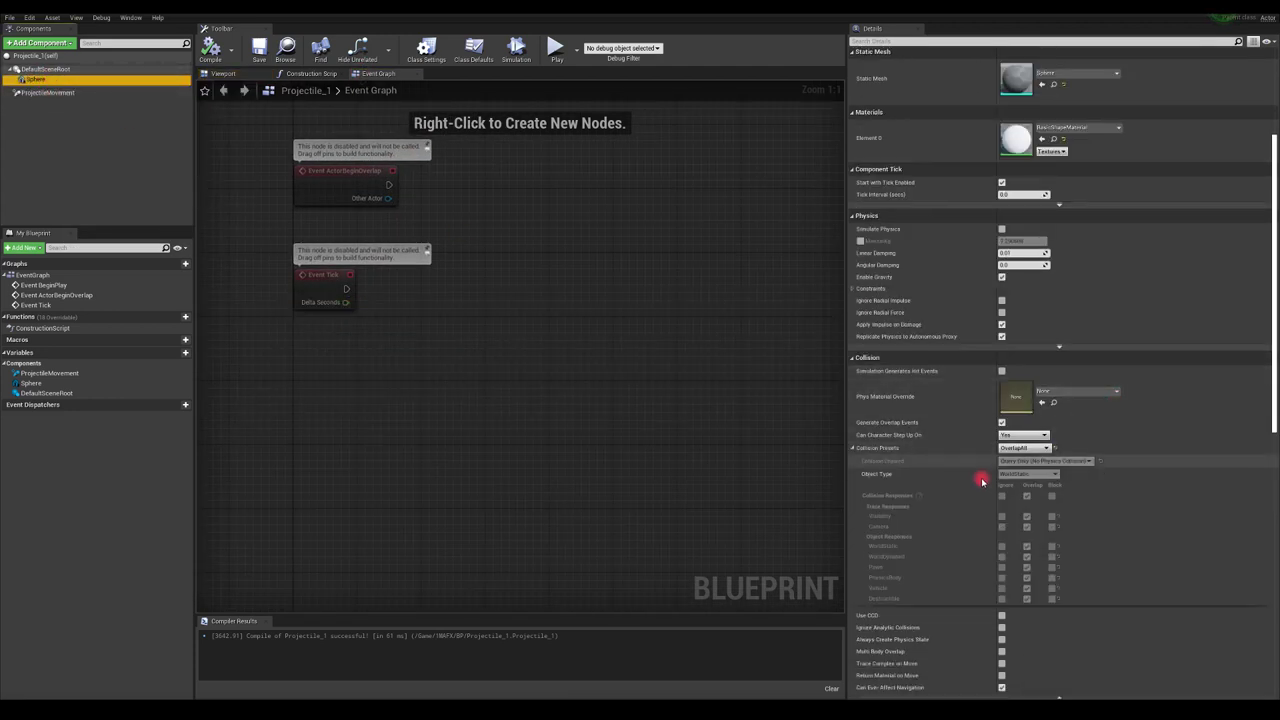
pyautogui.scroll(-10, 1003, 430)
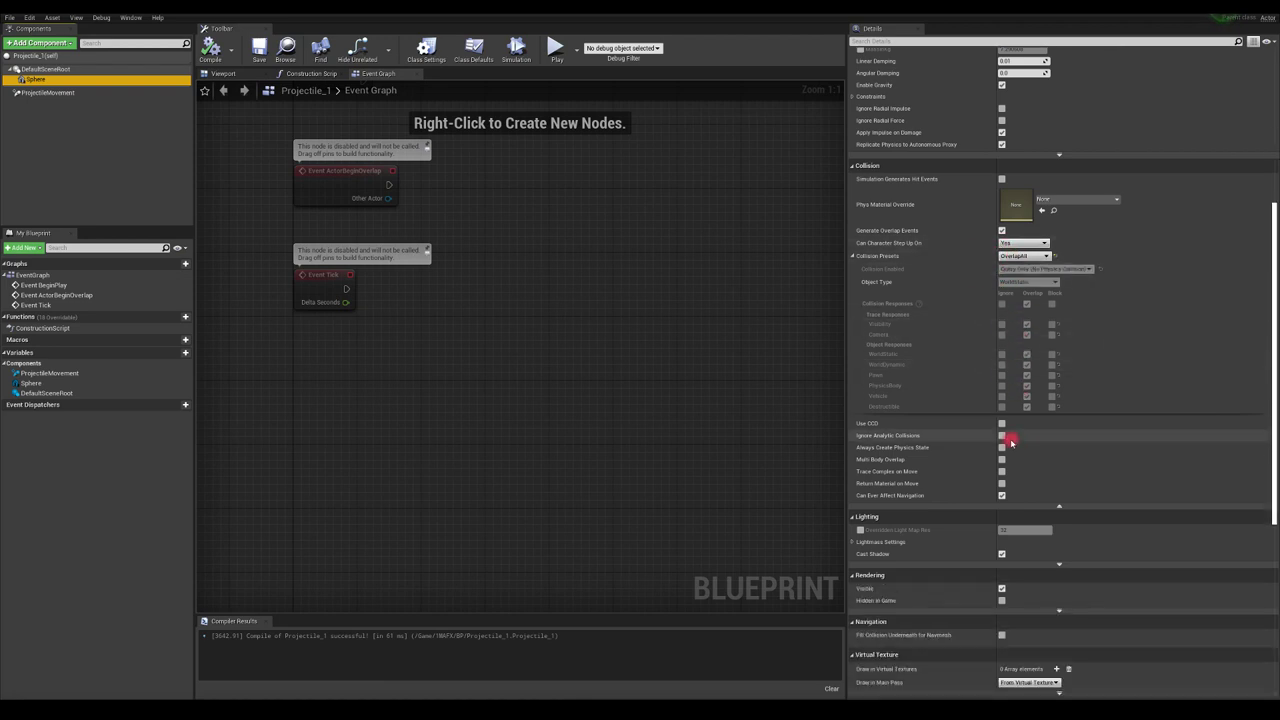
pyautogui.scroll(-2, 1000, 495)
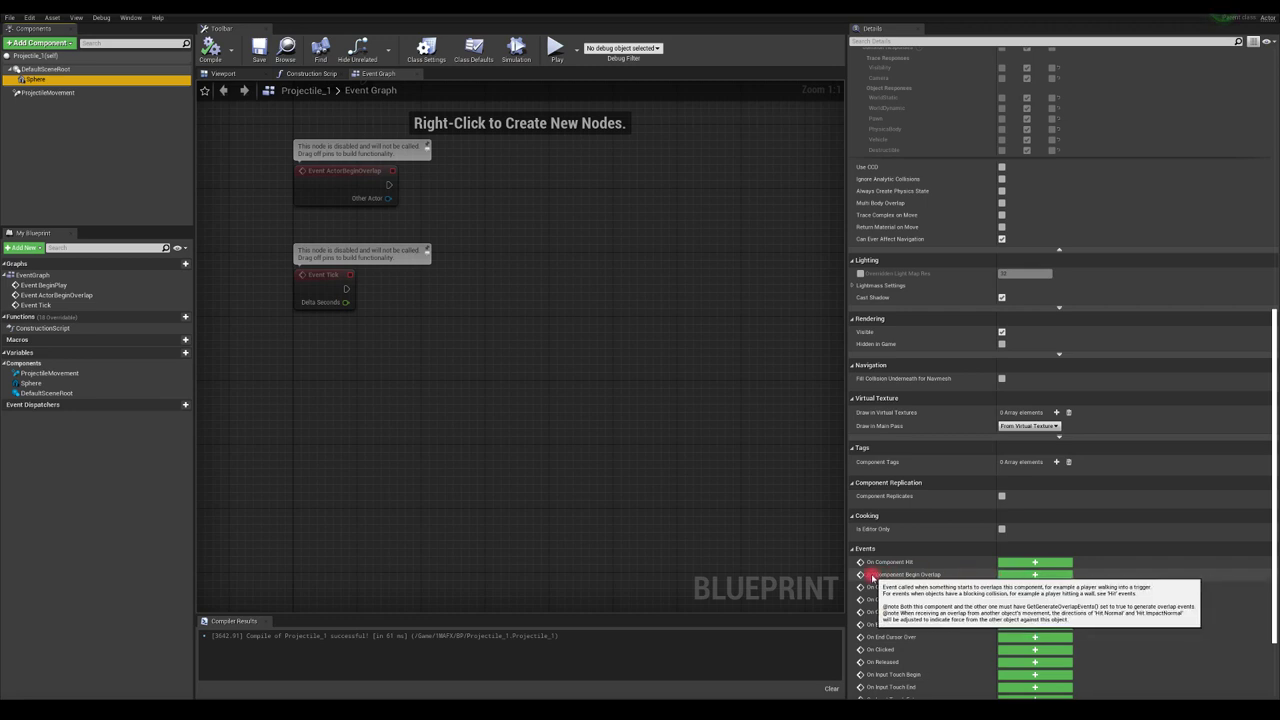
pyautogui.click(1035, 575)
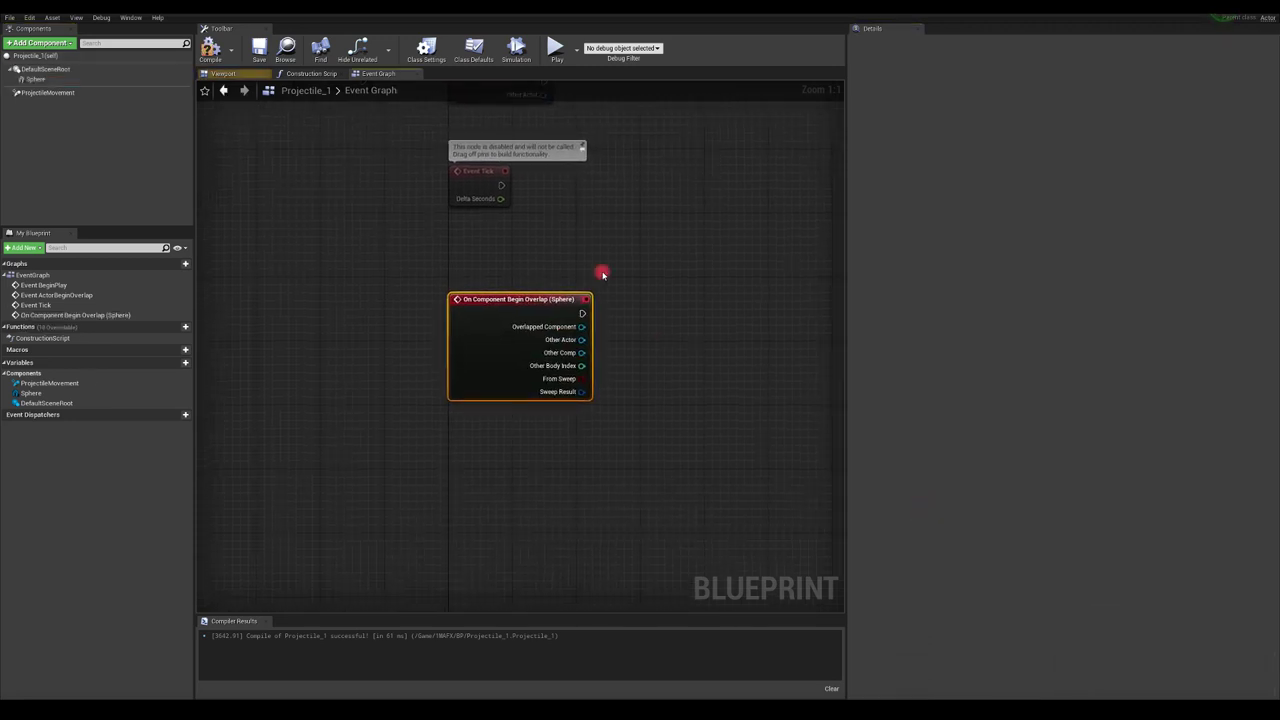
# Attach a Print String to the Sphere's overlap event, fed by the Other Comp's display name through Get Display Name.
pyautogui.moveTo(609, 263); pyautogui.dragTo(488, 300, button='right')
pyautogui.moveTo(480, 310); pyautogui.dragTo(610, 313)
pyautogui.write('prin')
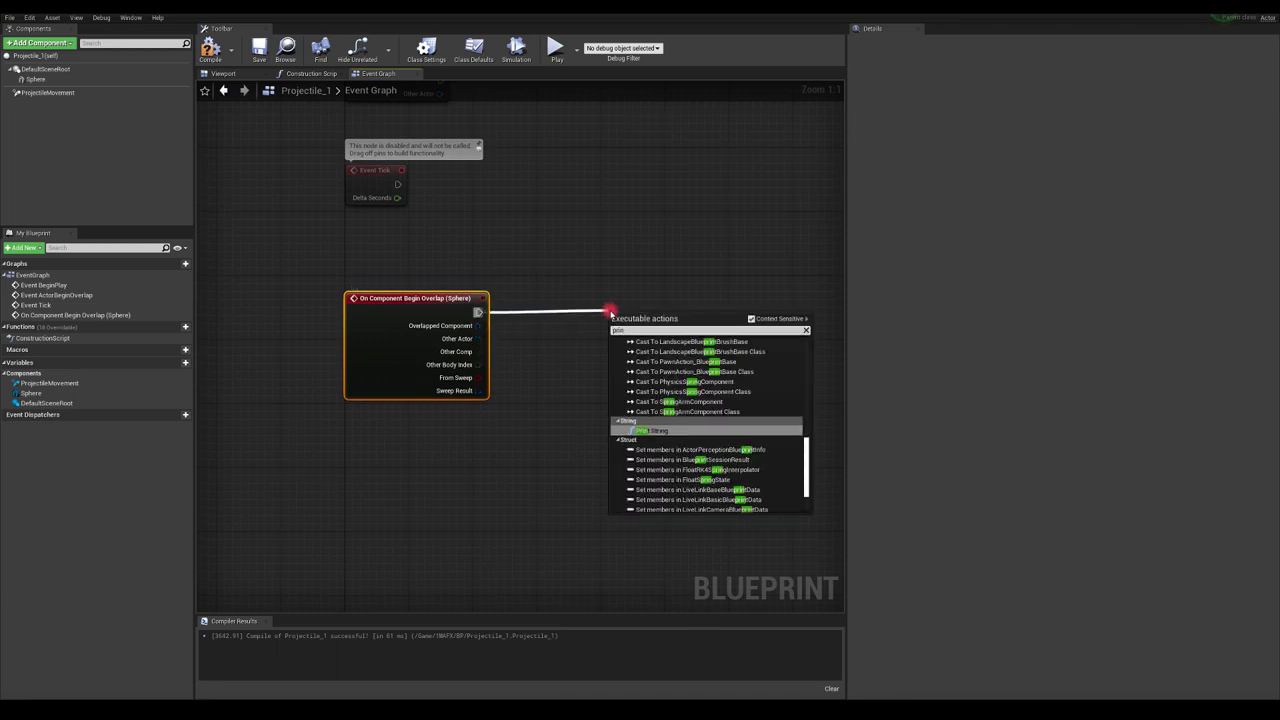
pyautogui.press('Return')
pyautogui.moveTo(671, 314); pyautogui.dragTo(709, 300)
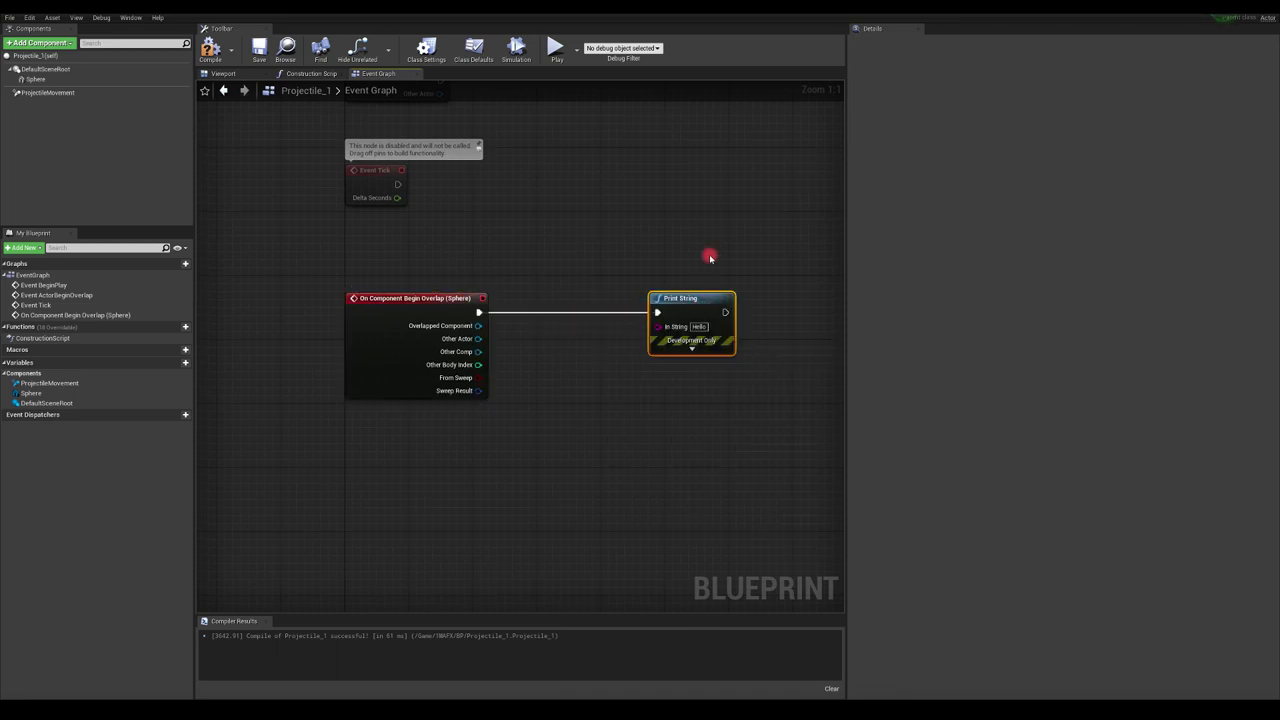
pyautogui.moveTo(593, 238); pyautogui.dragTo(553, 219, button='right')
pyautogui.moveTo(440, 333); pyautogui.dragTo(757, 264)
pyautogui.moveTo(500, 280); pyautogui.dragTo(556, 336)
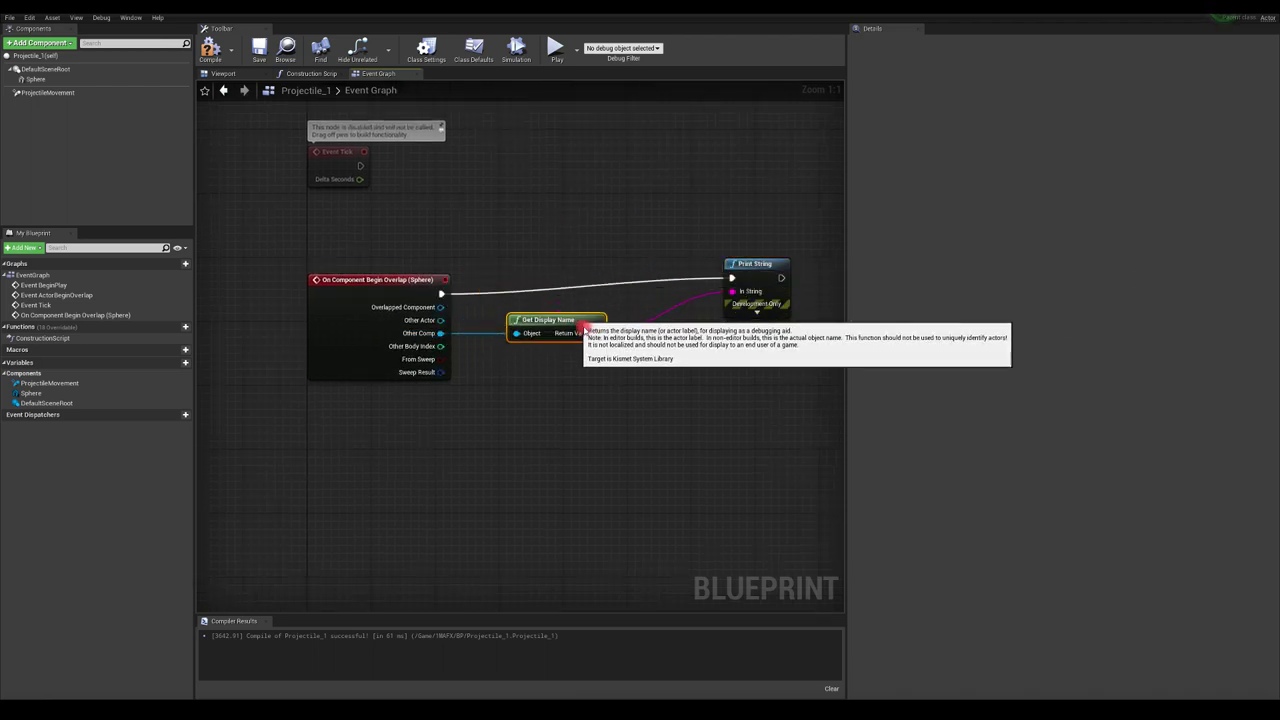
# Compile Projectile_1 and play-test the level, firing at the target to check the printed overlap name.
pyautogui.click(210, 48)
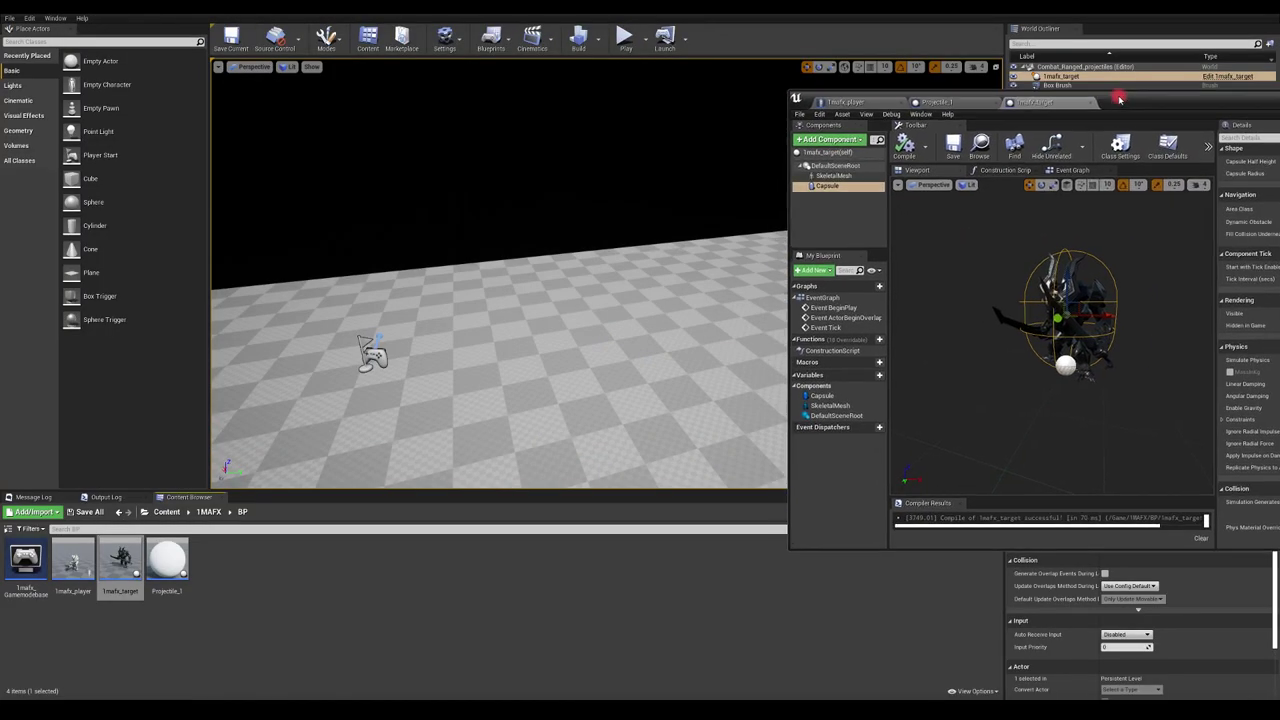
pyautogui.click(625, 38)
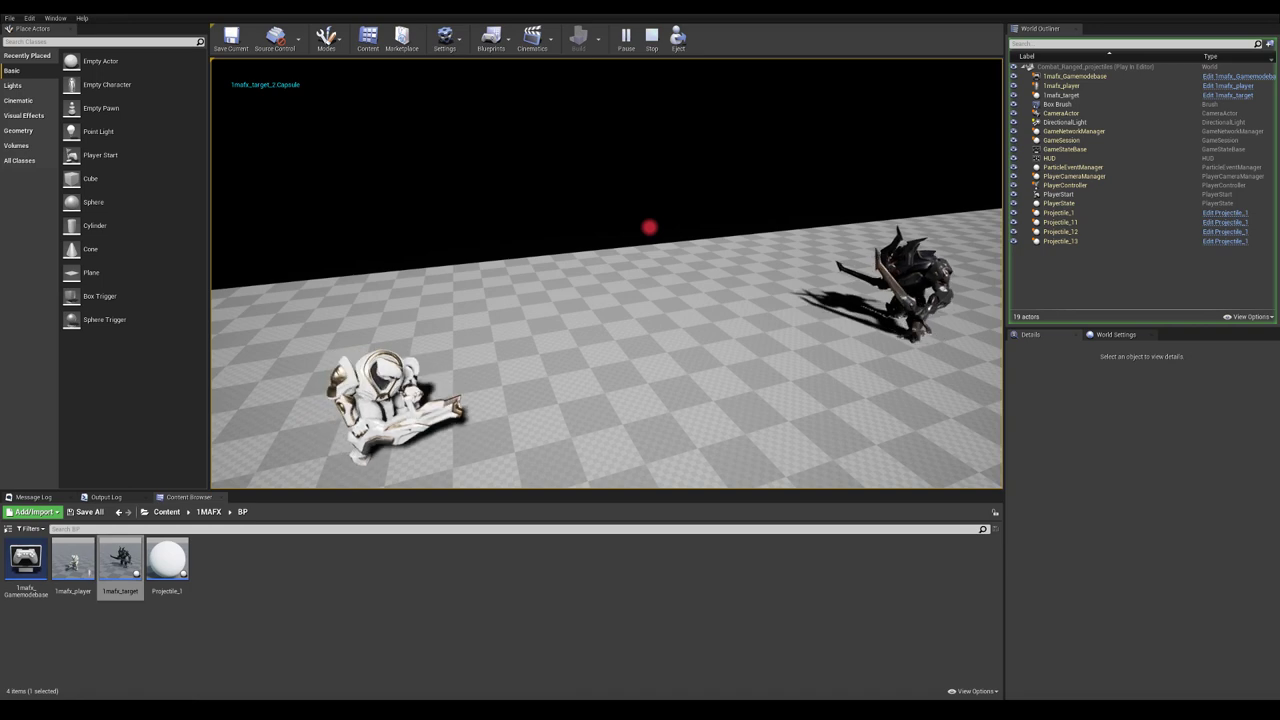
pyautogui.press('Escape')
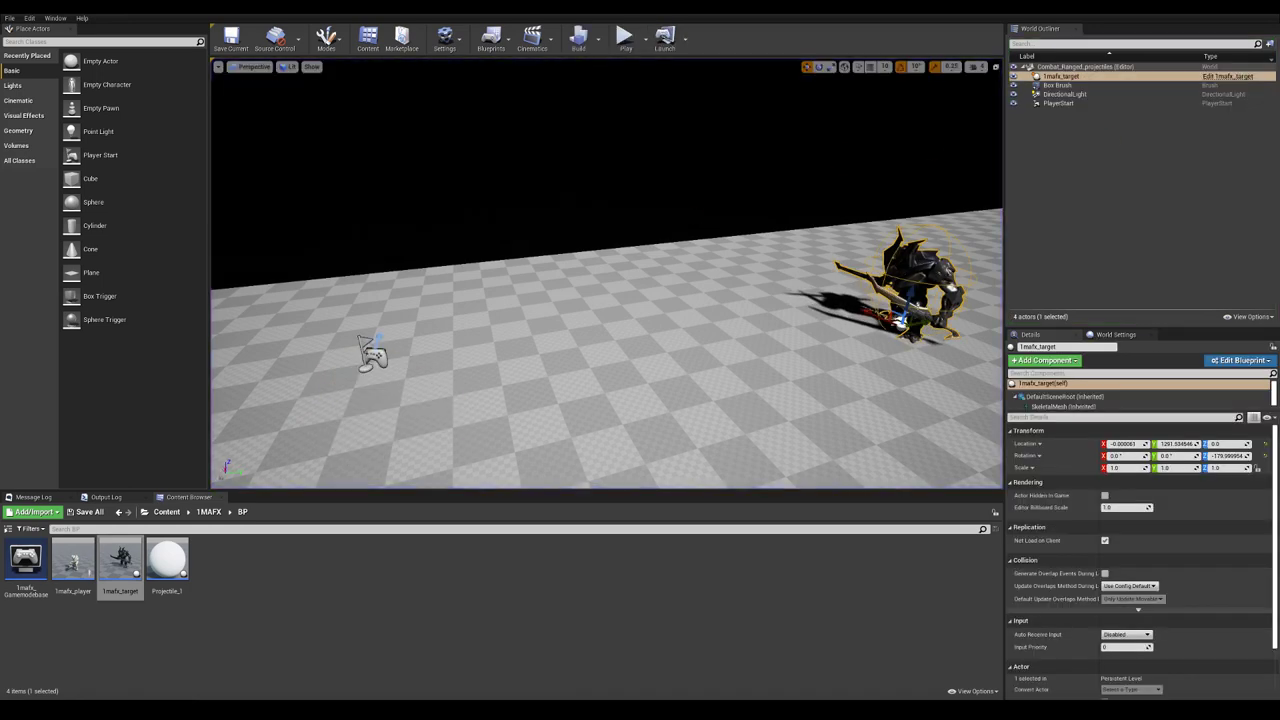
# Return to the Projectile_1 event graph and insert a Branch between the Sphere overlap event and the Print String.
pyautogui.doubleClick(128, 568)
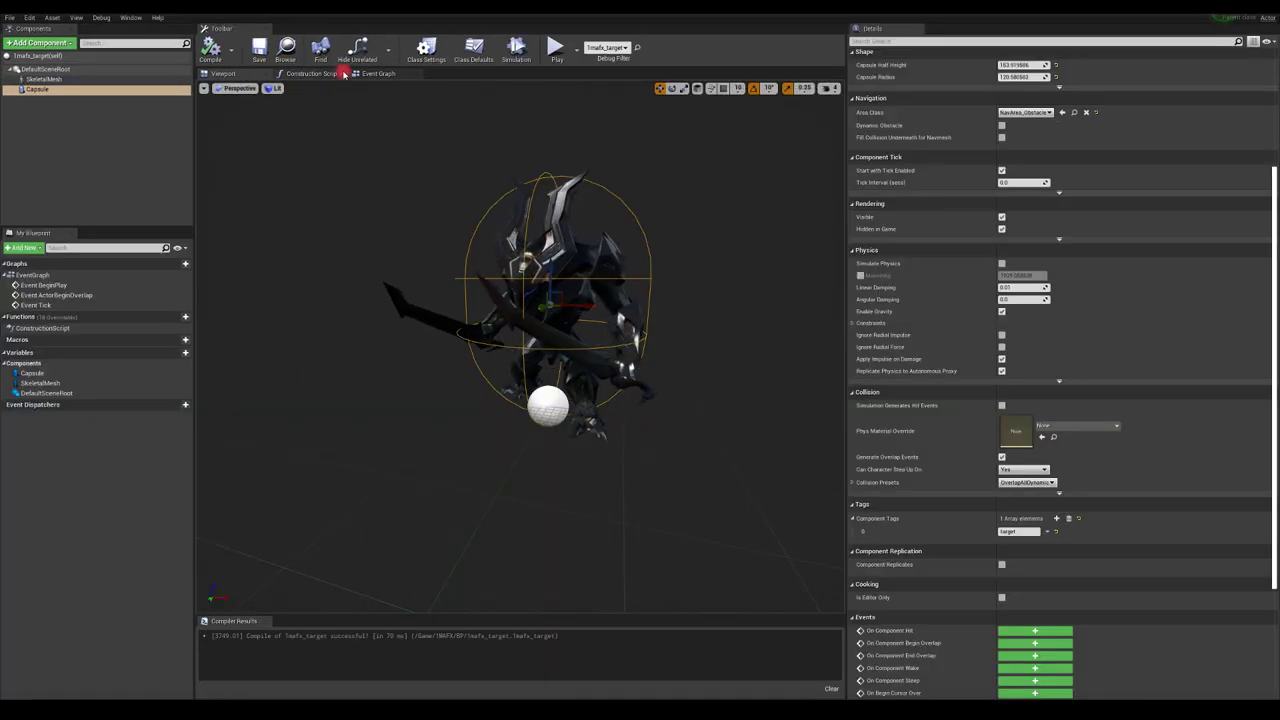
pyautogui.click(375, 73)
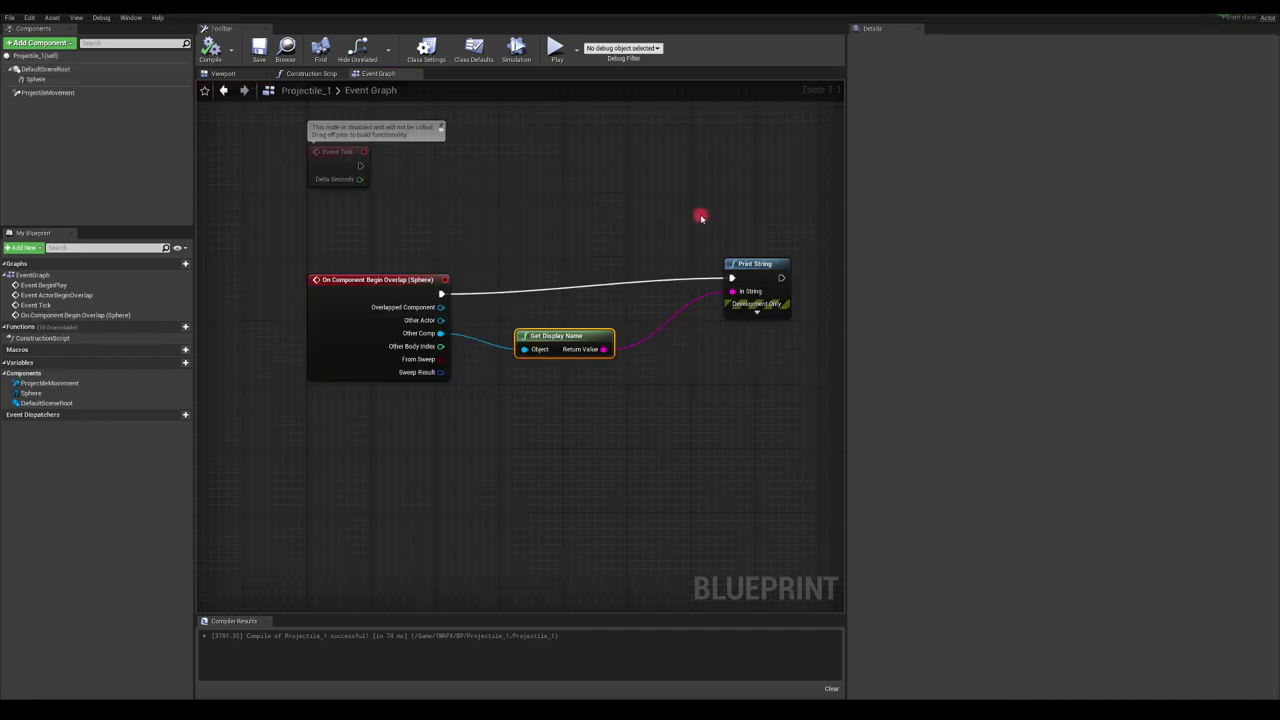
pyautogui.moveTo(700, 214); pyautogui.dragTo(535, 182, button='right')
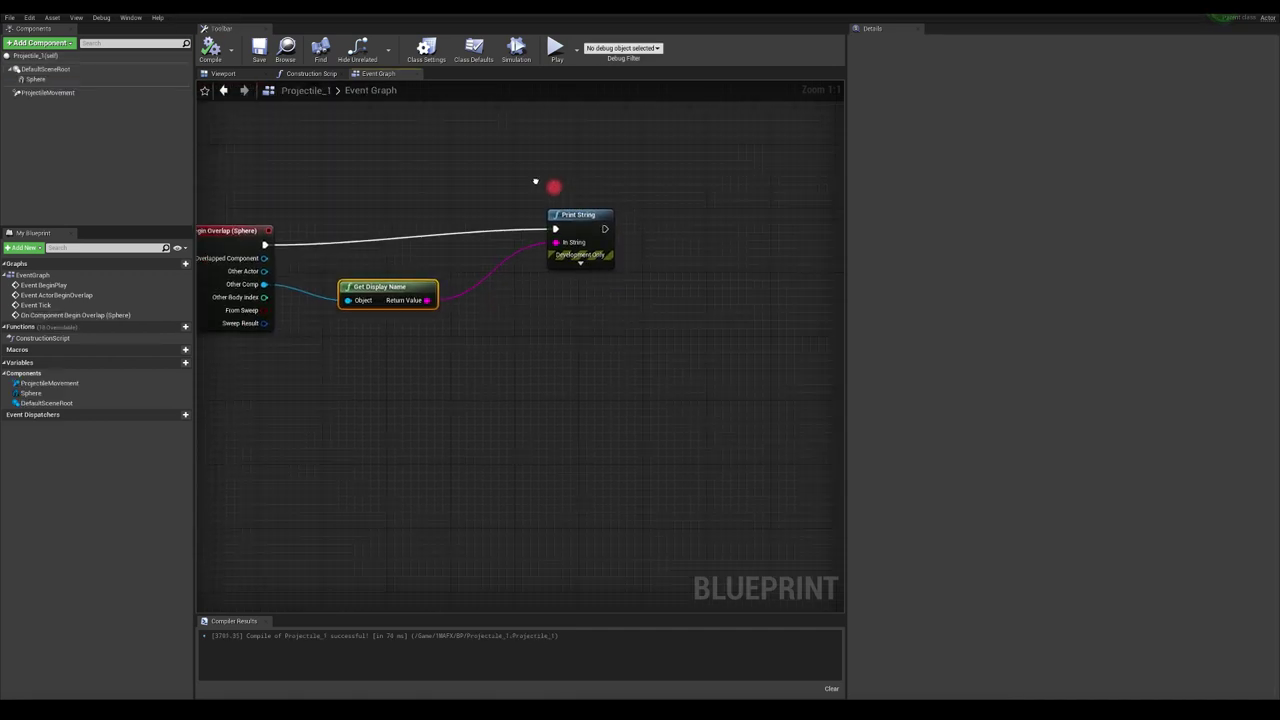
pyautogui.moveTo(264, 245); pyautogui.dragTo(466, 191)
pyautogui.write('bra')
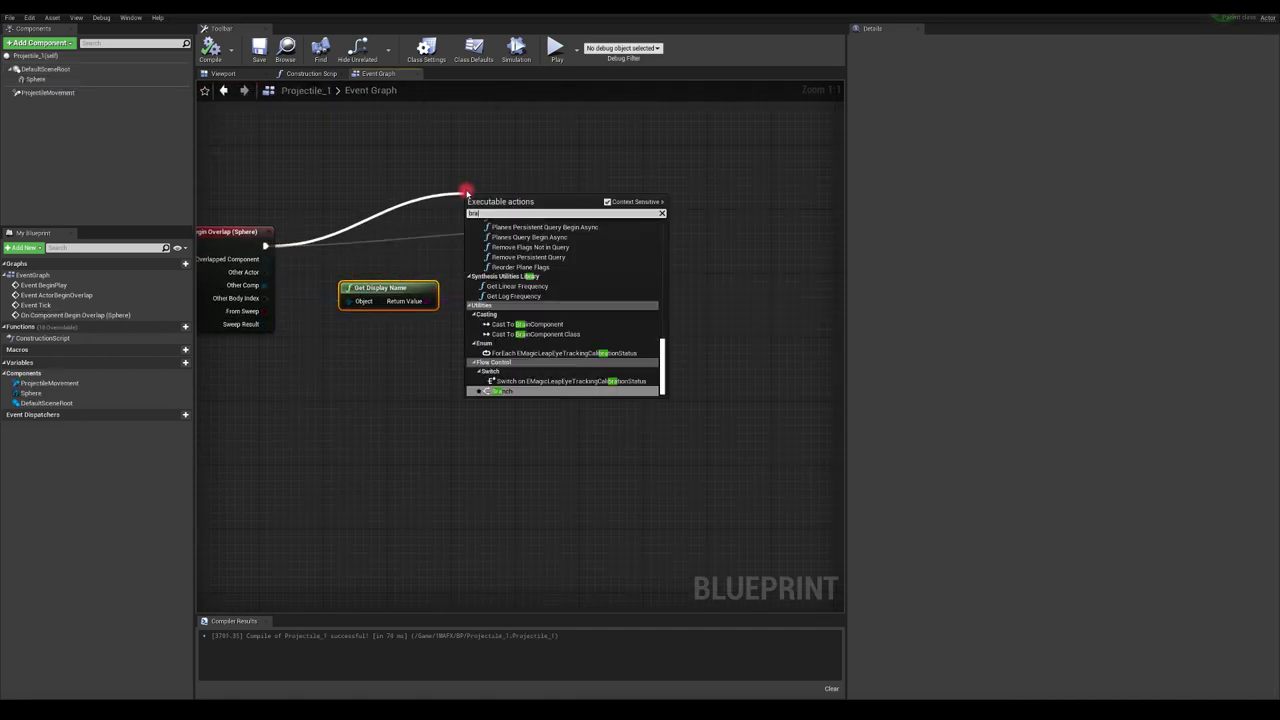
pyautogui.press('Return')
pyautogui.moveTo(558, 214); pyautogui.dragTo(711, 262)
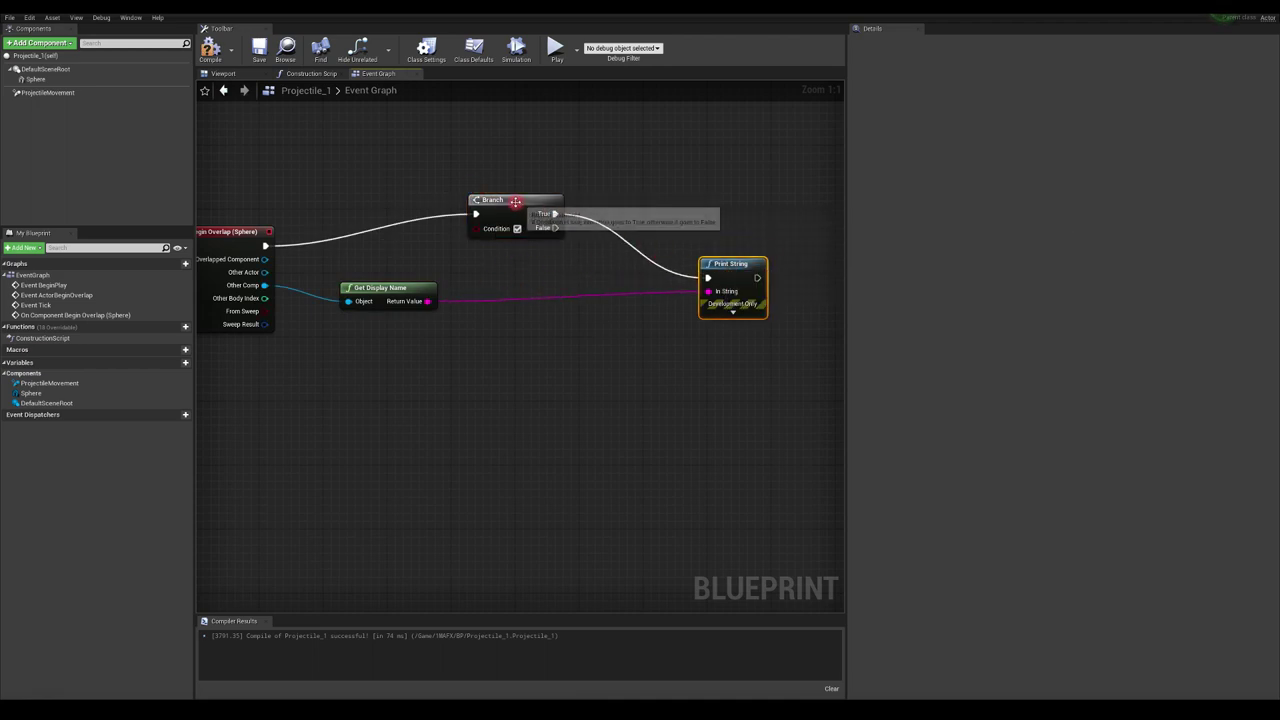
pyautogui.moveTo(515, 202); pyautogui.dragTo(523, 226)
# Delete the Print String and Get Display Name nodes from the overlap logic.
pyautogui.click(729, 286)
pyautogui.press('Delete')
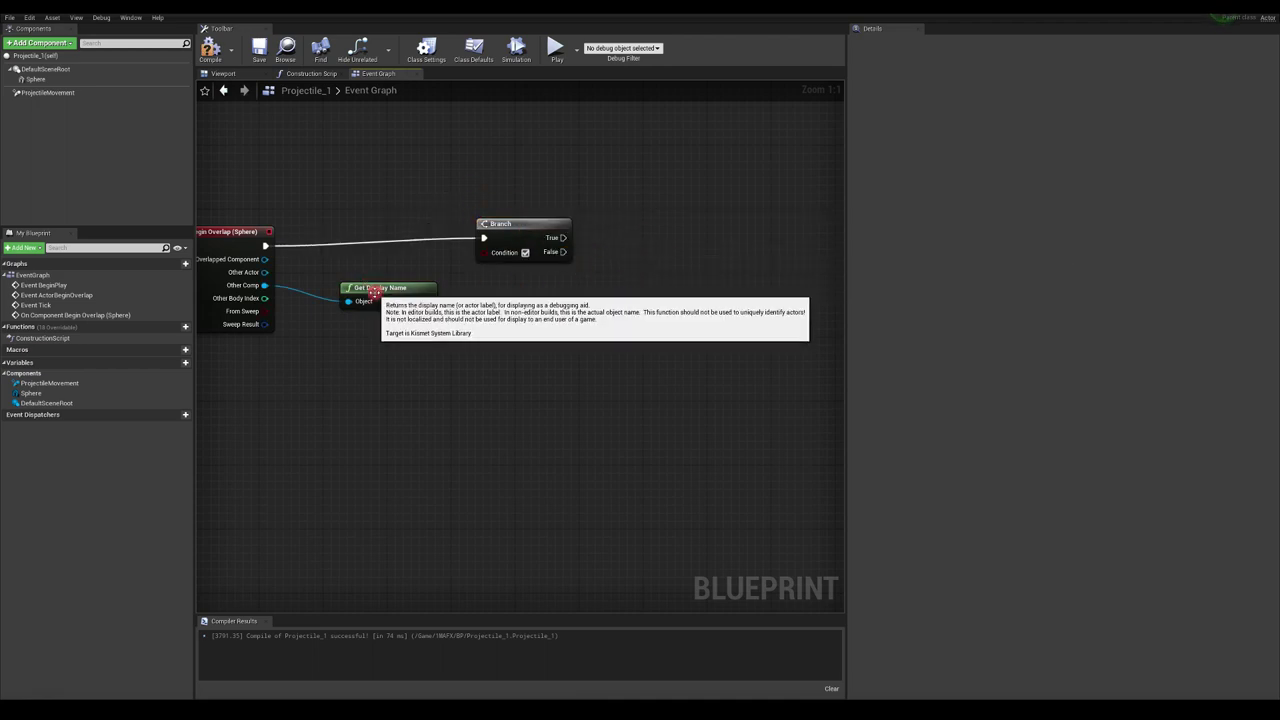
pyautogui.moveTo(374, 291); pyautogui.dragTo(357, 291)
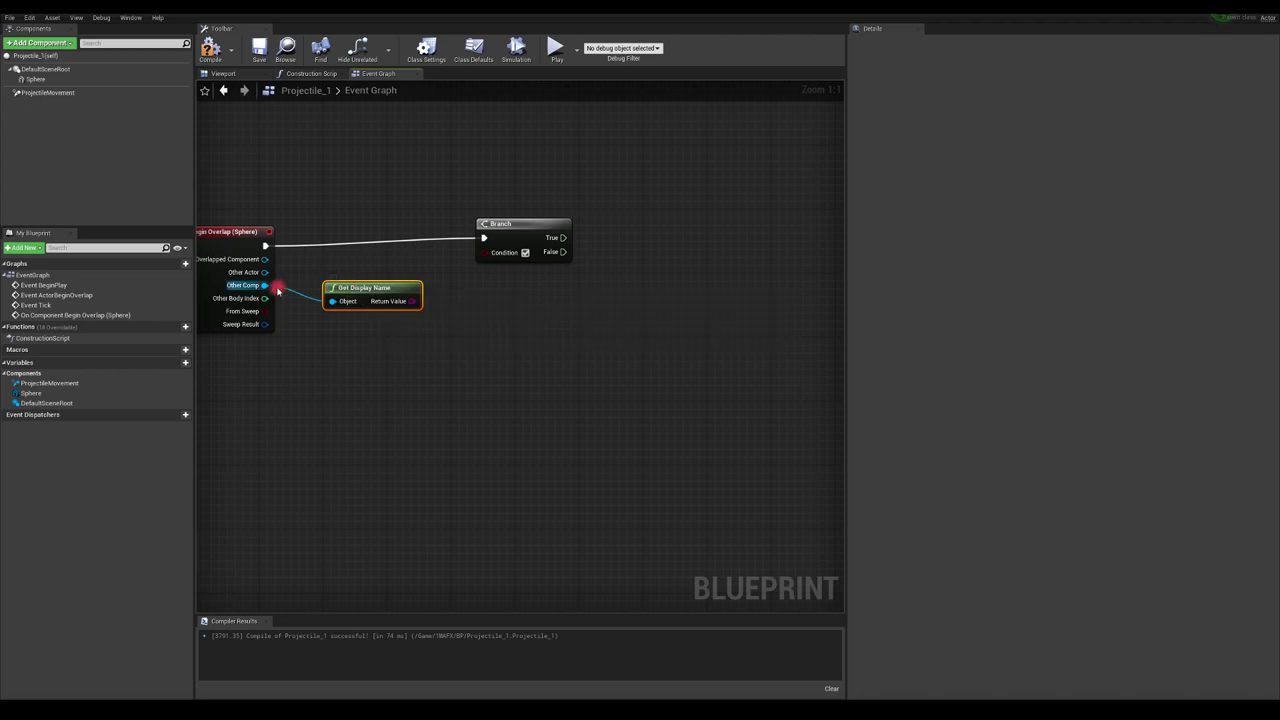
pyautogui.press('Delete')
# Check Other Comp with a Component Has Tag node set to target, and connect its result to the Branch condition.
pyautogui.moveTo(264, 285); pyautogui.dragTo(388, 328)
pyautogui.write('tag')
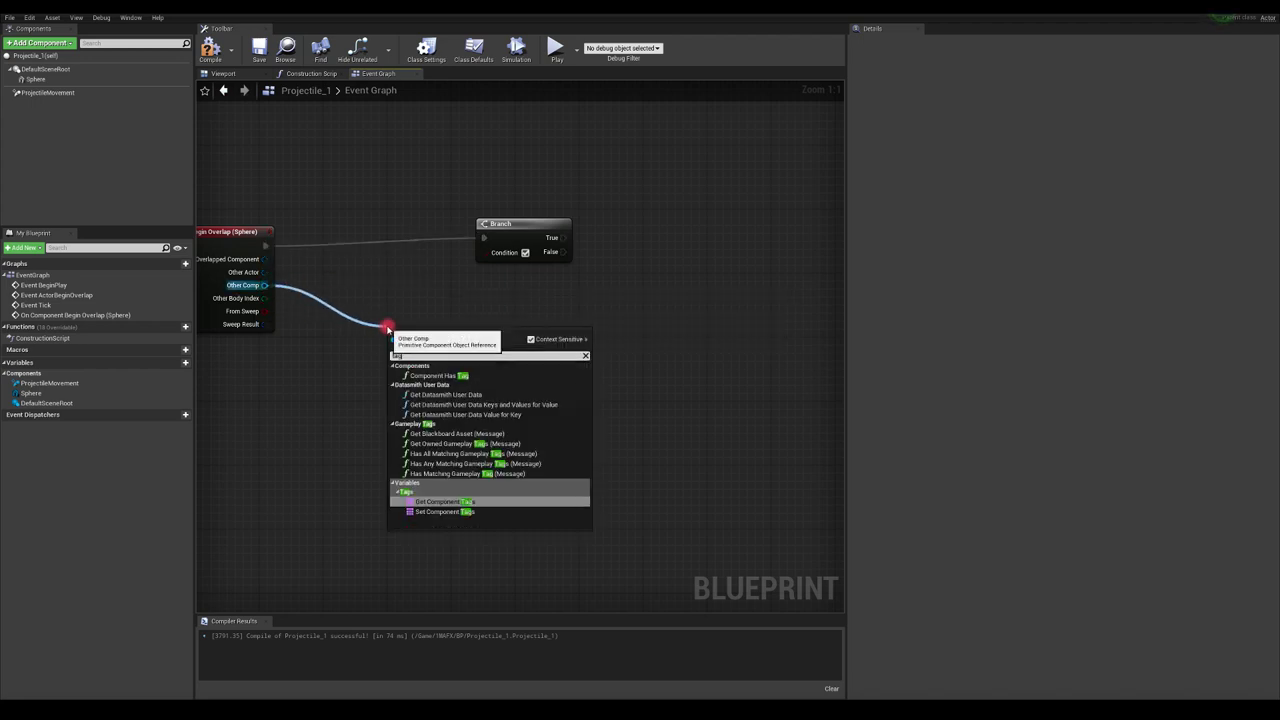
pyautogui.click(423, 374)
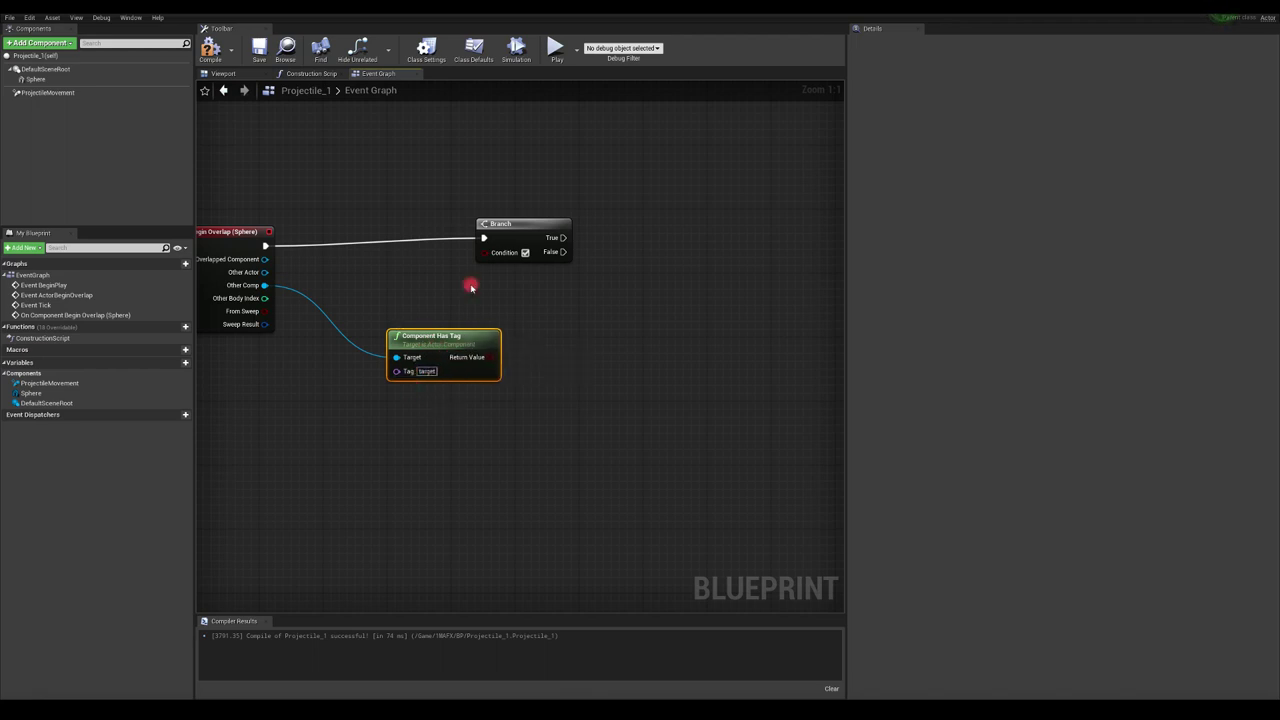
pyautogui.moveTo(523, 222); pyautogui.dragTo(577, 222)
pyautogui.moveTo(490, 357); pyautogui.dragTo(747, 239)
# Add a Print String with the text "target hit" to the Branch's True output.
pyautogui.write('print')
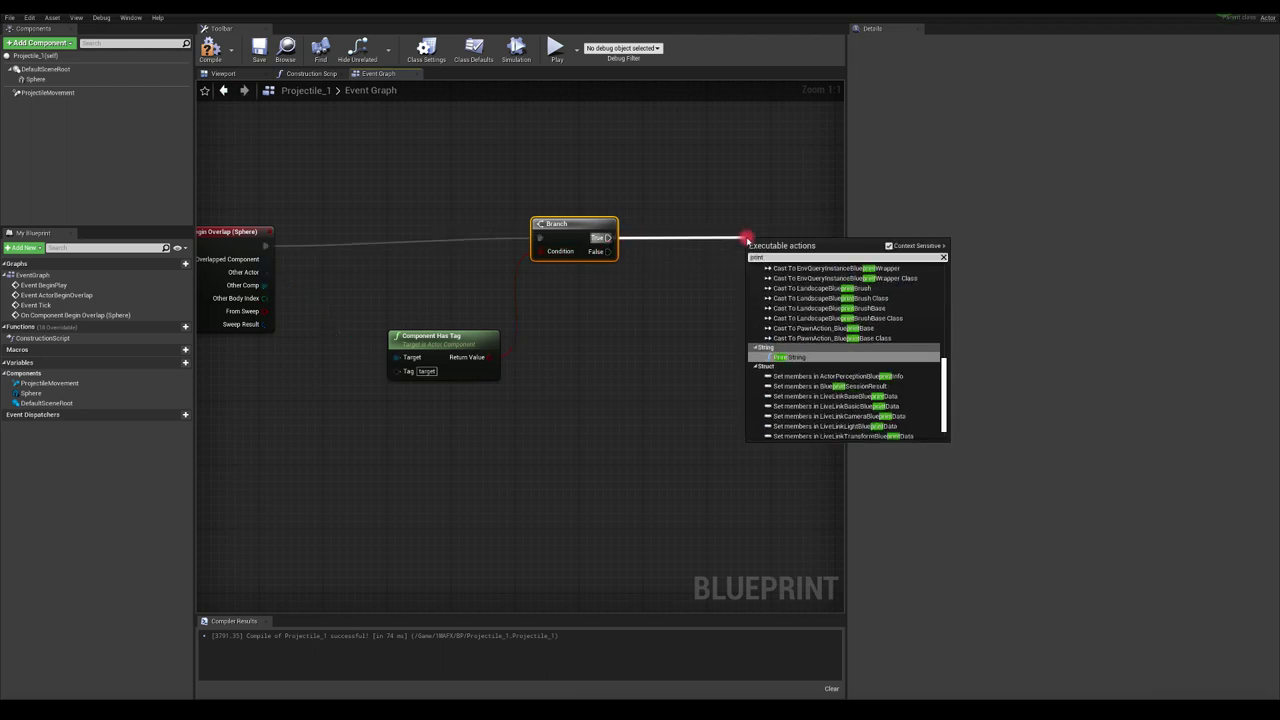
pyautogui.press('Return')
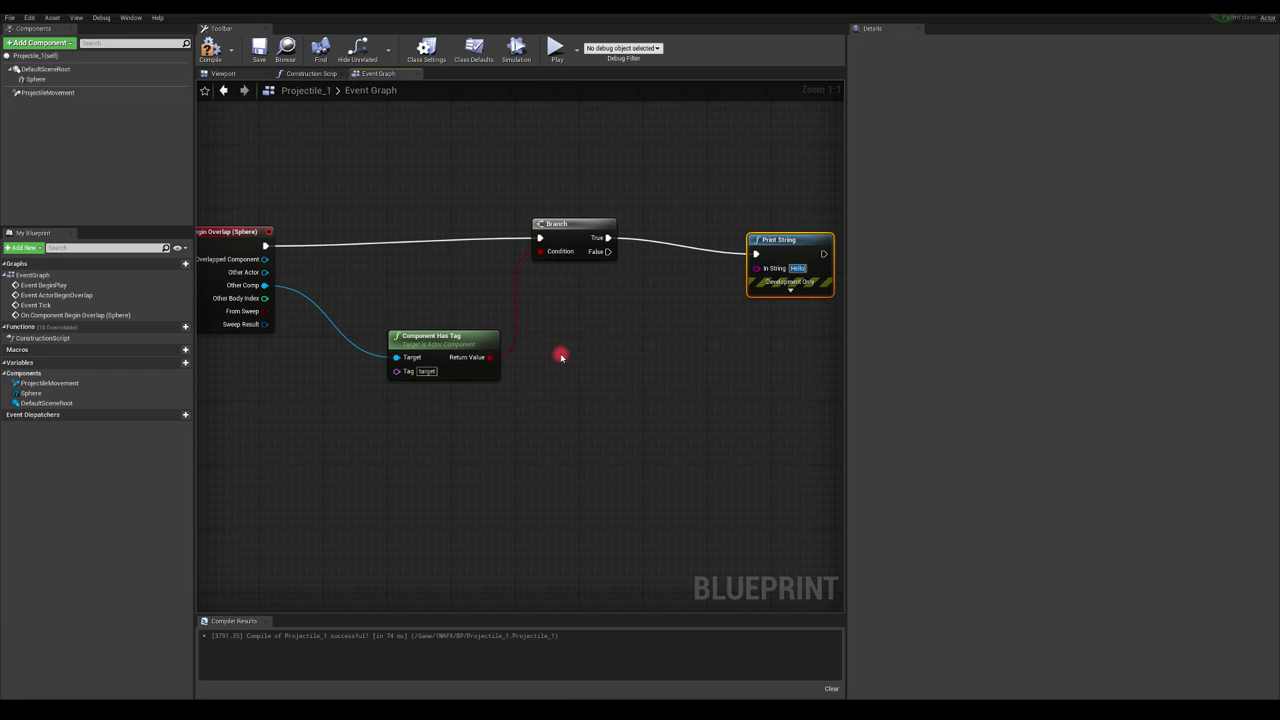
pyautogui.write('hit')
pyautogui.moveTo(756, 159); pyautogui.dragTo(579, 162, button='right')
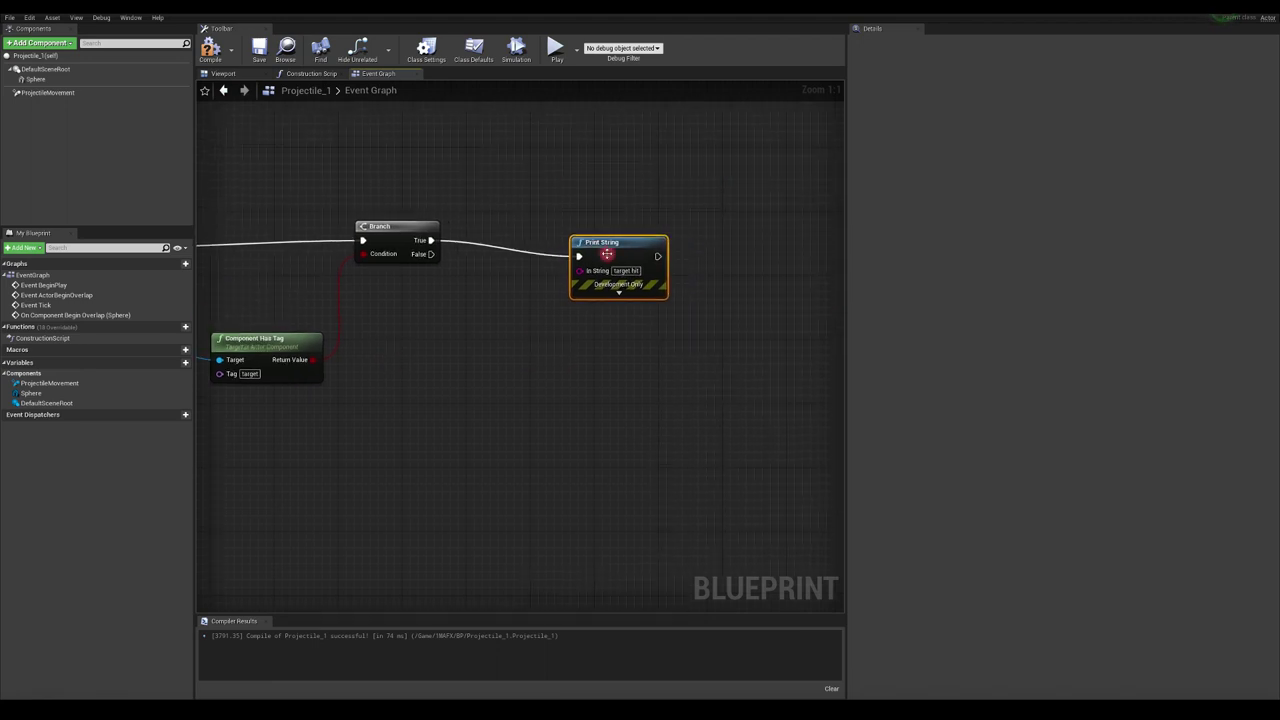
# Move the Print String closer to the Branch and follow it with a DestroyActor node targeting self.
pyautogui.moveTo(606, 246); pyautogui.dragTo(686, 248)
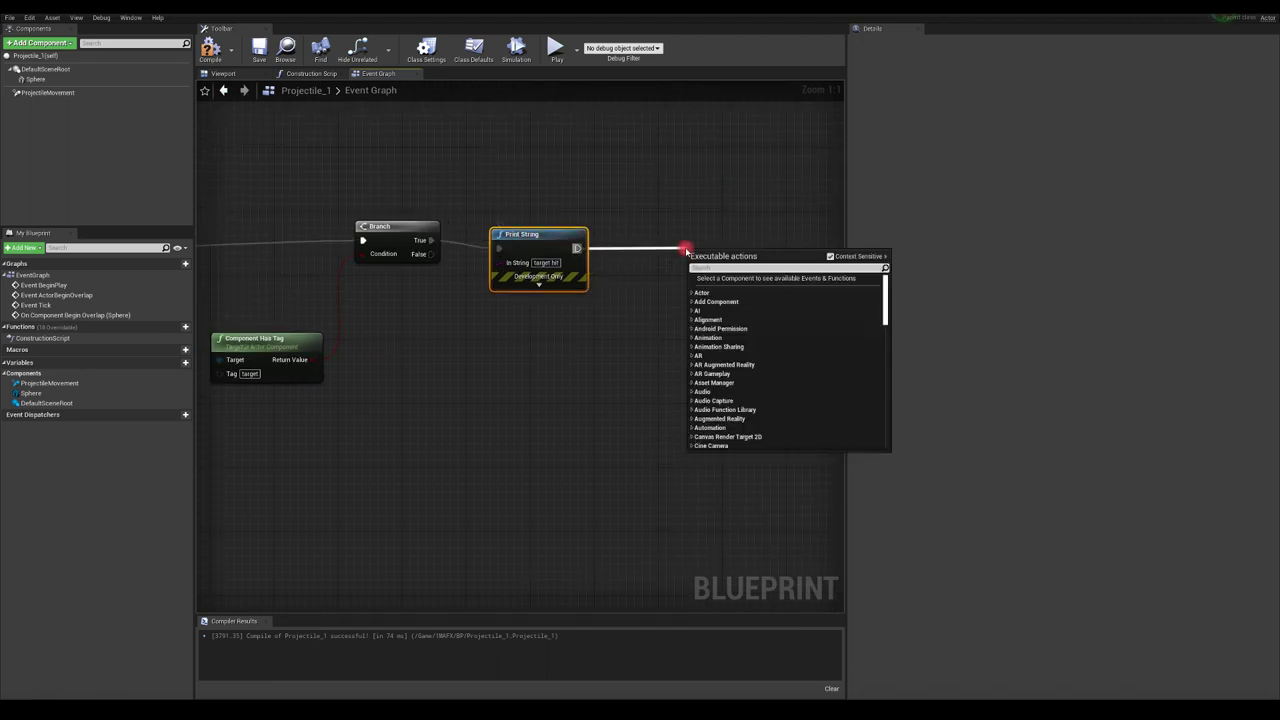
pyautogui.write('destr')
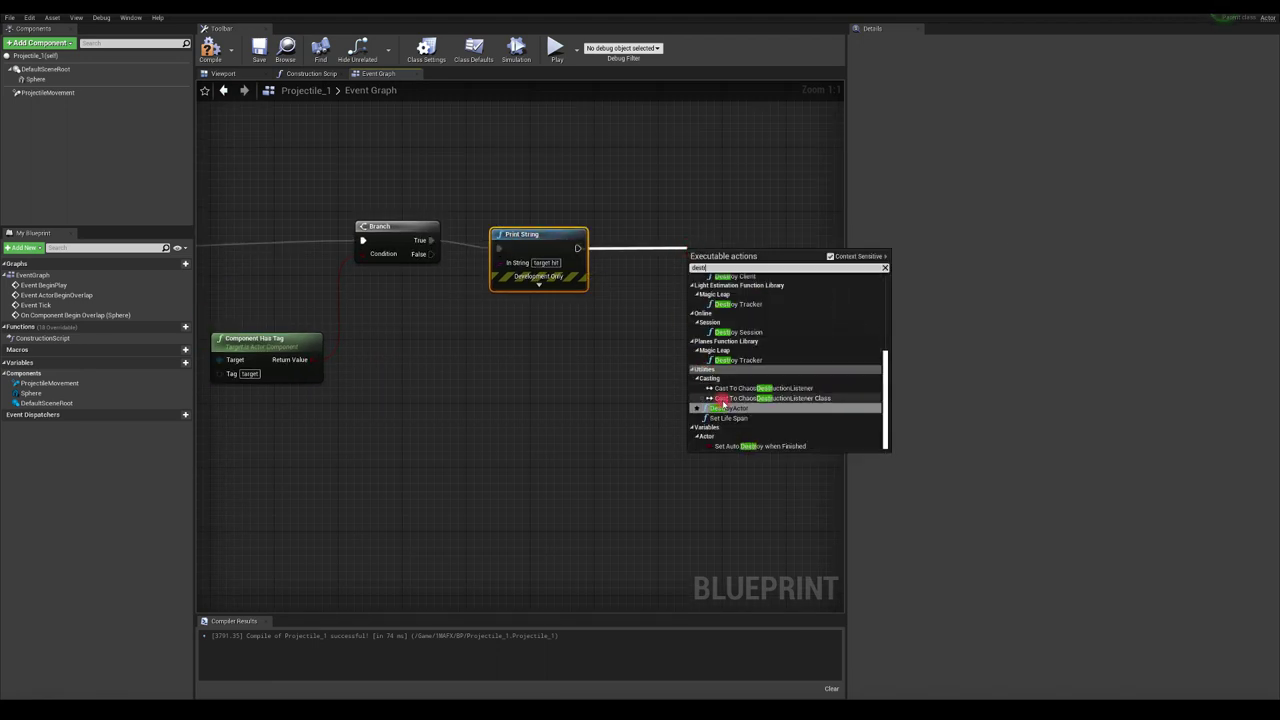
pyautogui.click(728, 408)
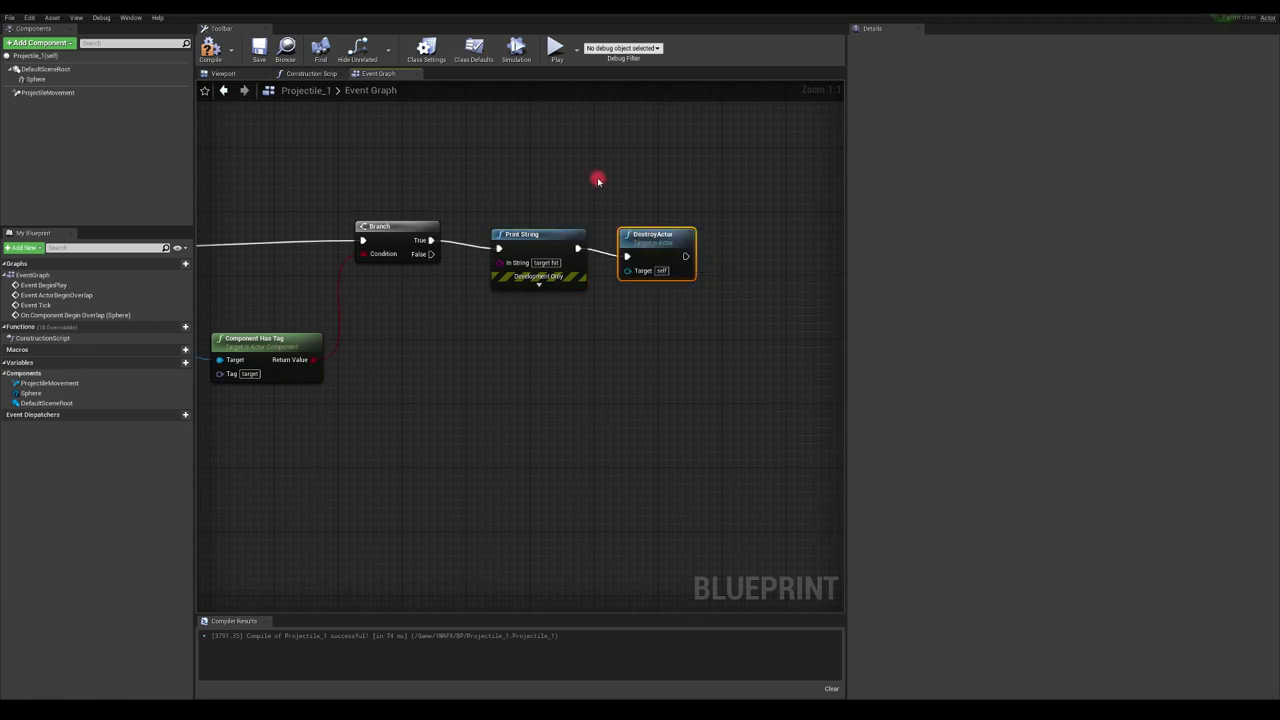
# Compile and save Projectile_1, and play-test firing at the target to check the hit message and projectile removal.
pyautogui.moveTo(196, 49); pyautogui.dragTo(198, 49)
pyautogui.click(208, 49)
pyautogui.click(258, 49)
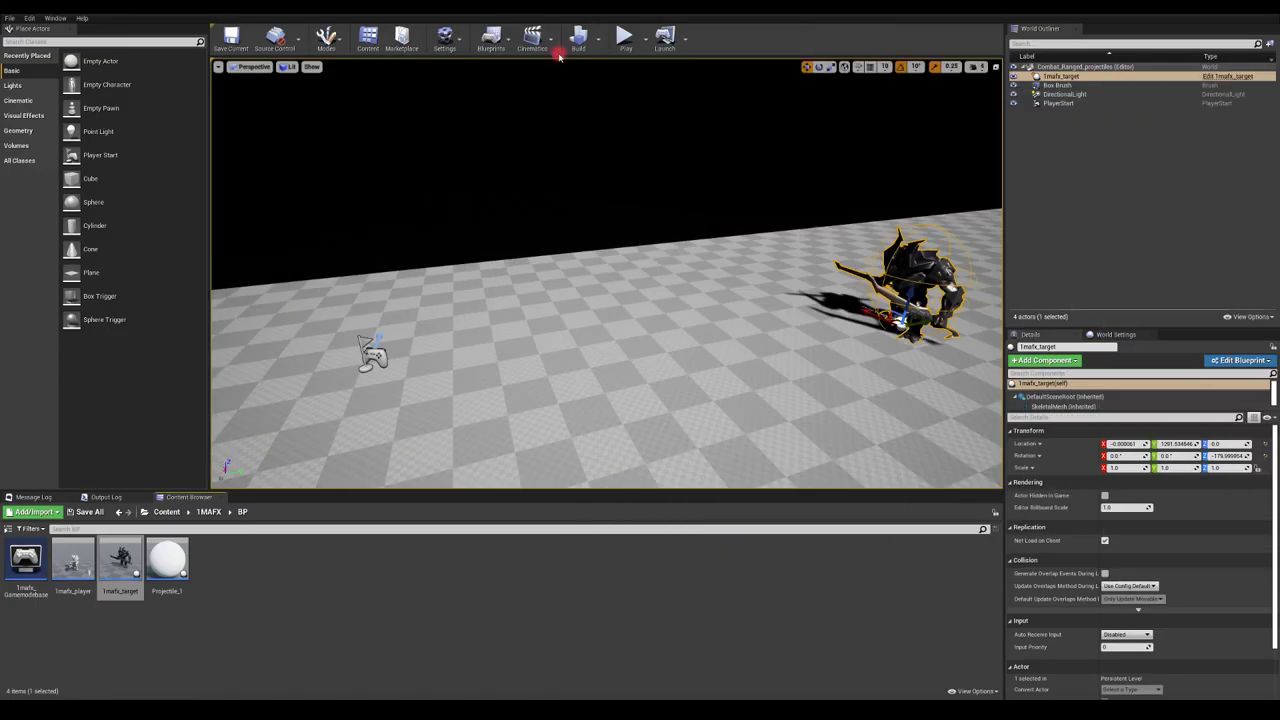
pyautogui.click(626, 40)
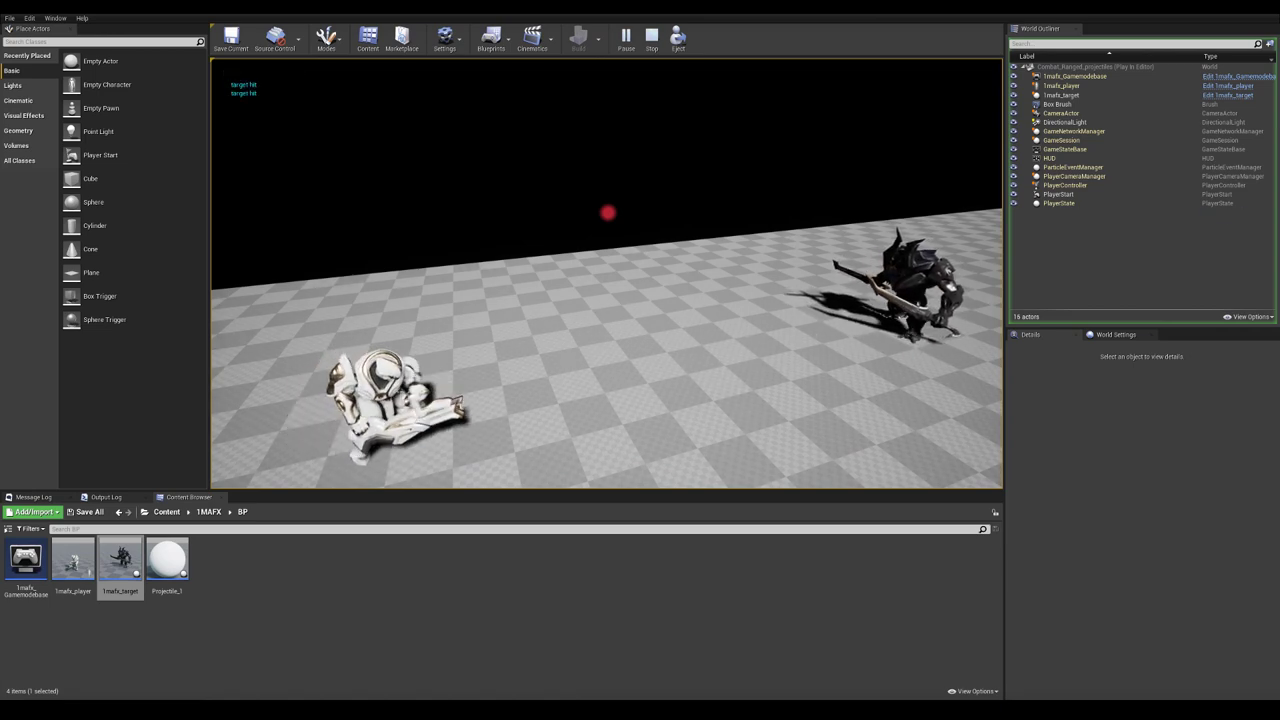
# Stop the play test and move Projectile_1's DestroyActor node farther from the Print String, aligned so their execution wire runs straight.
pyautogui.press('Escape')
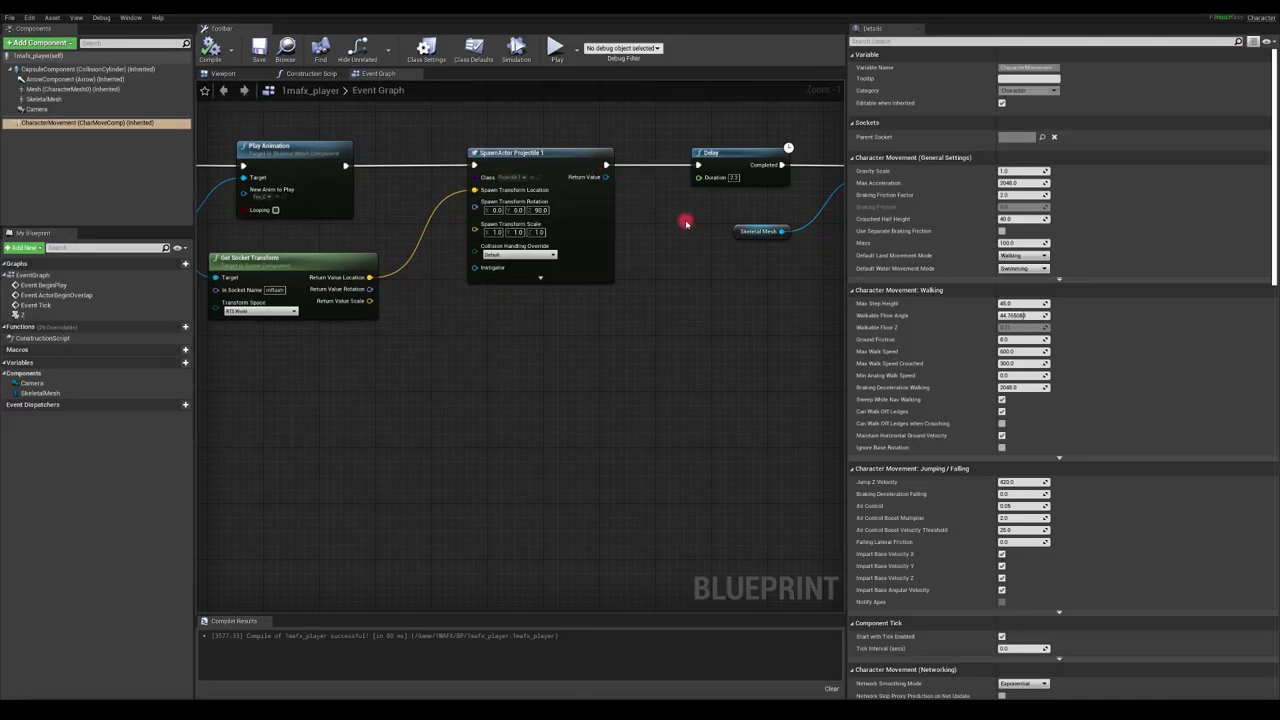
pyautogui.moveTo(693, 259); pyautogui.dragTo(569, 278, button='right')
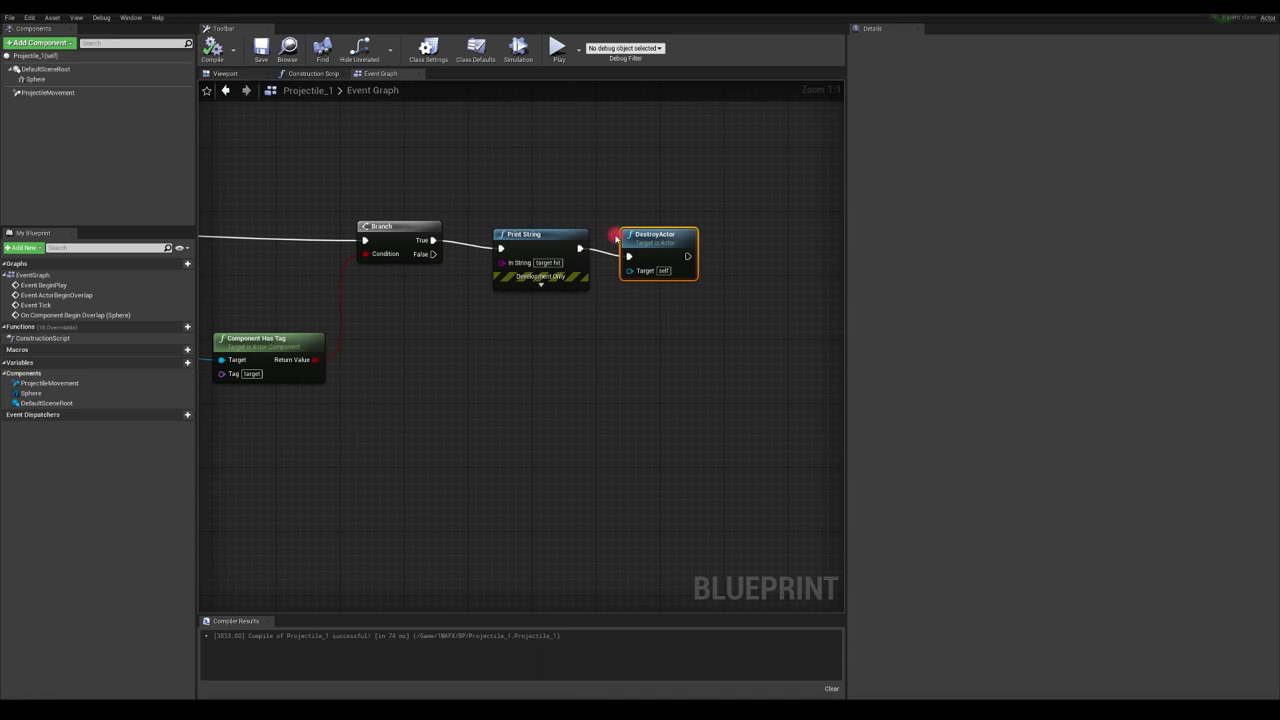
pyautogui.moveTo(606, 183); pyautogui.dragTo(529, 166, button='right')
pyautogui.moveTo(583, 230); pyautogui.dragTo(668, 230)
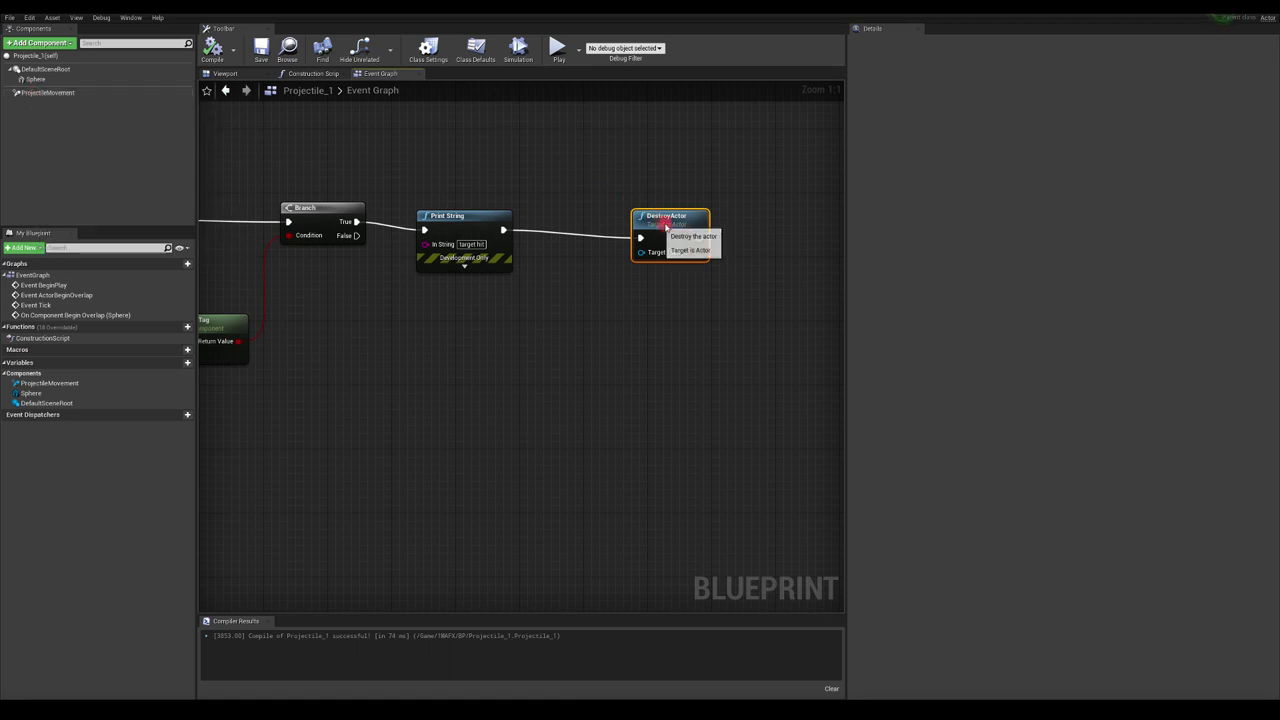
pyautogui.moveTo(660, 218); pyautogui.dragTo(620, 214)
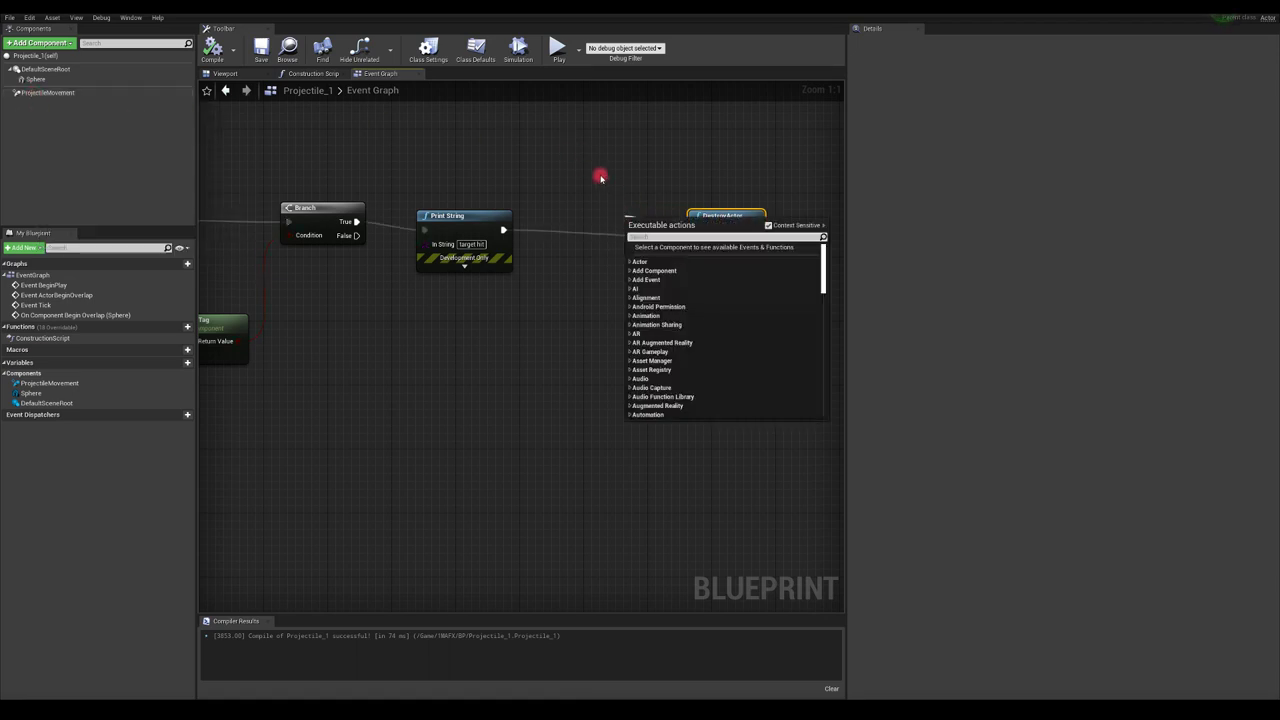
pyautogui.click(600, 174)
pyautogui.moveTo(696, 237); pyautogui.dragTo(652, 216)
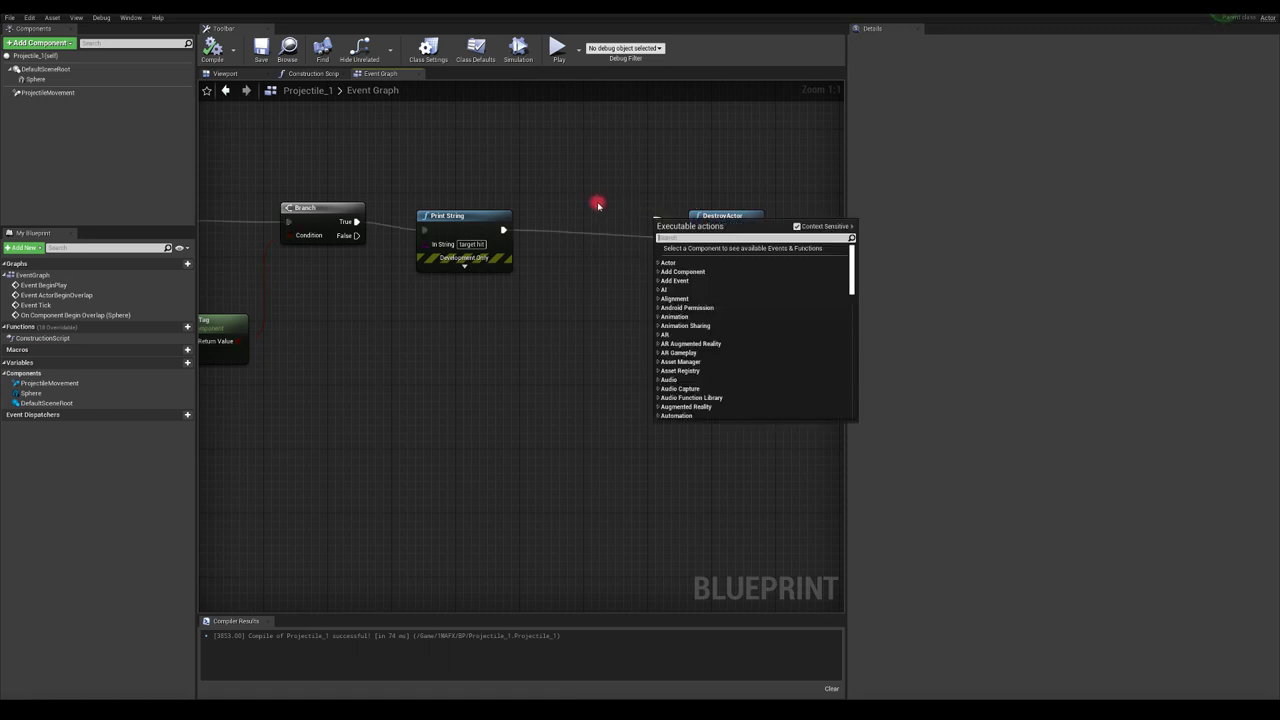
pyautogui.click(622, 215)
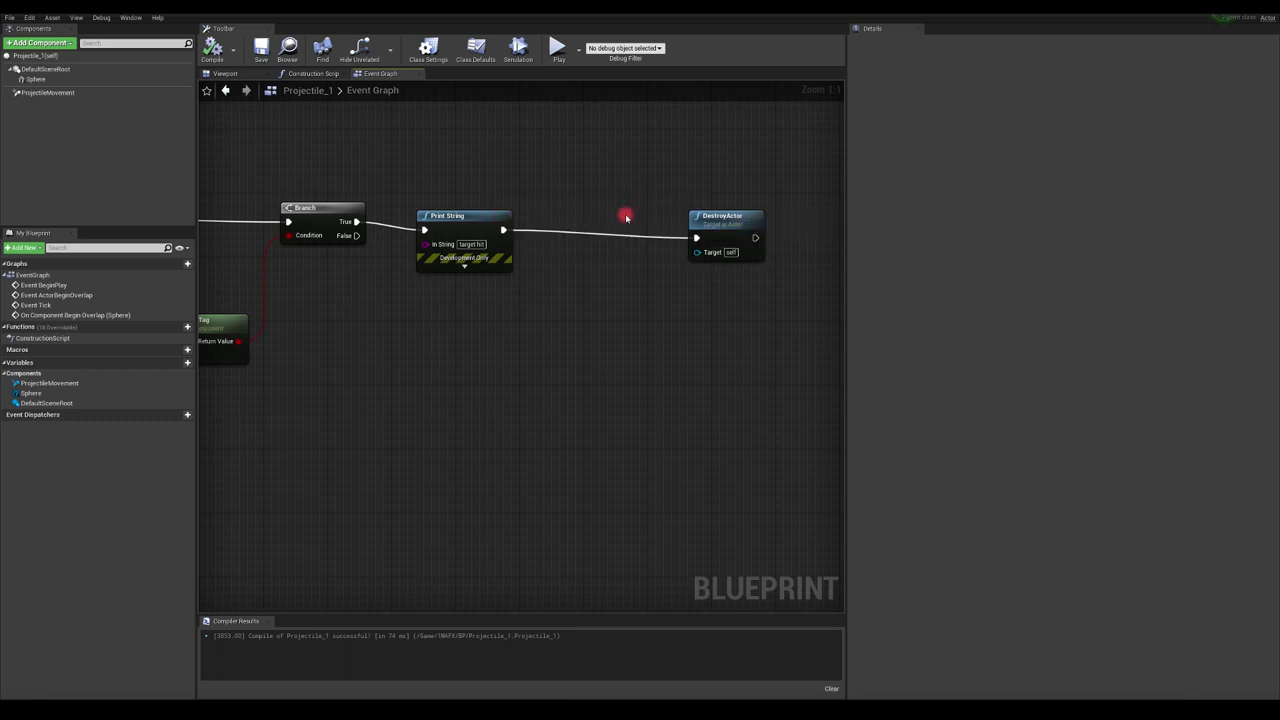
pyautogui.moveTo(691, 207); pyautogui.dragTo(705, 199)
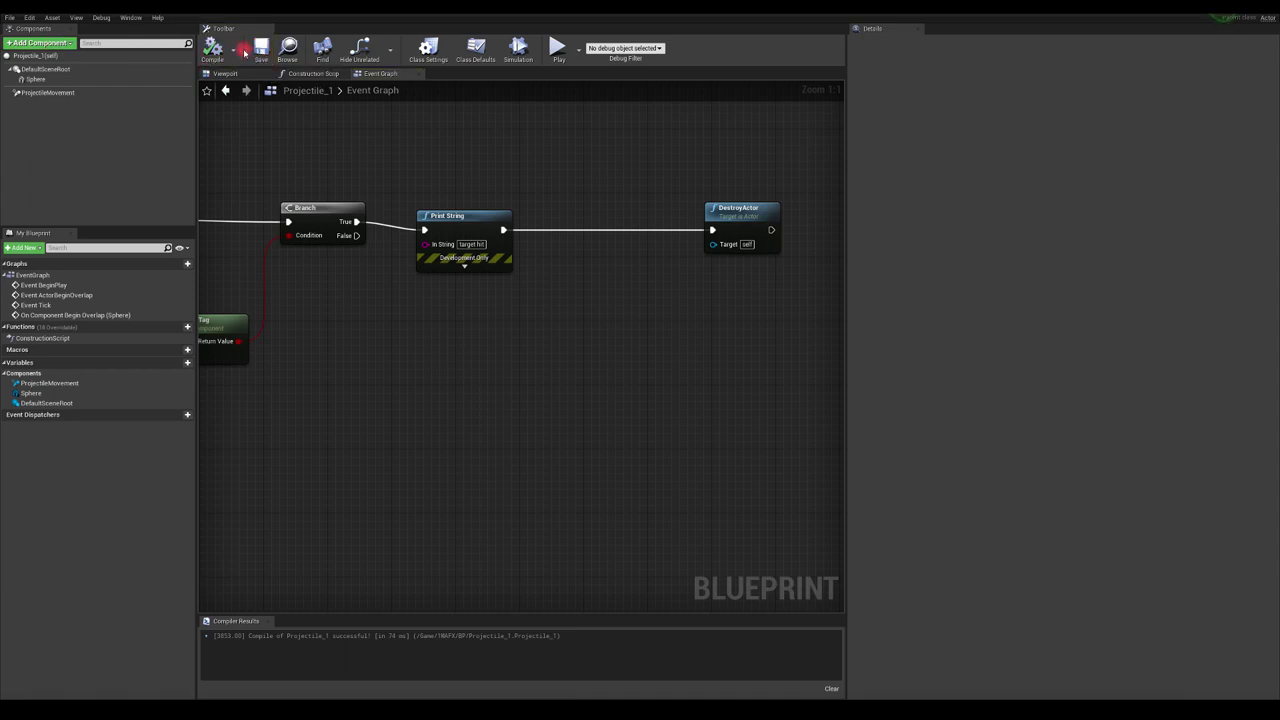
# Review the projectile spawn and delay nodes in the 1mafx_player graph, and play-test the level by firing repeatedly at the target.
pyautogui.click(244, 8)
pyautogui.click(109, 16)
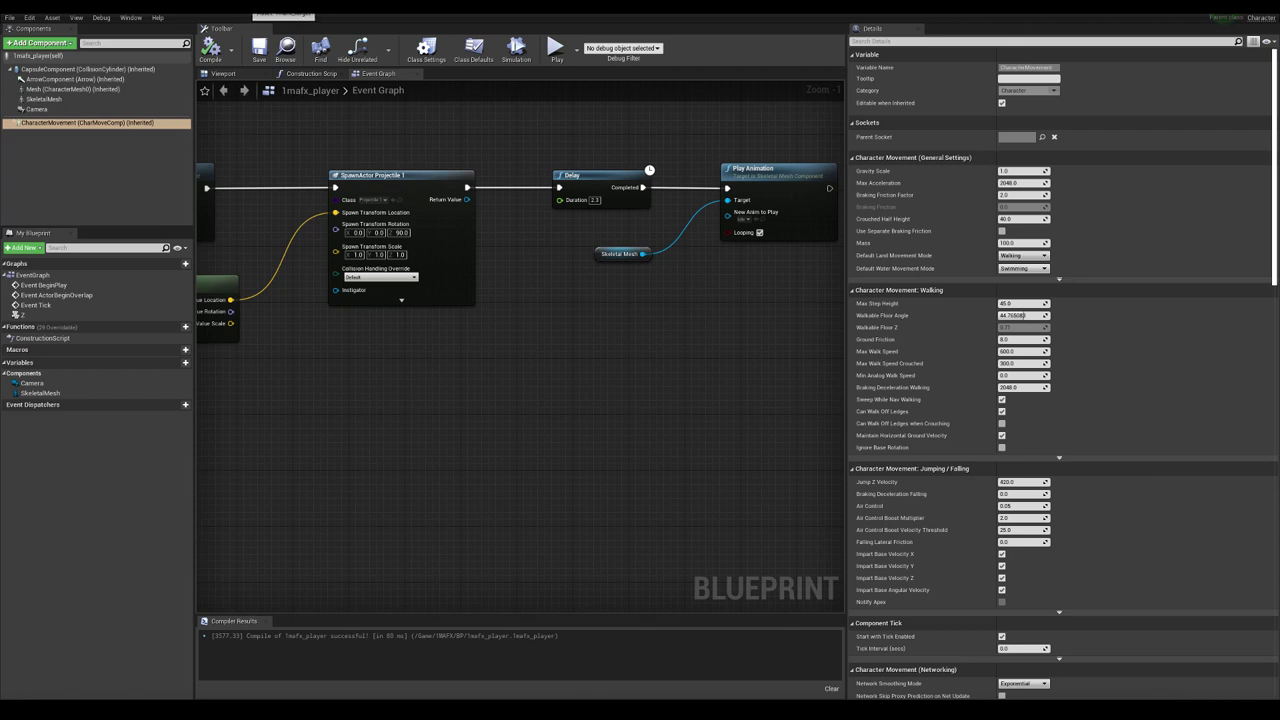
pyautogui.moveTo(726, 141)
pyautogui.mouseDown(button='right')
pyautogui.moveTo(706, 129)
pyautogui.moveTo(727, 125)
pyautogui.mouseUp(button='right')
pyautogui.moveTo(390, 133); pyautogui.dragTo(443, 149, button='right')
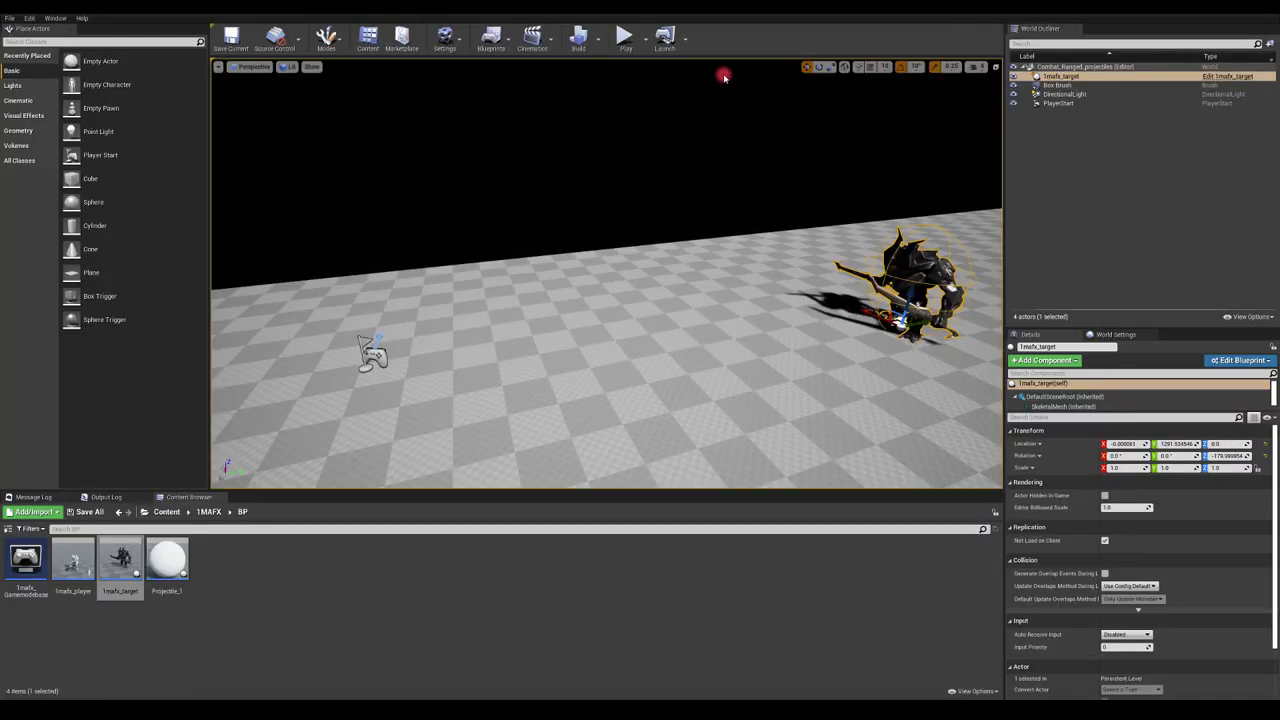
pyautogui.click(624, 36)
pyautogui.click(654, 272)
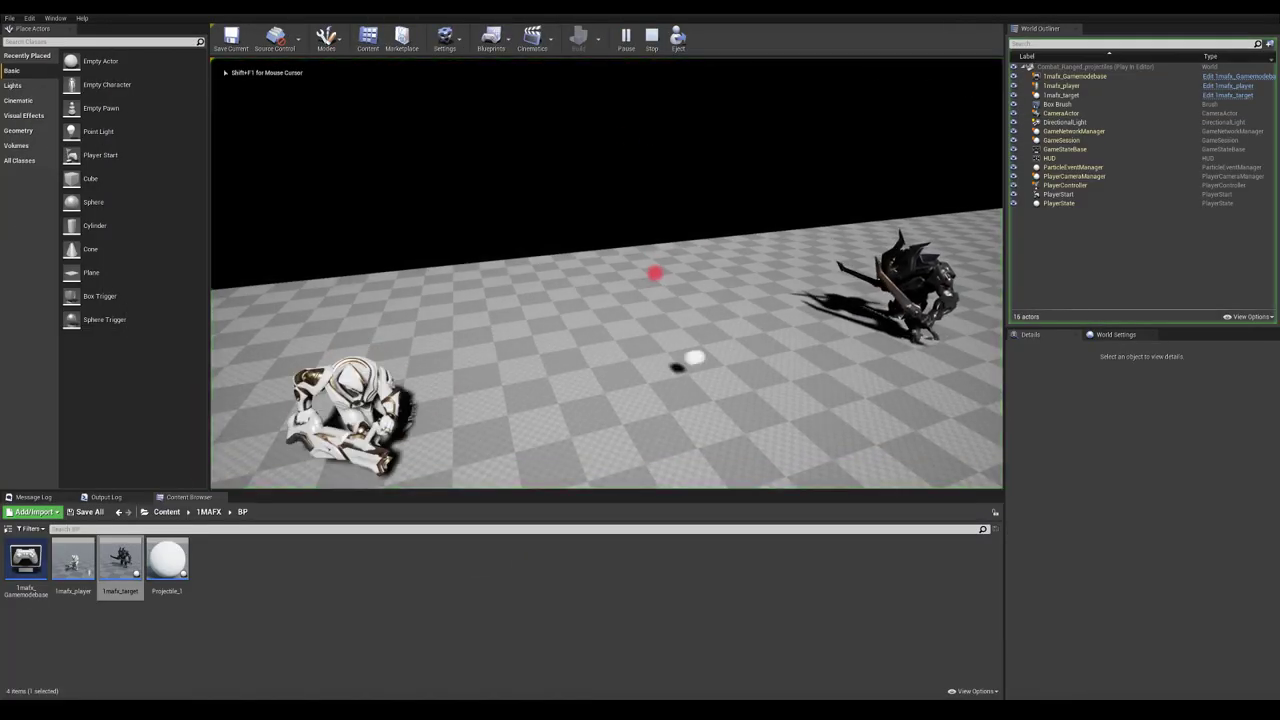
pyautogui.click(655, 273)
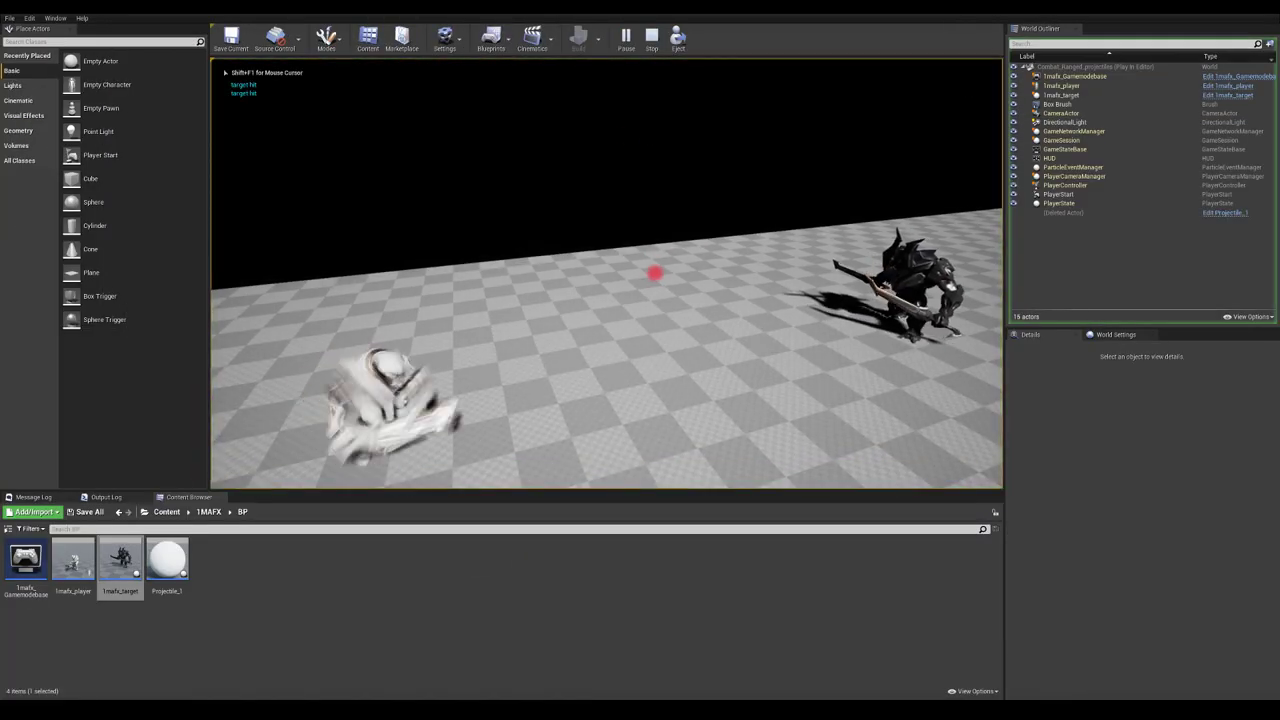
pyautogui.click(654, 272)
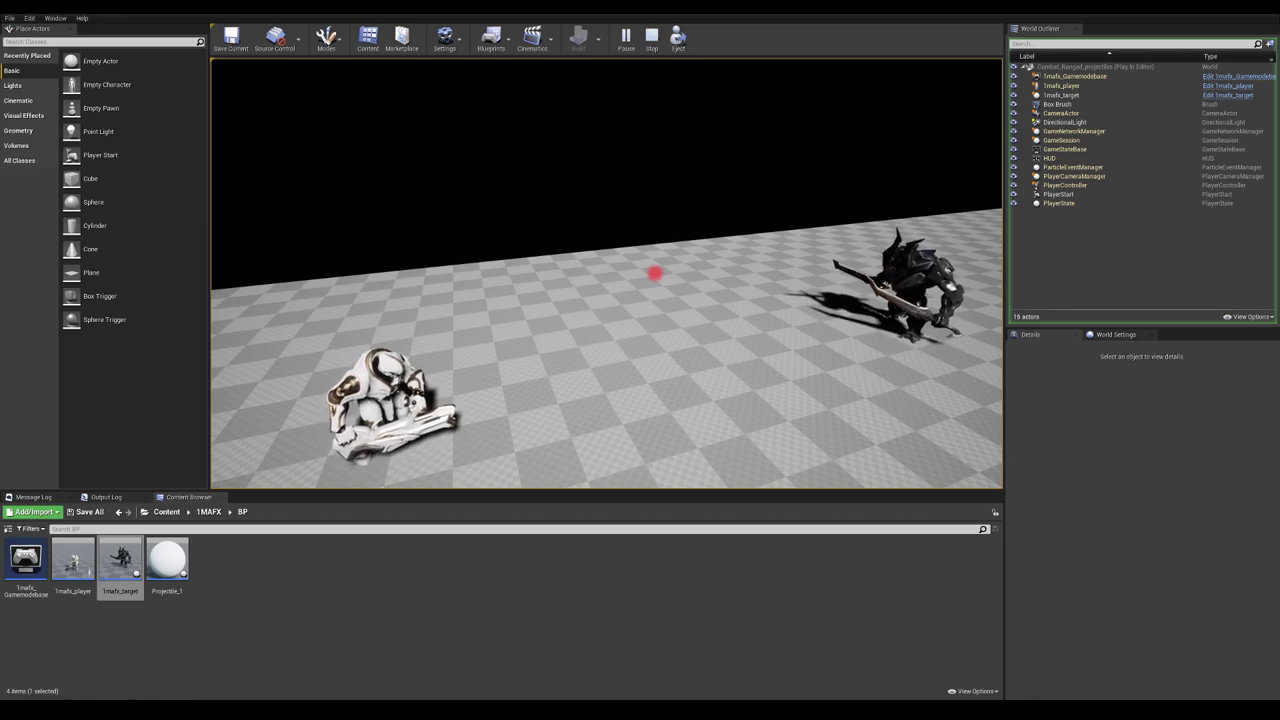
pyautogui.press('Escape')
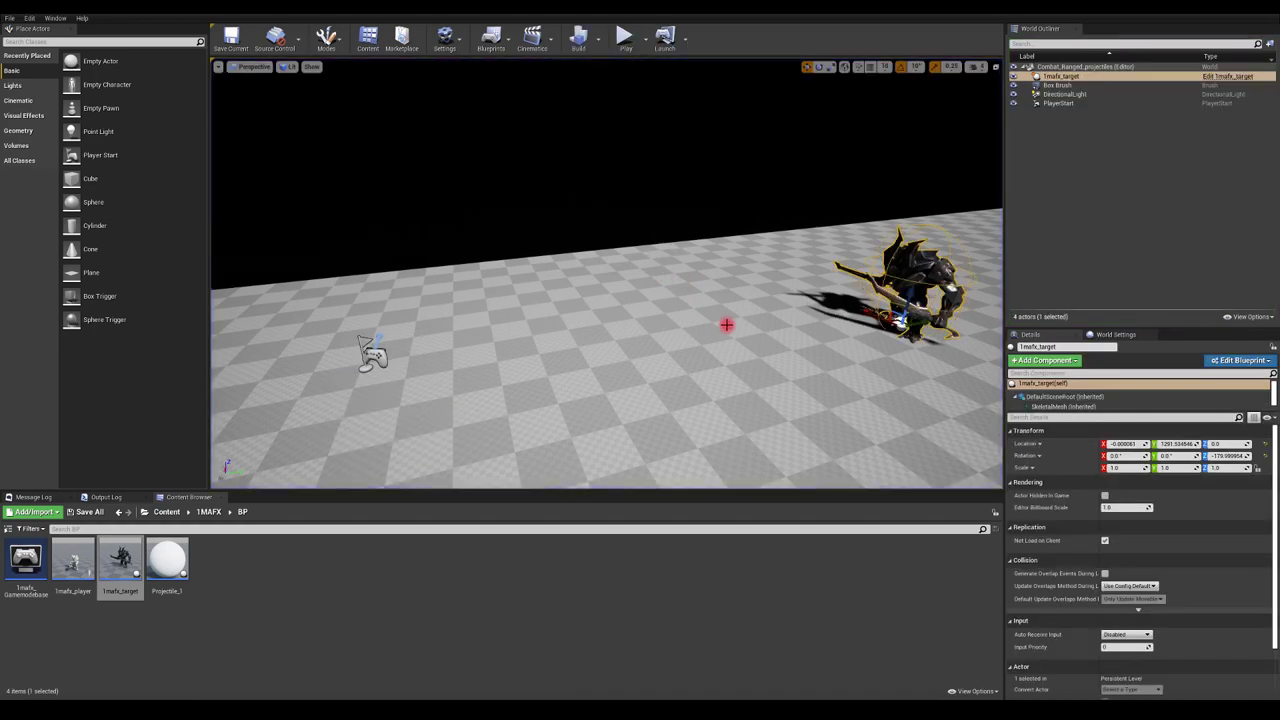